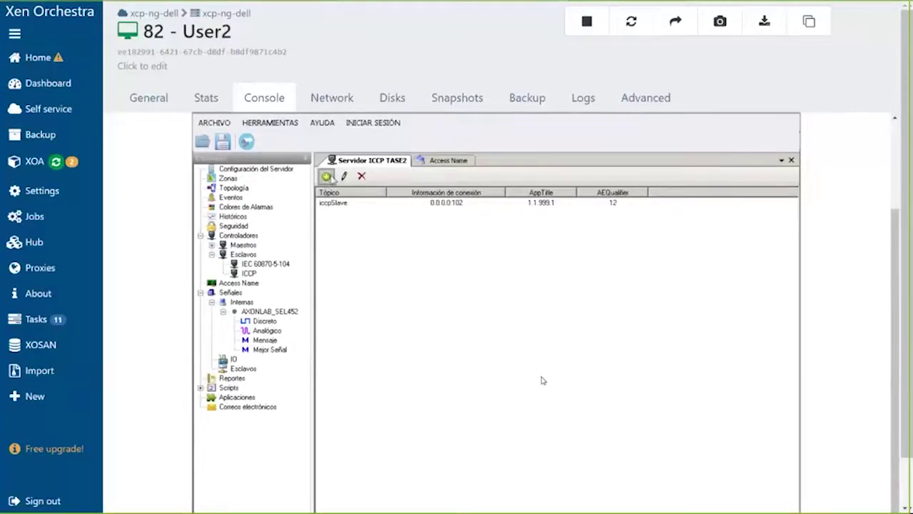
Open the ICCP master driver configuration, add an ICCP client device and select the iccp device to show its properties.
{"action": "key", "text": "alt+Tab"}
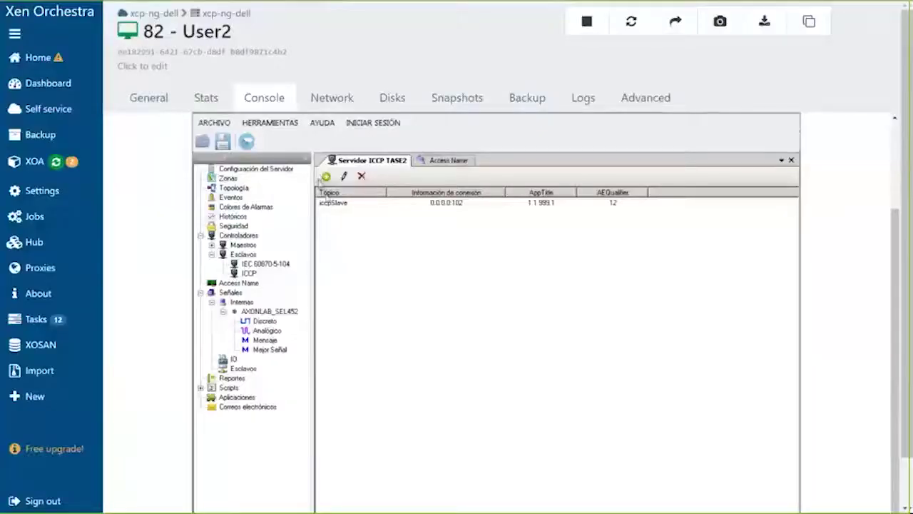
{"action": "left_click", "coordinate": [212, 244]}
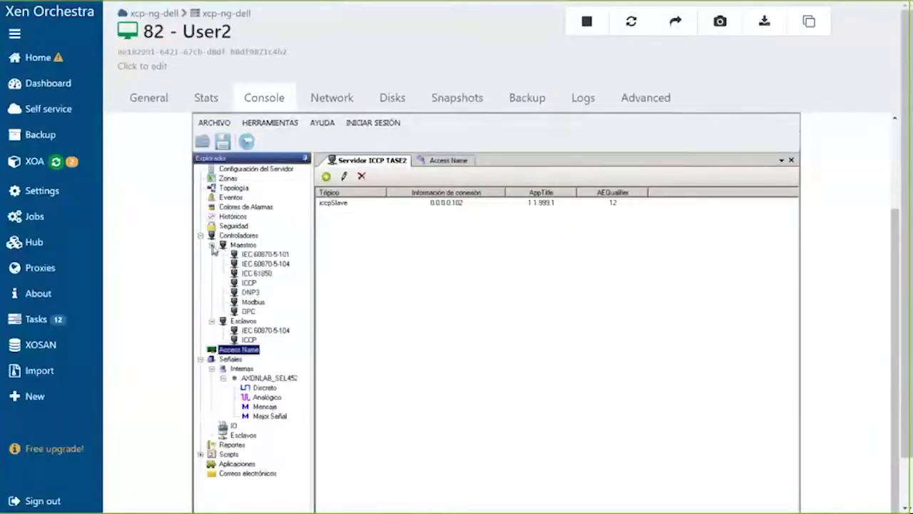
{"action": "double_click", "coordinate": [249, 283]}
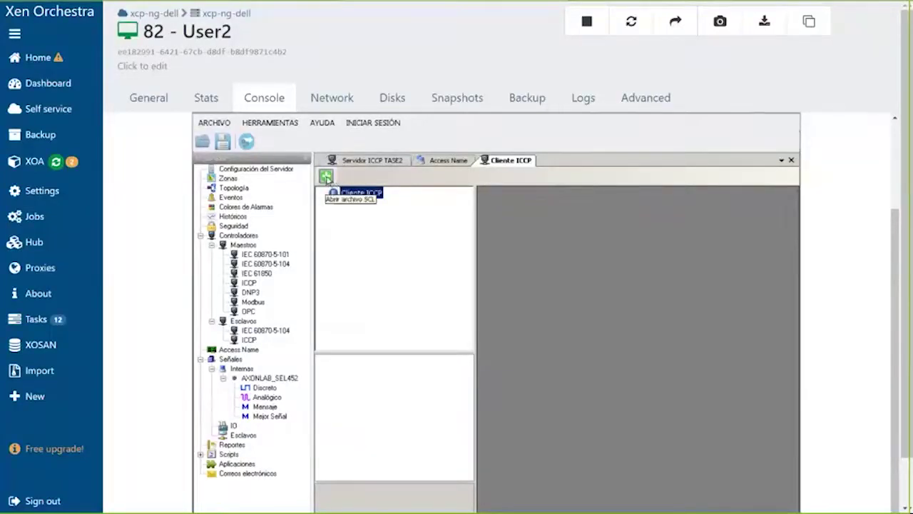
{"action": "left_click", "coordinate": [326, 176]}
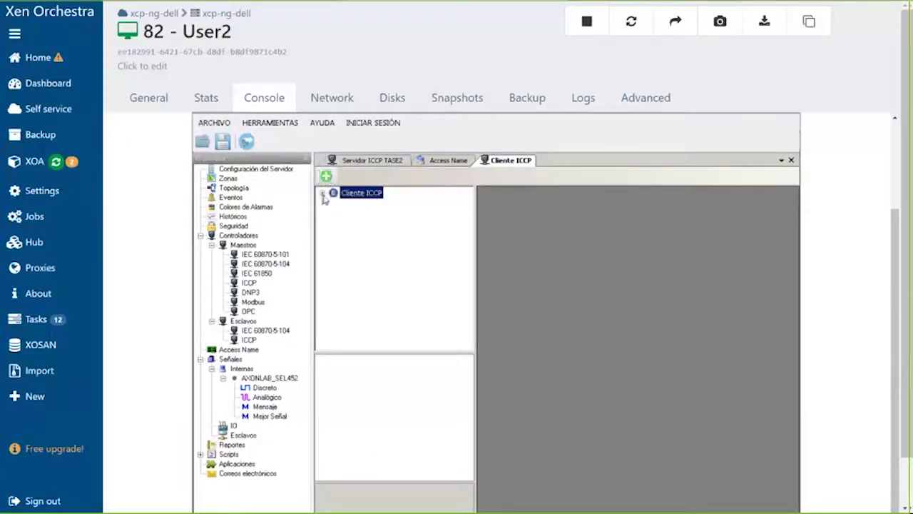
{"action": "left_click", "coordinate": [358, 204]}
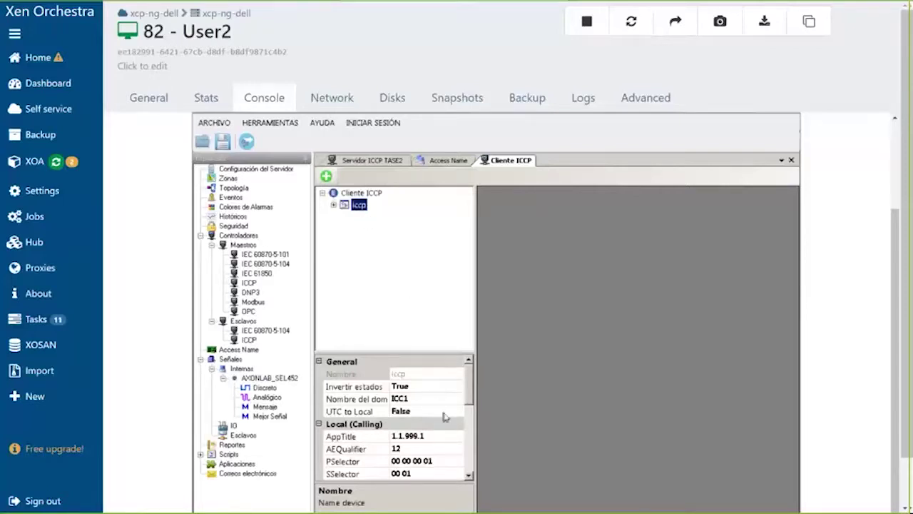
Reopen the console of VM 82 - User2 from the VM list and collapse the header area above the remote desktop.
{"action": "scroll", "coordinate": [754, 363], "scroll_direction": "down", "scroll_amount": 1}
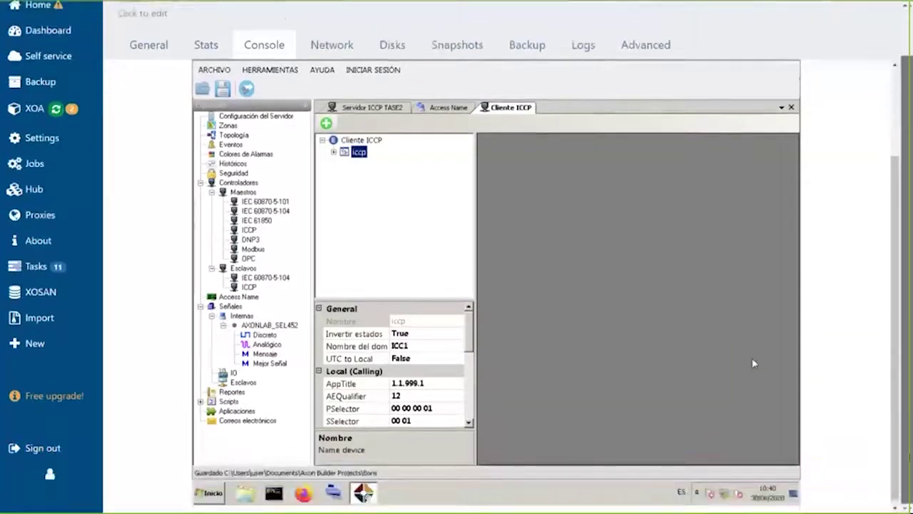
{"action": "scroll", "coordinate": [754, 363], "scroll_direction": "up", "scroll_amount": 1}
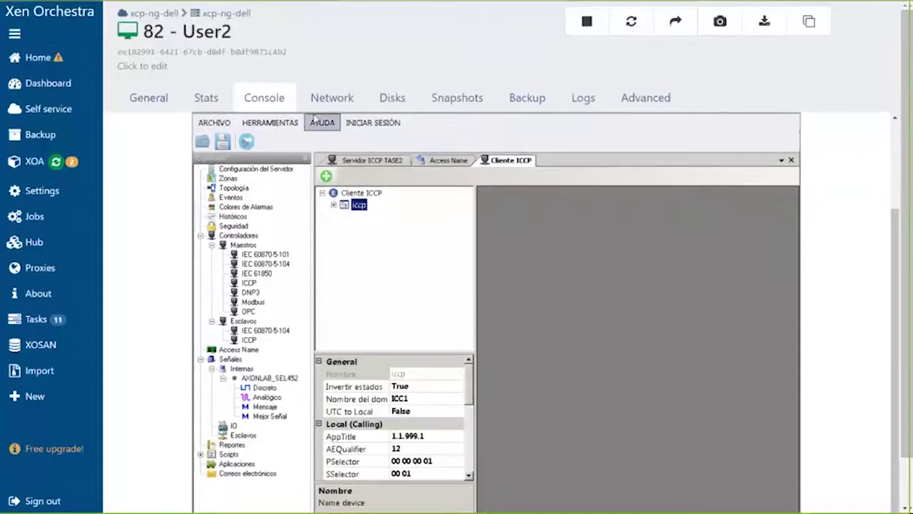
{"action": "left_click", "coordinate": [14, 33]}
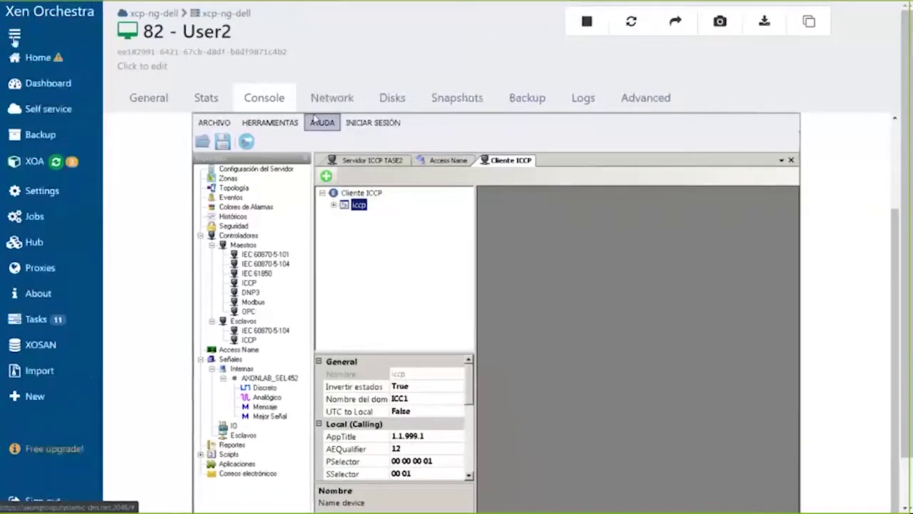
{"action": "left_click", "coordinate": [16, 59]}
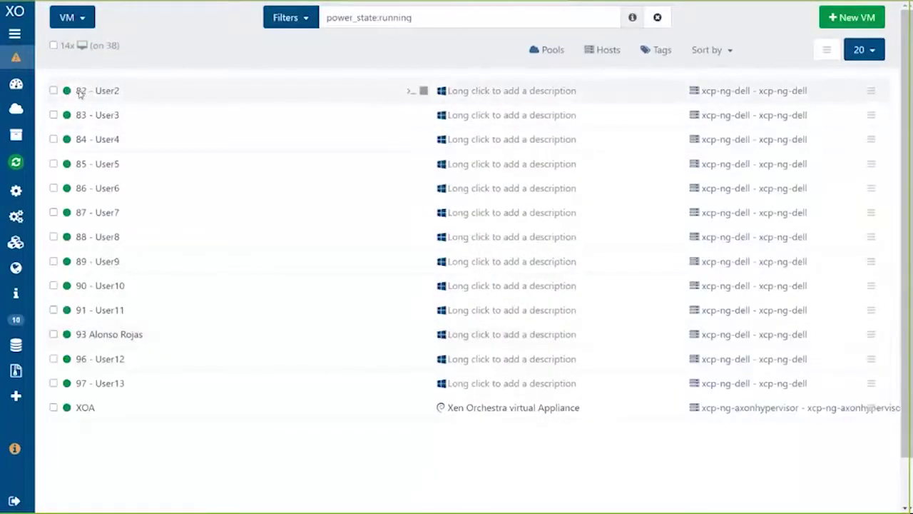
{"action": "left_click", "coordinate": [15, 34]}
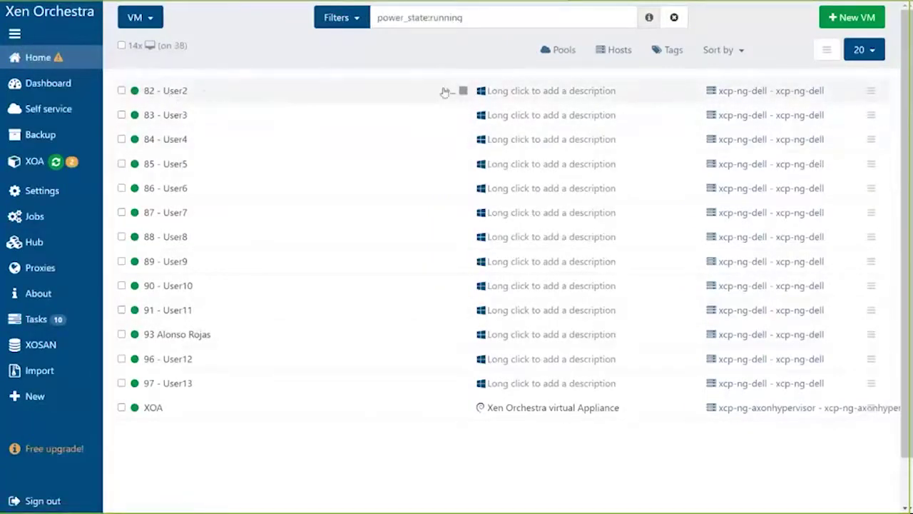
{"action": "left_click", "coordinate": [444, 92]}
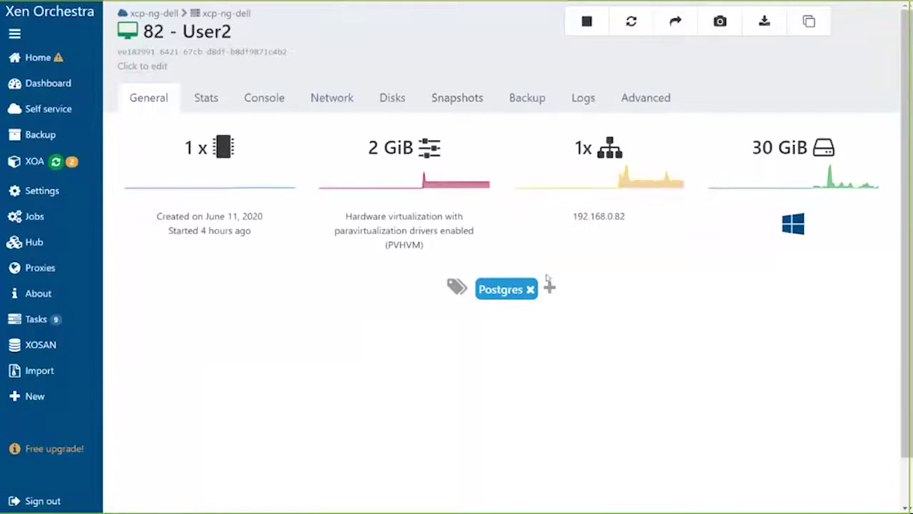
{"action": "left_click", "coordinate": [249, 98]}
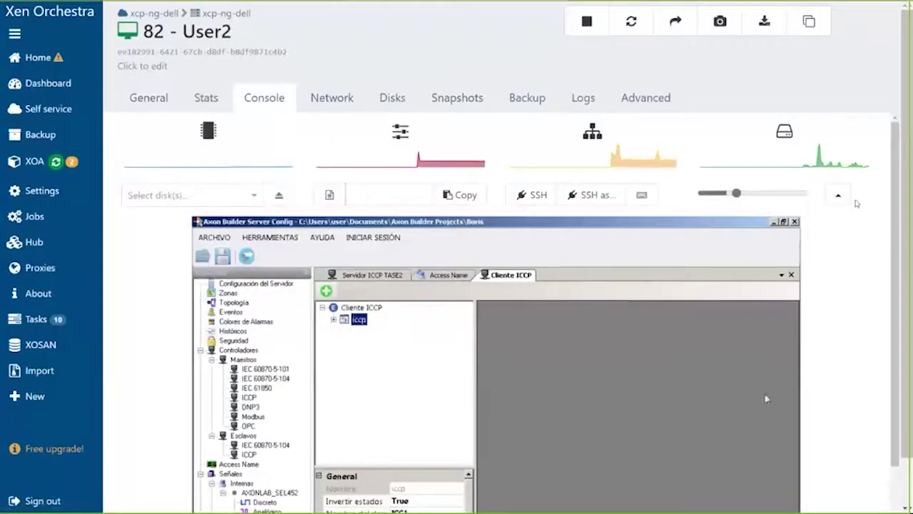
{"action": "left_click", "coordinate": [838, 194]}
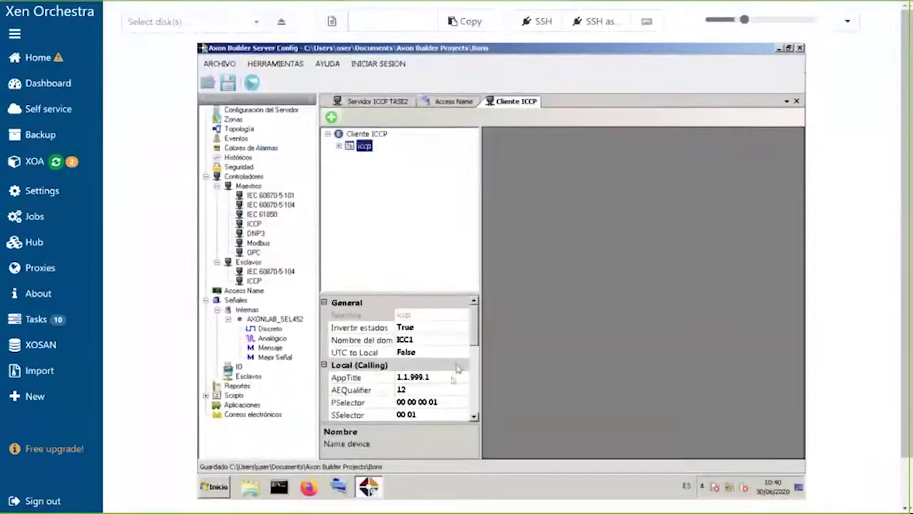
Set the connection IP of the iccp client device to 192.168.0.93.
{"action": "scroll", "coordinate": [471, 327], "scroll_direction": "down", "scroll_amount": 1}
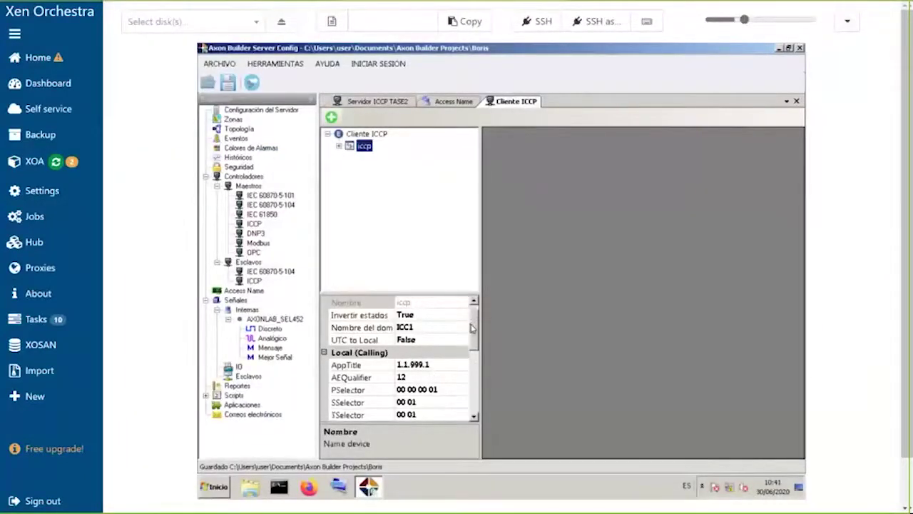
{"action": "left_click_drag", "start_coordinate": [477, 326], "coordinate": [476, 346]}
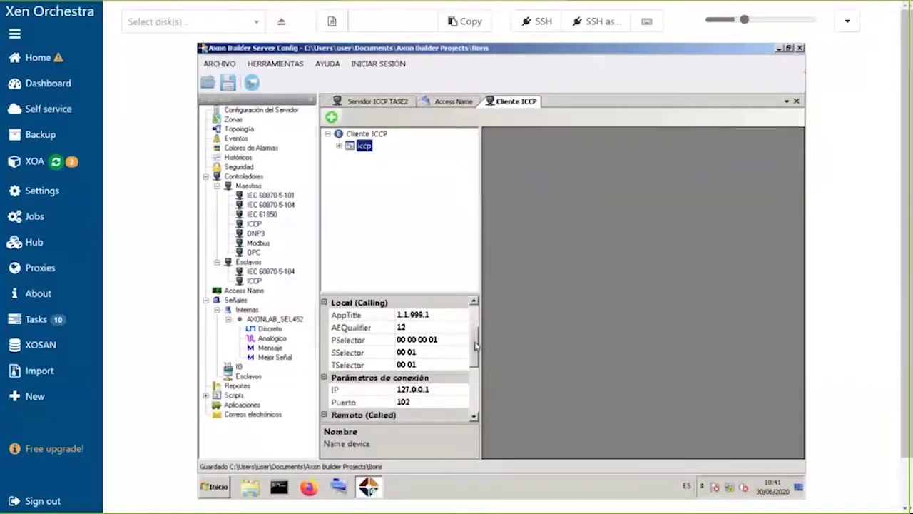
{"action": "left_click", "coordinate": [457, 389]}
{"action": "type", "text": "192.168"}
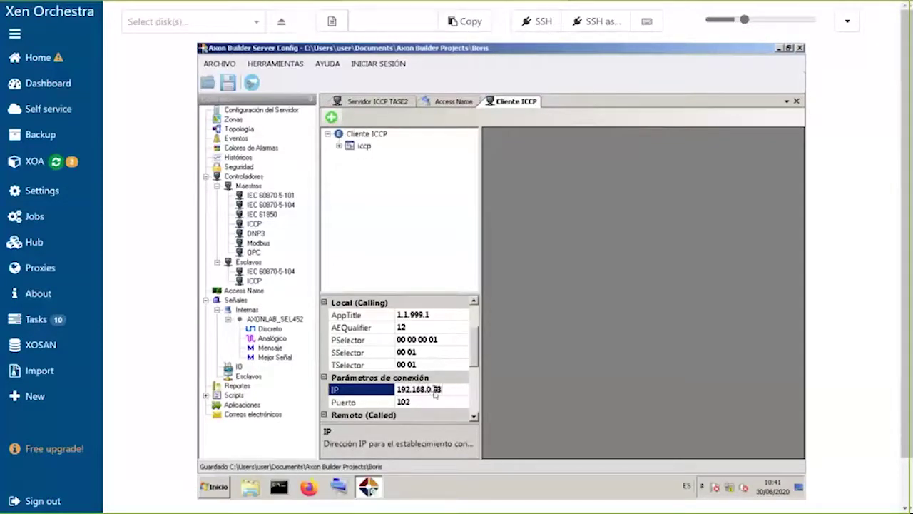
{"action": "left_click_drag", "start_coordinate": [432, 390], "coordinate": [387, 396]}
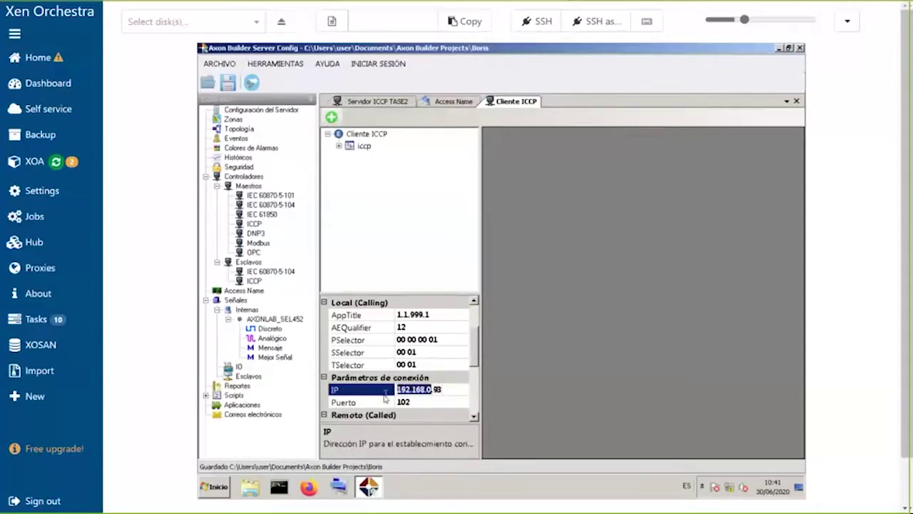
{"action": "left_click", "coordinate": [451, 394]}
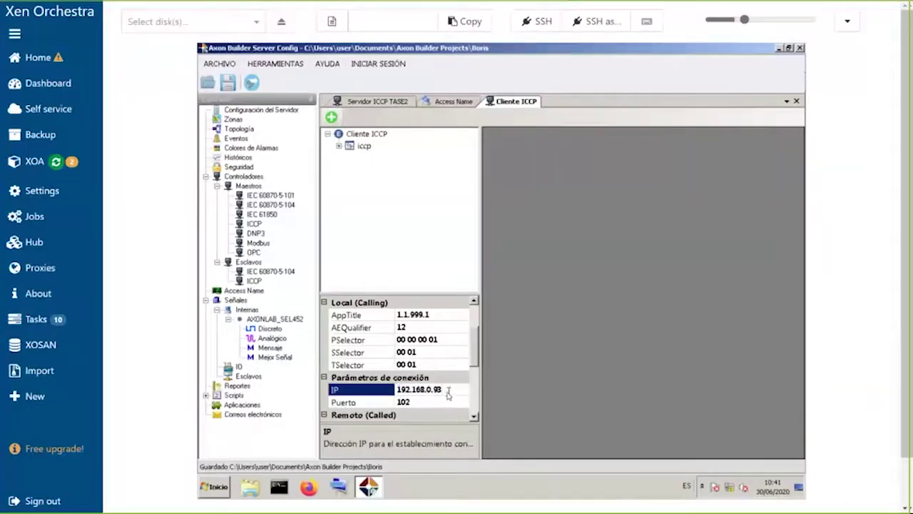
Load the signals of the iccp client device from the remote server and accept the result.
{"action": "right_click", "coordinate": [366, 147]}
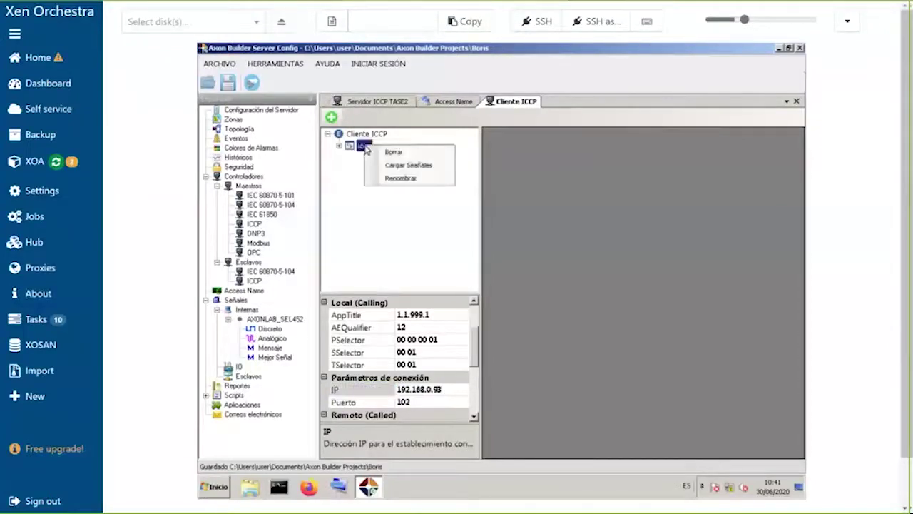
{"action": "left_click", "coordinate": [419, 168]}
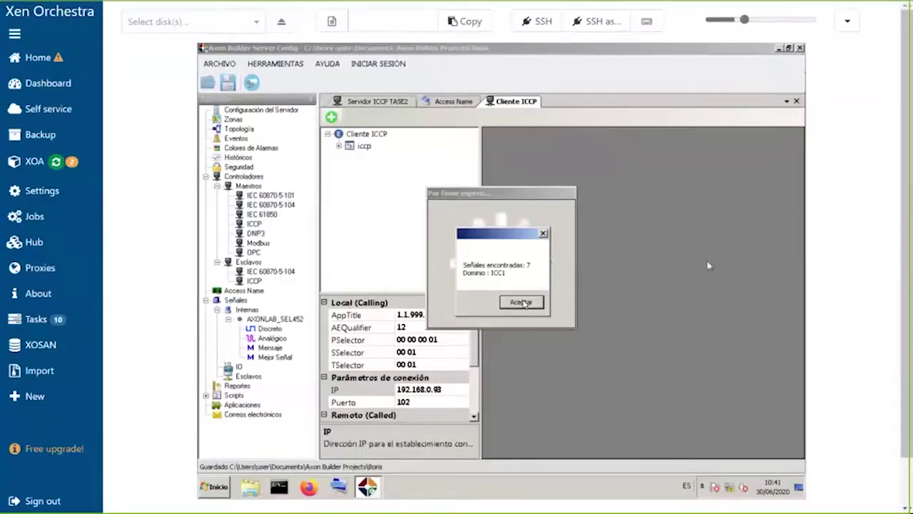
{"action": "left_click", "coordinate": [522, 302]}
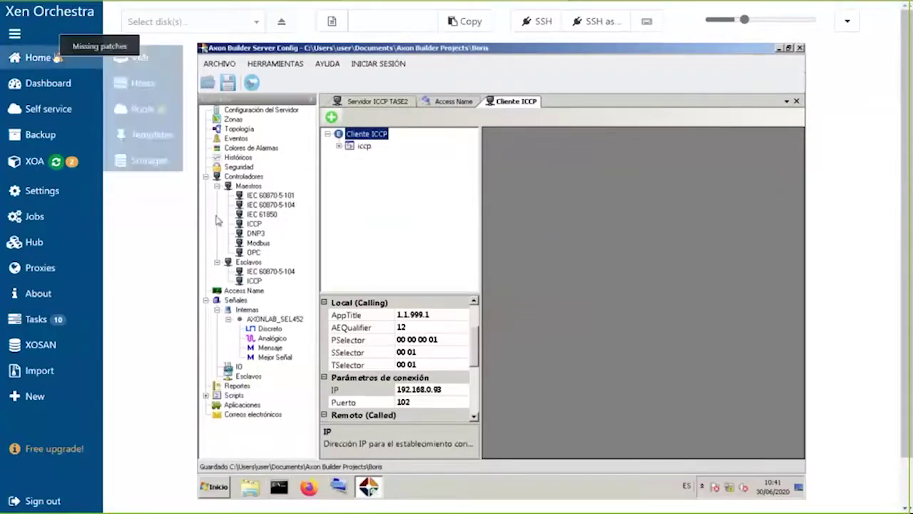
Open the console of VM 96 - User12 and inspect the options offered for the Slaves tags.
{"action": "mouse_move", "coordinate": [33, 57]}
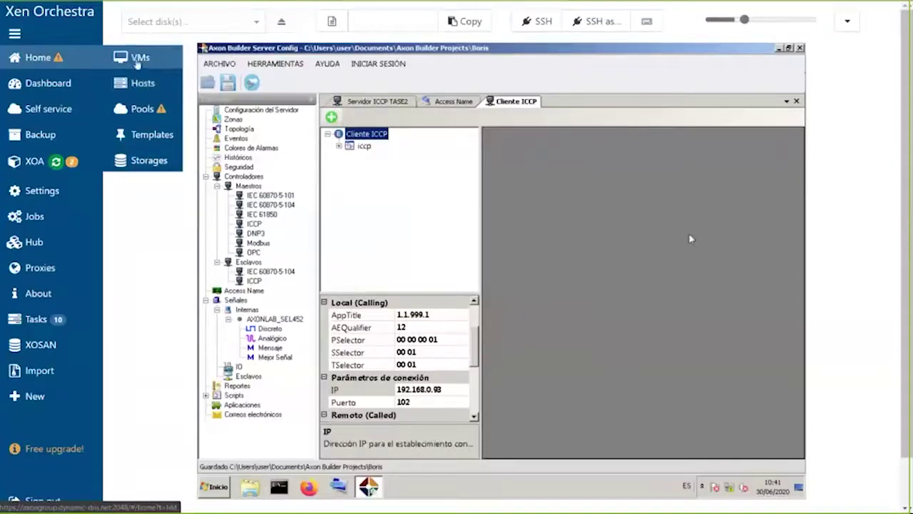
{"action": "left_click", "coordinate": [135, 59]}
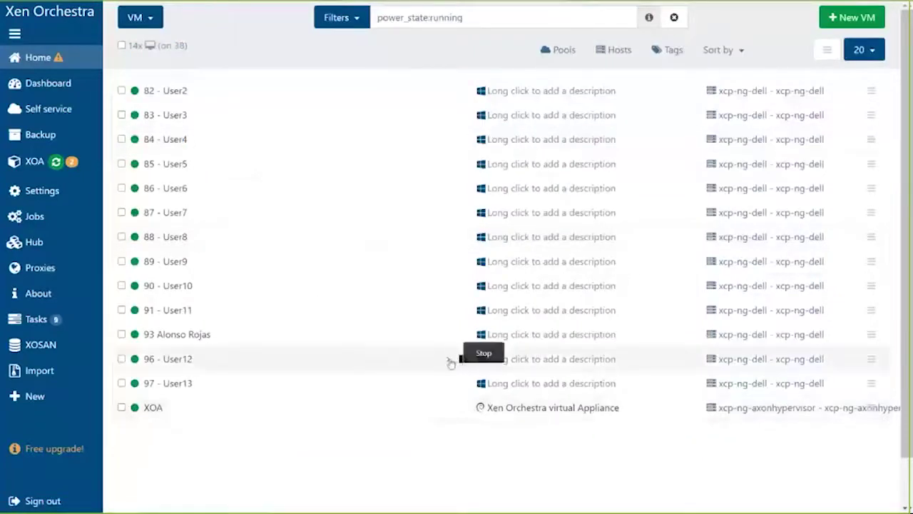
{"action": "left_click", "coordinate": [448, 359]}
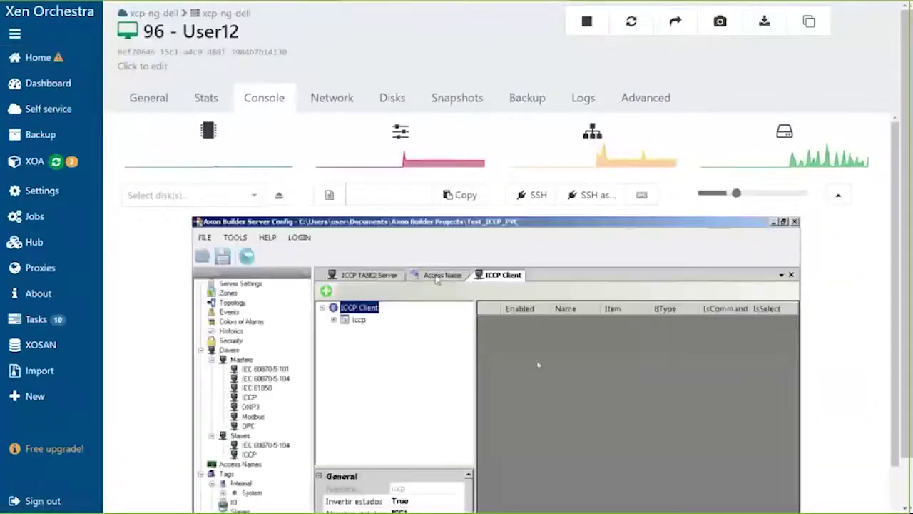
{"action": "scroll", "coordinate": [897, 255], "scroll_direction": "down", "scroll_amount": 2}
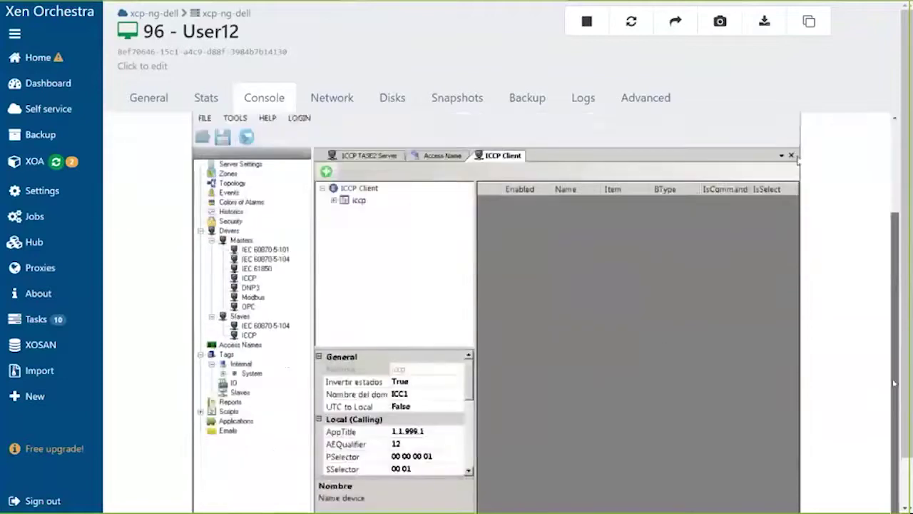
{"action": "left_click", "coordinate": [239, 393]}
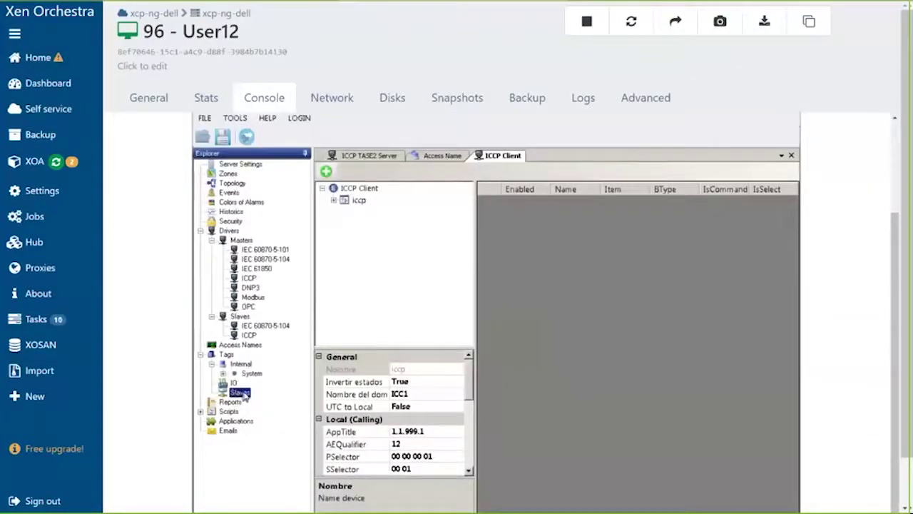
{"action": "right_click", "coordinate": [244, 395]}
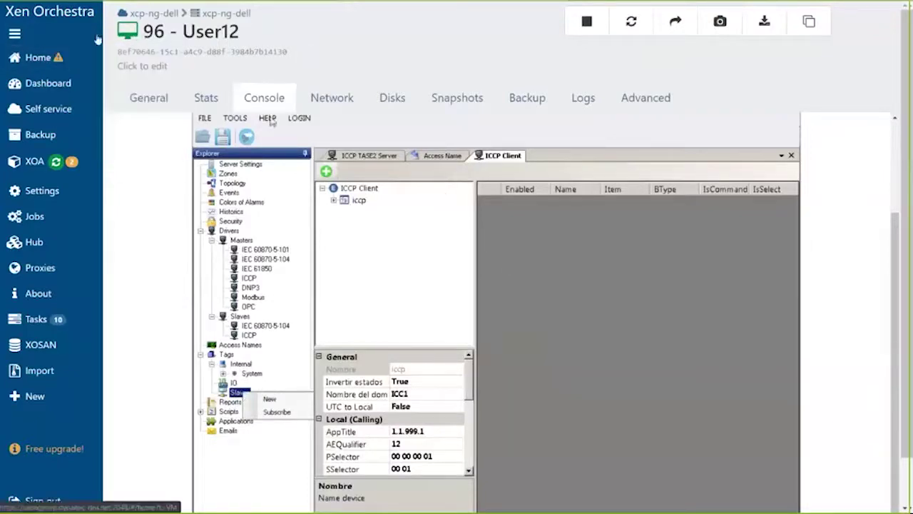
Open the console of VM 93 and bring its server configuration project to the front.
{"action": "left_click", "coordinate": [37, 60]}
{"action": "left_click", "coordinate": [445, 336]}
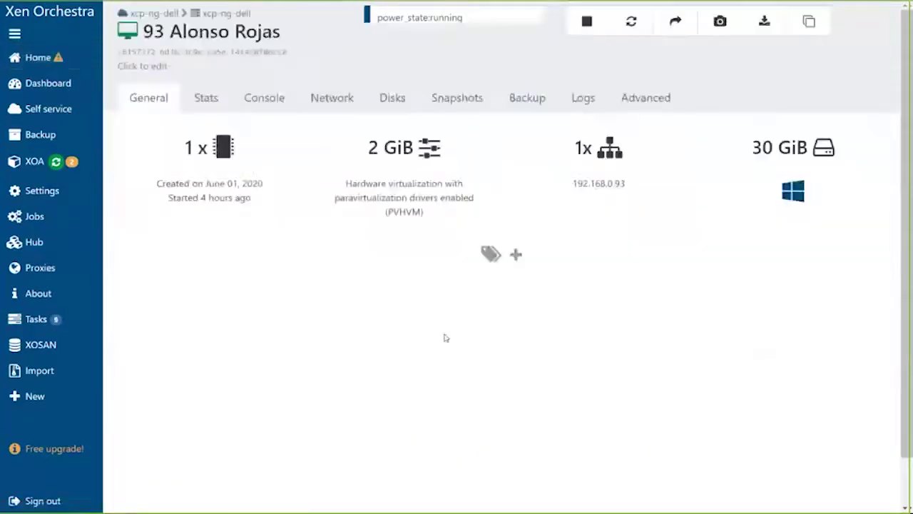
{"action": "scroll", "coordinate": [852, 362], "scroll_direction": "down", "scroll_amount": 1}
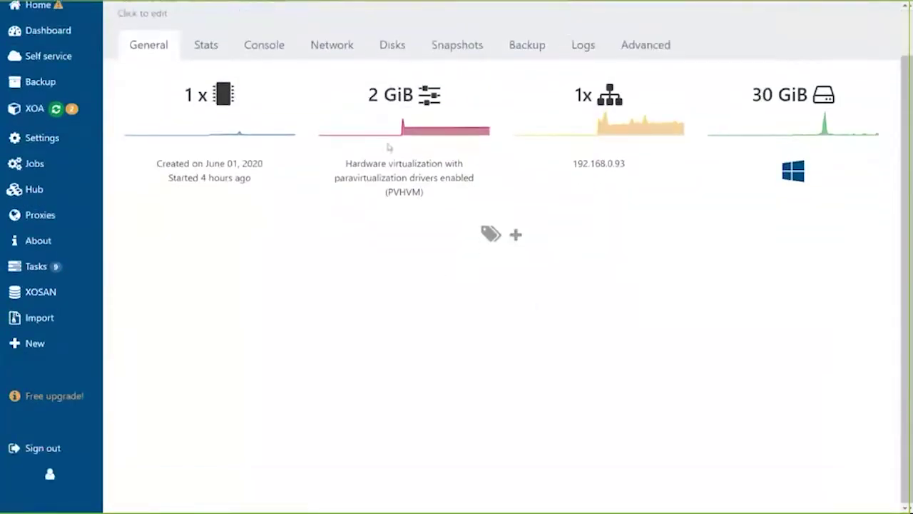
{"action": "left_click", "coordinate": [263, 44]}
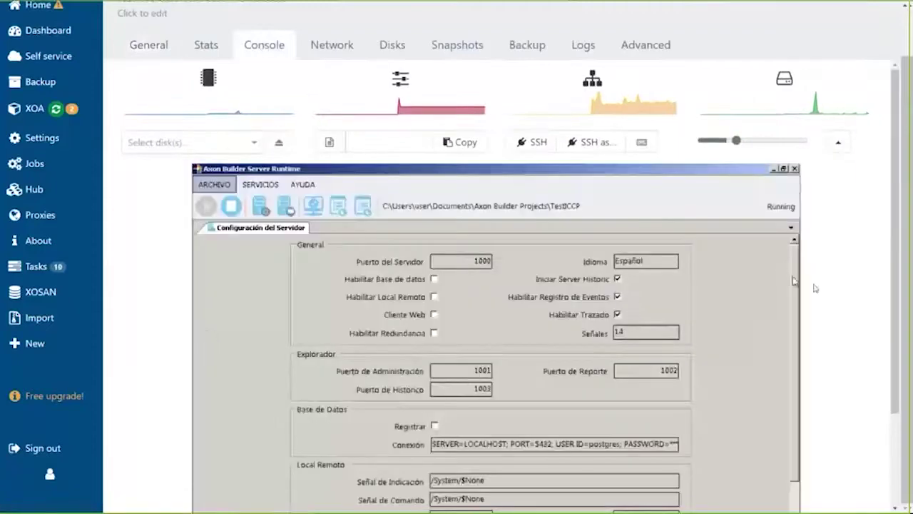
{"action": "scroll", "coordinate": [815, 286], "scroll_direction": "down", "scroll_amount": 2}
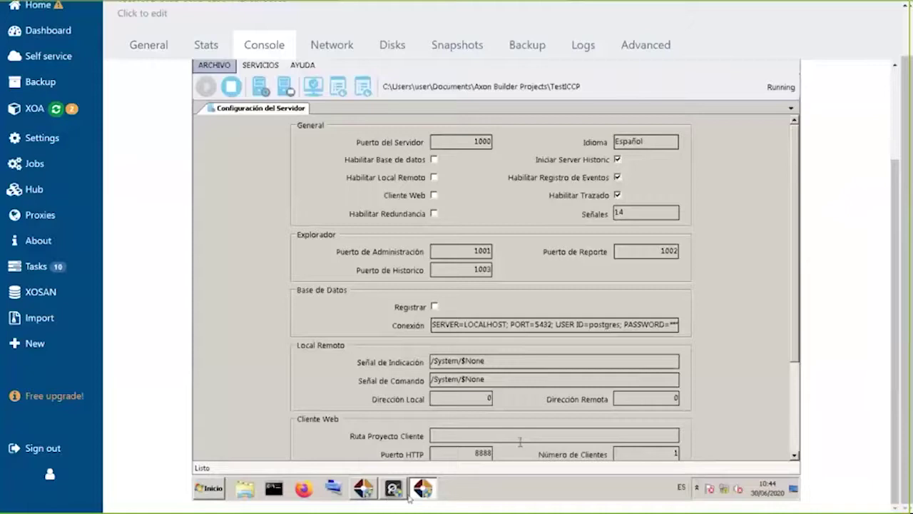
{"action": "left_click", "coordinate": [365, 490]}
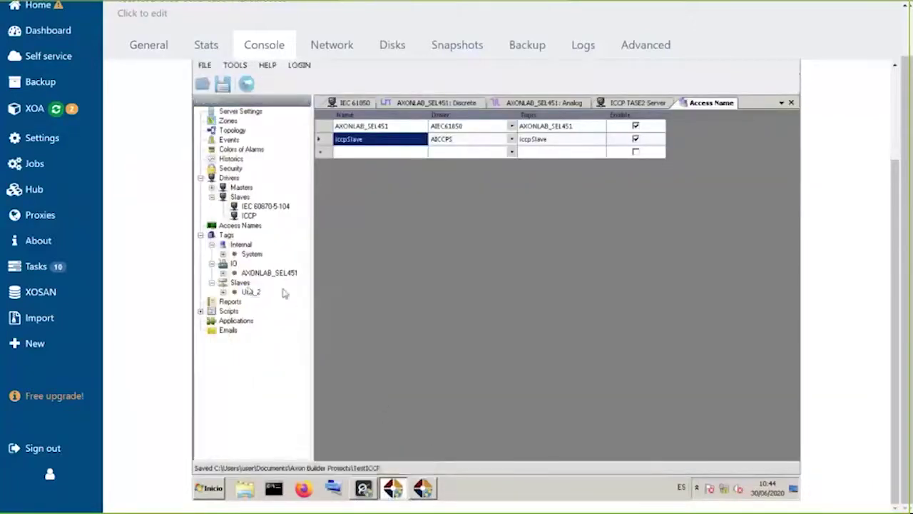
Open the Discrete tags of slave Unit_2 and examine their Datatype, Access and Group columns.
{"action": "double_click", "coordinate": [251, 292]}
{"action": "left_click", "coordinate": [264, 301]}
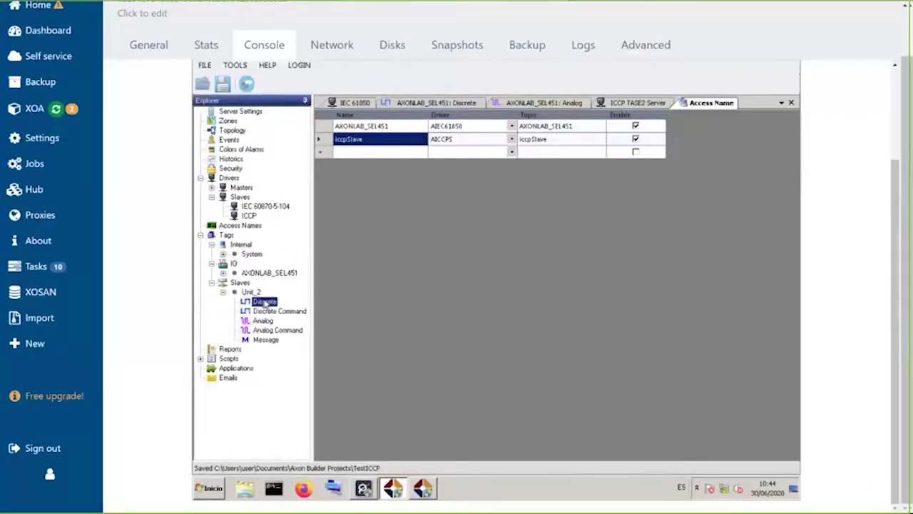
{"action": "double_click", "coordinate": [264, 301]}
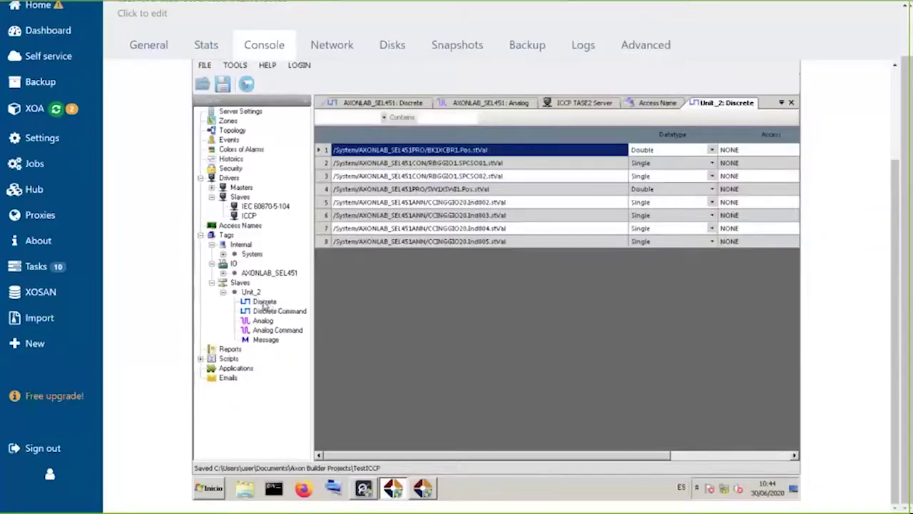
{"action": "left_click_drag", "start_coordinate": [636, 462], "coordinate": [699, 461]}
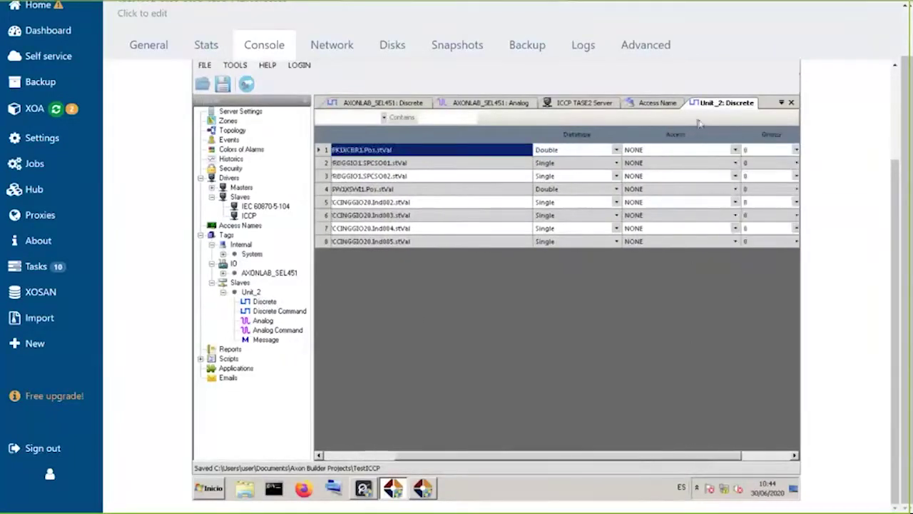
Set the Access of all eight Discrete tags of slave Unit_2 to iccpSlave.
{"action": "left_click", "coordinate": [736, 151]}
{"action": "left_click", "coordinate": [736, 150]}
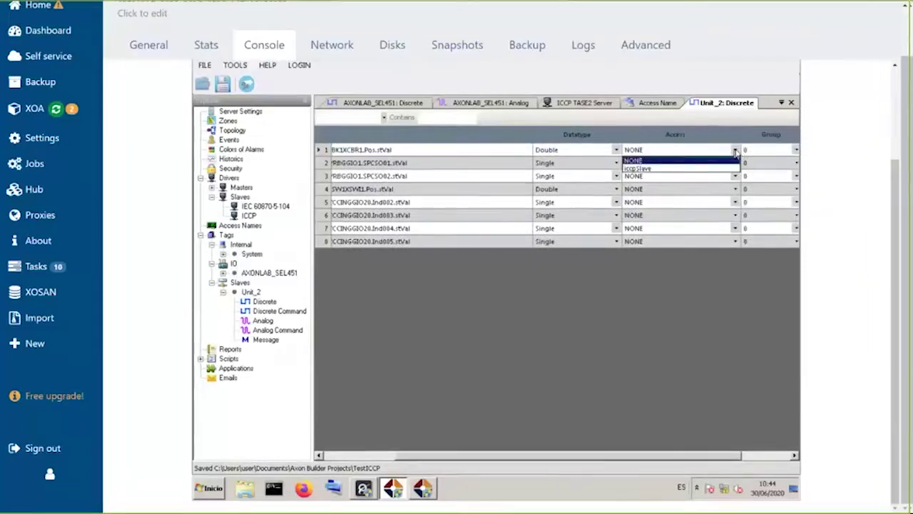
{"action": "left_click", "coordinate": [677, 169]}
{"action": "left_click_drag", "start_coordinate": [678, 240], "coordinate": [667, 160]}
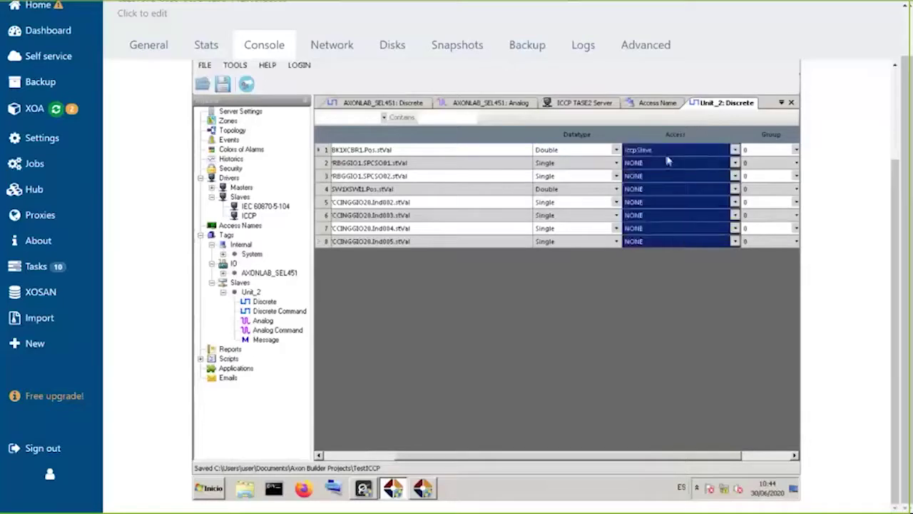
{"action": "right_click", "coordinate": [666, 156]}
{"action": "left_click", "coordinate": [678, 183]}
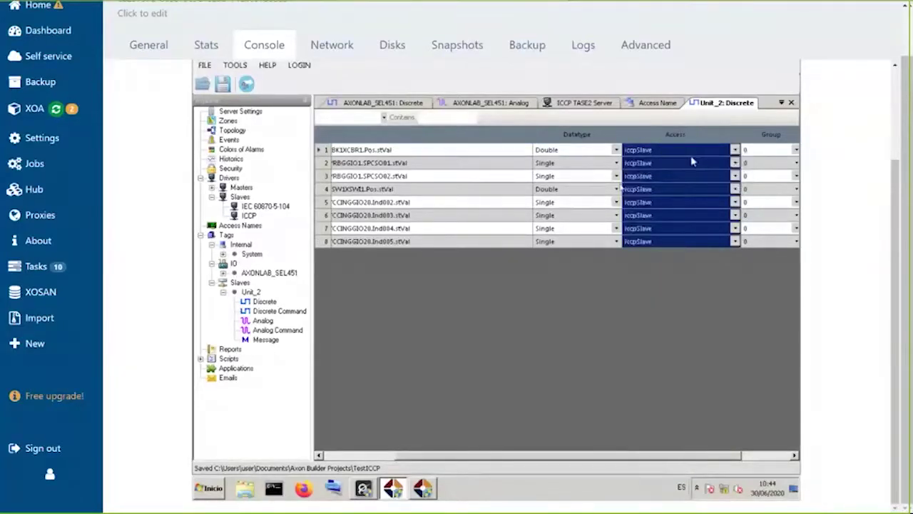
Open the Analog tags of slave Unit_2 and set the Access of all six to iccpSlave.
{"action": "double_click", "coordinate": [262, 322]}
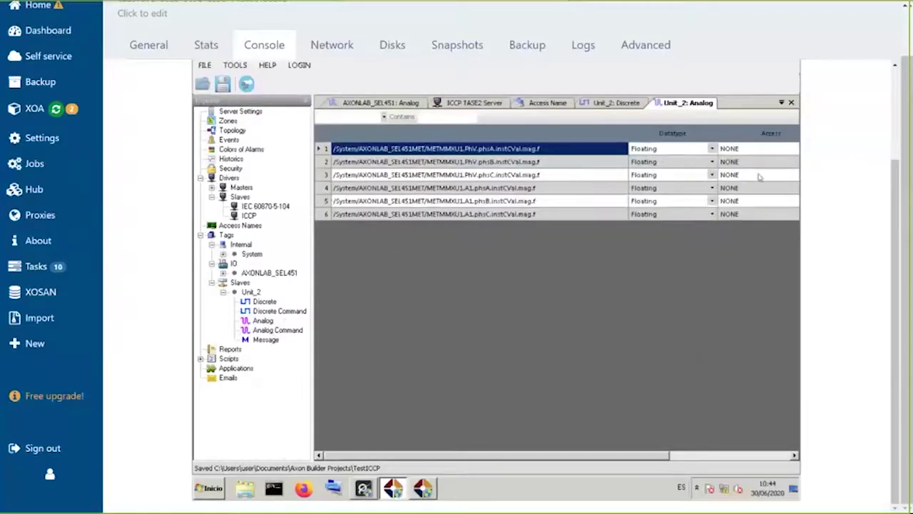
{"action": "left_click", "coordinate": [775, 149]}
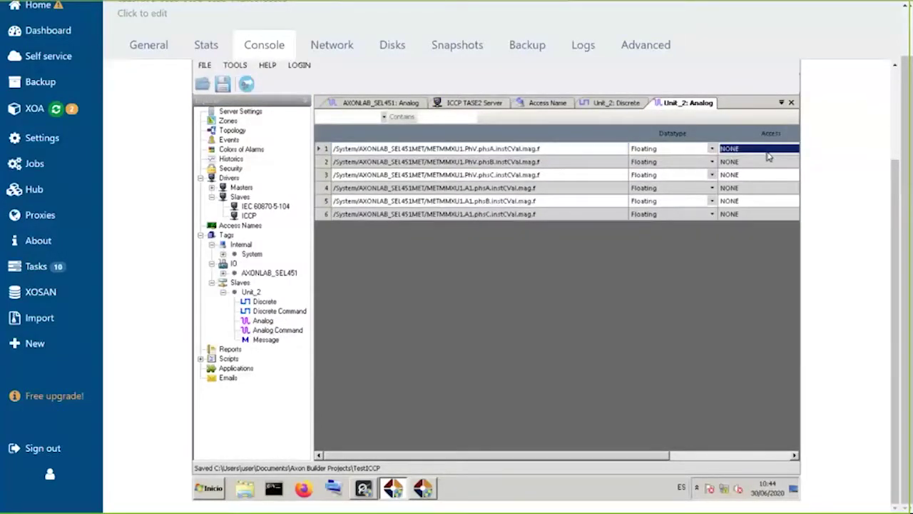
{"action": "left_click", "coordinate": [768, 156]}
{"action": "left_click", "coordinate": [755, 169]}
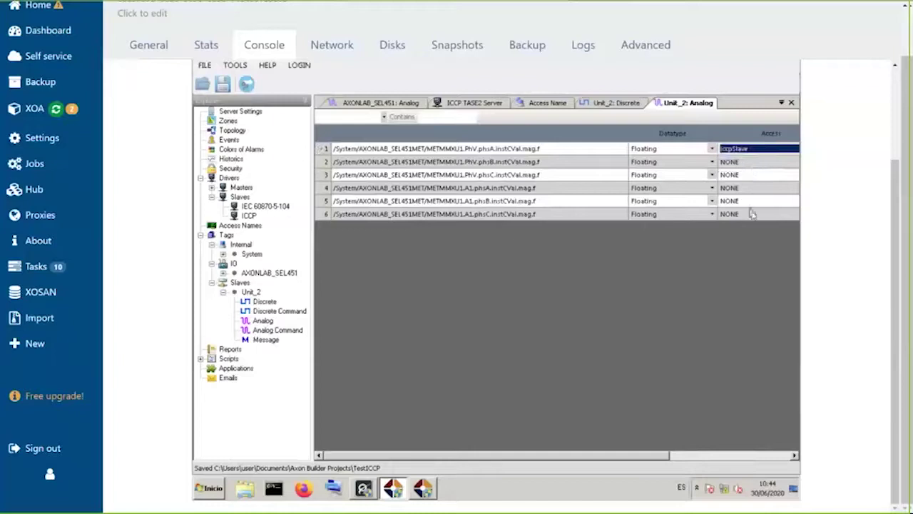
{"action": "left_click_drag", "start_coordinate": [752, 215], "coordinate": [747, 151]}
{"action": "right_click", "coordinate": [747, 150]}
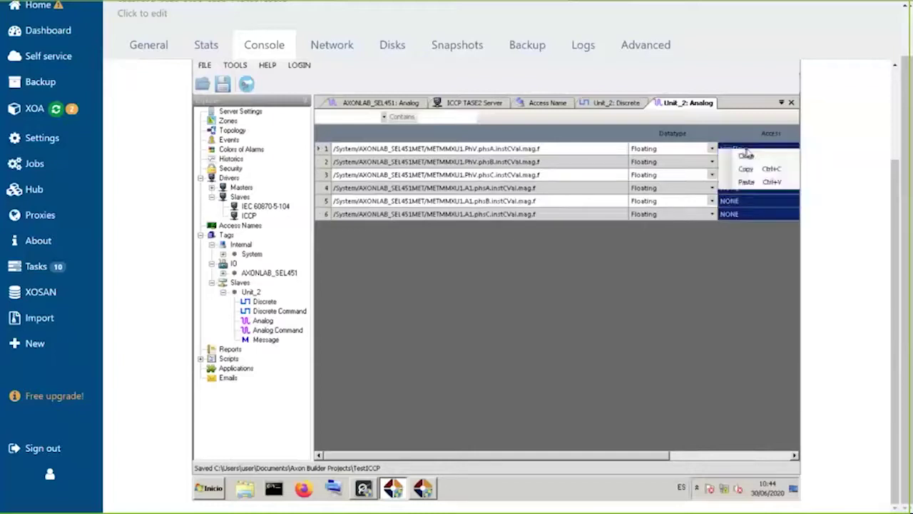
{"action": "left_click", "coordinate": [754, 157]}
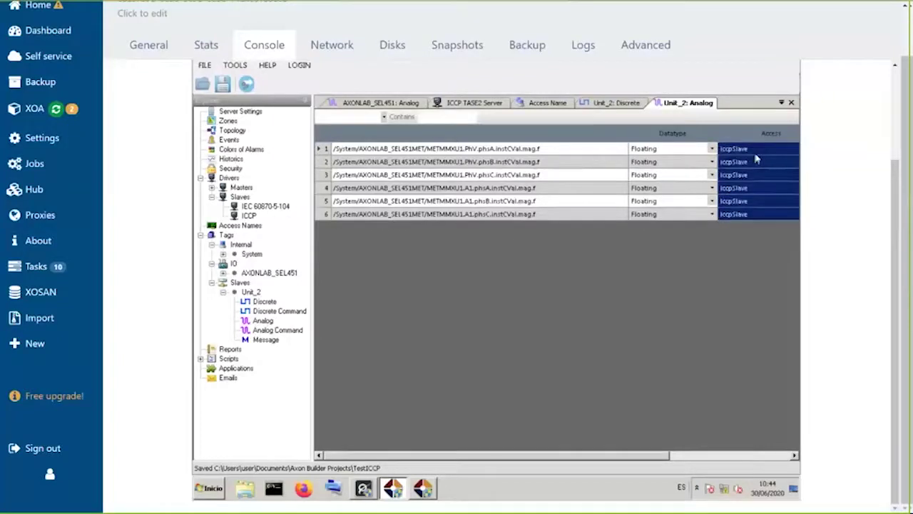
Send the server configuration to the runtime and accept the server restart.
{"action": "left_click", "coordinate": [246, 84]}
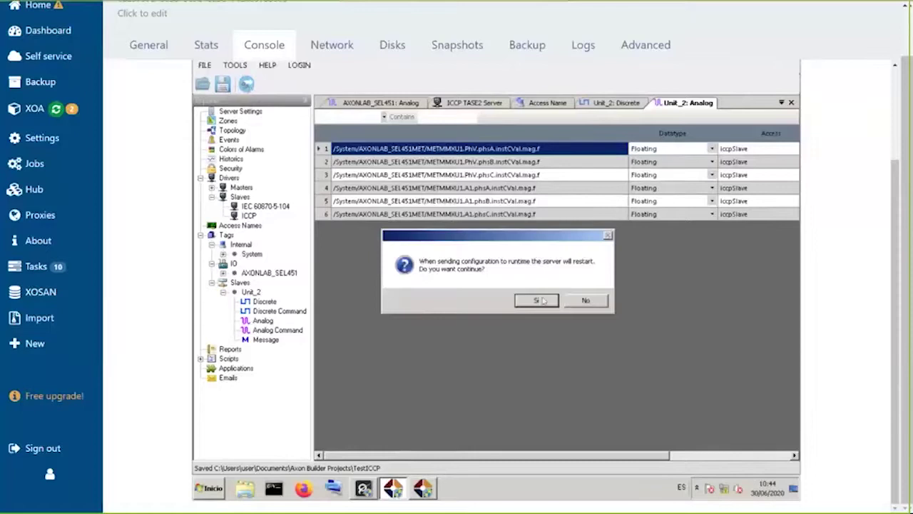
{"action": "left_click", "coordinate": [546, 304]}
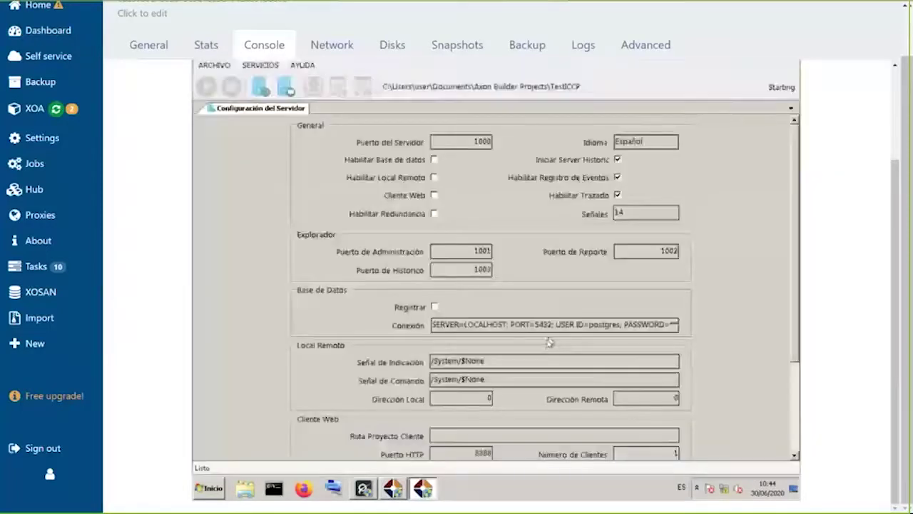
{"action": "left_click", "coordinate": [531, 305]}
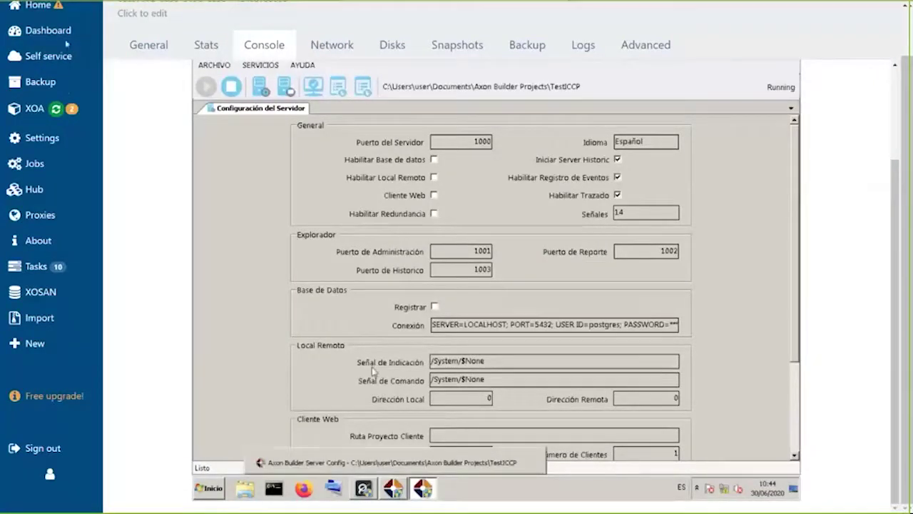
Return to the virtual machine list and open the console of VM 82 - User2.
{"action": "mouse_move", "coordinate": [57, 15]}
{"action": "left_click", "coordinate": [140, 7]}
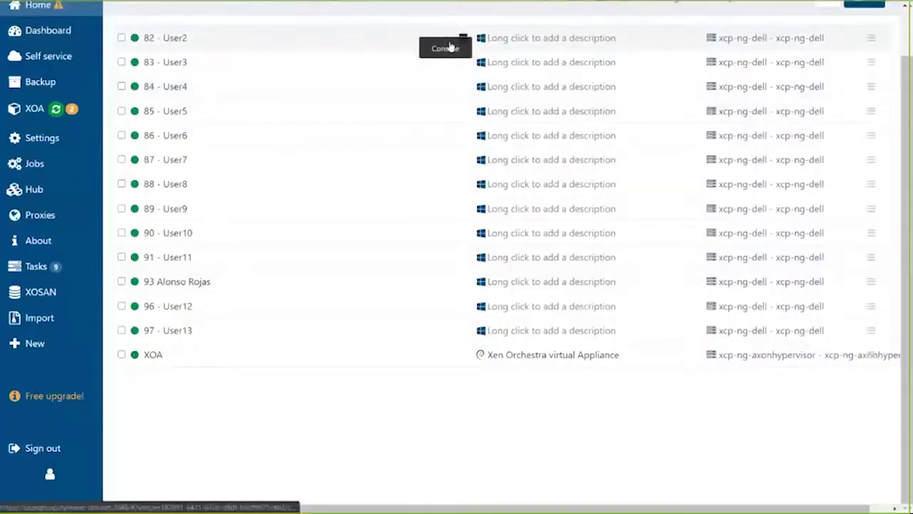
{"action": "left_click", "coordinate": [451, 43]}
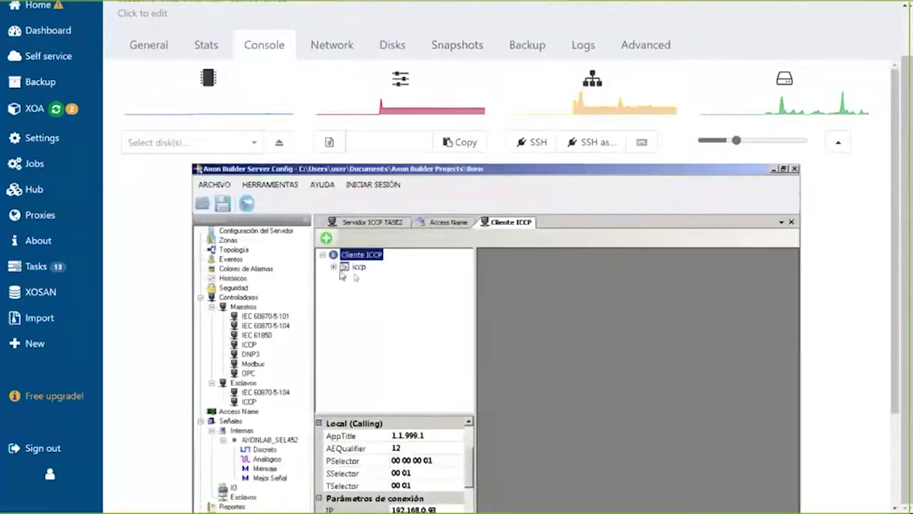
Load the signals of the iccp client device again from the remote server and accept the result.
{"action": "right_click", "coordinate": [357, 266]}
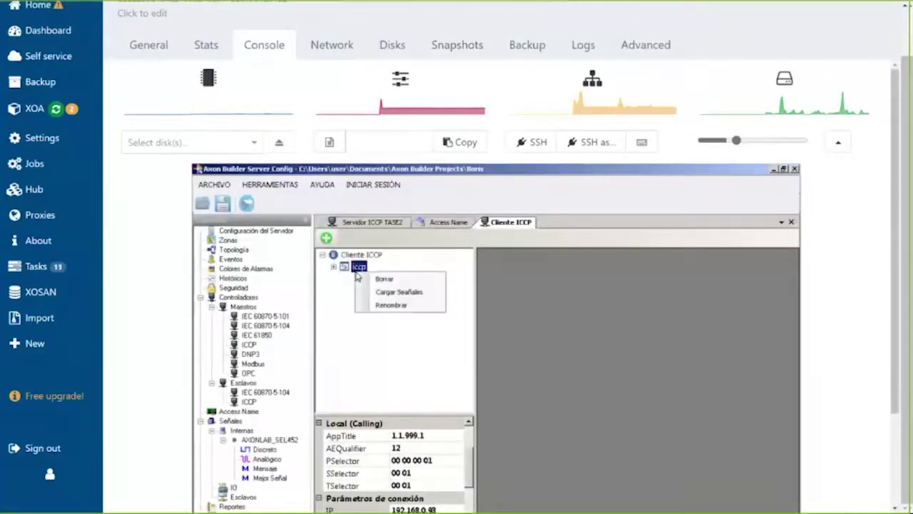
{"action": "left_click", "coordinate": [403, 293]}
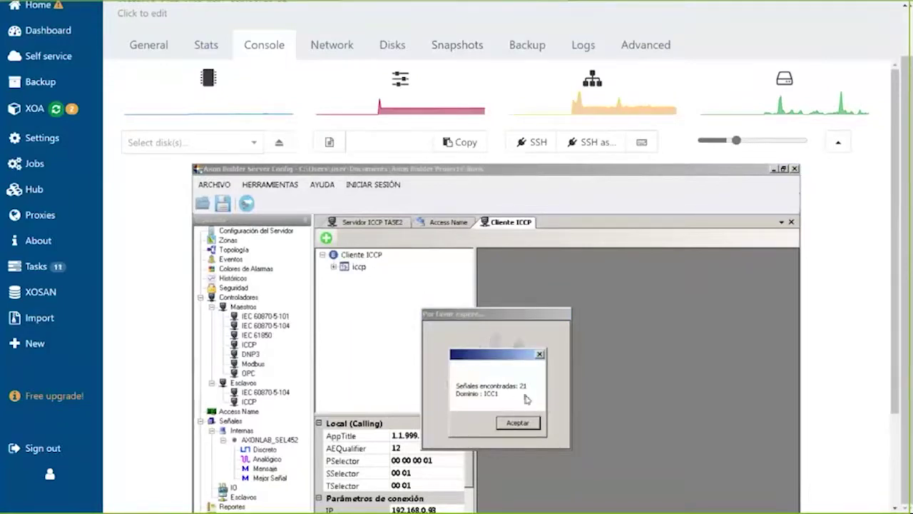
{"action": "scroll", "coordinate": [767, 244], "scroll_direction": "down", "scroll_amount": 3}
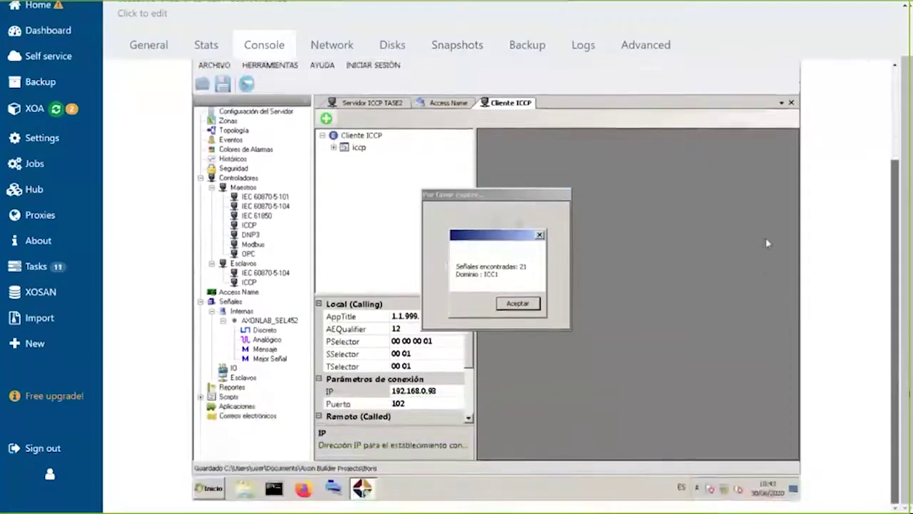
{"action": "left_click", "coordinate": [517, 303]}
Expand the iccp device and examine the full names of its Digitals and Analogs signals.
{"action": "left_click", "coordinate": [333, 147]}
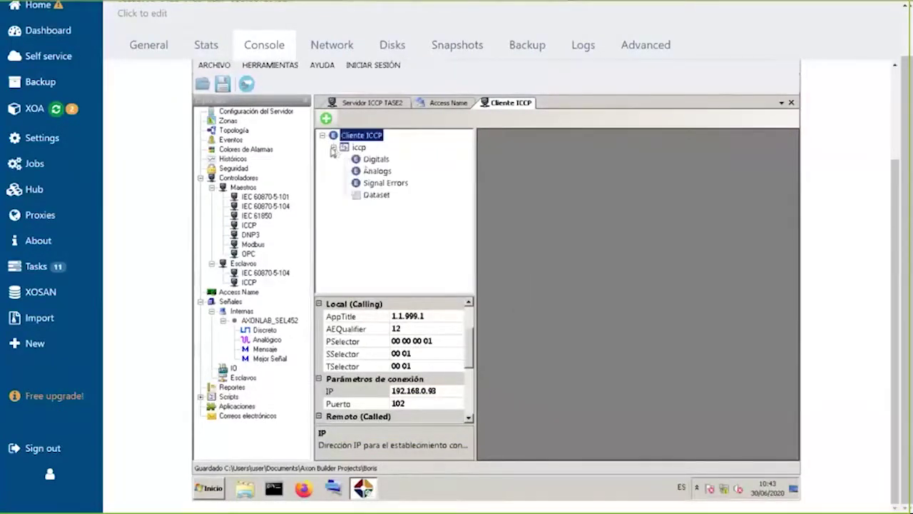
{"action": "left_click", "coordinate": [378, 161]}
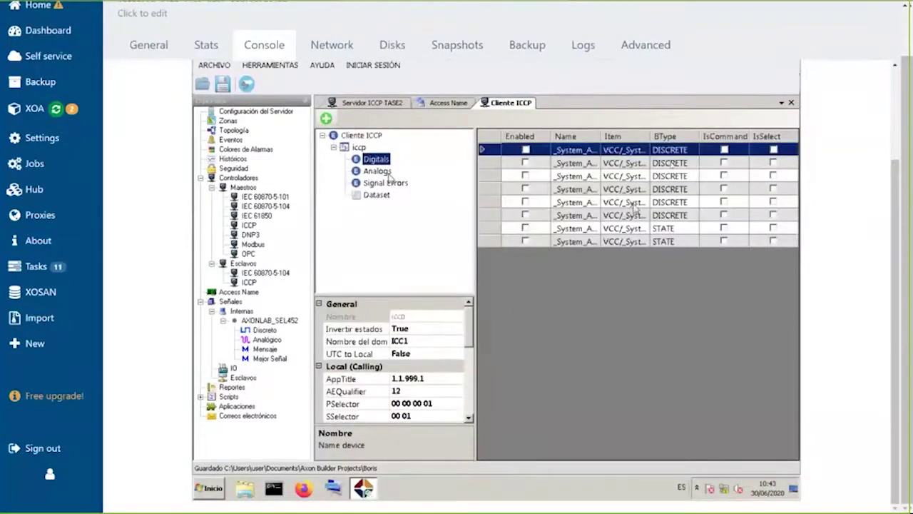
{"action": "left_click", "coordinate": [600, 140]}
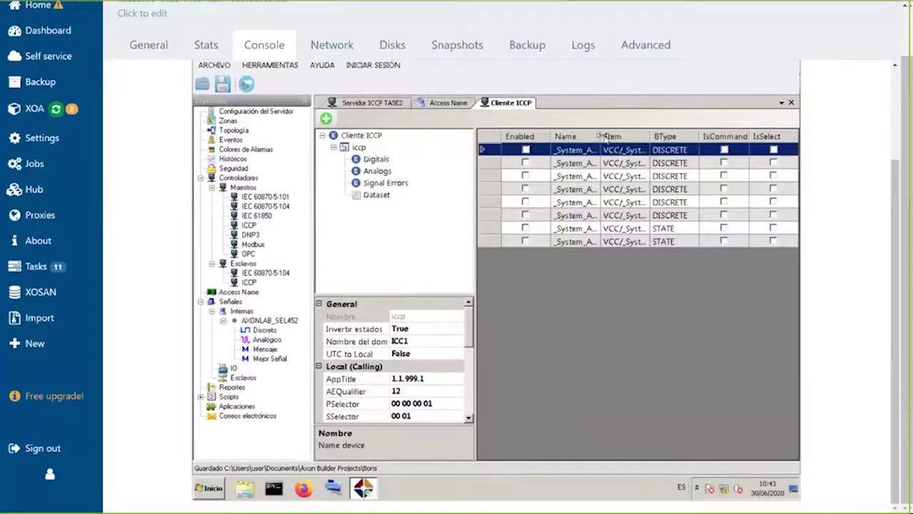
{"action": "double_click", "coordinate": [601, 136]}
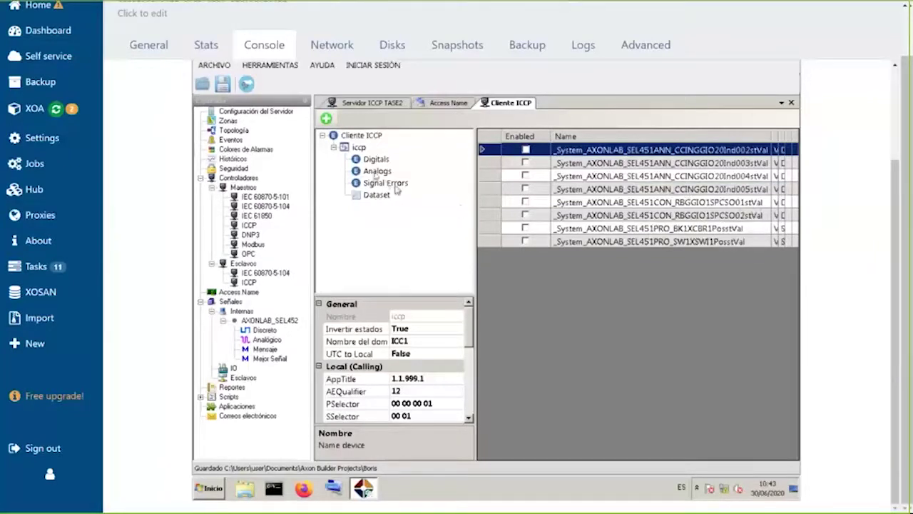
{"action": "left_click", "coordinate": [376, 172]}
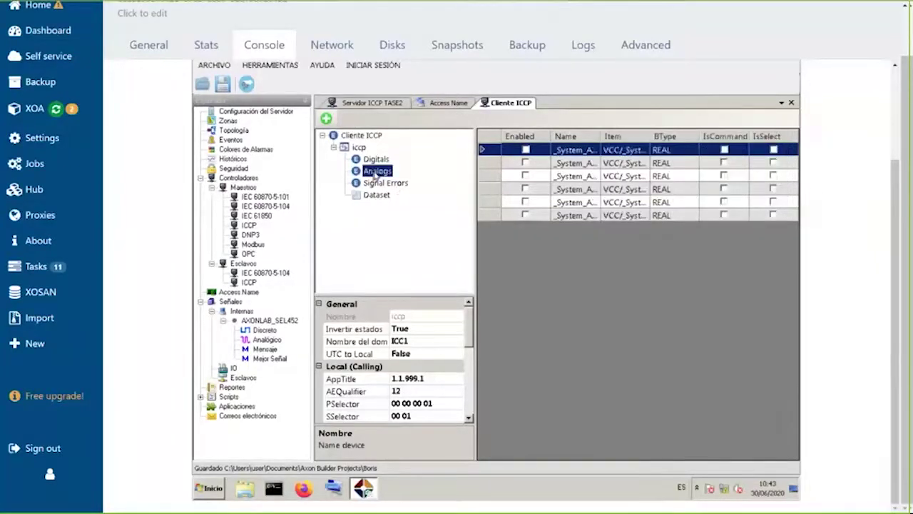
{"action": "double_click", "coordinate": [601, 136]}
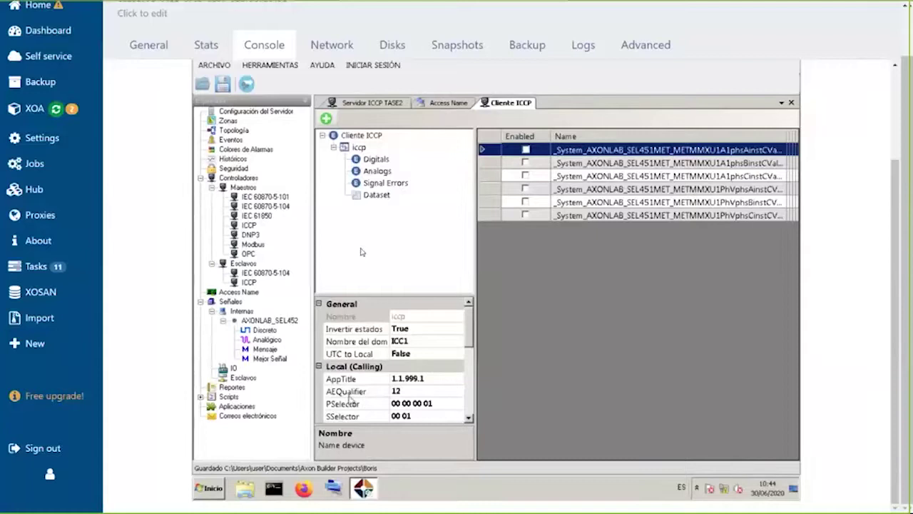
Add a dataset to the iccp client device and expand the Dataset branch.
{"action": "right_click", "coordinate": [381, 198]}
{"action": "left_click", "coordinate": [401, 206]}
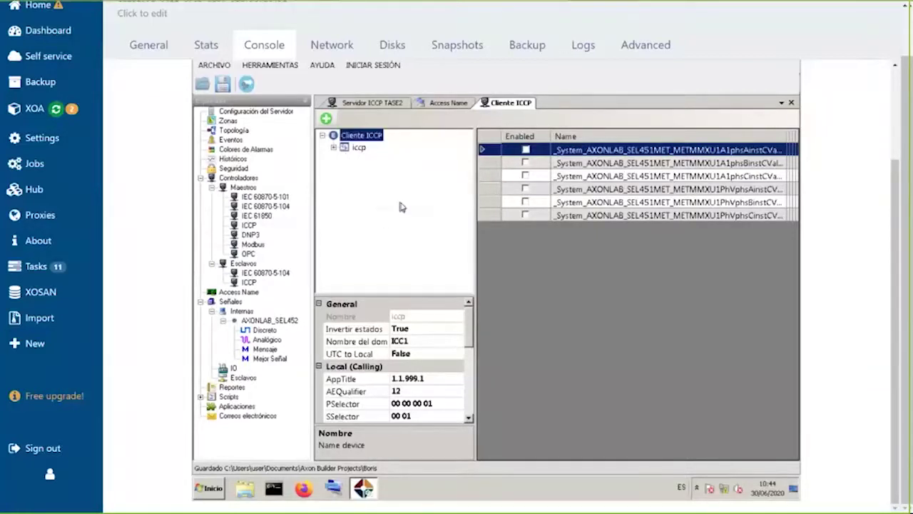
{"action": "left_click", "coordinate": [334, 147]}
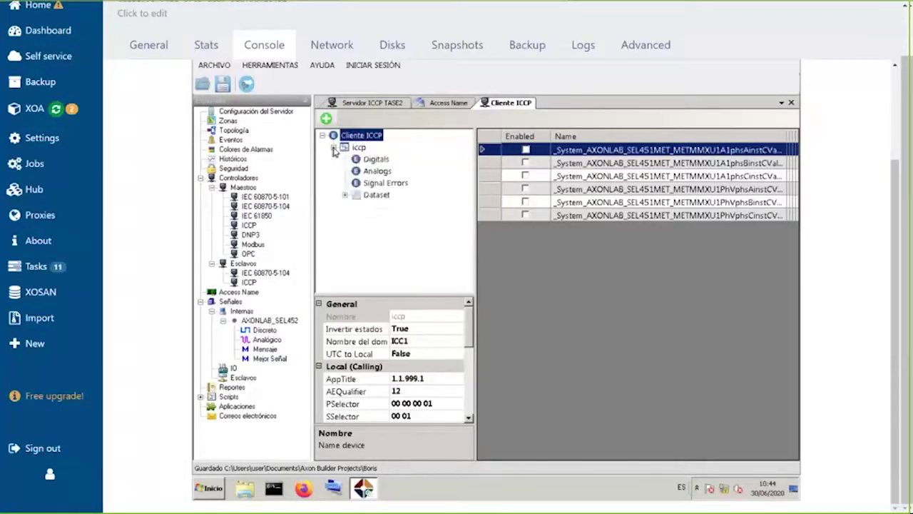
{"action": "double_click", "coordinate": [377, 196]}
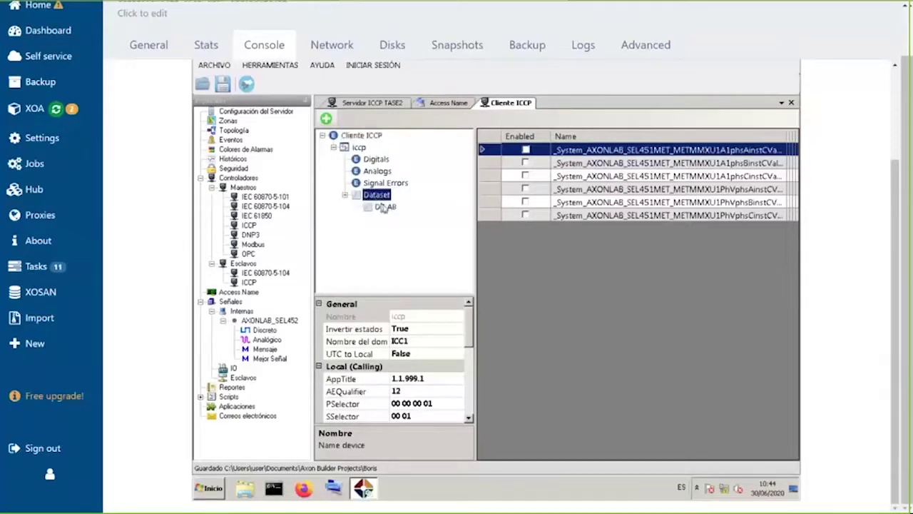
Add all Digital and Analog signals to dataset DS_AB.
{"action": "right_click", "coordinate": [385, 207]}
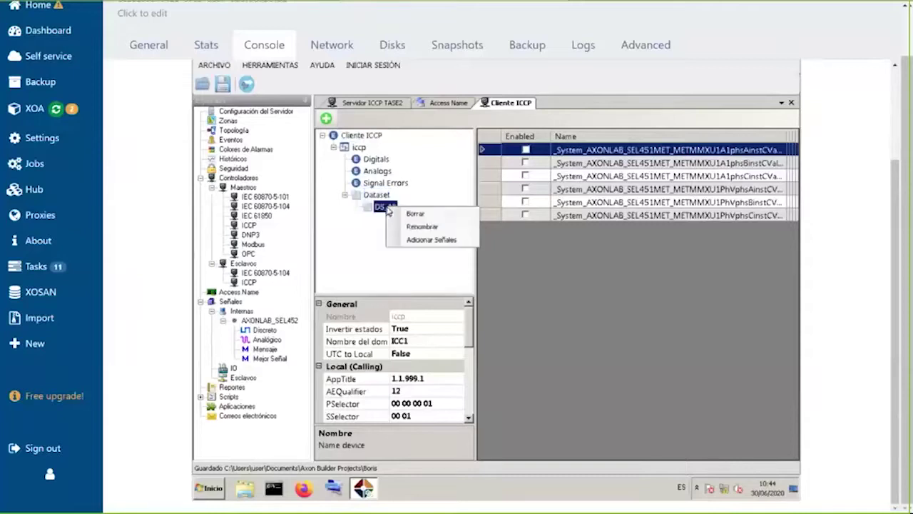
{"action": "left_click", "coordinate": [444, 241]}
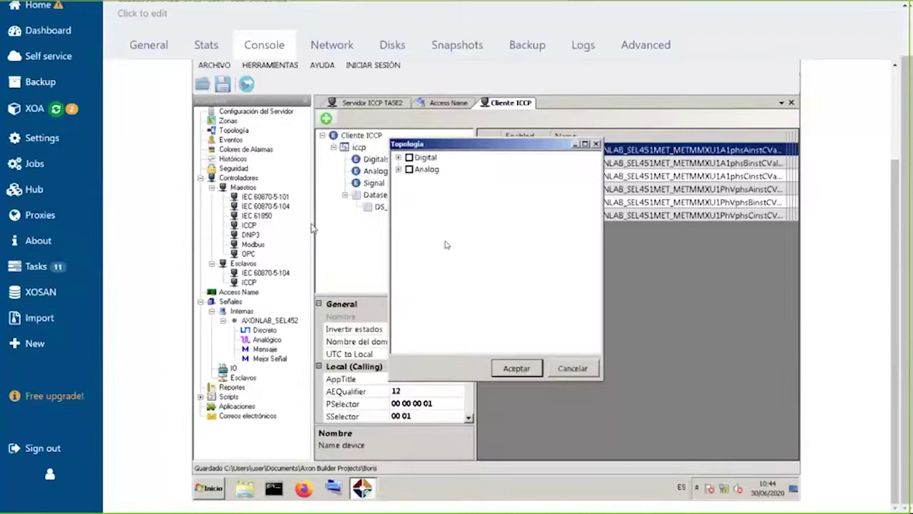
{"action": "left_click", "coordinate": [409, 158]}
{"action": "left_click", "coordinate": [409, 158]}
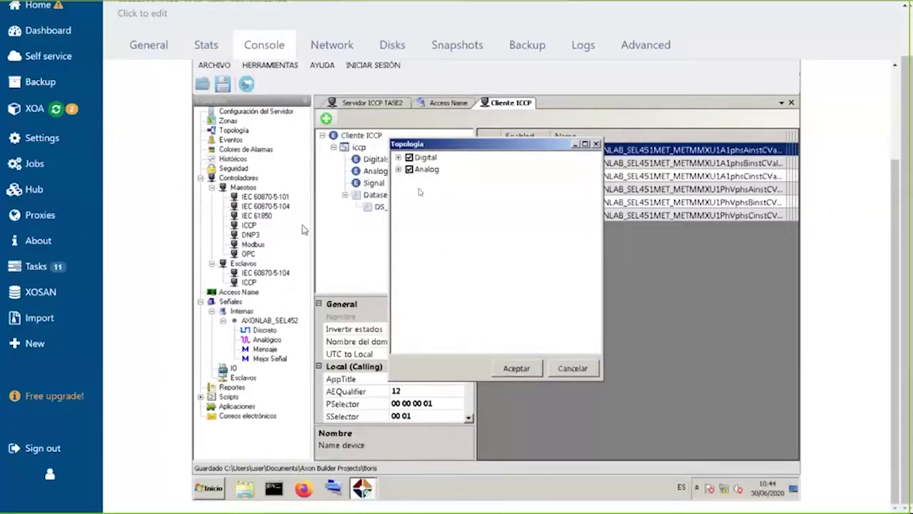
{"action": "left_click", "coordinate": [516, 369]}
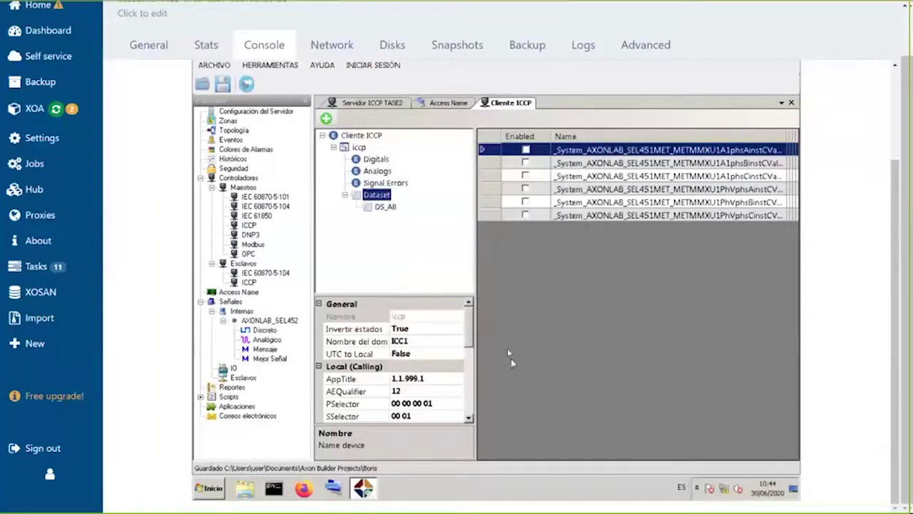
Check the Enabled states and types of the Digitals and Analogs signals against the contents of dataset DS_AB.
{"action": "left_click", "coordinate": [376, 159]}
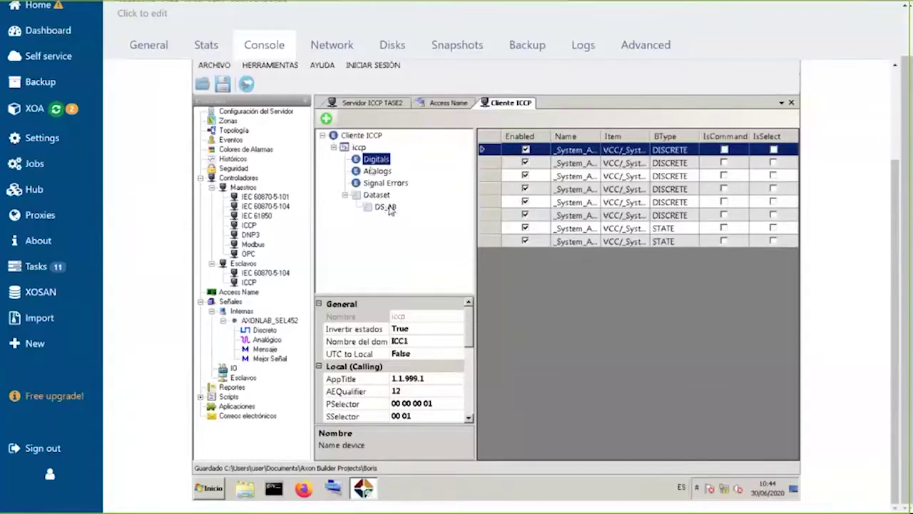
{"action": "left_click", "coordinate": [376, 171]}
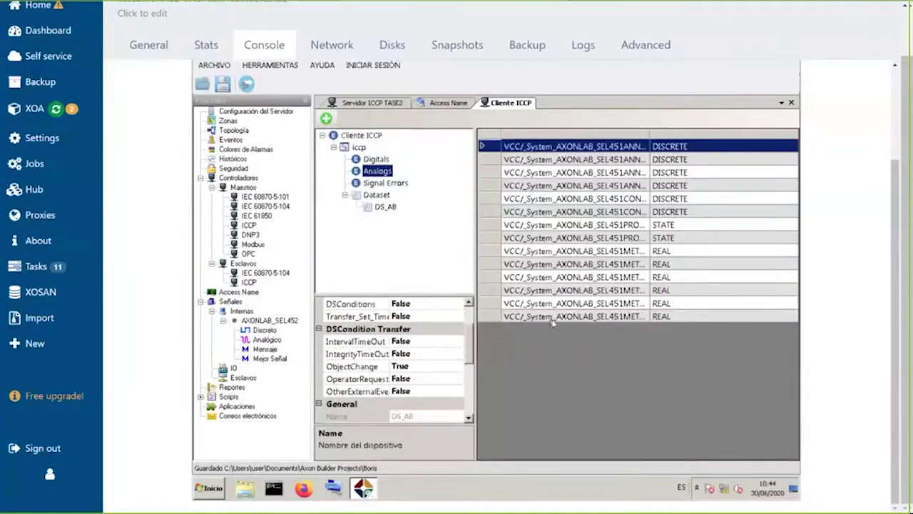
{"action": "left_click", "coordinate": [382, 162]}
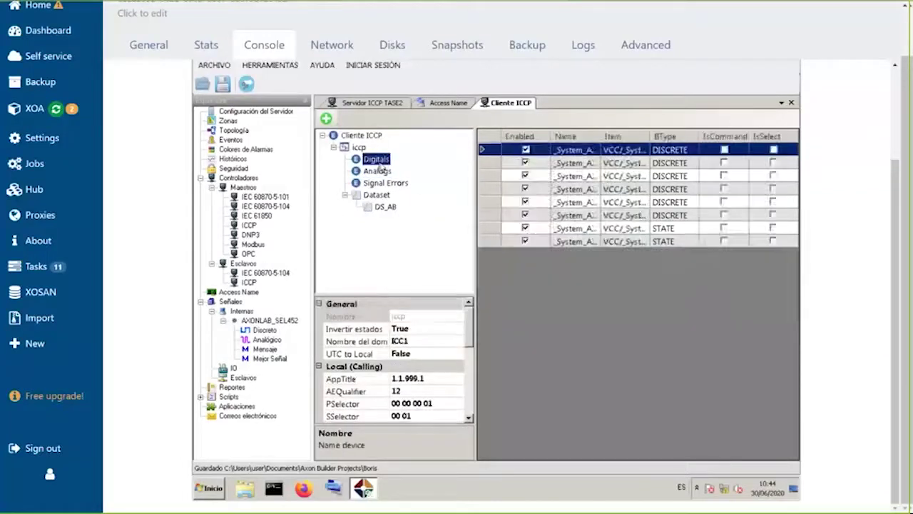
{"action": "left_click", "coordinate": [248, 225]}
{"action": "left_click", "coordinate": [378, 171]}
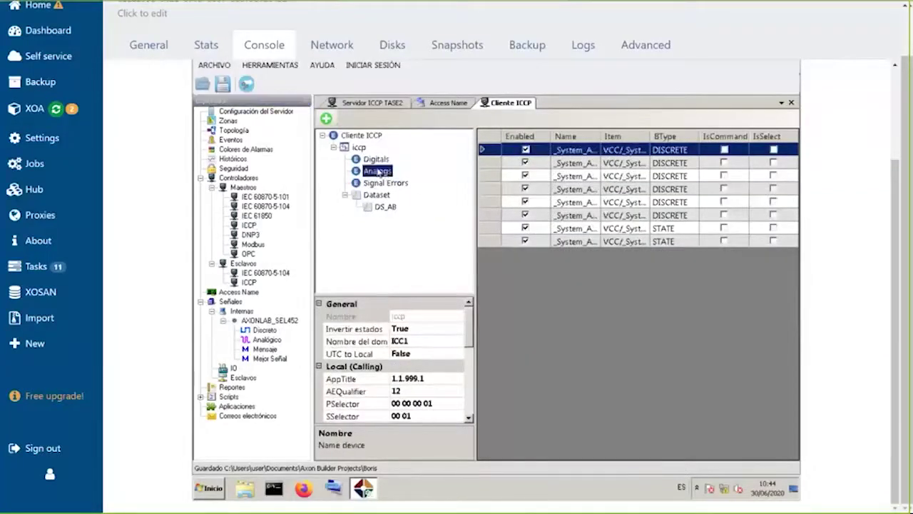
{"action": "left_click", "coordinate": [385, 207]}
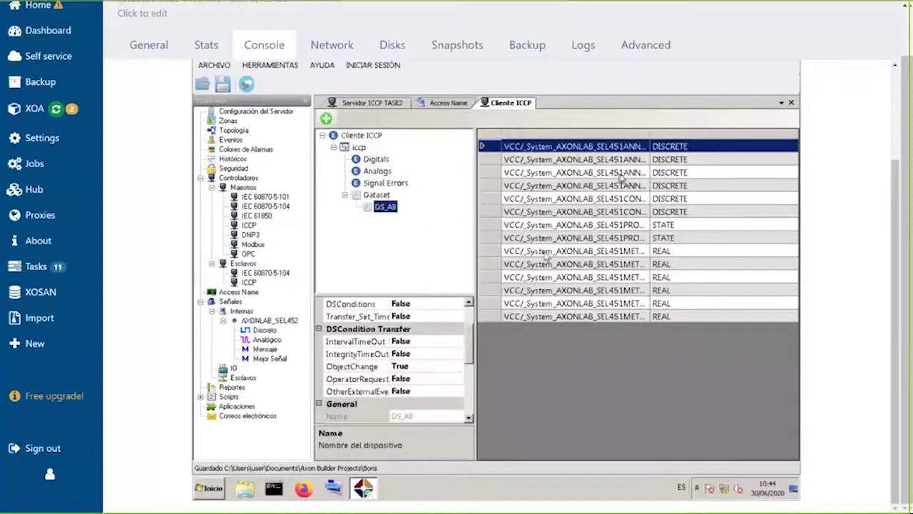
{"action": "left_click", "coordinate": [377, 161]}
{"action": "left_click", "coordinate": [384, 171]}
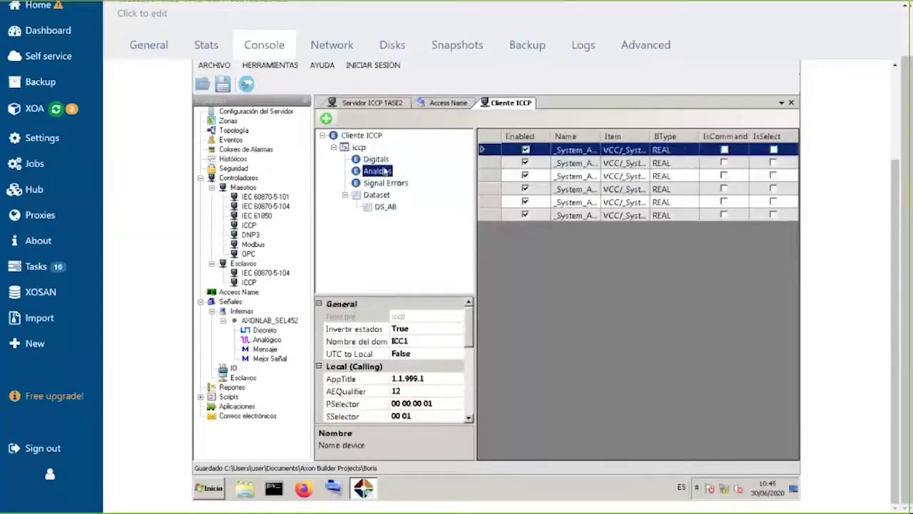
Examine the Digitals signals of the iccp device and the DSCondition Transfer and TransferSet properties of dataset DS_AB.
{"action": "left_click", "coordinate": [377, 159]}
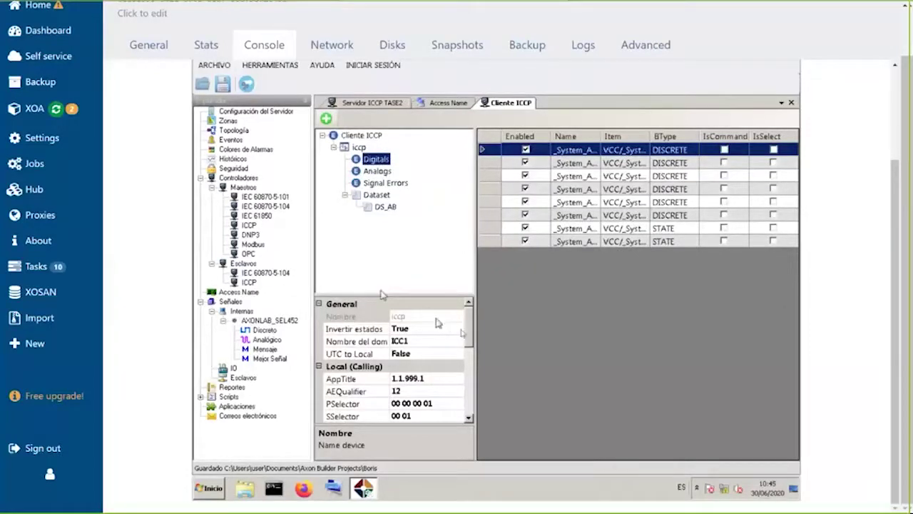
{"action": "left_click_drag", "start_coordinate": [471, 335], "coordinate": [471, 368]}
{"action": "left_click", "coordinate": [471, 321]}
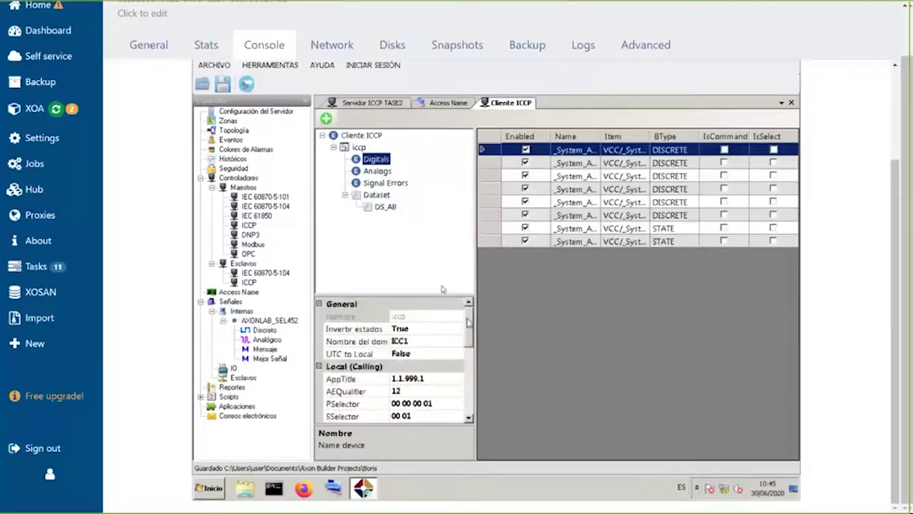
{"action": "left_click", "coordinate": [383, 208]}
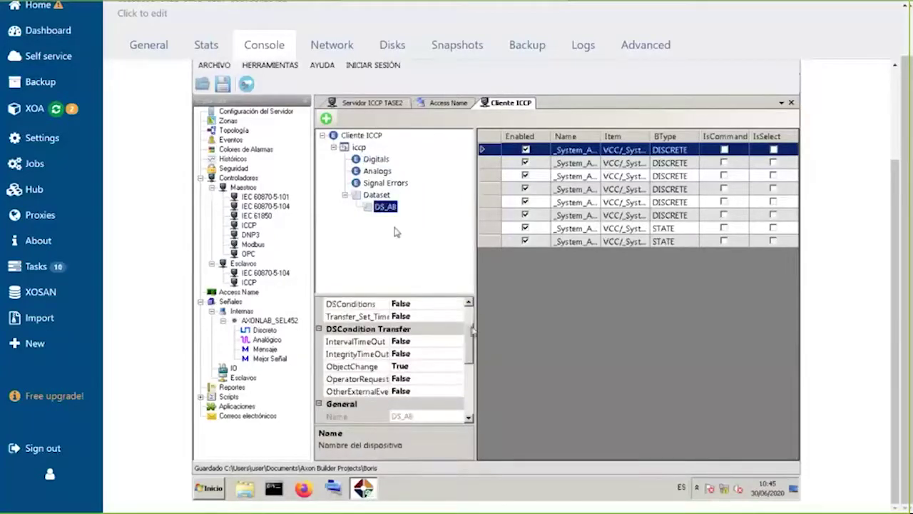
{"action": "left_click_drag", "start_coordinate": [471, 331], "coordinate": [472, 392]}
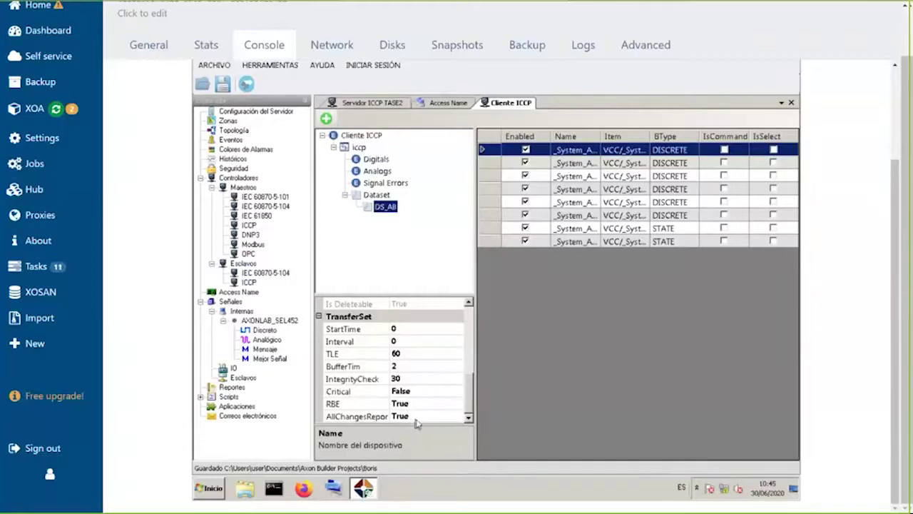
{"action": "key", "text": "Down"}
{"action": "key", "text": "Down"}
{"action": "key", "text": "Down"}
Set the BufferTim of dataset DS_AB to 0 in its TransferSet properties.
{"action": "left_click", "coordinate": [384, 207]}
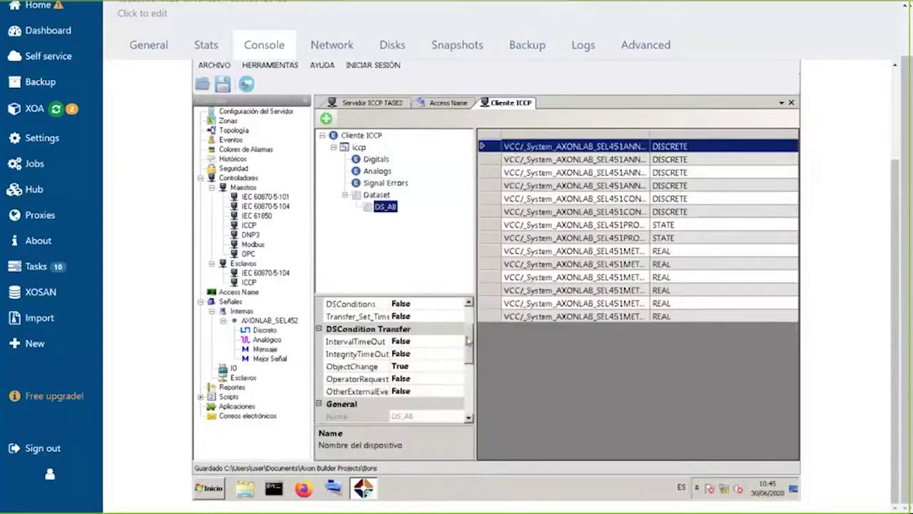
{"action": "left_click_drag", "start_coordinate": [468, 343], "coordinate": [483, 401]}
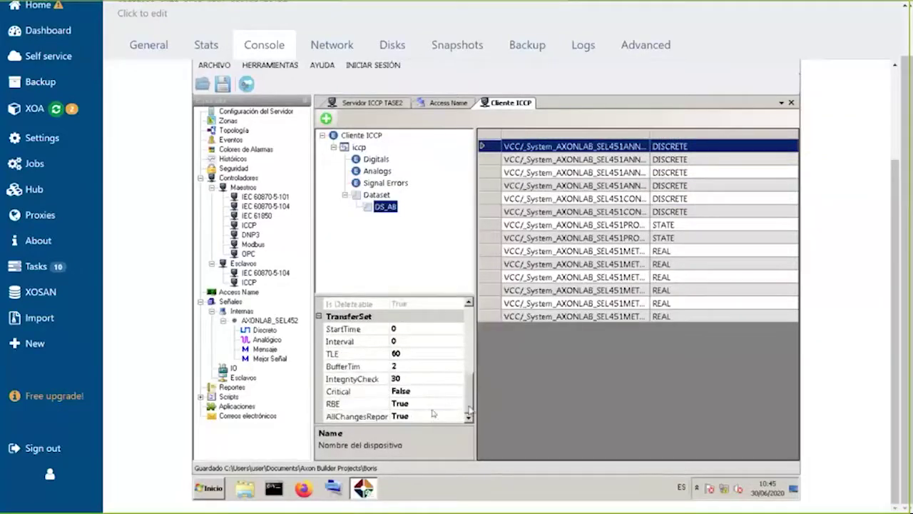
{"action": "left_click", "coordinate": [398, 366]}
{"action": "type", "text": "0"}
{"action": "left_click", "coordinate": [421, 355]}
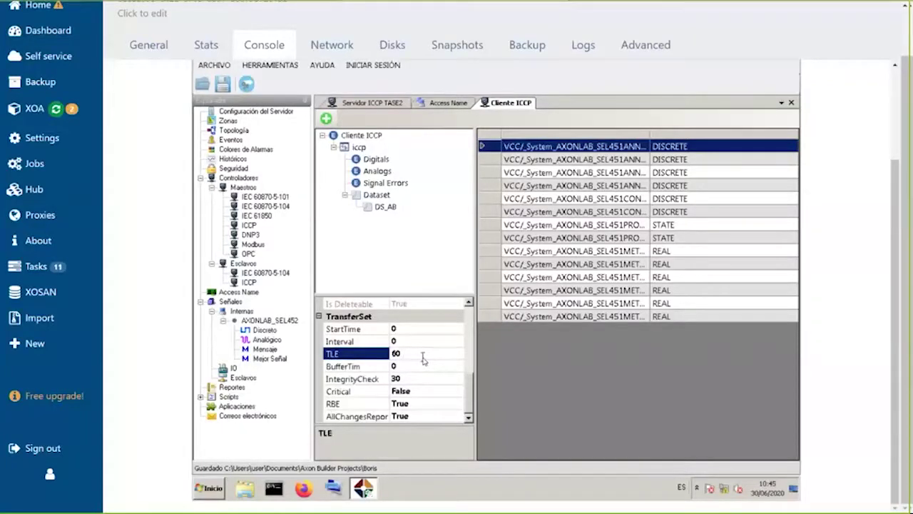
{"action": "key", "text": "Return"}
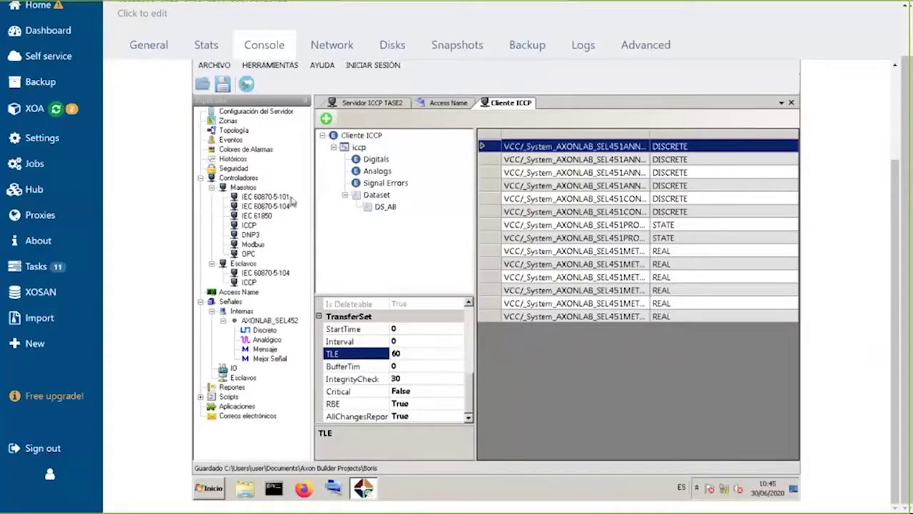
Synchronize the iccp device of the ICCP master with the project signals and open its Discreto and Analógico signal lists under IO.
{"action": "right_click", "coordinate": [250, 225]}
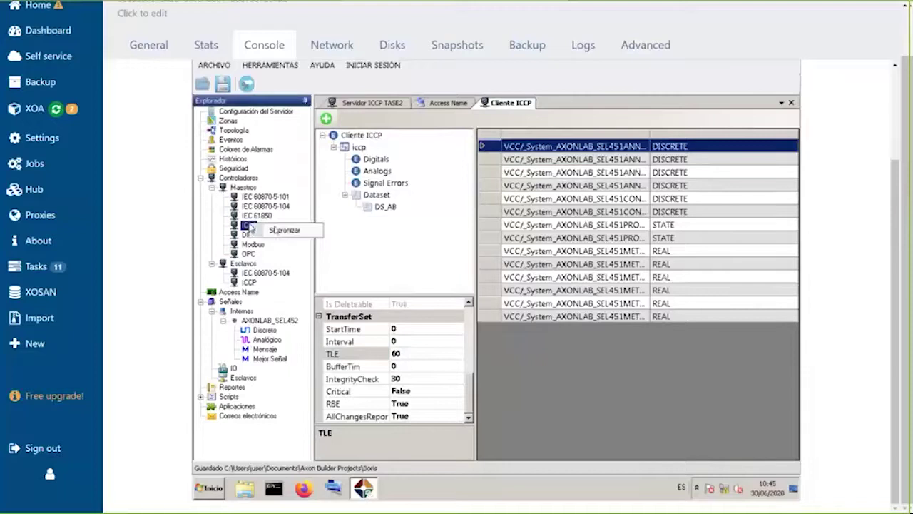
{"action": "left_click", "coordinate": [286, 230]}
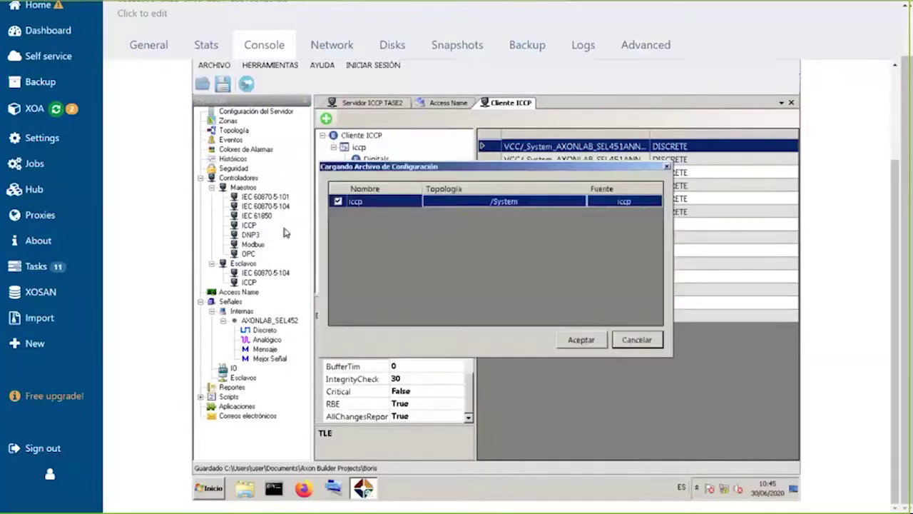
{"action": "left_click", "coordinate": [581, 340]}
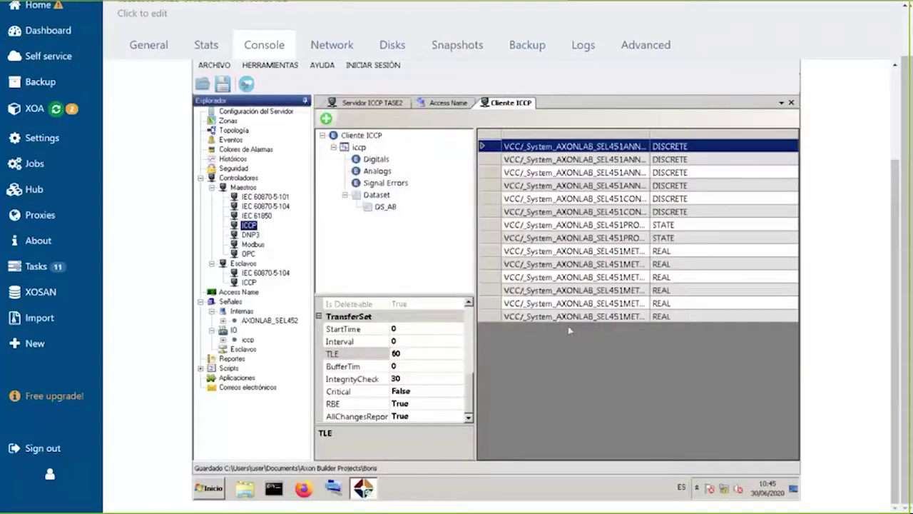
{"action": "double_click", "coordinate": [246, 341]}
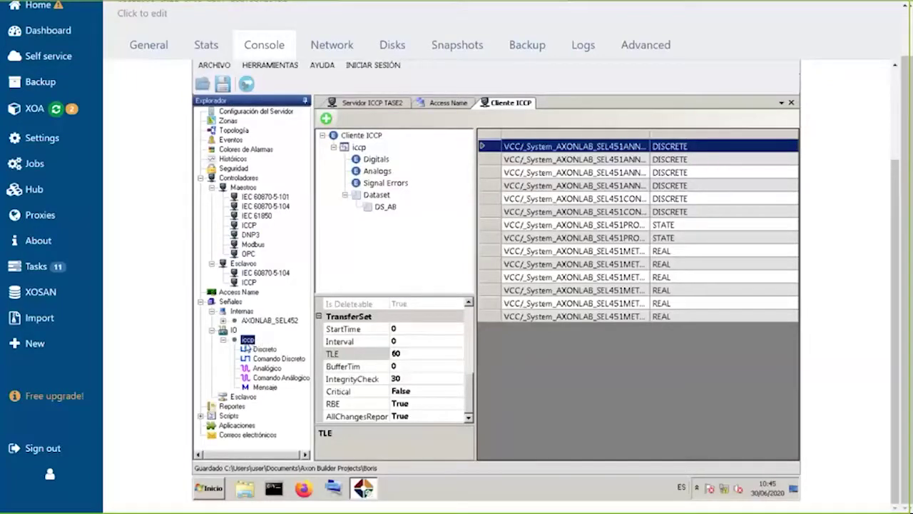
{"action": "double_click", "coordinate": [264, 349]}
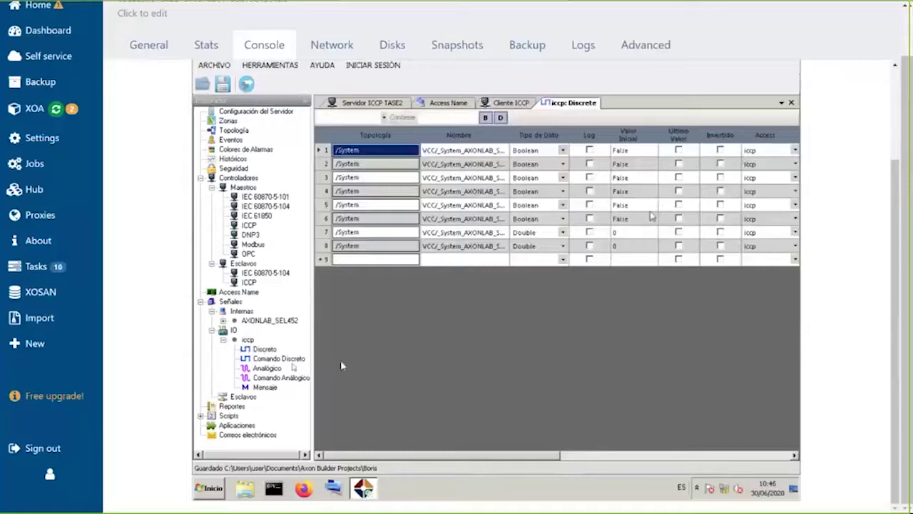
{"action": "double_click", "coordinate": [268, 368]}
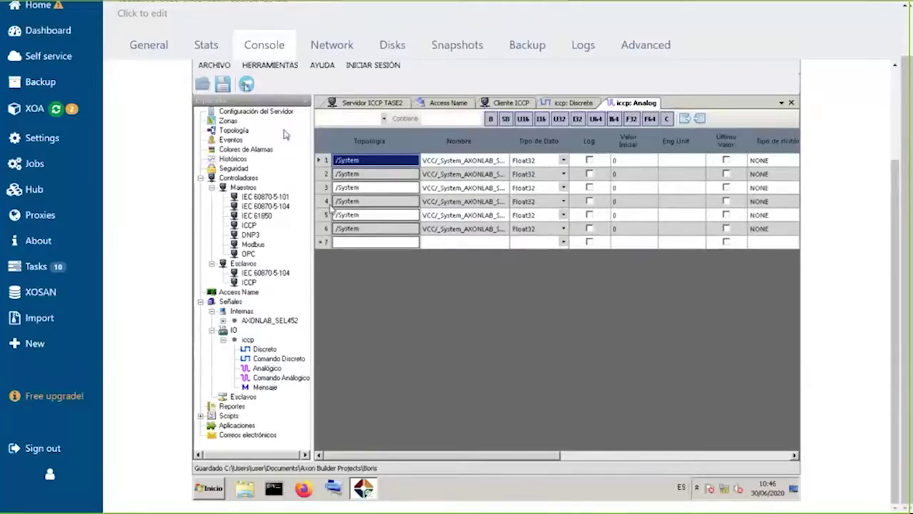
Send the configuration to the runtime and accept the server restart.
{"action": "left_click", "coordinate": [246, 84]}
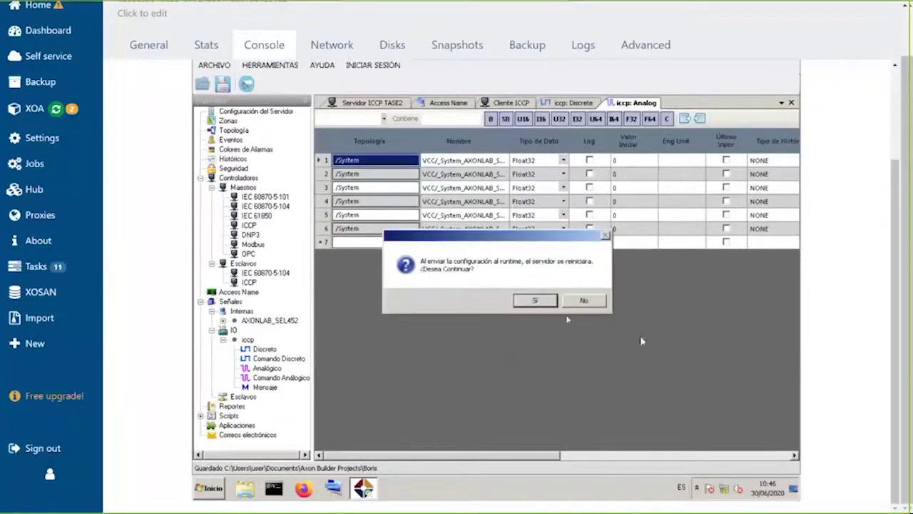
{"action": "left_click", "coordinate": [535, 301]}
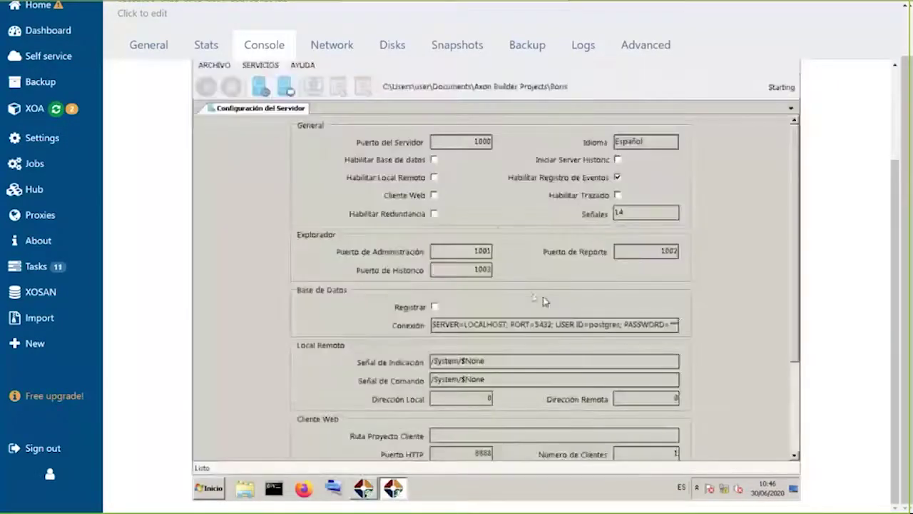
{"action": "left_click", "coordinate": [525, 300]}
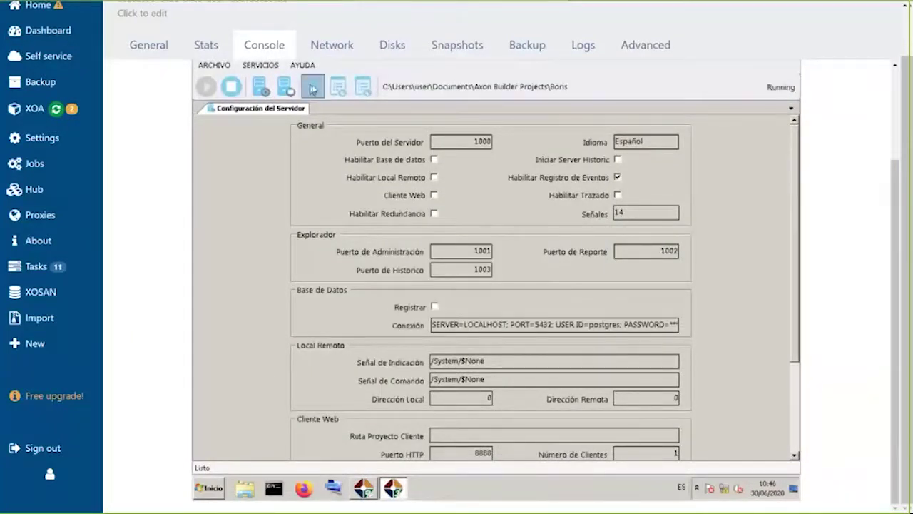
Check the iccp controller's status and examine the values and quality of the AXONLAB signals in the tag explorer.
{"action": "left_click", "coordinate": [316, 91]}
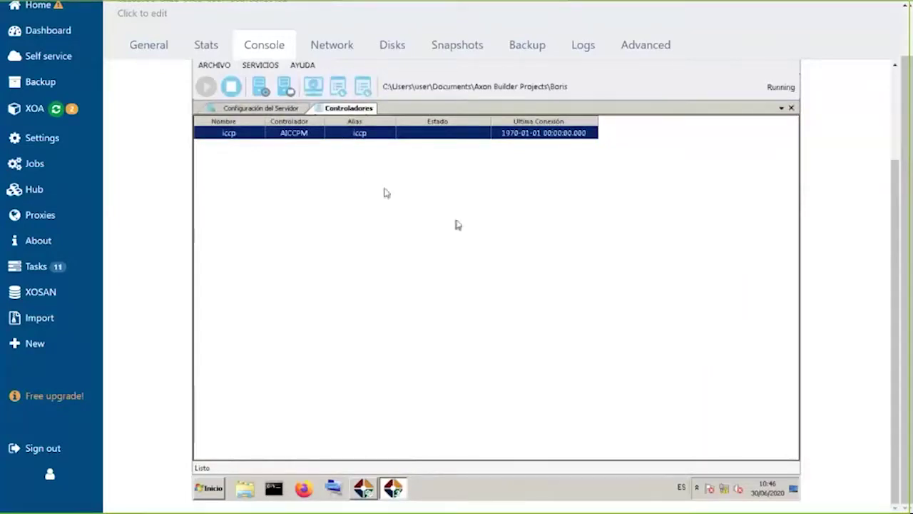
{"action": "left_click", "coordinate": [338, 86]}
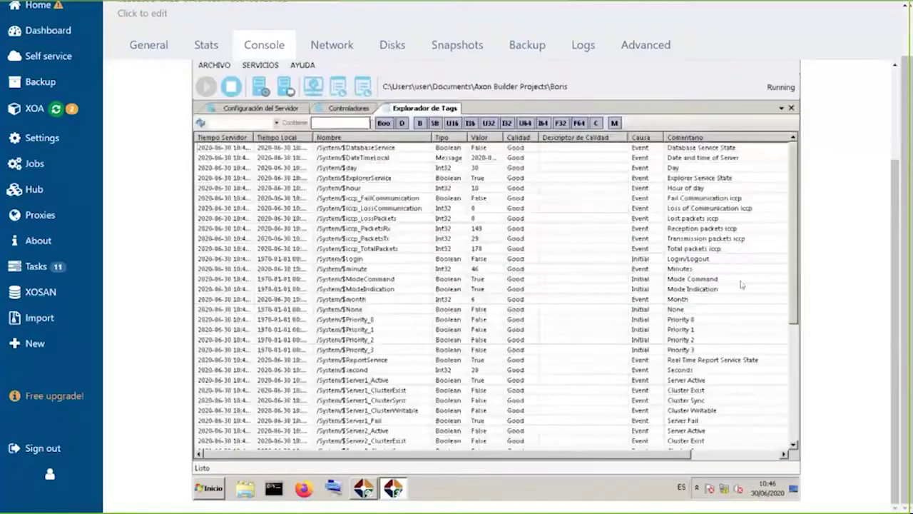
{"action": "scroll", "coordinate": [804, 336], "scroll_direction": "down", "scroll_amount": 1}
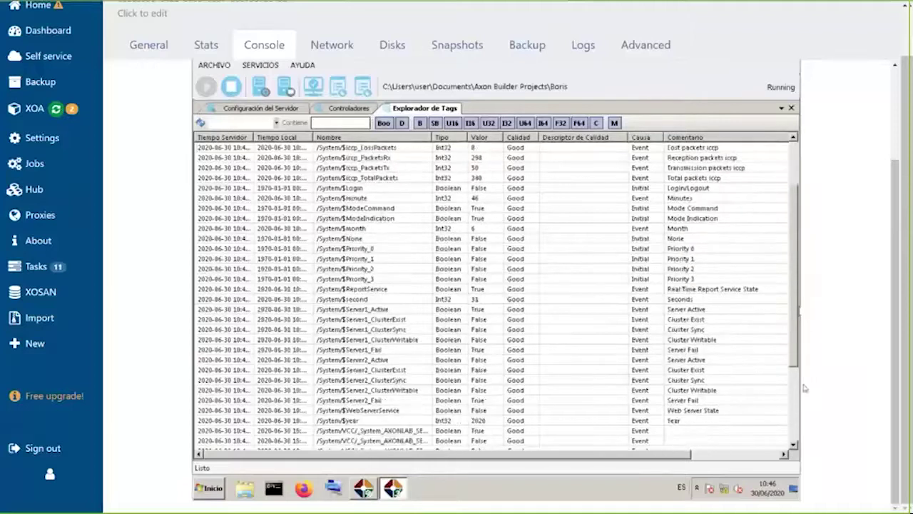
{"action": "scroll", "coordinate": [804, 424], "scroll_direction": "down", "scroll_amount": 5}
{"action": "scroll", "coordinate": [791, 423], "scroll_direction": "up", "scroll_amount": 7}
{"action": "scroll", "coordinate": [592, 433], "scroll_direction": "down", "scroll_amount": 6}
{"action": "scroll", "coordinate": [788, 334], "scroll_direction": "down", "scroll_amount": 3}
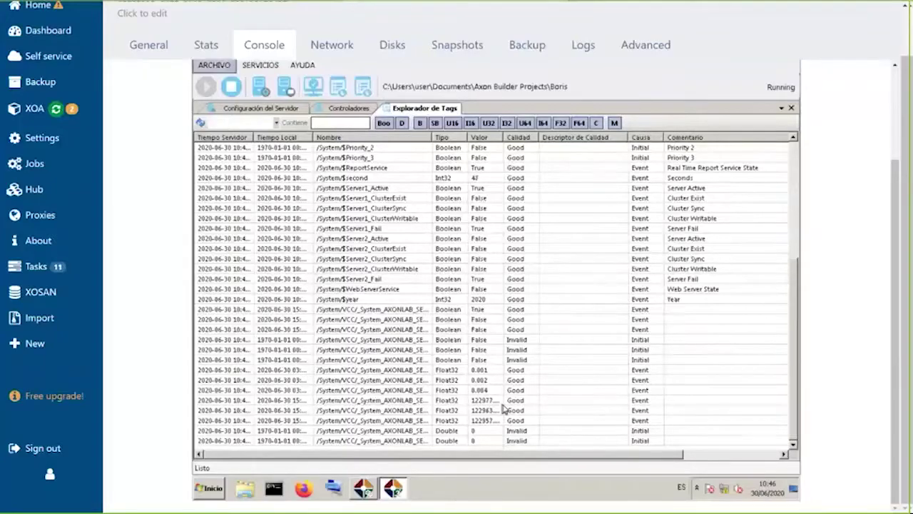
Switch to Microsoft Whiteboard and circle the ICC link between the first two CC1 boxes in yellow, and return to the virtual machine console.
{"action": "key", "text": "alt+Tab"}
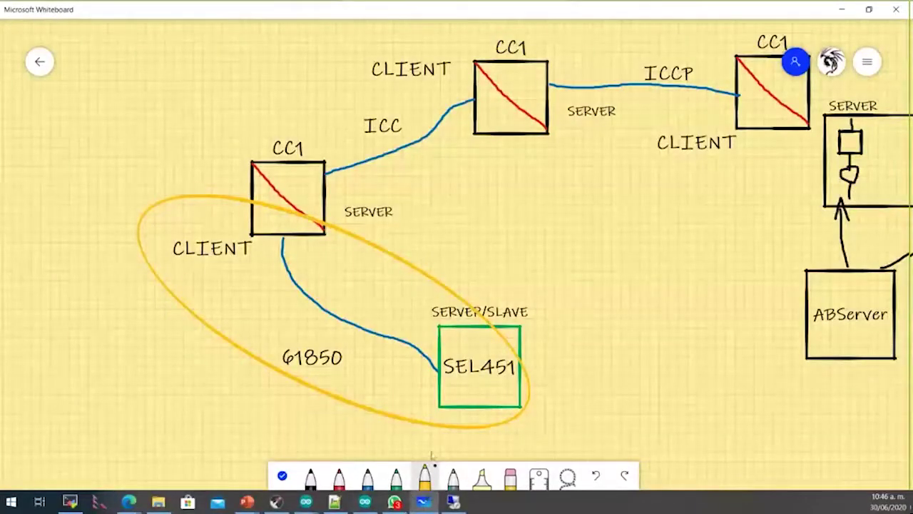
{"action": "mouse_move", "coordinate": [456, 55]}
{"action": "left_mouse_down"}
{"action": "mouse_move", "coordinate": [285, 113]}
{"action": "mouse_move", "coordinate": [275, 184]}
{"action": "mouse_move", "coordinate": [403, 167]}
{"action": "mouse_move", "coordinate": [492, 107]}
{"action": "mouse_move", "coordinate": [446, 55]}
{"action": "left_mouse_up"}
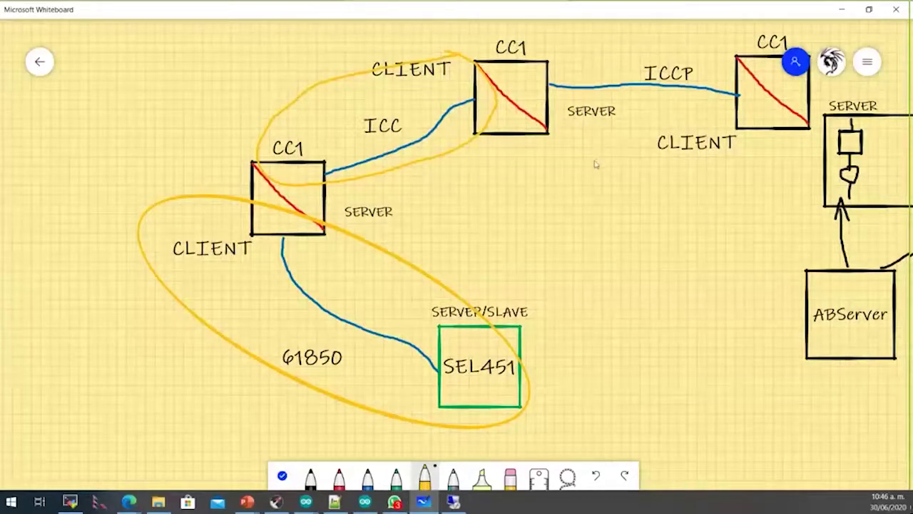
{"action": "key", "text": "alt+Tab"}
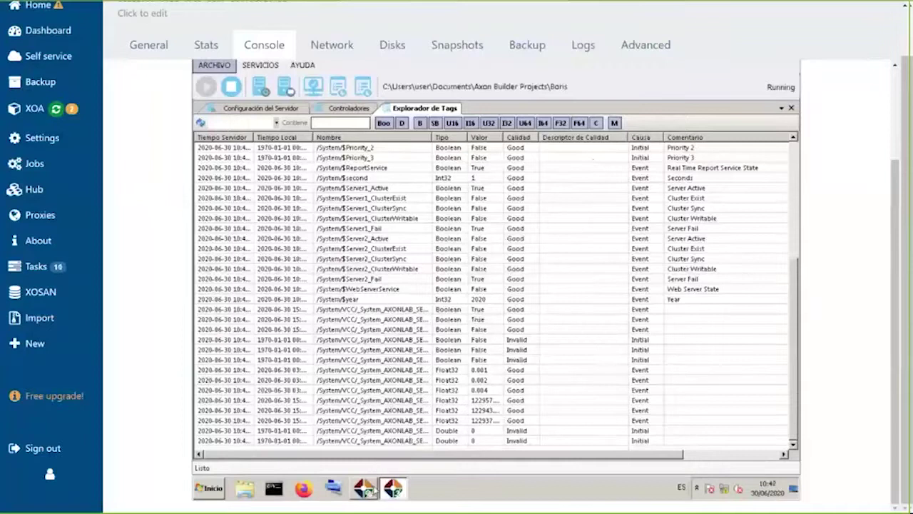
Switch to Axon Builder, copy the name of the ICCP slave iccpSlave from its configuration and enable TimeStamp Local.
{"action": "left_click", "coordinate": [367, 489]}
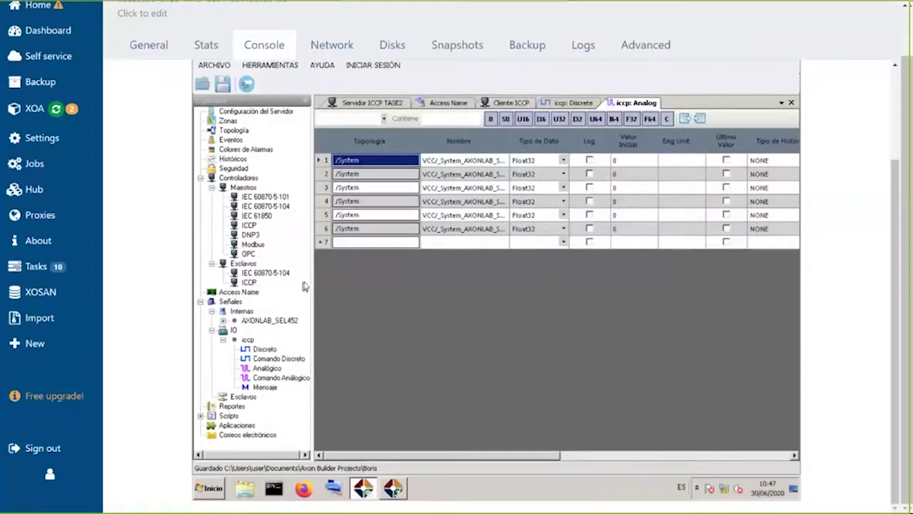
{"action": "double_click", "coordinate": [249, 282]}
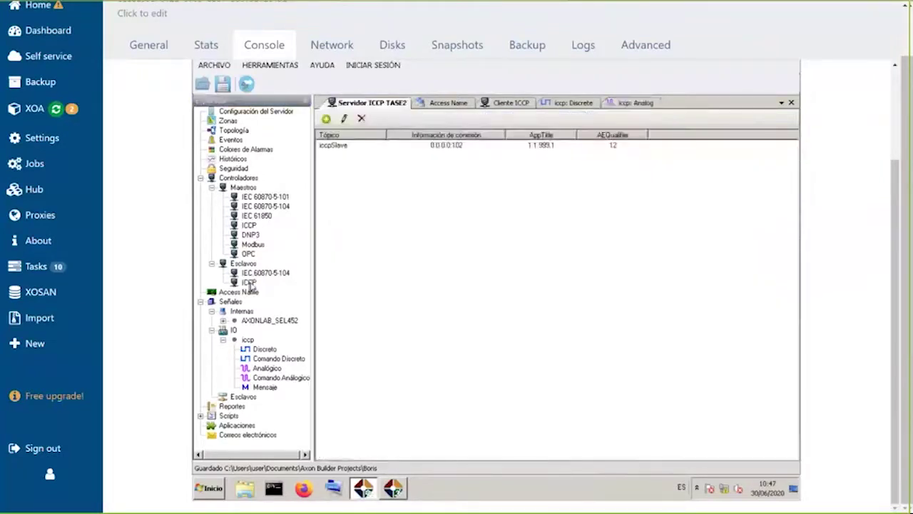
{"action": "double_click", "coordinate": [348, 147]}
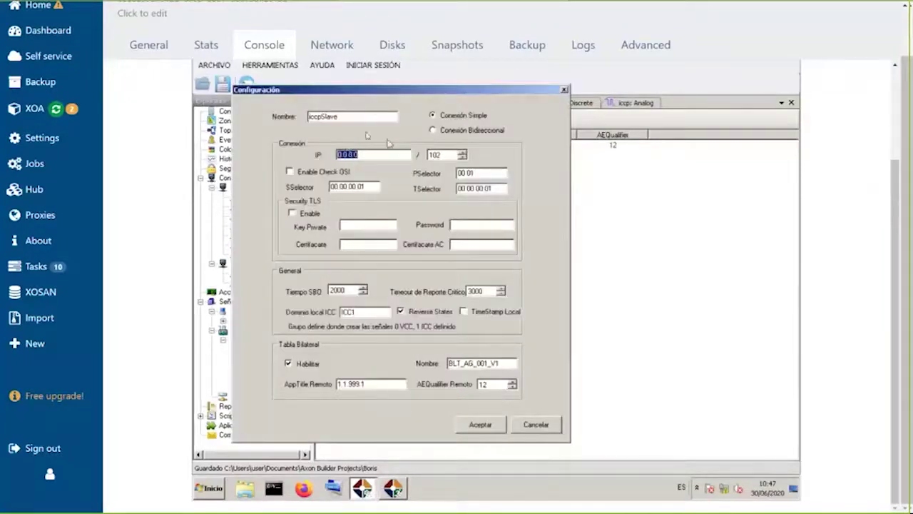
{"action": "left_click_drag", "start_coordinate": [353, 117], "coordinate": [267, 121]}
{"action": "key", "text": "ctrl+c"}
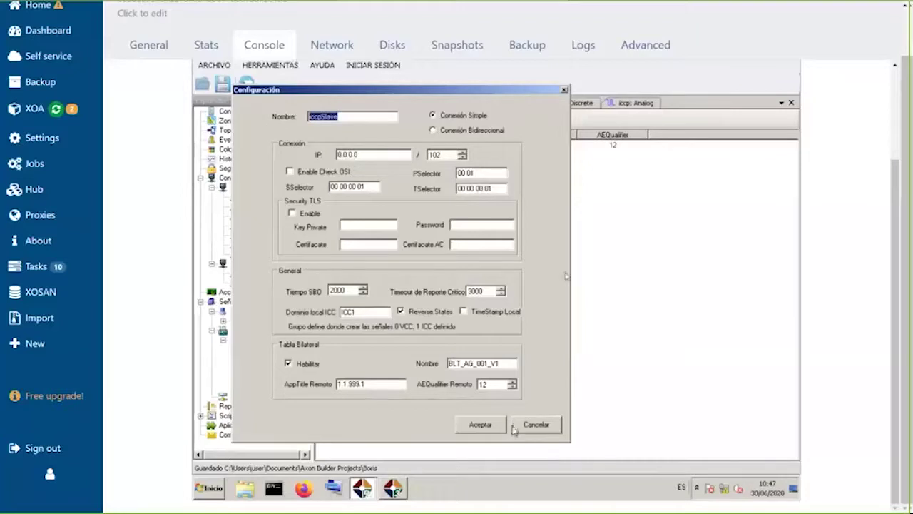
{"action": "left_click", "coordinate": [496, 312]}
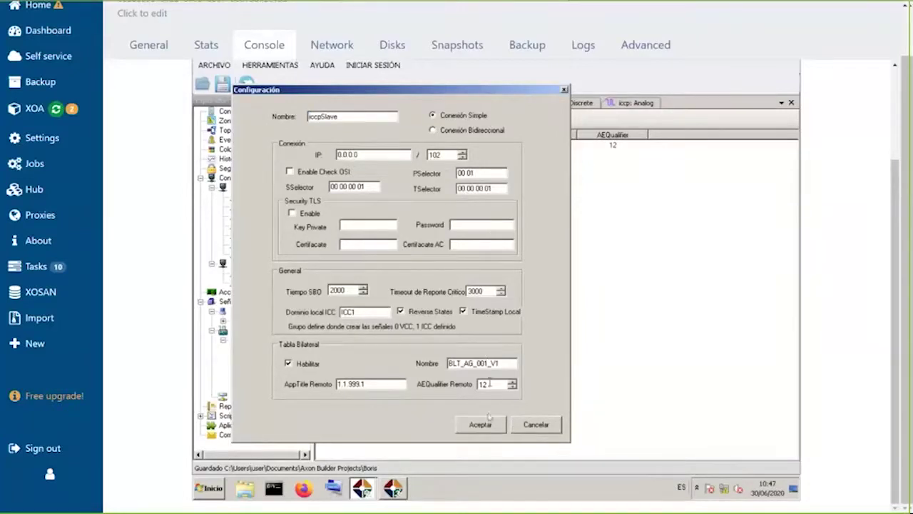
{"action": "left_click", "coordinate": [480, 424]}
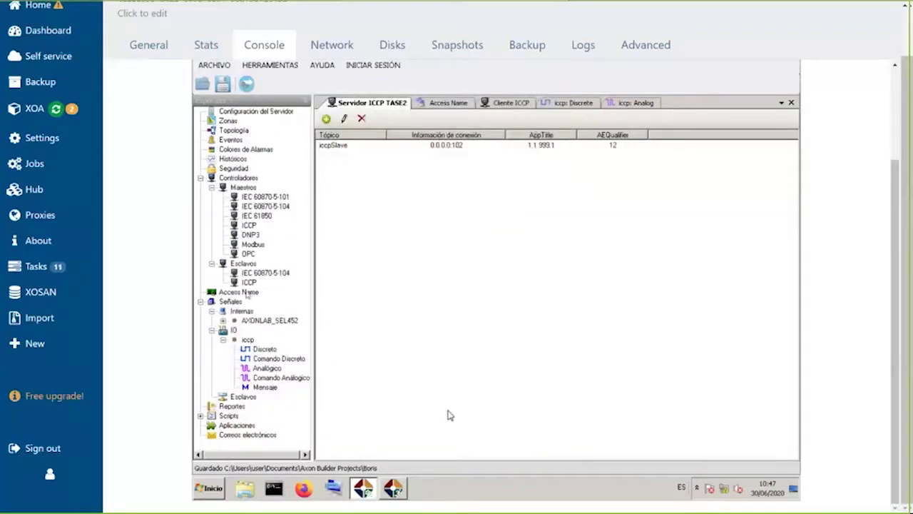
Add an Access Name entry called iccpSlave with device AICCPS and topic iccpSlave.
{"action": "left_click", "coordinate": [246, 294]}
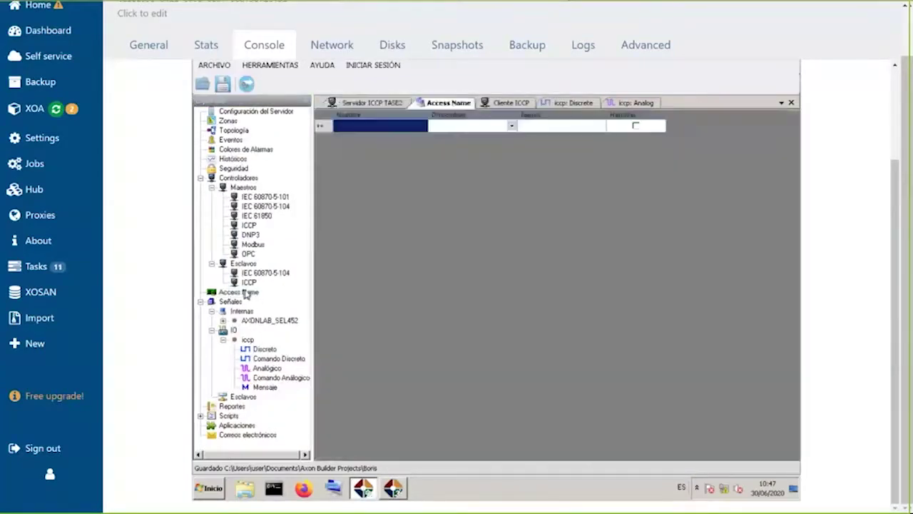
{"action": "left_click", "coordinate": [413, 126]}
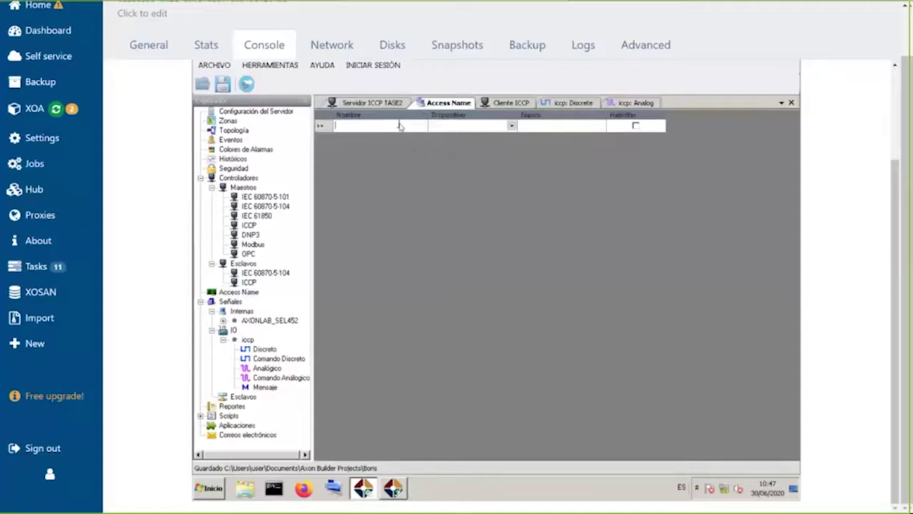
{"action": "key", "text": "ctrl+v"}
{"action": "left_click", "coordinate": [510, 126]}
{"action": "left_click", "coordinate": [510, 126]}
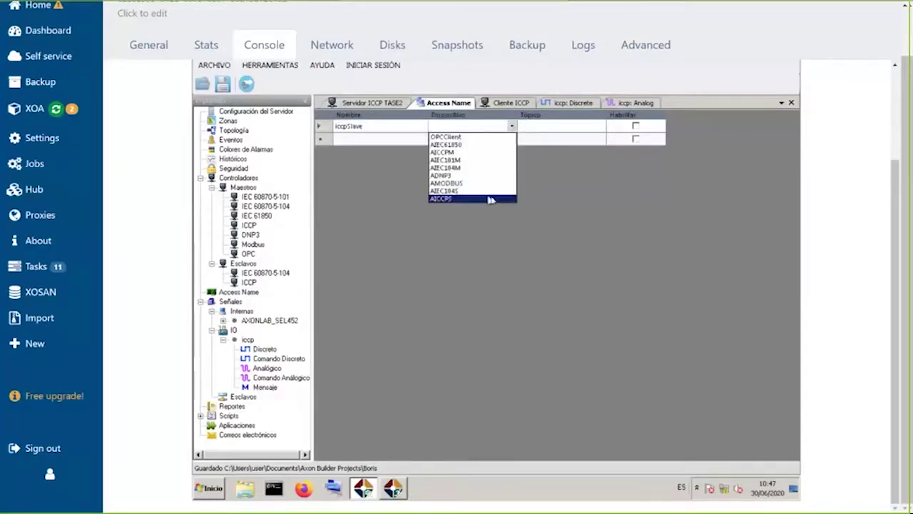
{"action": "left_click", "coordinate": [490, 200]}
{"action": "left_click", "coordinate": [536, 126]}
{"action": "left_click", "coordinate": [538, 127]}
{"action": "key", "text": "ctrl+v"}
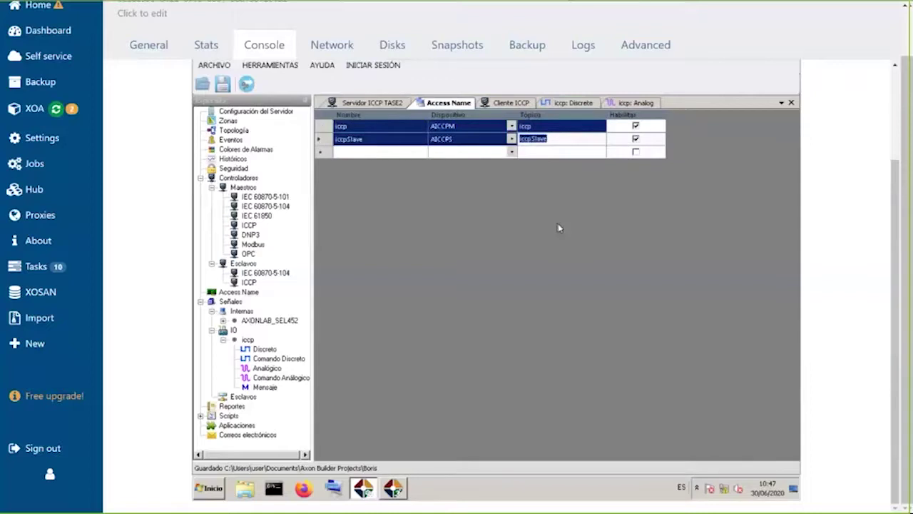
{"action": "key", "text": "Return"}
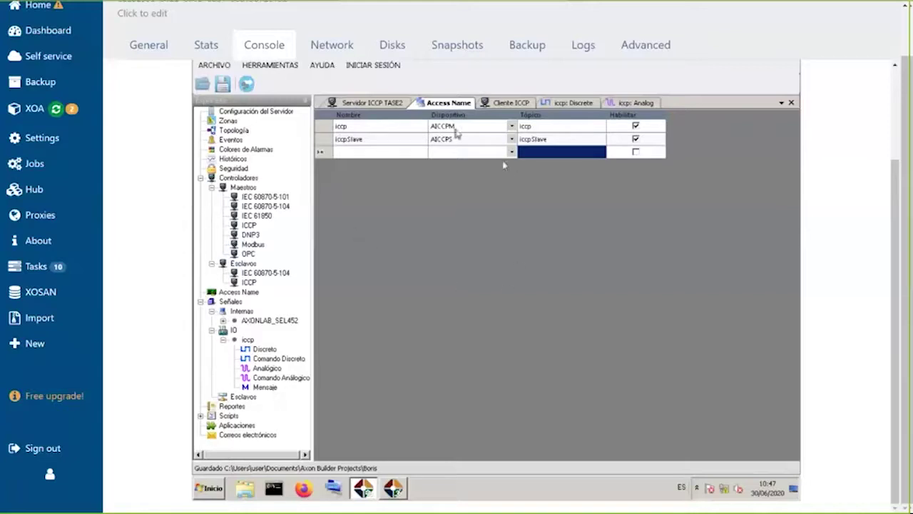
Create a new slave unit under the Esclavos signals and open its Discreto signal list.
{"action": "left_click", "coordinate": [457, 130]}
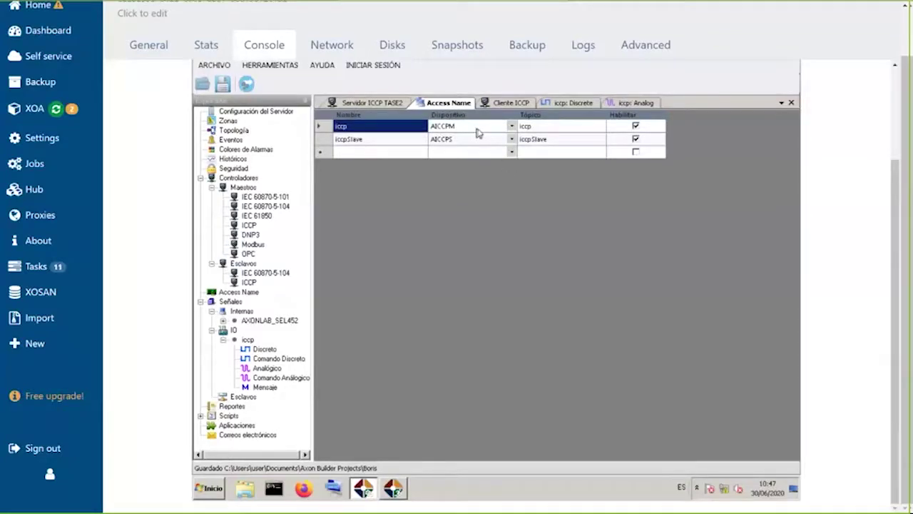
{"action": "left_click", "coordinate": [480, 151]}
{"action": "right_click", "coordinate": [240, 401]}
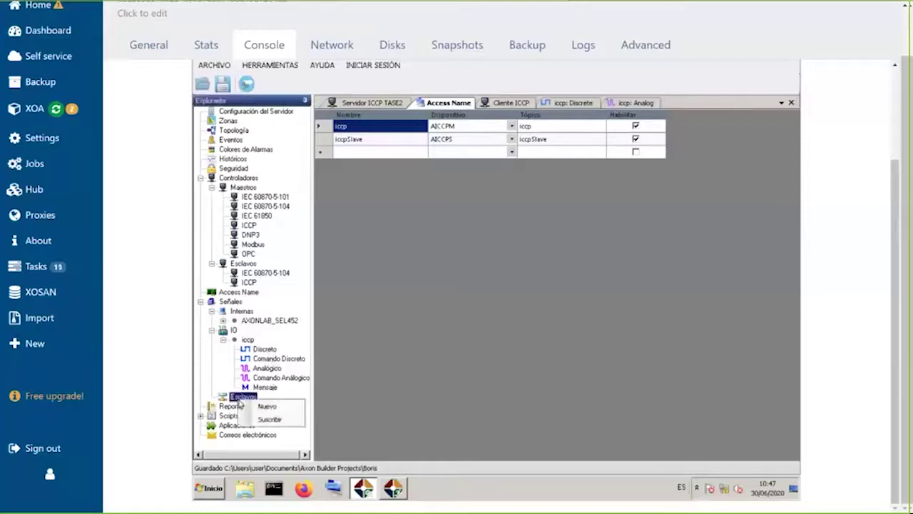
{"action": "left_click", "coordinate": [266, 408]}
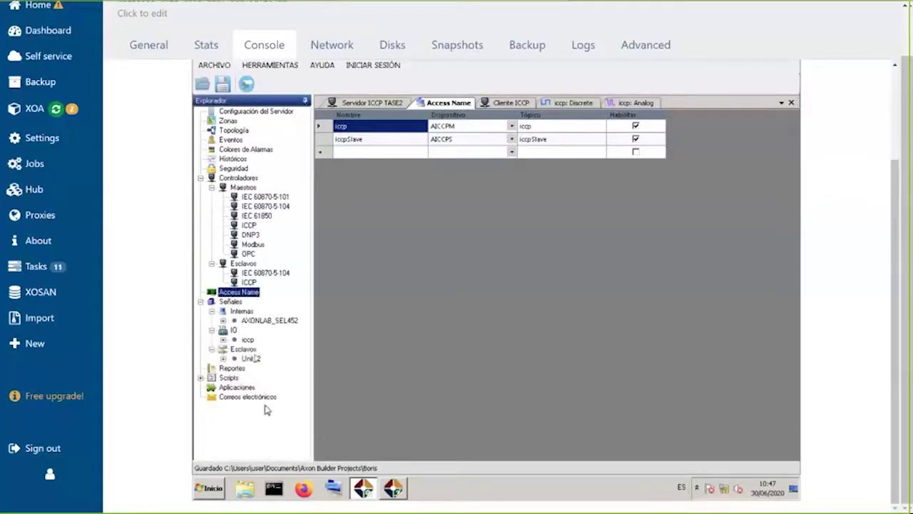
{"action": "left_click", "coordinate": [250, 358]}
{"action": "double_click", "coordinate": [251, 359]}
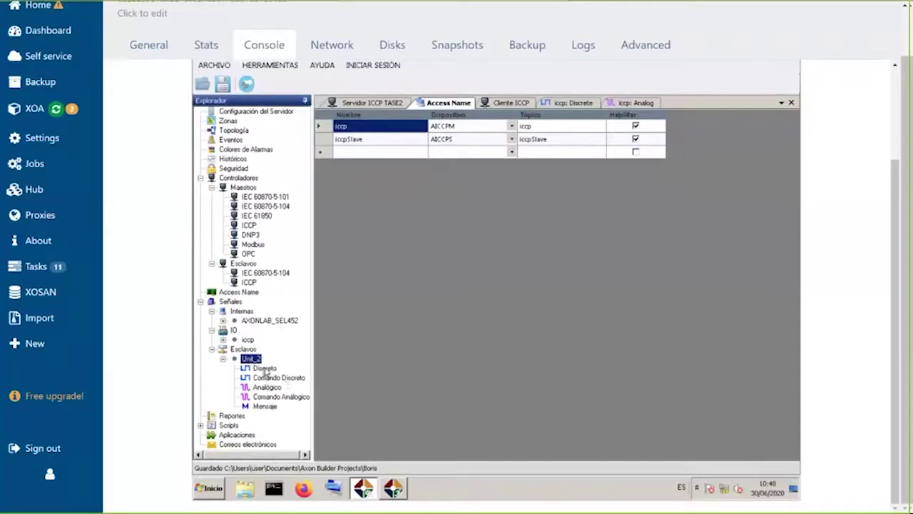
{"action": "double_click", "coordinate": [263, 368]}
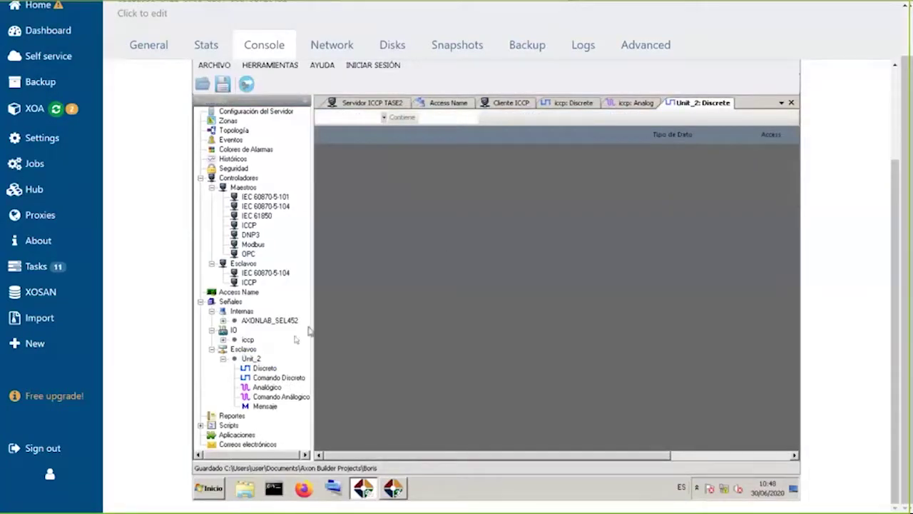
Open the master unit subscription for the slave signals and examine the AXONLAB_SEL452 discrete signals and the iccp signal groups.
{"action": "right_click", "coordinate": [246, 349]}
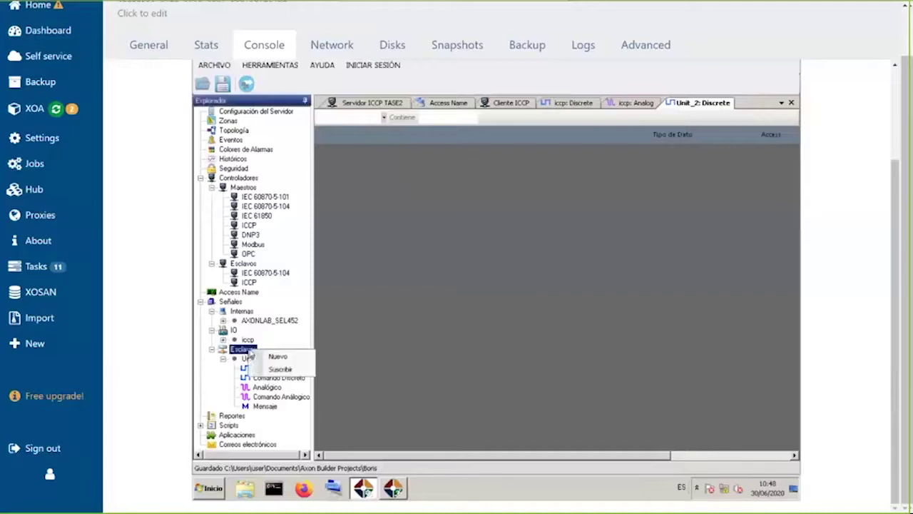
{"action": "left_click", "coordinate": [280, 369]}
{"action": "left_click", "coordinate": [531, 301]}
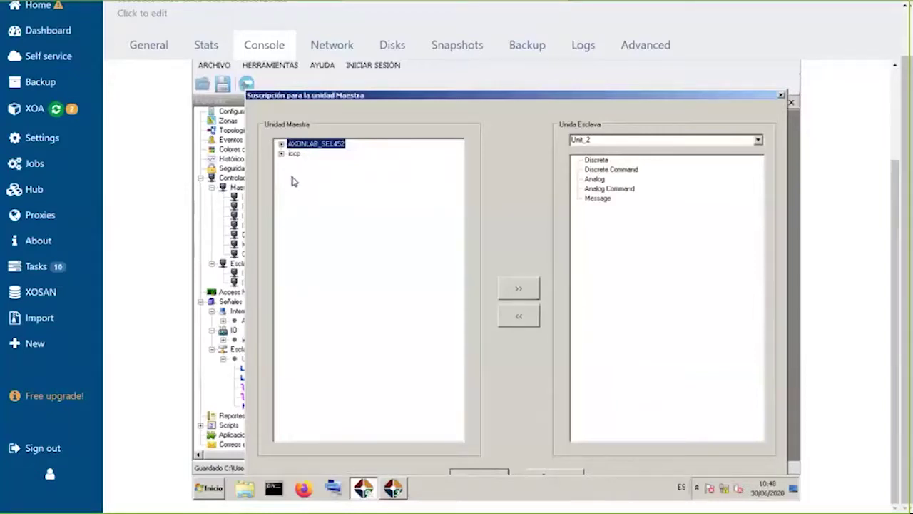
{"action": "scroll", "coordinate": [897, 187], "scroll_direction": "up", "scroll_amount": 2}
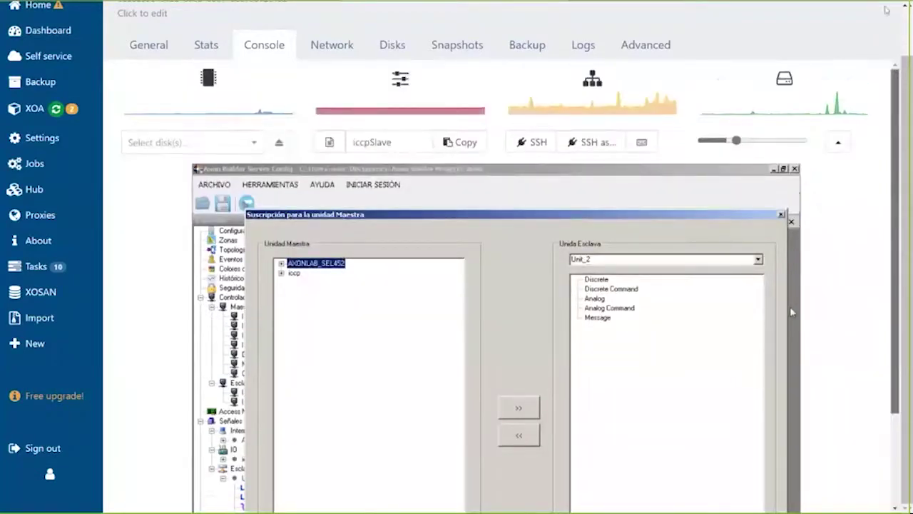
{"action": "scroll", "coordinate": [846, 164], "scroll_direction": "down", "scroll_amount": 3}
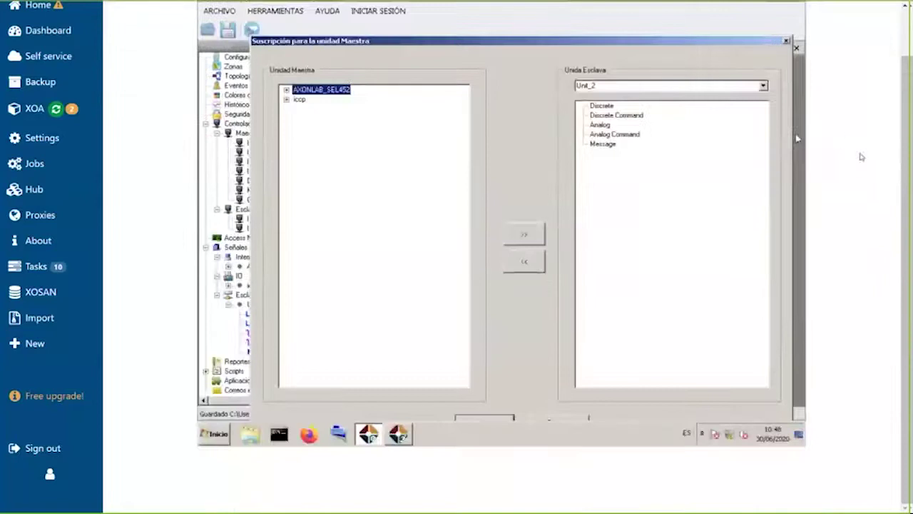
{"action": "scroll", "coordinate": [861, 156], "scroll_direction": "up", "scroll_amount": 1}
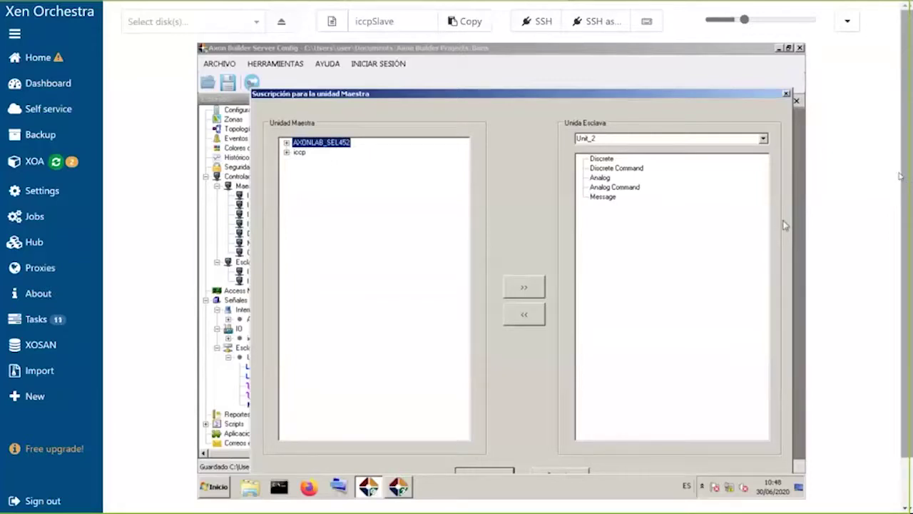
{"action": "left_click", "coordinate": [286, 153]}
{"action": "left_click", "coordinate": [286, 143]}
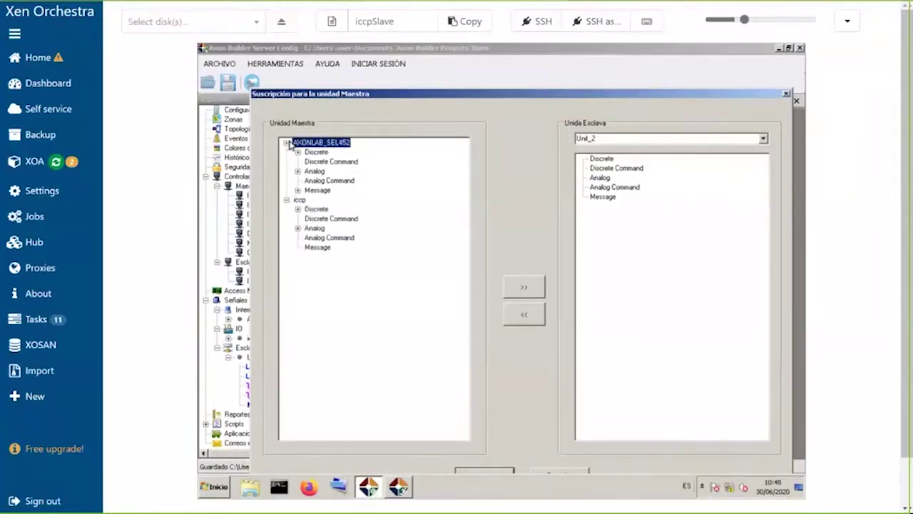
{"action": "left_click", "coordinate": [297, 153]}
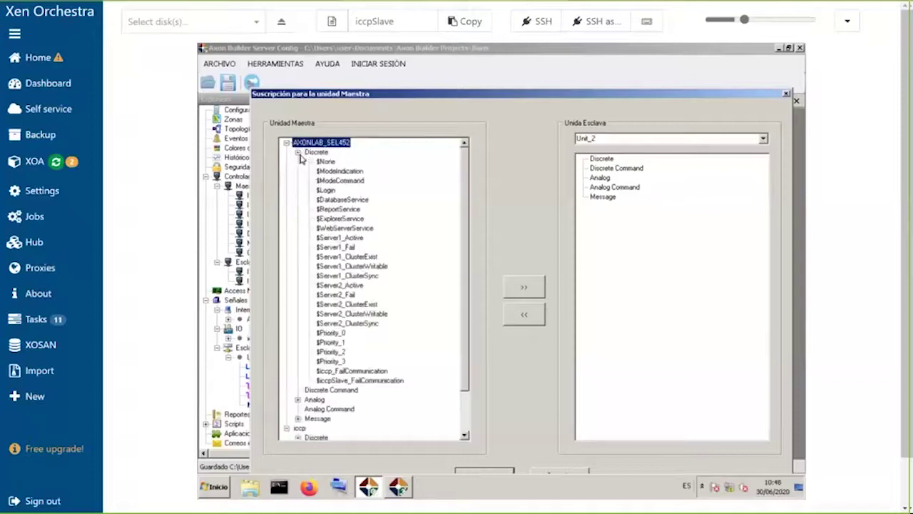
{"action": "left_click", "coordinate": [298, 153]}
{"action": "left_click", "coordinate": [287, 142]}
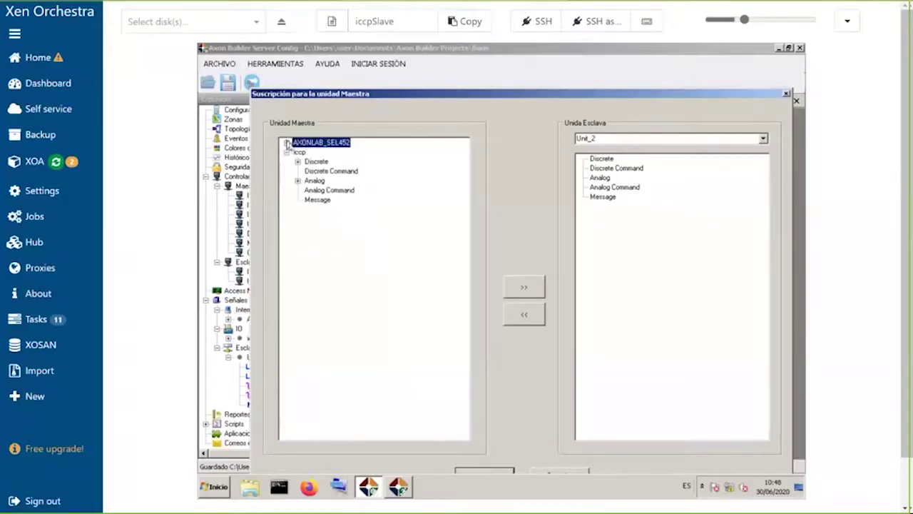
Subscribe all signals of the iccp master unit to slave unit Unit_2 and accept the subscription.
{"action": "left_click", "coordinate": [853, 24]}
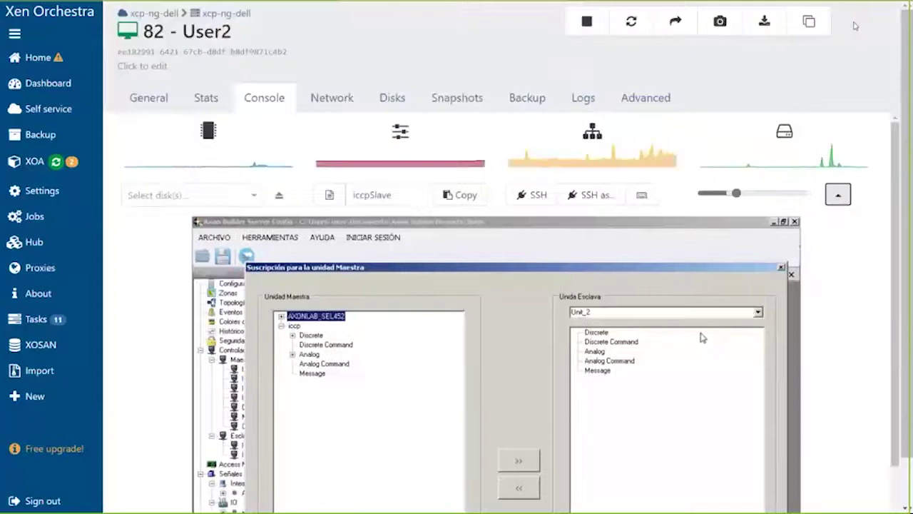
{"action": "scroll", "coordinate": [701, 336], "scroll_direction": "down", "scroll_amount": 1}
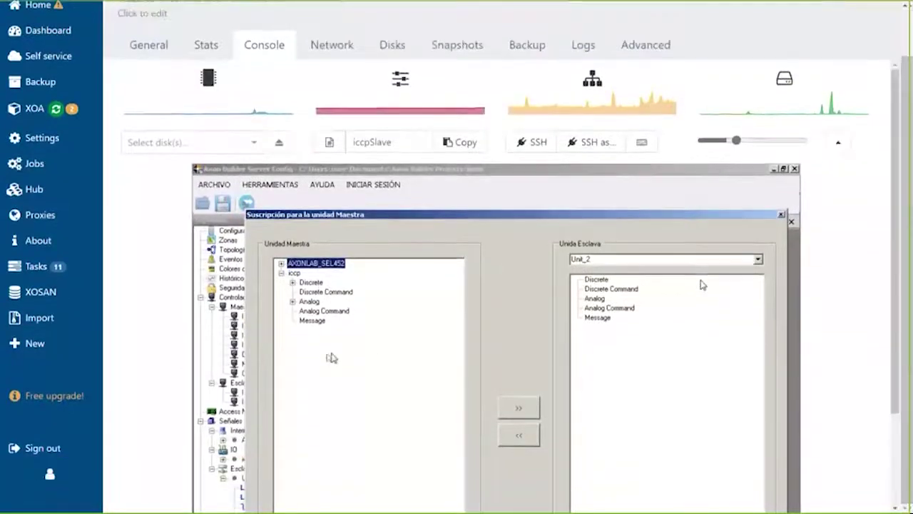
{"action": "left_click", "coordinate": [296, 276]}
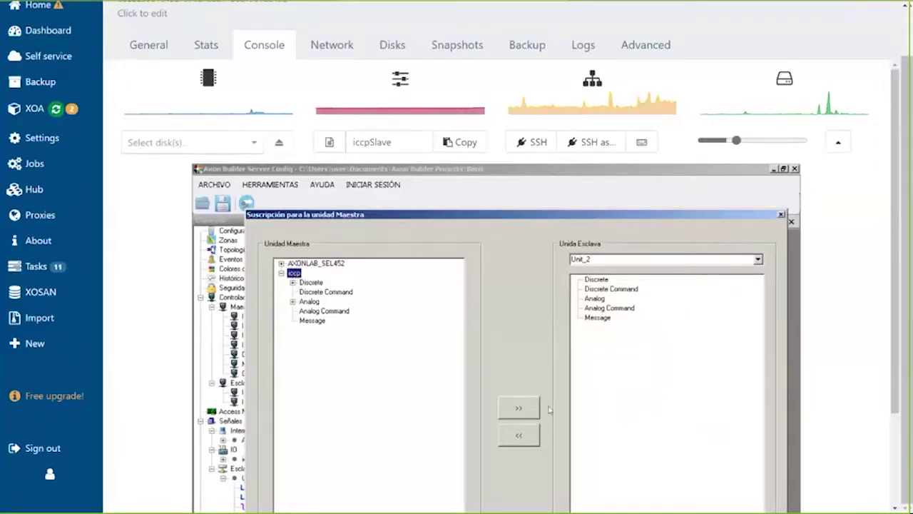
{"action": "left_click", "coordinate": [523, 408]}
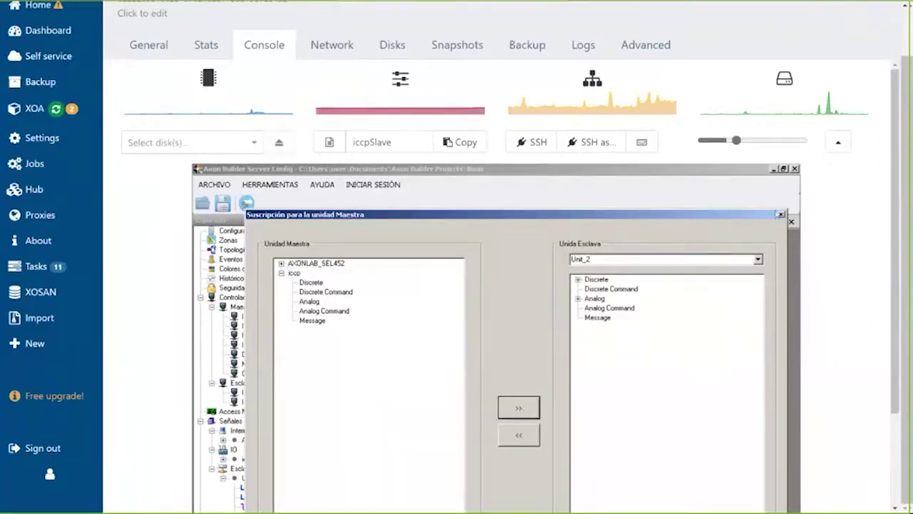
{"action": "scroll", "coordinate": [896, 228], "scroll_direction": "down", "scroll_amount": 2}
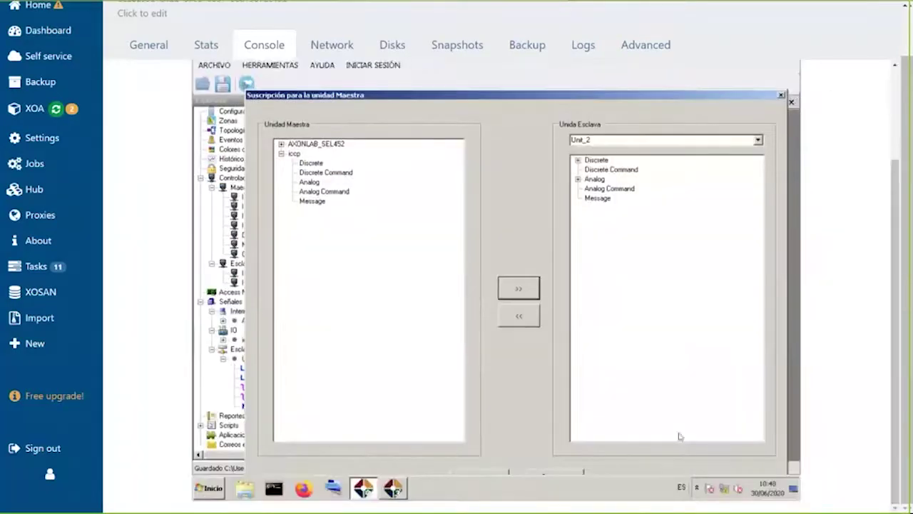
{"action": "left_click", "coordinate": [486, 472]}
Set Access to iccpSlave for the first Unit_2 analog signal and clone it to all the other analog signals.
{"action": "double_click", "coordinate": [261, 368]}
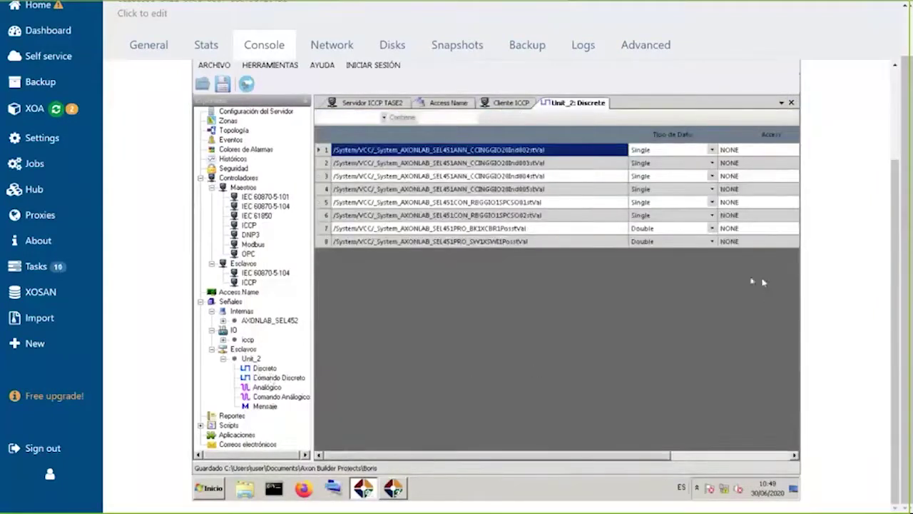
{"action": "double_click", "coordinate": [277, 389]}
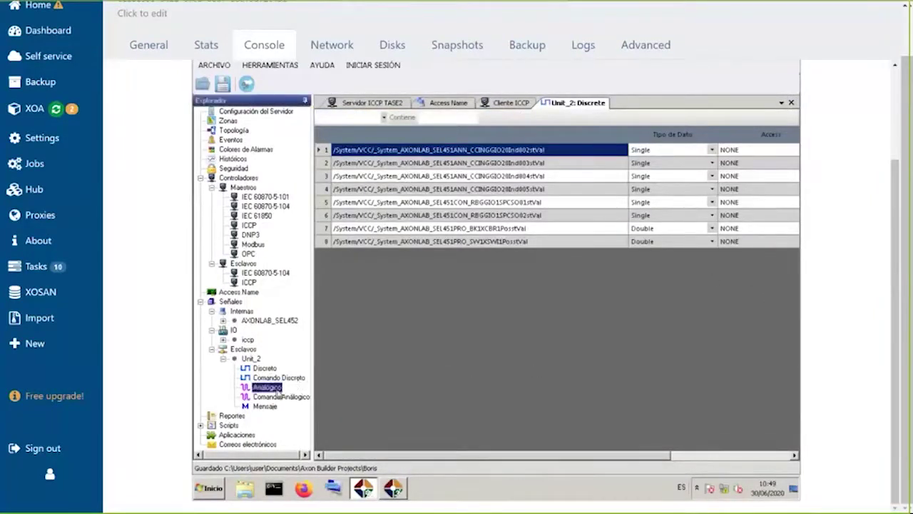
{"action": "left_click", "coordinate": [750, 150]}
{"action": "left_click", "coordinate": [750, 150]}
{"action": "left_click", "coordinate": [750, 149]}
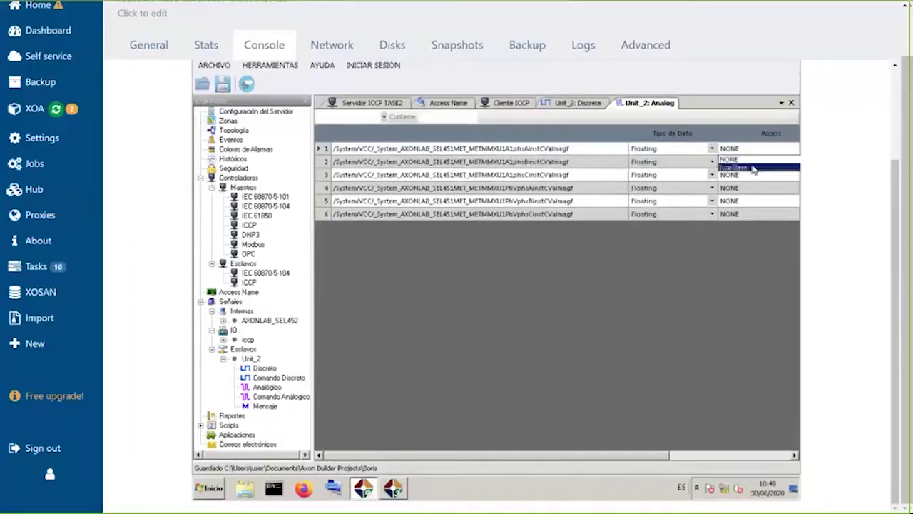
{"action": "left_click", "coordinate": [753, 168]}
{"action": "left_click_drag", "start_coordinate": [756, 214], "coordinate": [760, 156]}
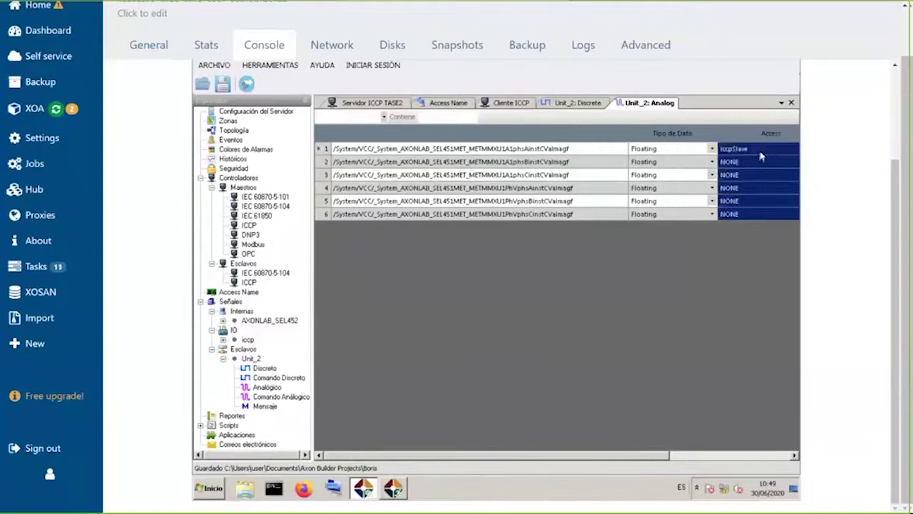
{"action": "right_click", "coordinate": [761, 154]}
{"action": "left_click", "coordinate": [760, 157]}
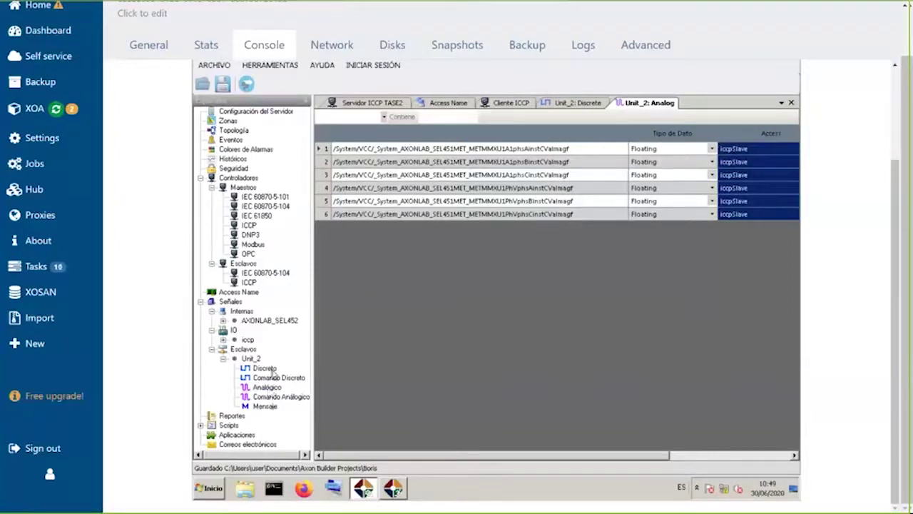
Set Access to iccpSlave for the first Unit_2 discrete signal and clone it to all the other discrete signals.
{"action": "double_click", "coordinate": [277, 378]}
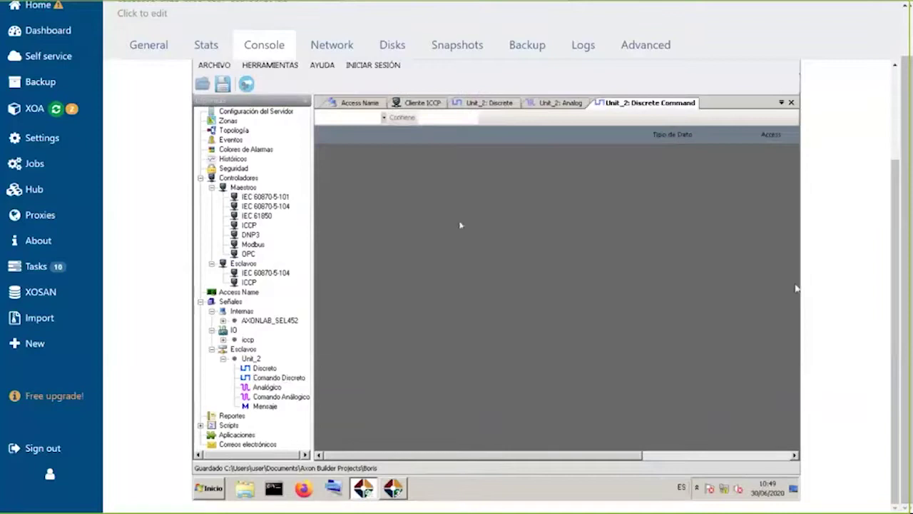
{"action": "double_click", "coordinate": [264, 368]}
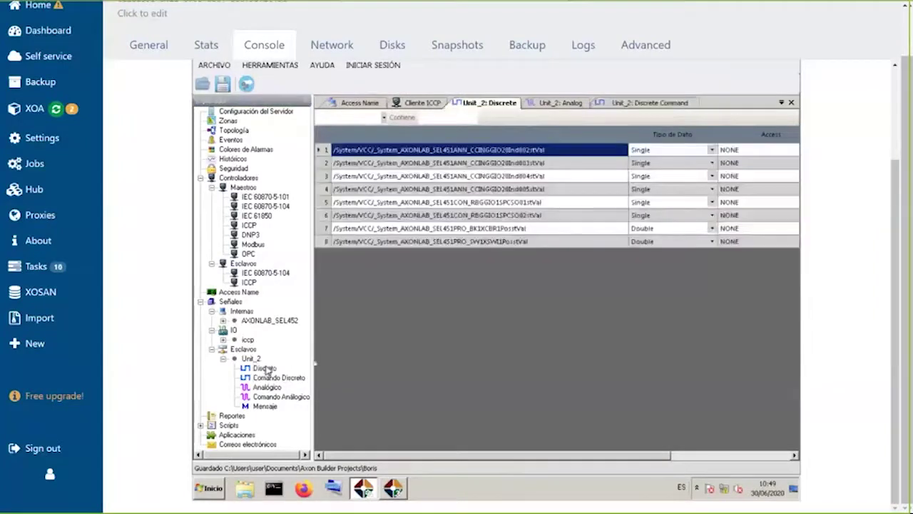
{"action": "left_click", "coordinate": [762, 154]}
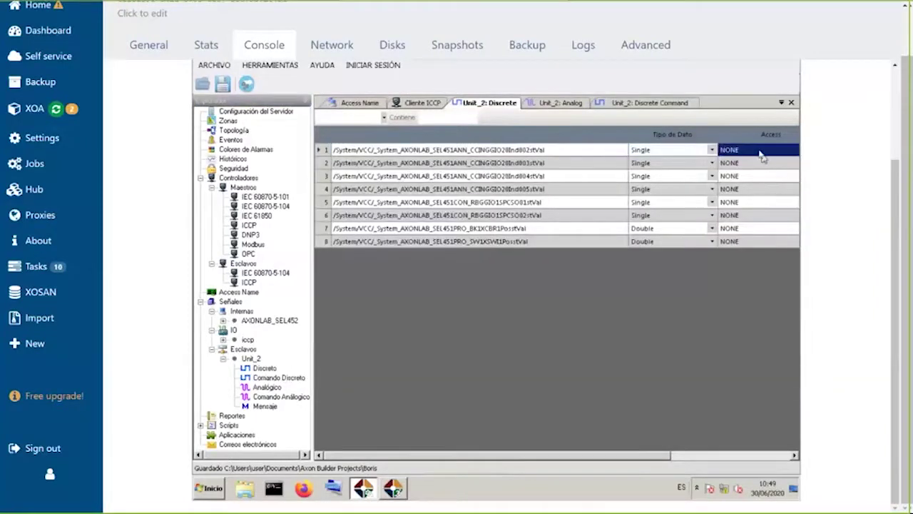
{"action": "right_click", "coordinate": [761, 153]}
{"action": "left_click", "coordinate": [744, 152]}
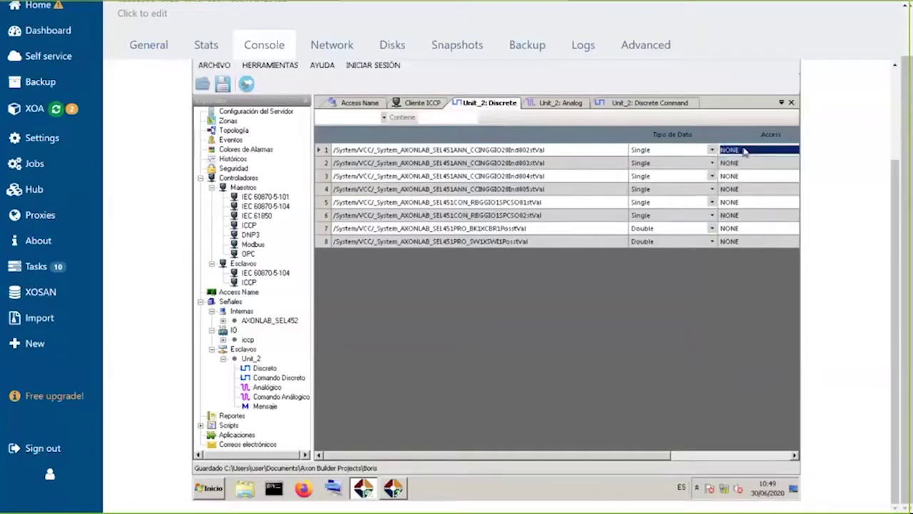
{"action": "left_click", "coordinate": [737, 175]}
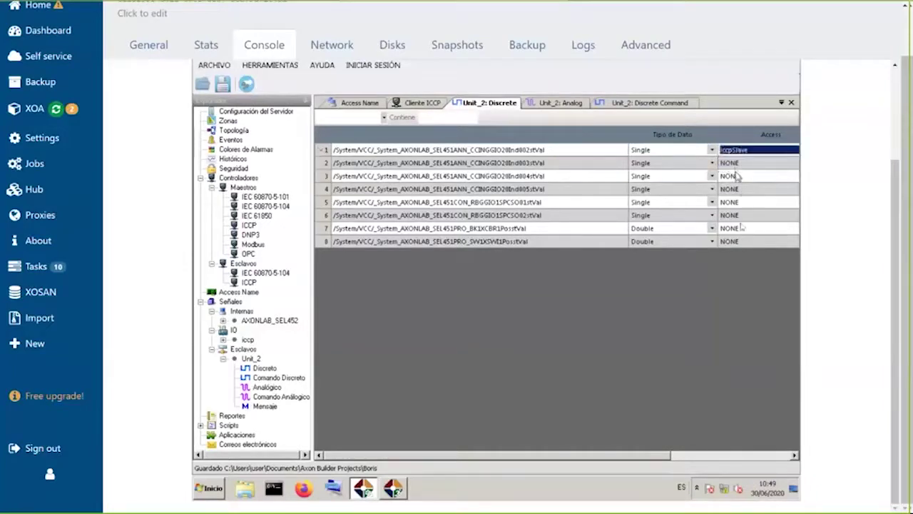
{"action": "left_click_drag", "start_coordinate": [742, 242], "coordinate": [740, 158]}
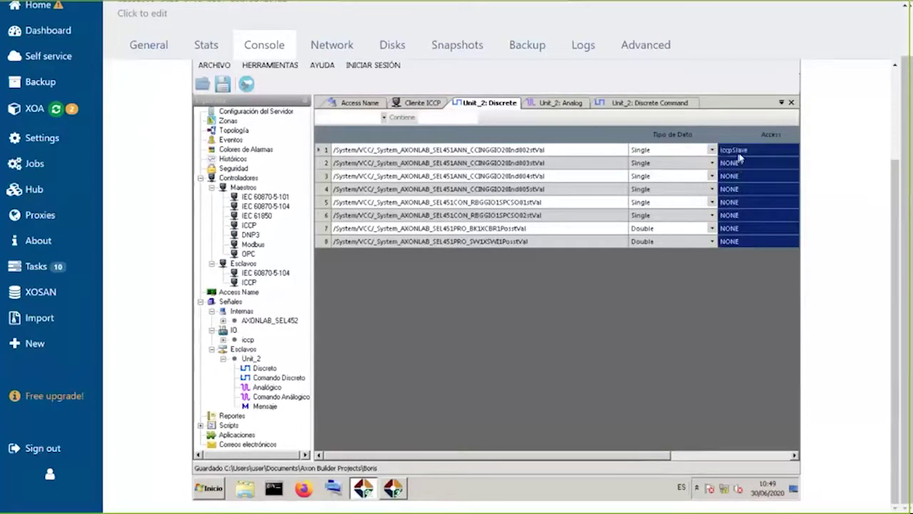
{"action": "right_click", "coordinate": [739, 158]}
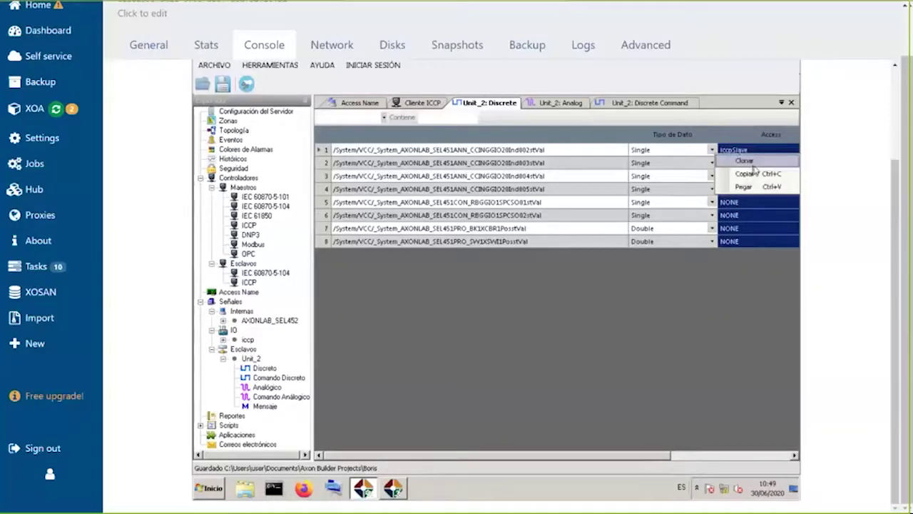
{"action": "left_click", "coordinate": [747, 162]}
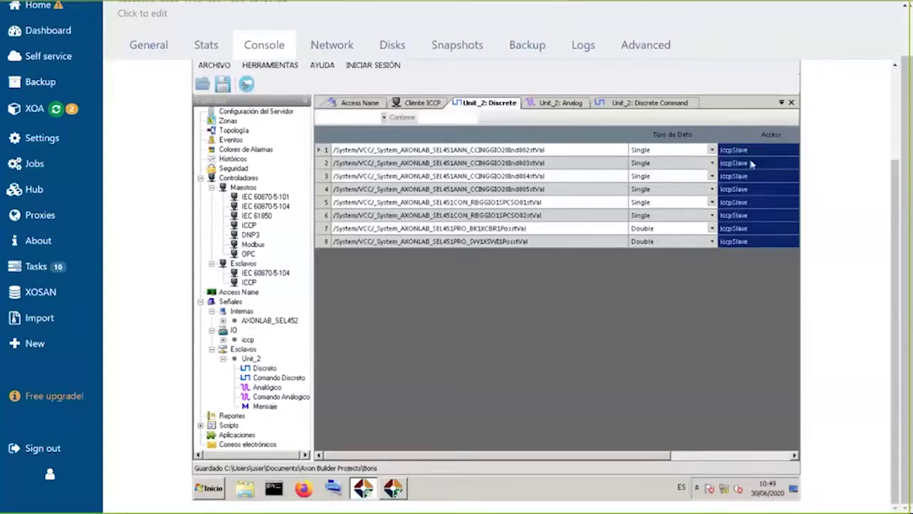
{"action": "left_click", "coordinate": [712, 215]}
{"action": "left_click", "coordinate": [674, 222]}
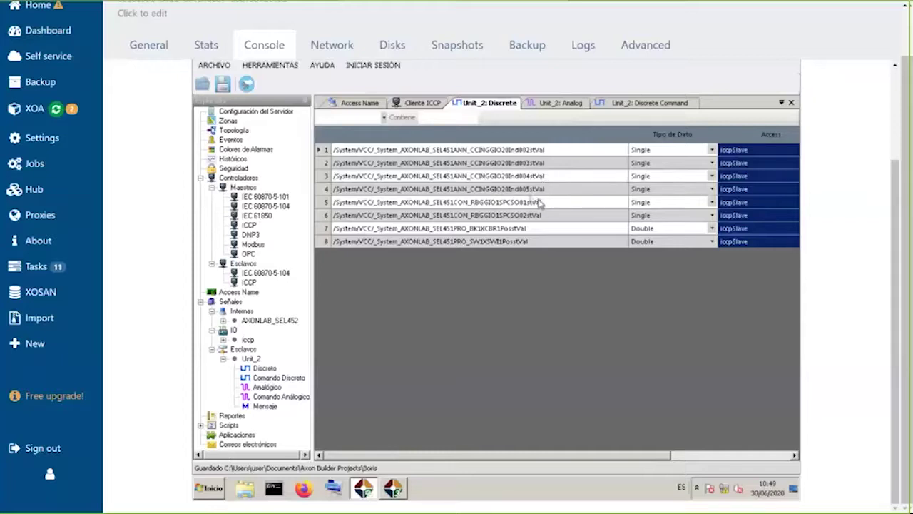
Copy the names of all Unit_2 discrete signals into a new Notepad++ document.
{"action": "left_click", "coordinate": [520, 151]}
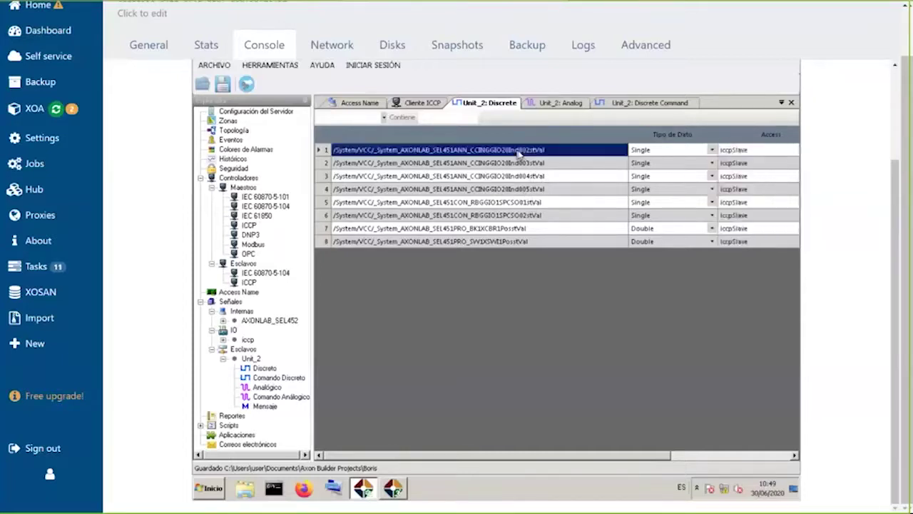
{"action": "left_click", "coordinate": [534, 243], "text": "shift"}
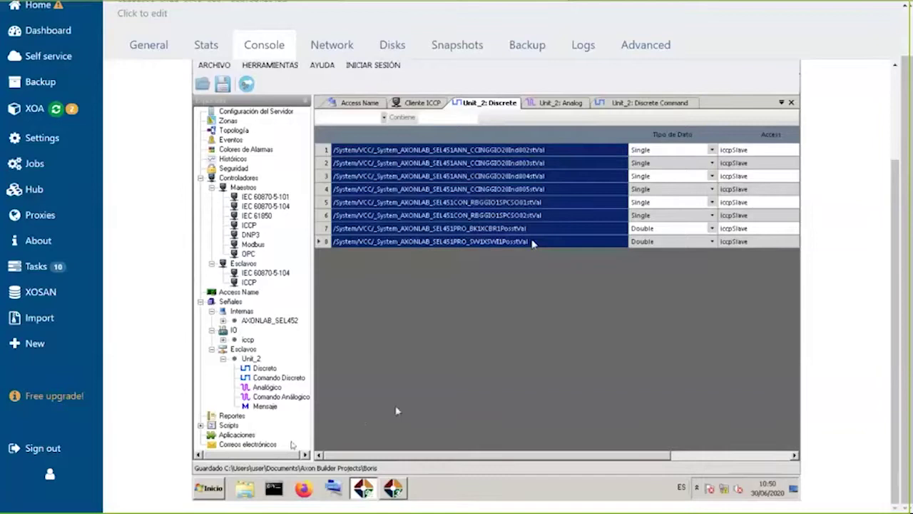
{"action": "left_click", "coordinate": [206, 490]}
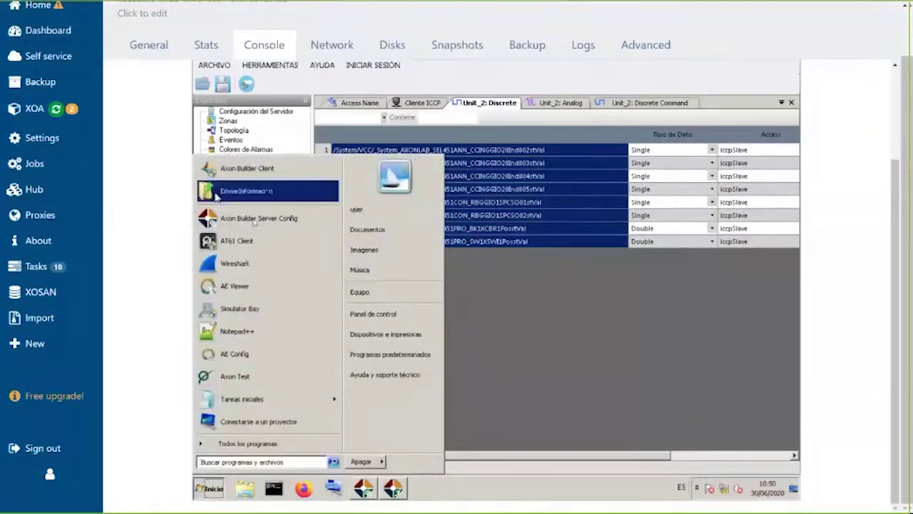
{"action": "type", "text": "note"}
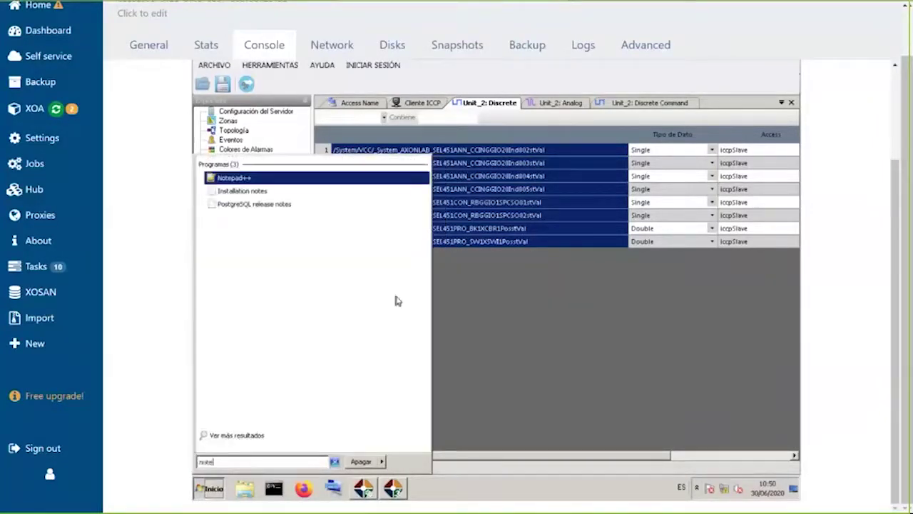
{"action": "left_click", "coordinate": [261, 179]}
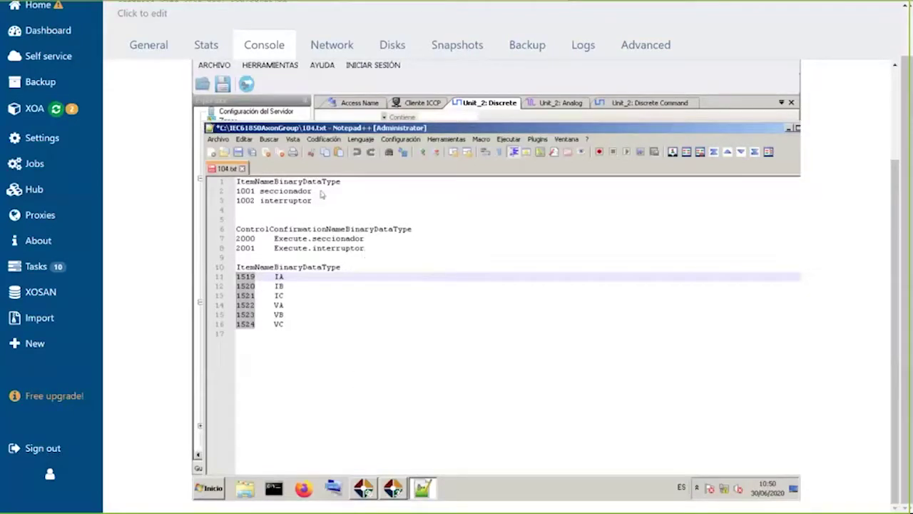
{"action": "double_click", "coordinate": [282, 168]}
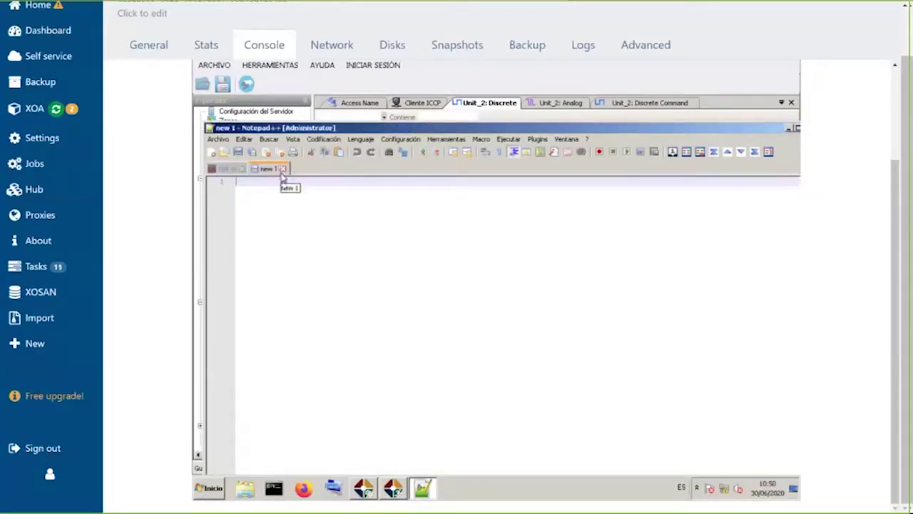
{"action": "key", "text": "ctrl+v"}
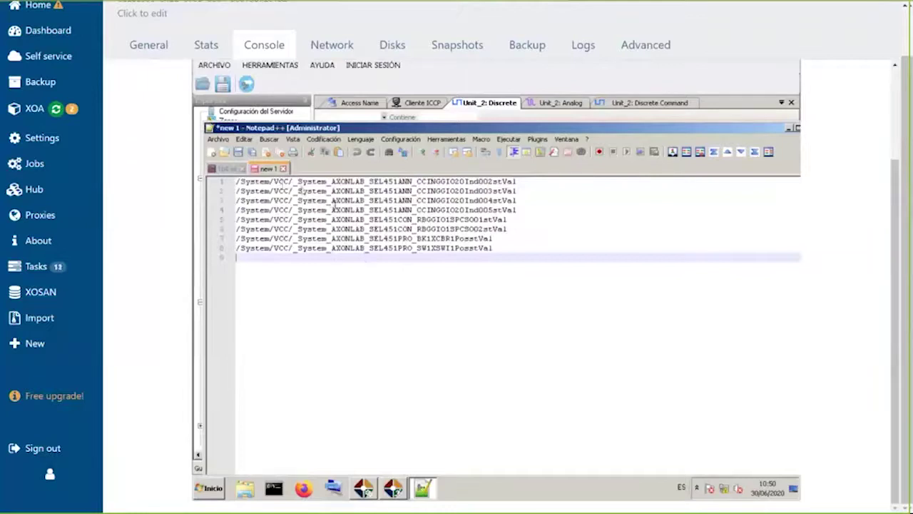
Remove the /System/VCC/_System_ prefix from every signal name in the new document.
{"action": "left_click", "coordinate": [331, 251]}
{"action": "left_click_drag", "start_coordinate": [332, 250], "coordinate": [182, 171]}
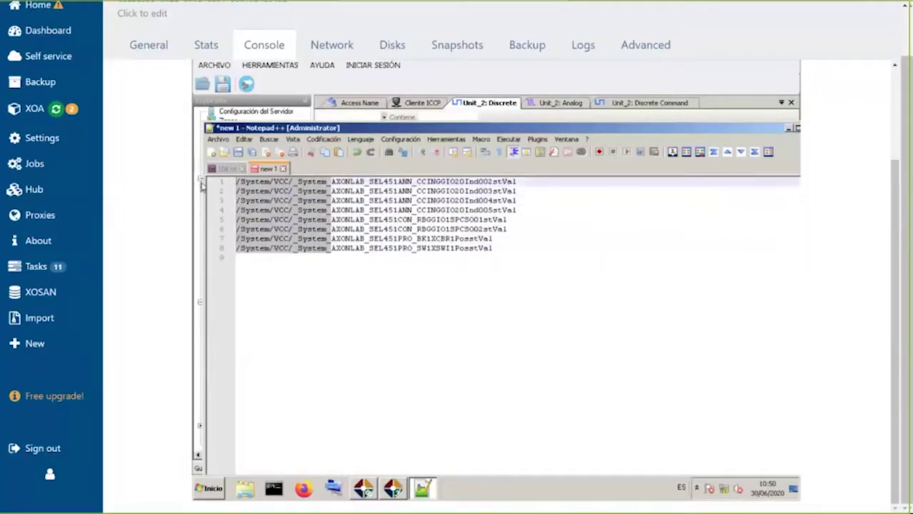
{"action": "key", "text": "Delete"}
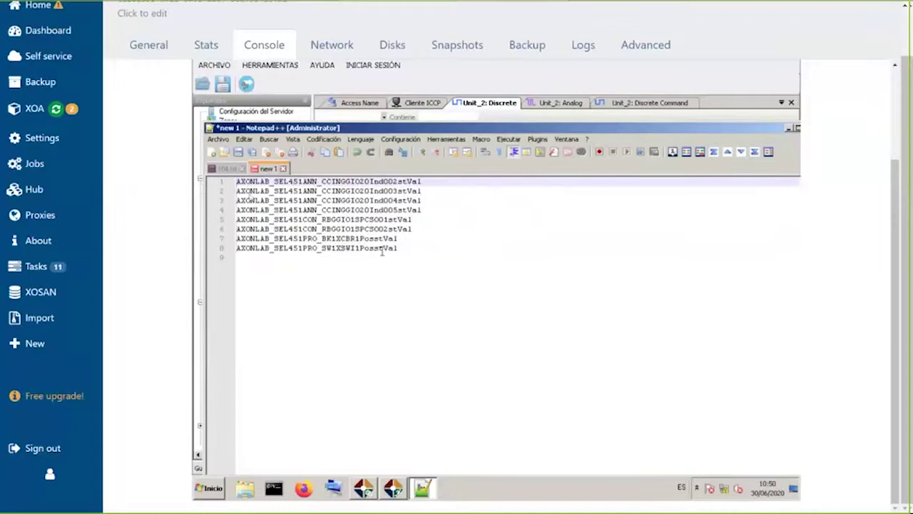
Copy the shortened signal names into the Item column of the Unit_2 discrete signals in Axon Builder.
{"action": "left_click_drag", "start_coordinate": [241, 186], "coordinate": [411, 254]}
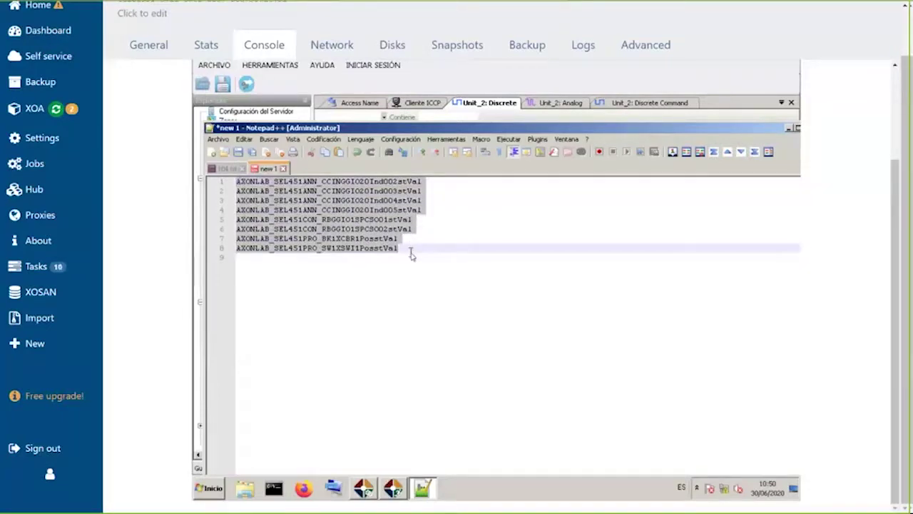
{"action": "left_click", "coordinate": [669, 105]}
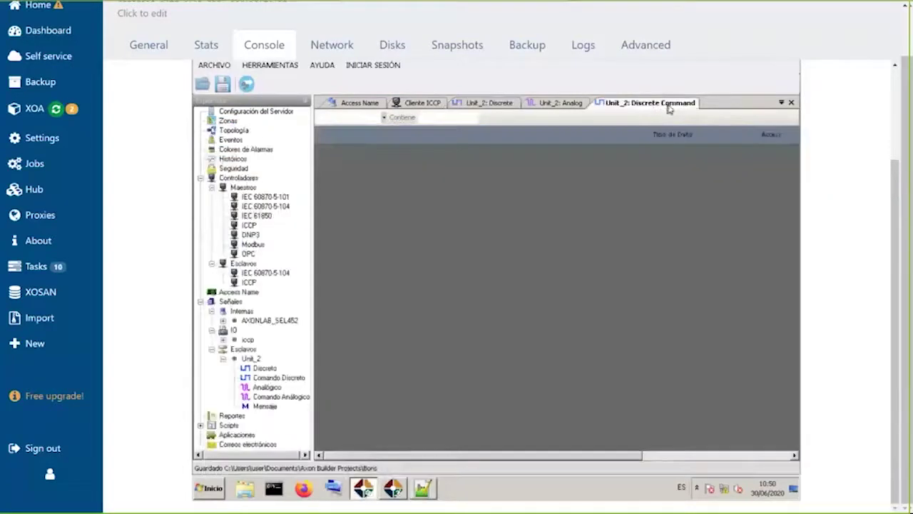
{"action": "left_click", "coordinate": [498, 105]}
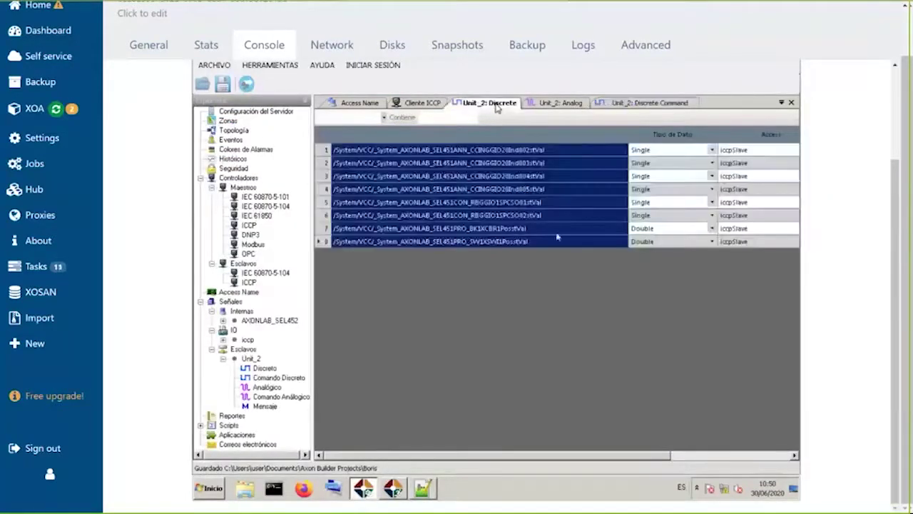
{"action": "left_click_drag", "start_coordinate": [565, 461], "coordinate": [713, 463]}
{"action": "left_click", "coordinate": [762, 152]}
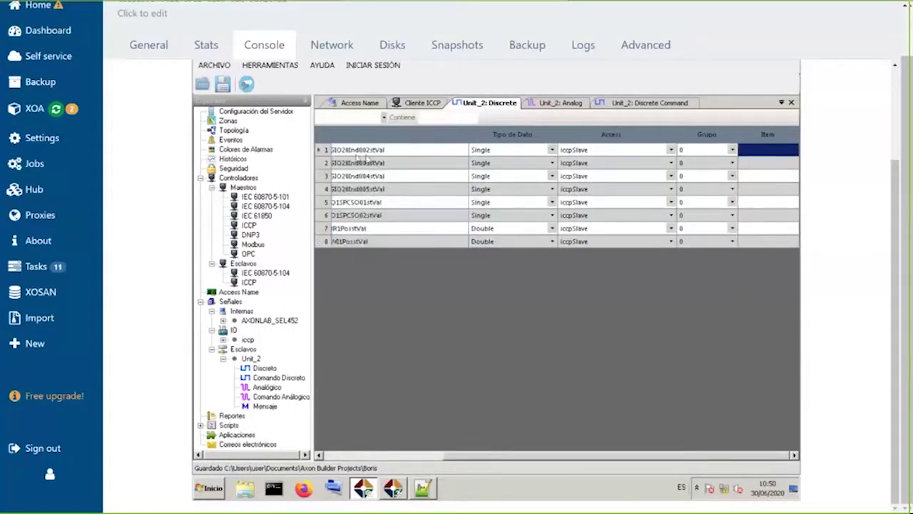
{"action": "key", "text": "ctrl+v"}
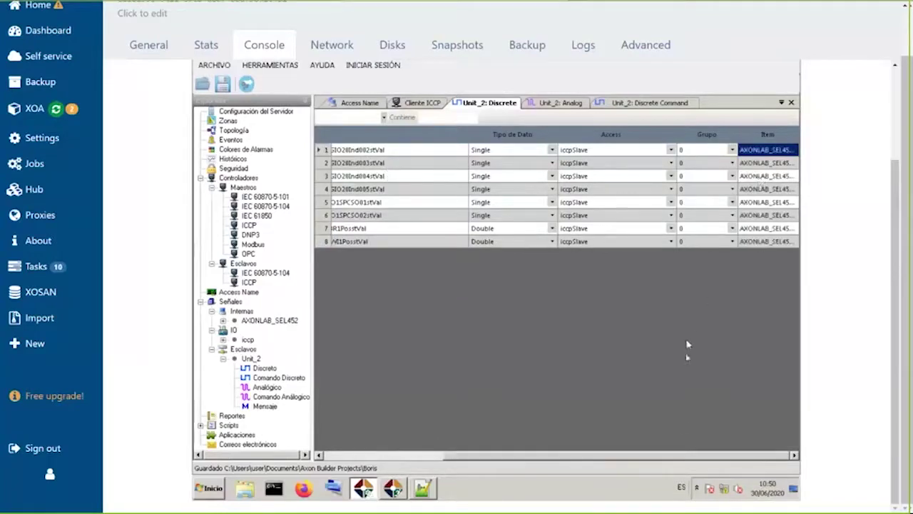
Save the project and send the configuration to the runtime, accepting the server restart and the 24-hour demo version.
{"action": "left_click", "coordinate": [223, 84]}
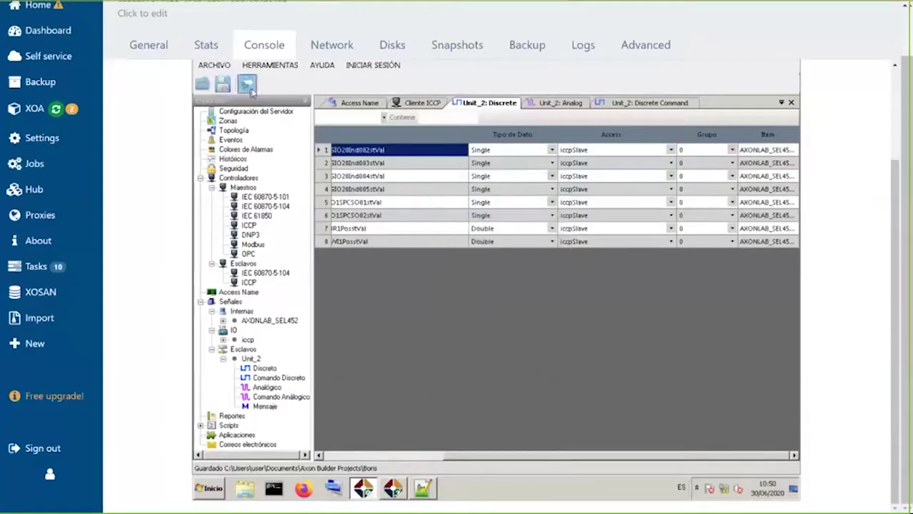
{"action": "left_click", "coordinate": [247, 84]}
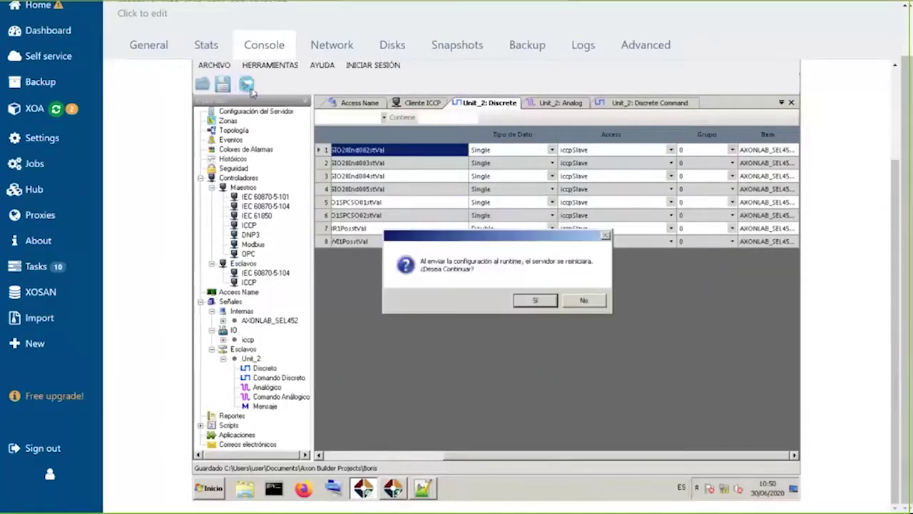
{"action": "left_click", "coordinate": [537, 300]}
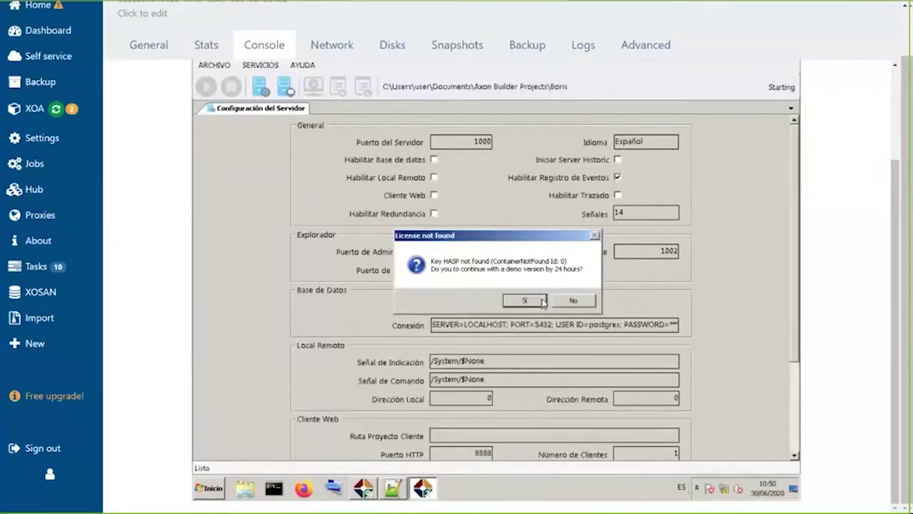
{"action": "left_click", "coordinate": [525, 300]}
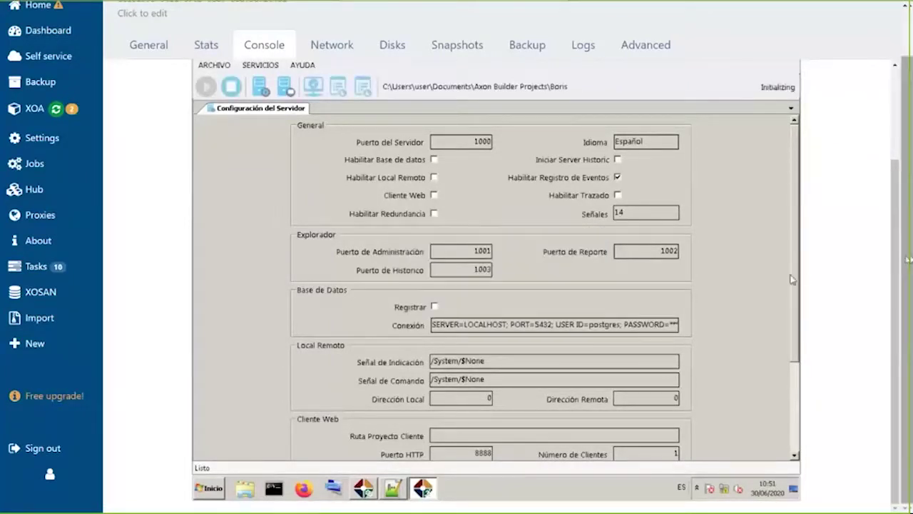
Switch to the console of virtual machine 83 - User3 in Xen Orchestra.
{"action": "scroll", "coordinate": [897, 271], "scroll_direction": "up", "scroll_amount": 2}
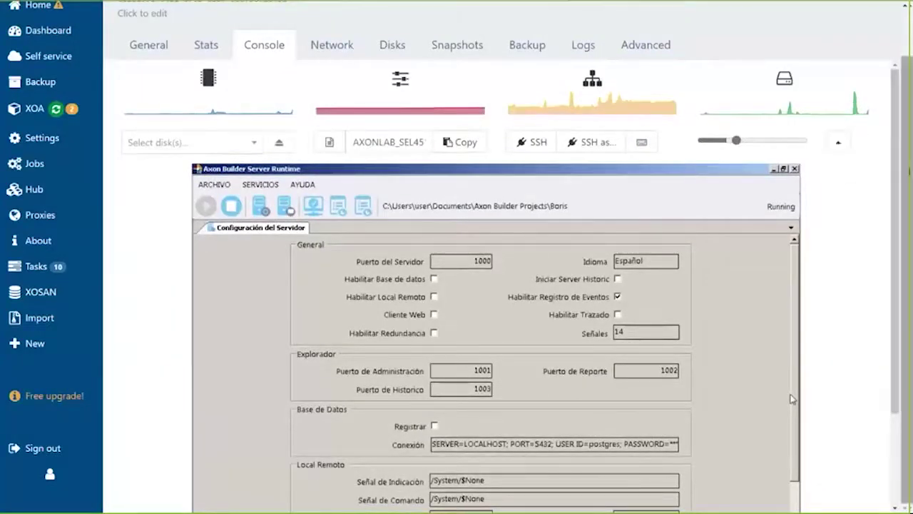
{"action": "scroll", "coordinate": [897, 235], "scroll_direction": "up", "scroll_amount": 1}
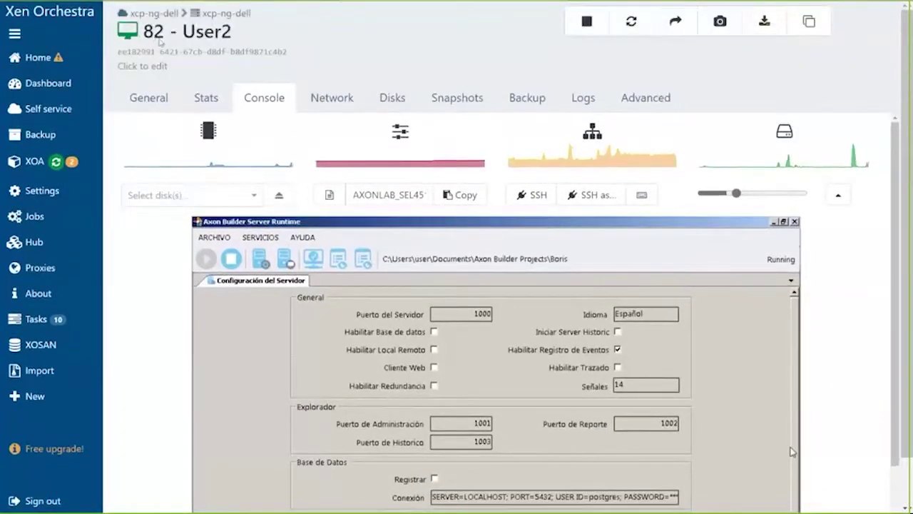
{"action": "scroll", "coordinate": [908, 386], "scroll_direction": "down", "scroll_amount": 1}
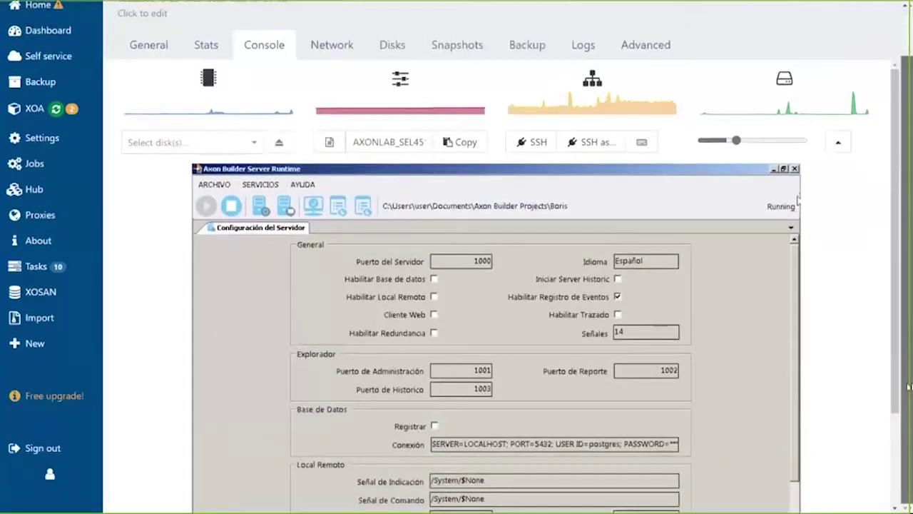
{"action": "scroll", "coordinate": [893, 342], "scroll_direction": "down", "scroll_amount": 2}
{"action": "scroll", "coordinate": [890, 328], "scroll_direction": "up", "scroll_amount": 2}
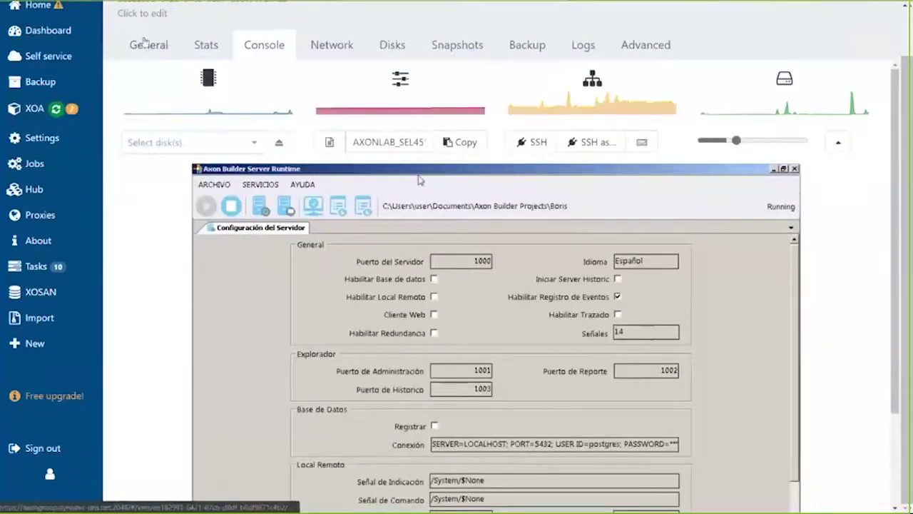
{"action": "left_click", "coordinate": [62, 14]}
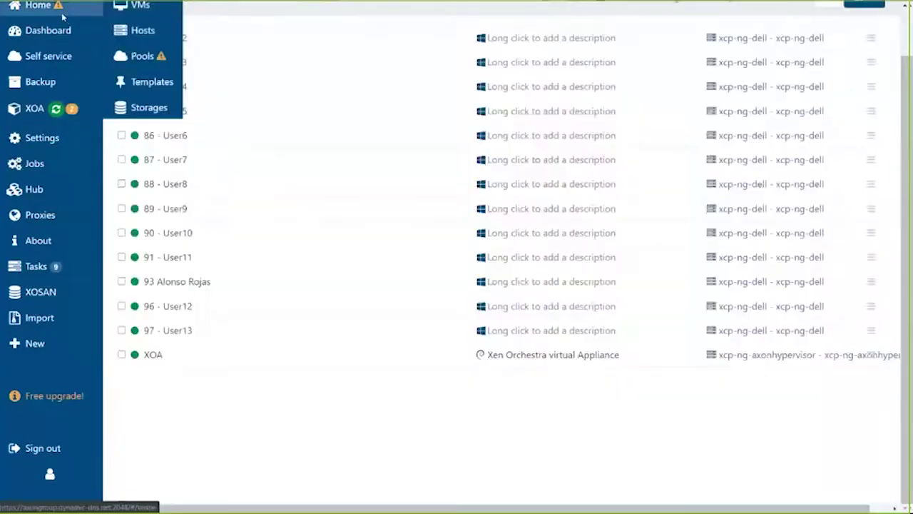
{"action": "left_click", "coordinate": [235, 69]}
{"action": "scroll", "coordinate": [264, 107], "scroll_direction": "up", "scroll_amount": 1}
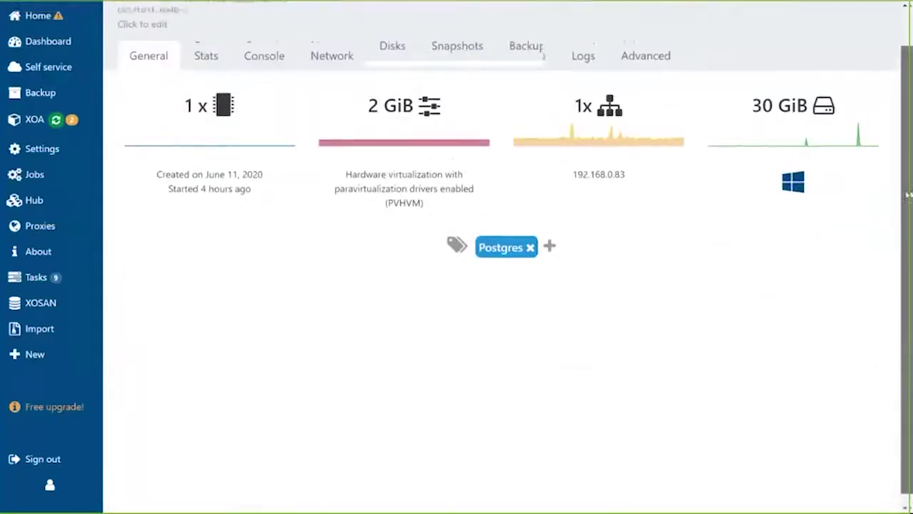
{"action": "left_click", "coordinate": [264, 100]}
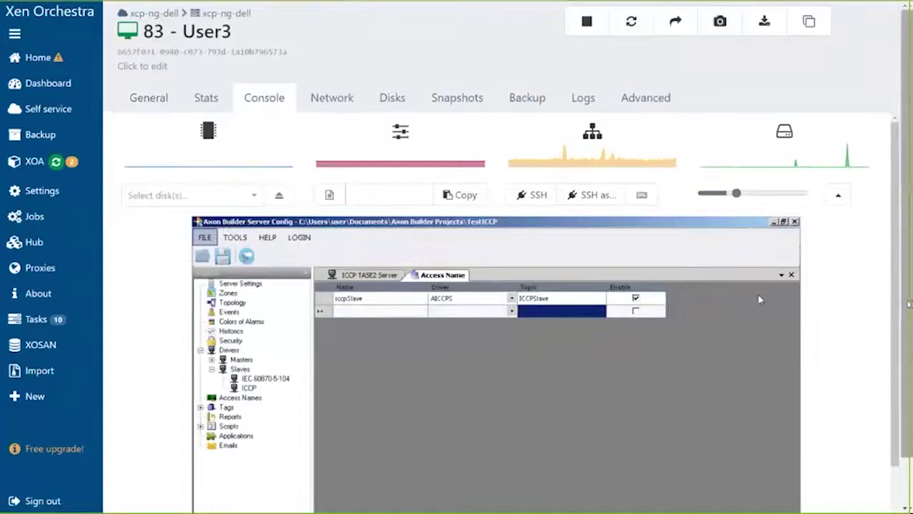
Open the ICCP master driver in the TestICCP project and add a client device iccp.
{"action": "scroll", "coordinate": [891, 355], "scroll_direction": "down", "scroll_amount": 1}
{"action": "scroll", "coordinate": [892, 355], "scroll_direction": "up", "scroll_amount": 1}
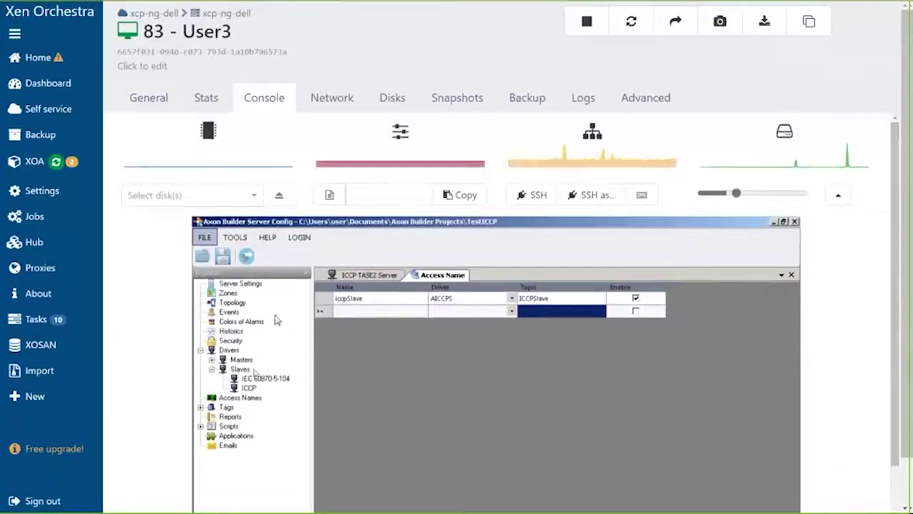
{"action": "double_click", "coordinate": [238, 361]}
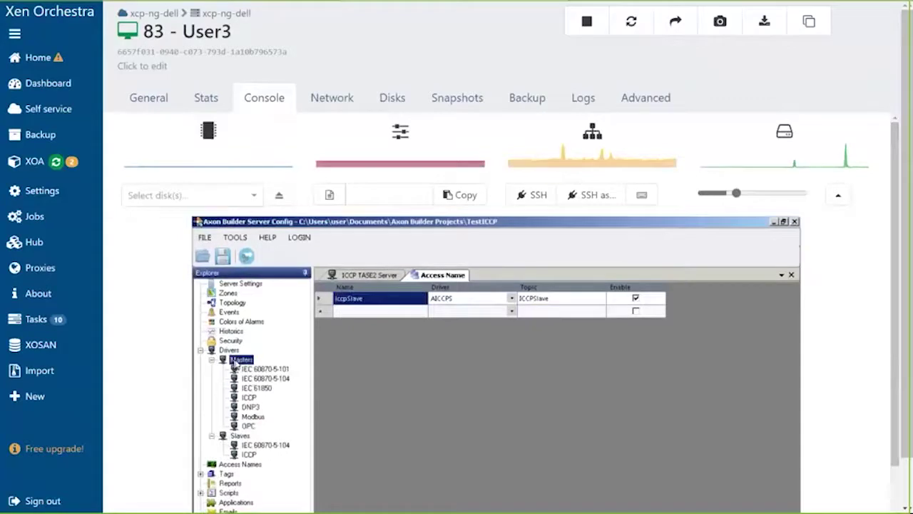
{"action": "double_click", "coordinate": [249, 397]}
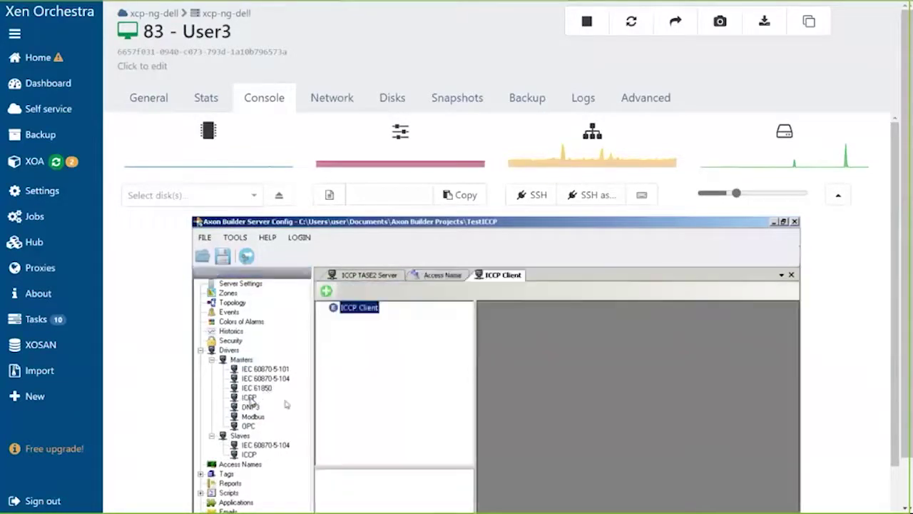
{"action": "left_click", "coordinate": [326, 290]}
{"action": "left_click", "coordinate": [368, 318]}
{"action": "left_click", "coordinate": [322, 310]}
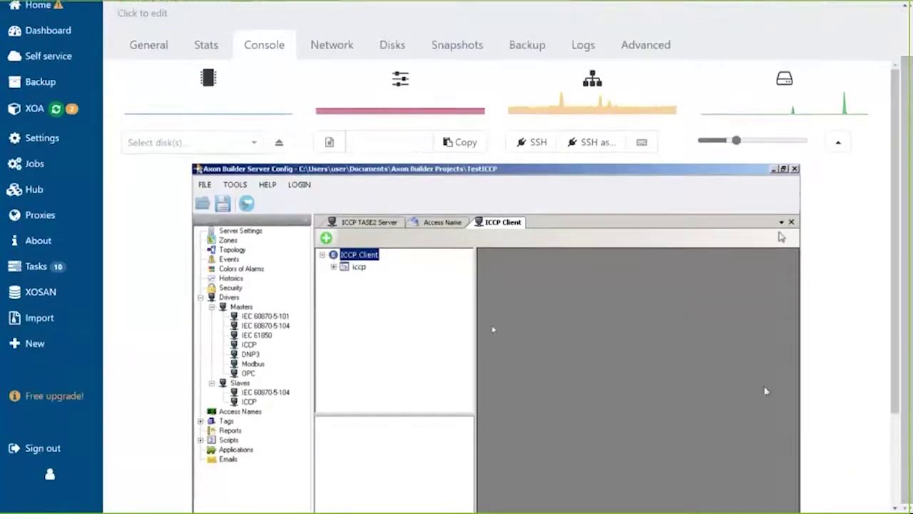
Set the remote IP address of the iccp client device to 192.168.0.82.
{"action": "left_click", "coordinate": [359, 267]}
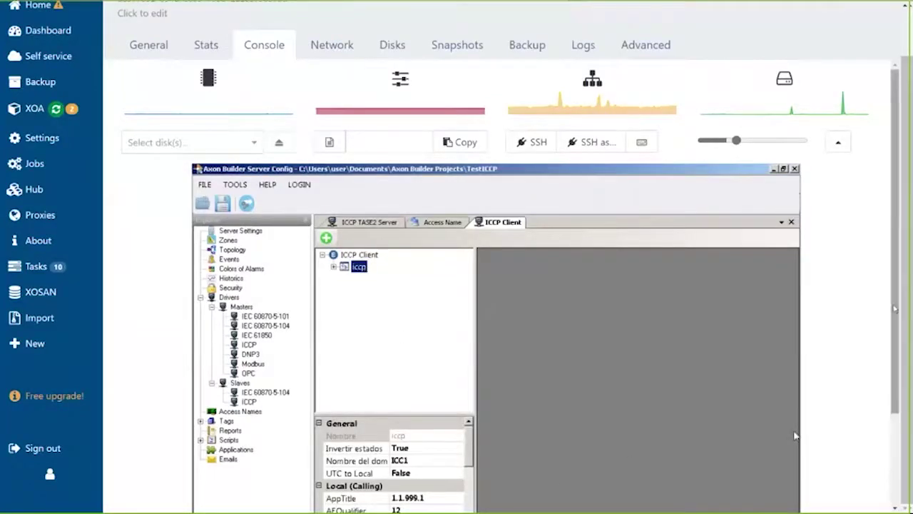
{"action": "scroll", "coordinate": [796, 435], "scroll_direction": "down", "scroll_amount": 3}
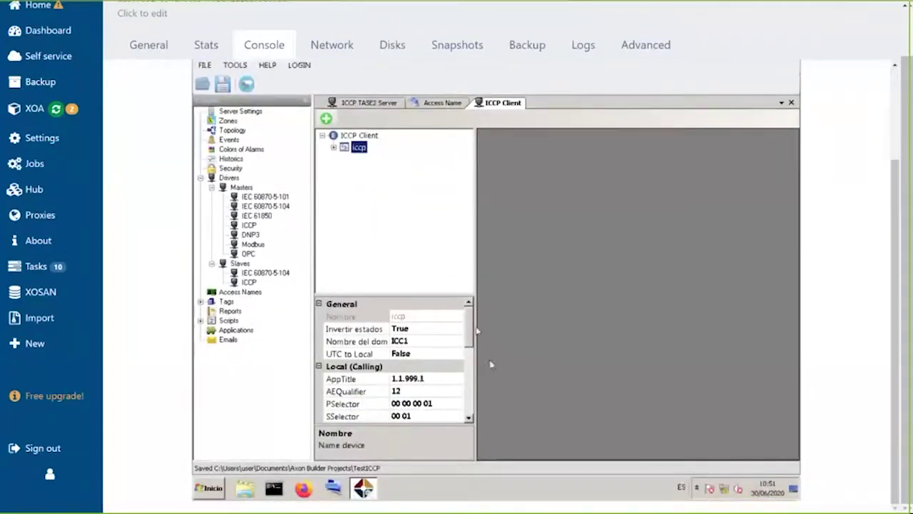
{"action": "left_click_drag", "start_coordinate": [473, 329], "coordinate": [469, 367]}
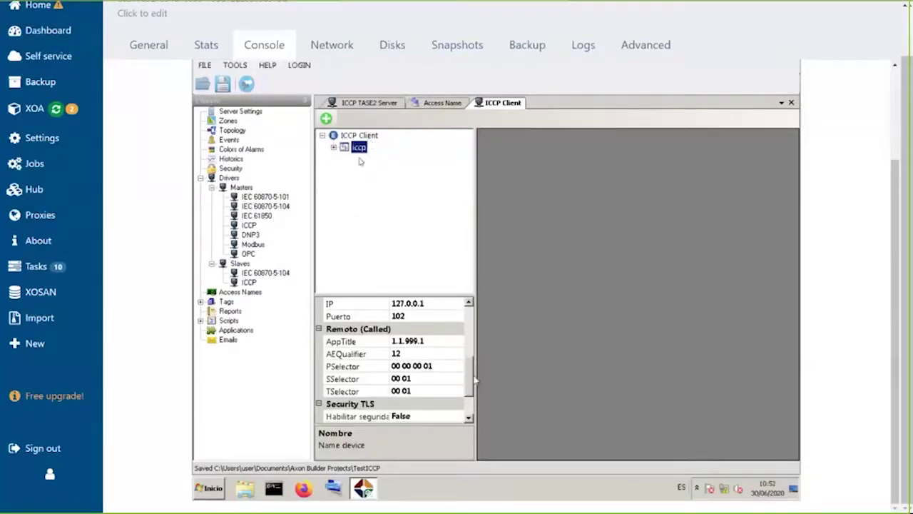
{"action": "left_click", "coordinate": [428, 304]}
{"action": "left_click", "coordinate": [428, 304]}
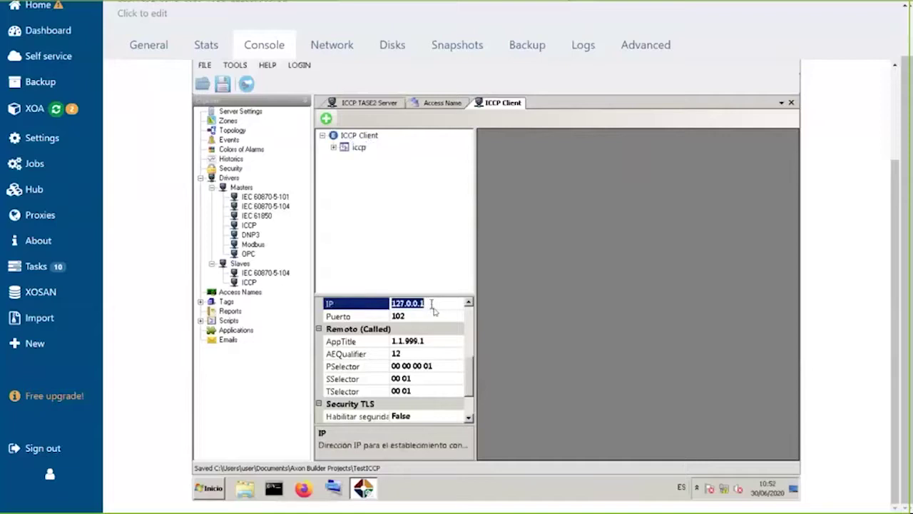
{"action": "type", "text": "192.168"}
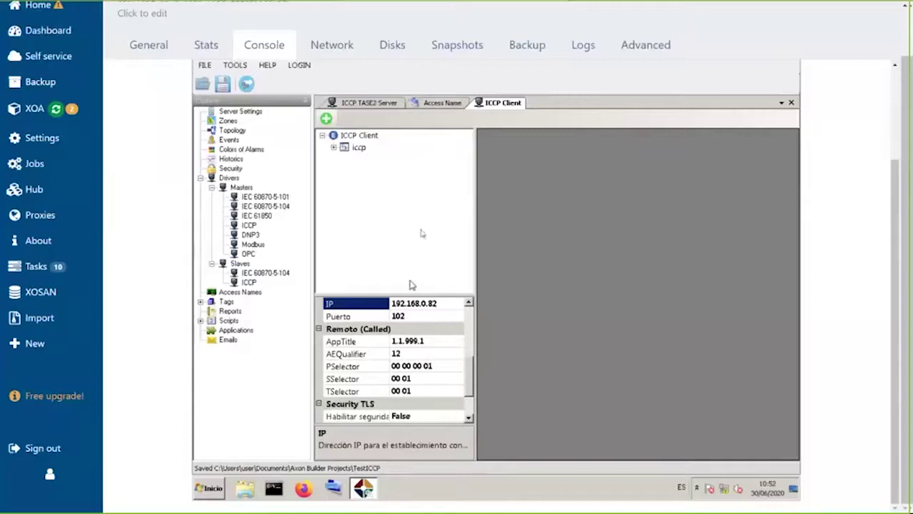
{"action": "left_click", "coordinate": [401, 209]}
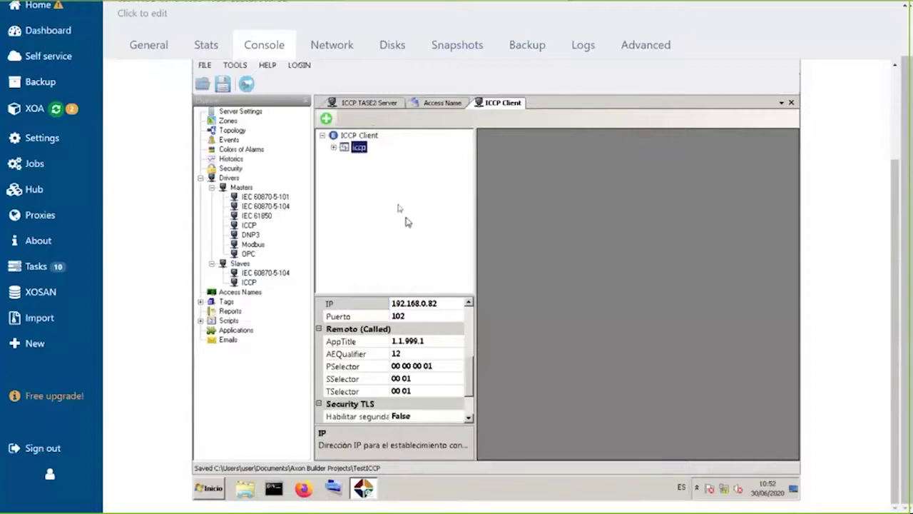
Load the remote server's signals into the iccp client device.
{"action": "right_click", "coordinate": [357, 153]}
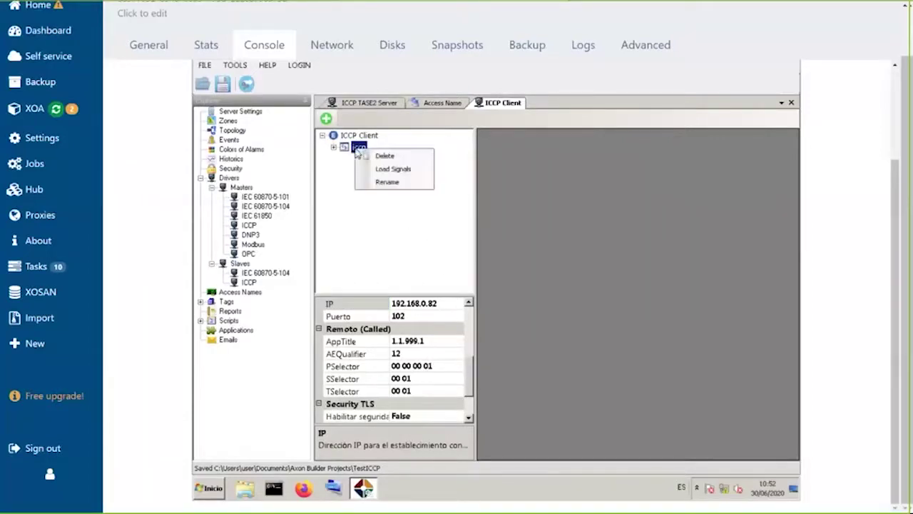
{"action": "left_click", "coordinate": [399, 170]}
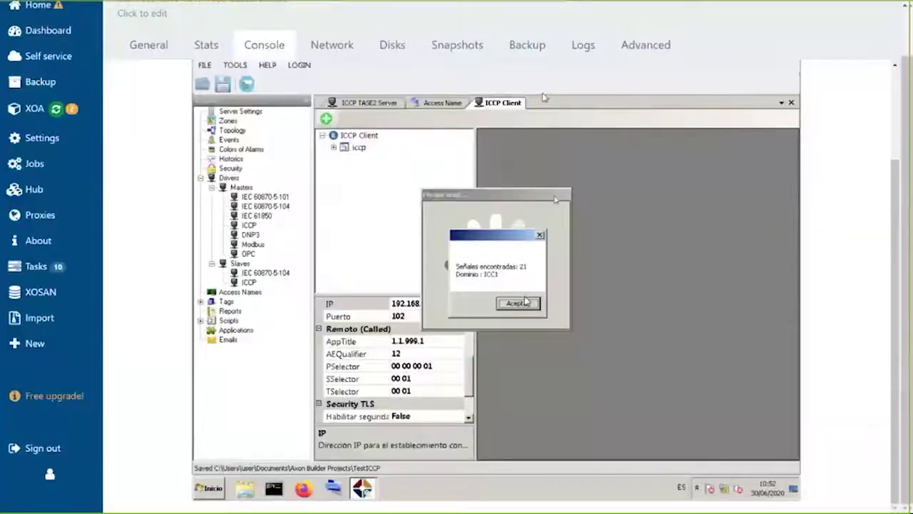
{"action": "left_click", "coordinate": [520, 302]}
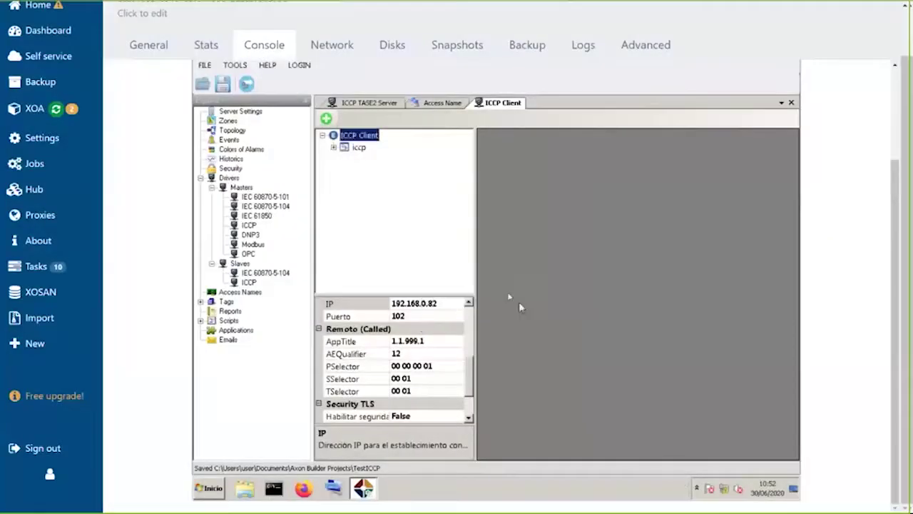
Review the digital and analog signals loaded under the iccp device, widening the Item column of the analog list.
{"action": "double_click", "coordinate": [359, 147]}
{"action": "left_click", "coordinate": [375, 159]}
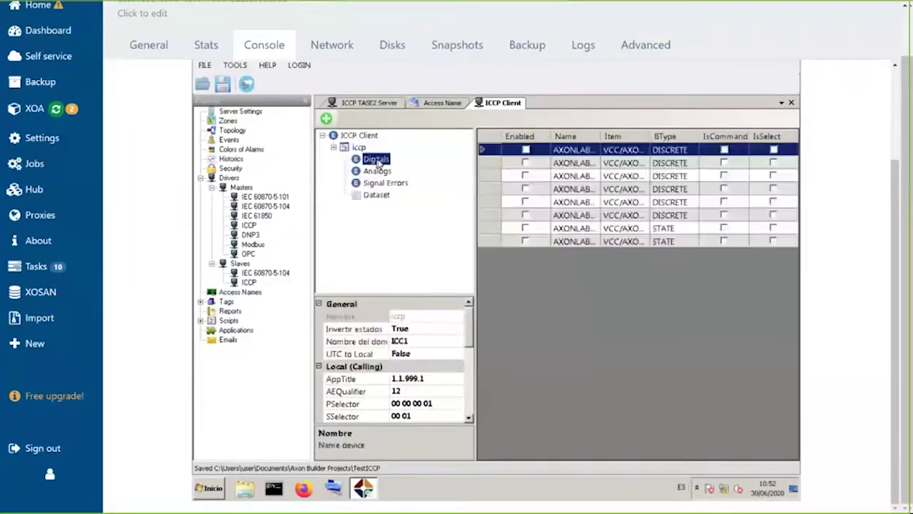
{"action": "left_click", "coordinate": [386, 172]}
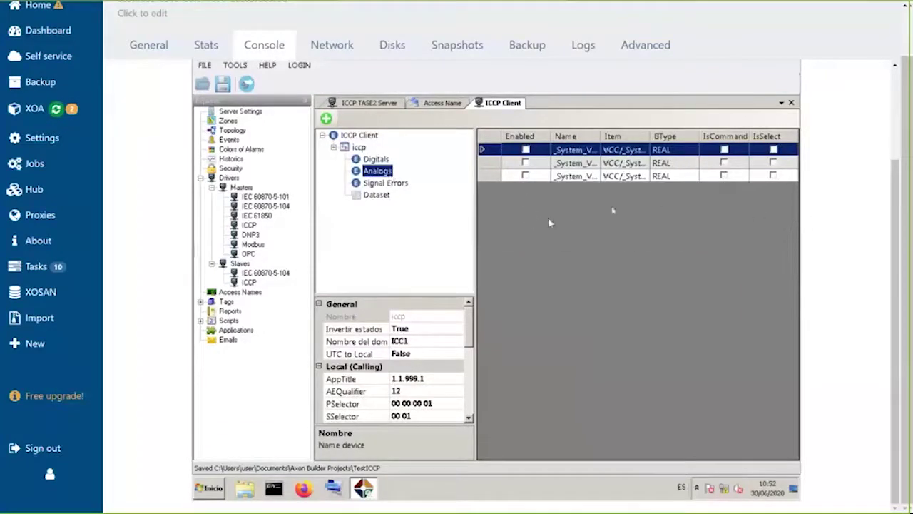
{"action": "left_click_drag", "start_coordinate": [651, 137], "coordinate": [755, 139]}
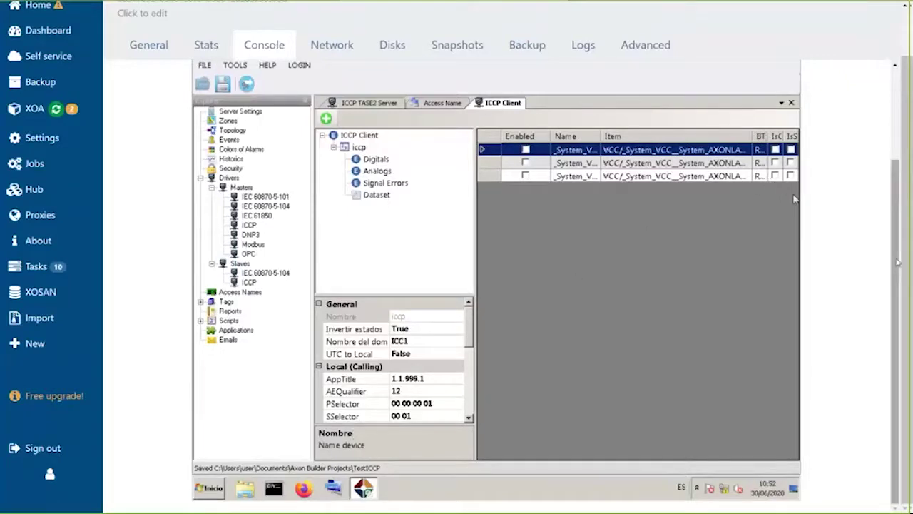
Switch to the console of virtual machine 82 - User2 in Xen Orchestra.
{"action": "key", "text": "alt+Tab"}
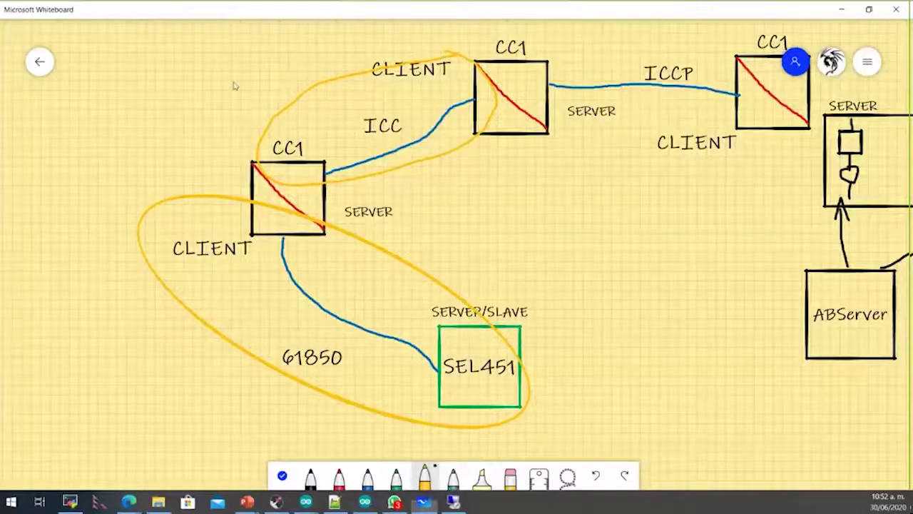
{"action": "key", "text": "alt+Tab"}
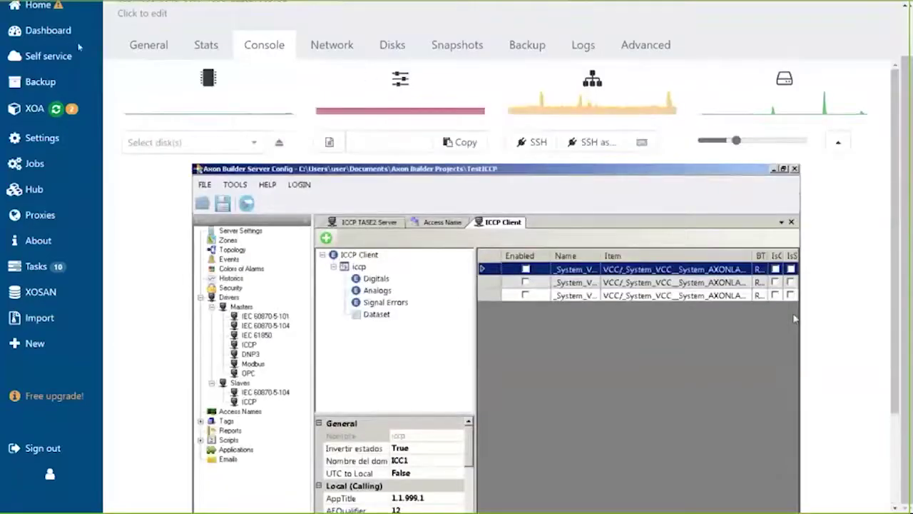
{"action": "scroll", "coordinate": [78, 46], "scroll_direction": "up", "scroll_amount": 1}
{"action": "mouse_move", "coordinate": [46, 68]}
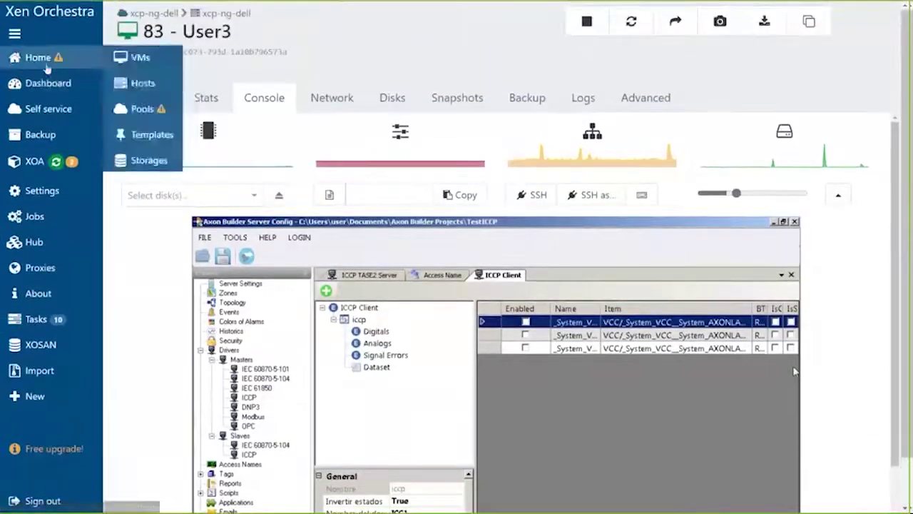
{"action": "mouse_move", "coordinate": [56, 85]}
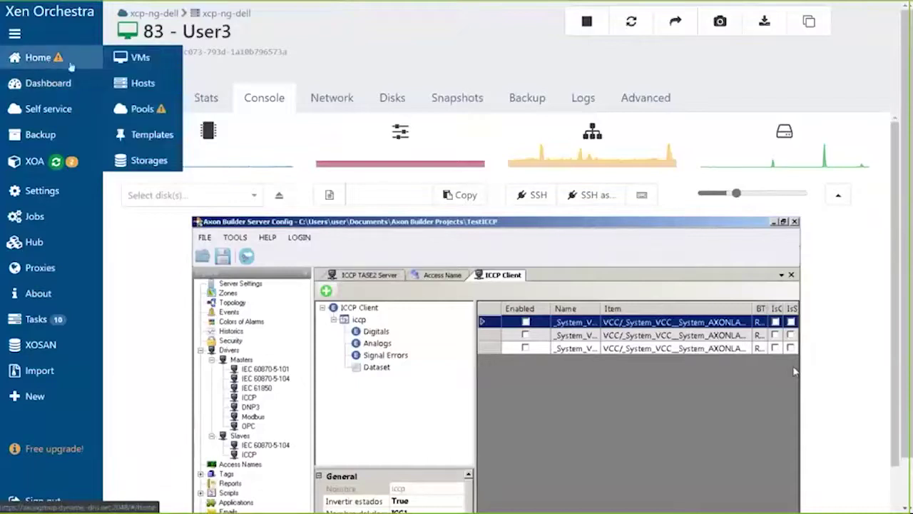
{"action": "left_click", "coordinate": [147, 83]}
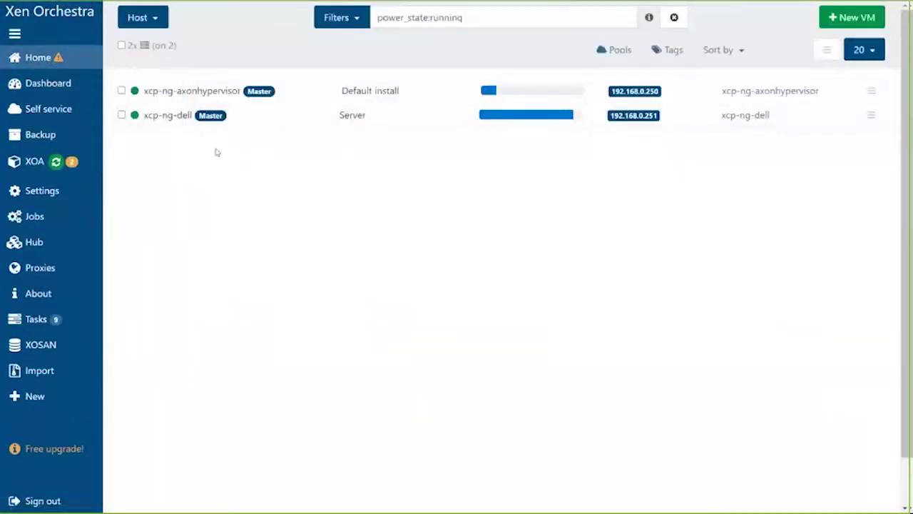
{"action": "left_click", "coordinate": [41, 62]}
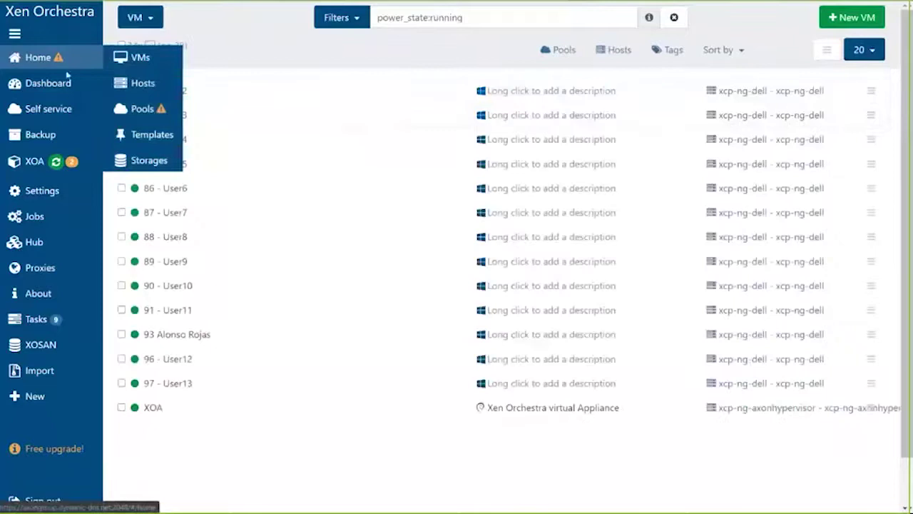
{"action": "left_click", "coordinate": [450, 93]}
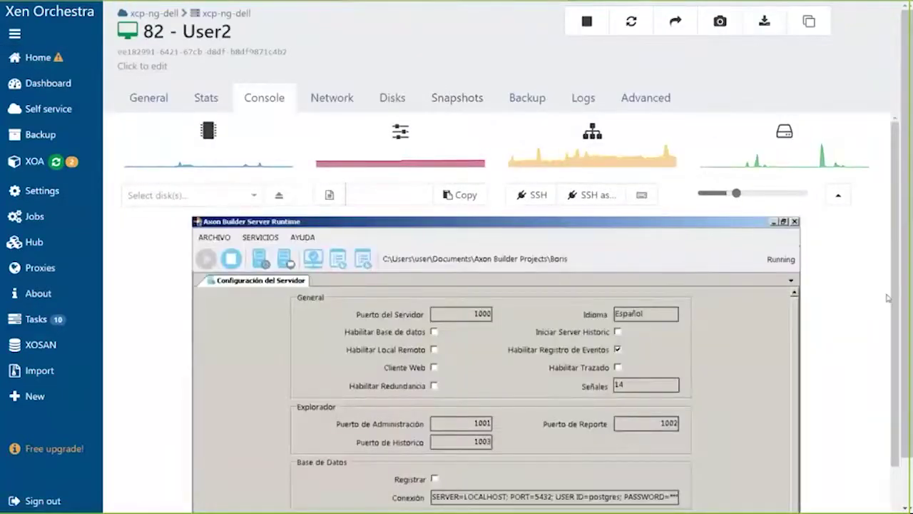
{"action": "scroll", "coordinate": [891, 298], "scroll_direction": "down", "scroll_amount": 2}
{"action": "scroll", "coordinate": [792, 175], "scroll_direction": "down", "scroll_amount": 1}
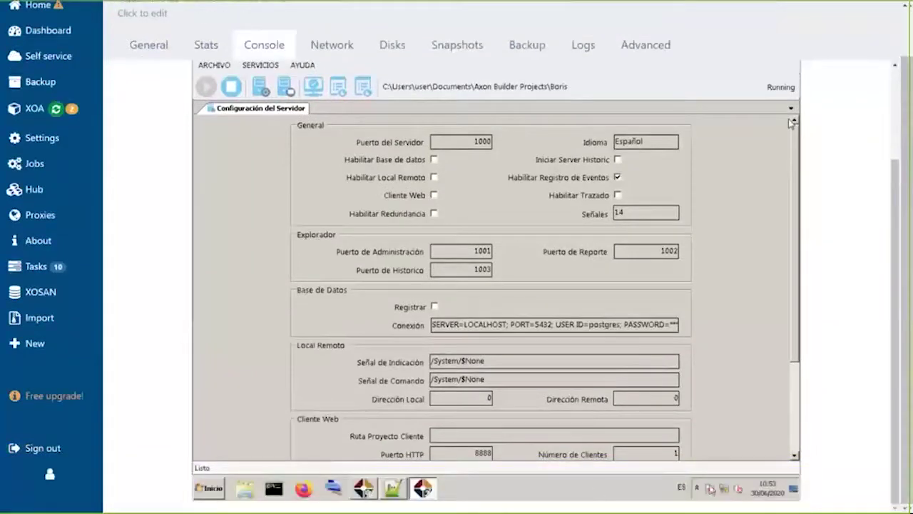
Open the analog signals of slave Unit_2 in Axon Builder Server Config and copy all six signal paths.
{"action": "left_click", "coordinate": [365, 489]}
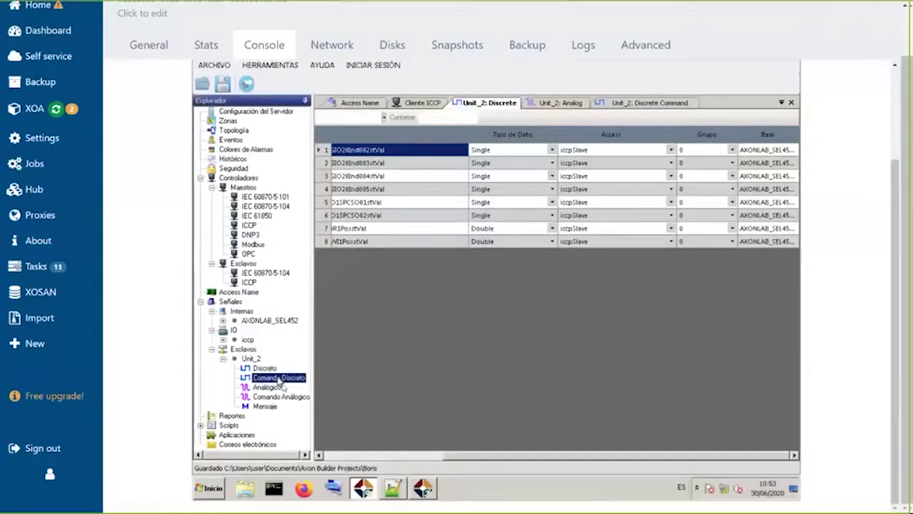
{"action": "double_click", "coordinate": [274, 387]}
{"action": "left_click", "coordinate": [274, 388]}
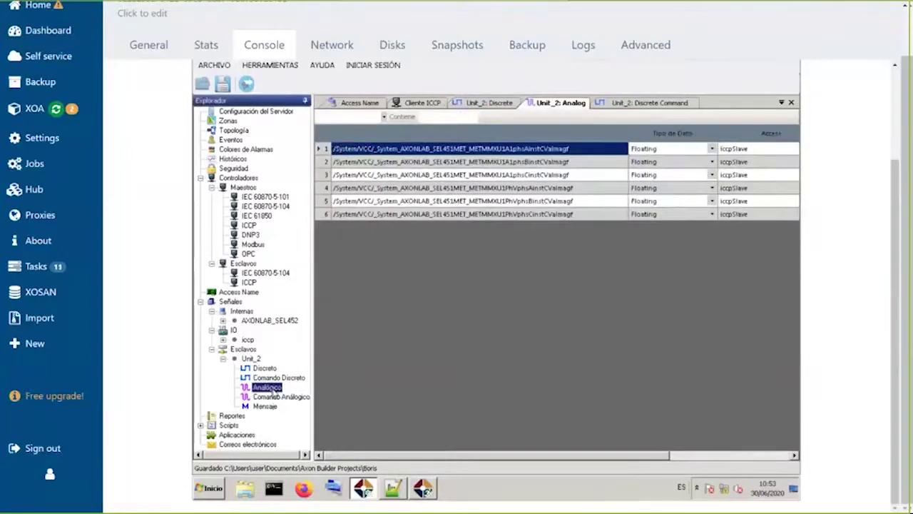
{"action": "left_click", "coordinate": [586, 163]}
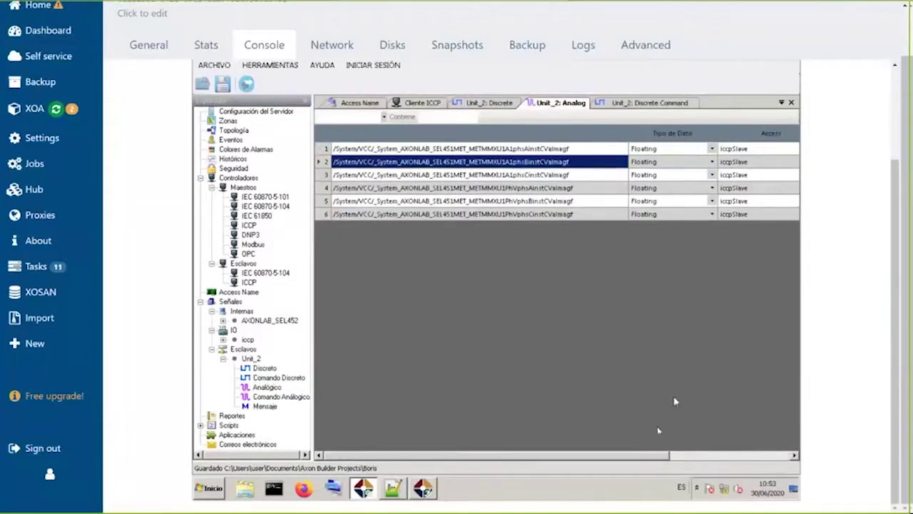
{"action": "left_click_drag", "start_coordinate": [637, 456], "coordinate": [734, 460]}
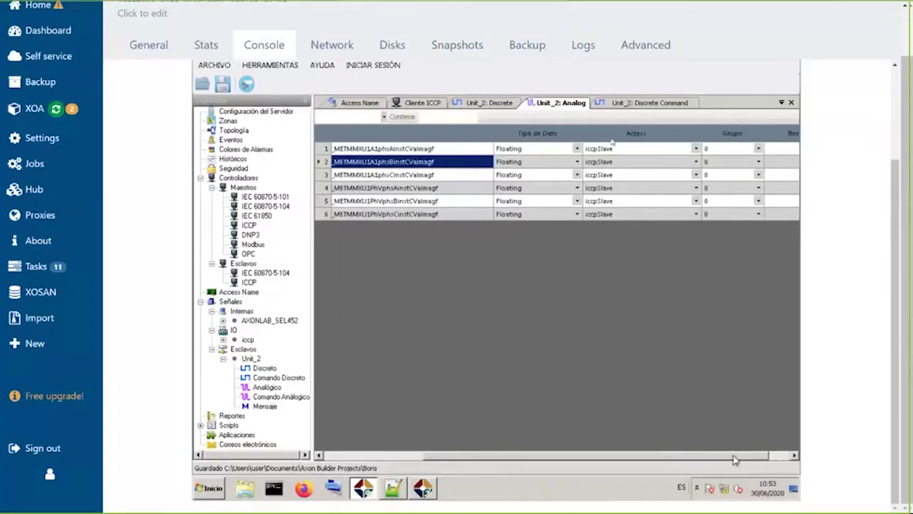
{"action": "left_click", "coordinate": [461, 150], "text": "shift"}
{"action": "left_click", "coordinate": [478, 217], "text": "shift"}
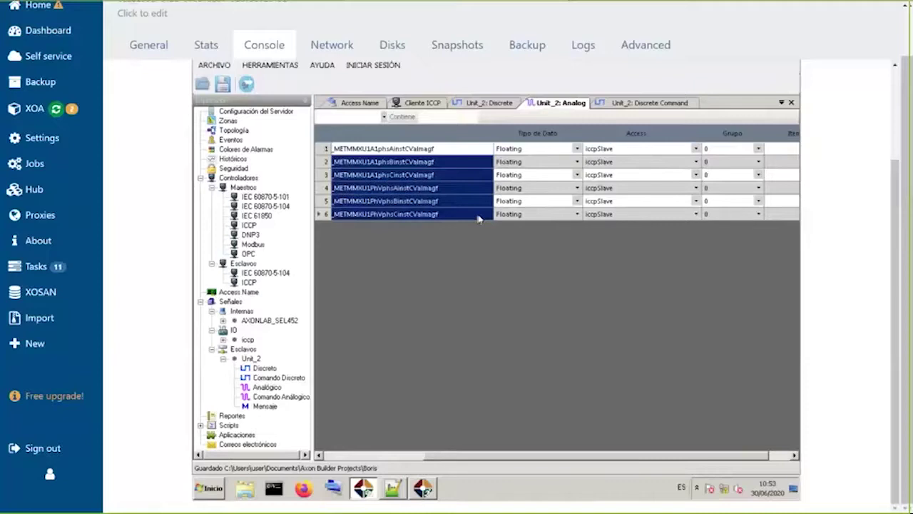
{"action": "left_click", "coordinate": [455, 148]}
{"action": "left_click", "coordinate": [469, 218], "text": "shift"}
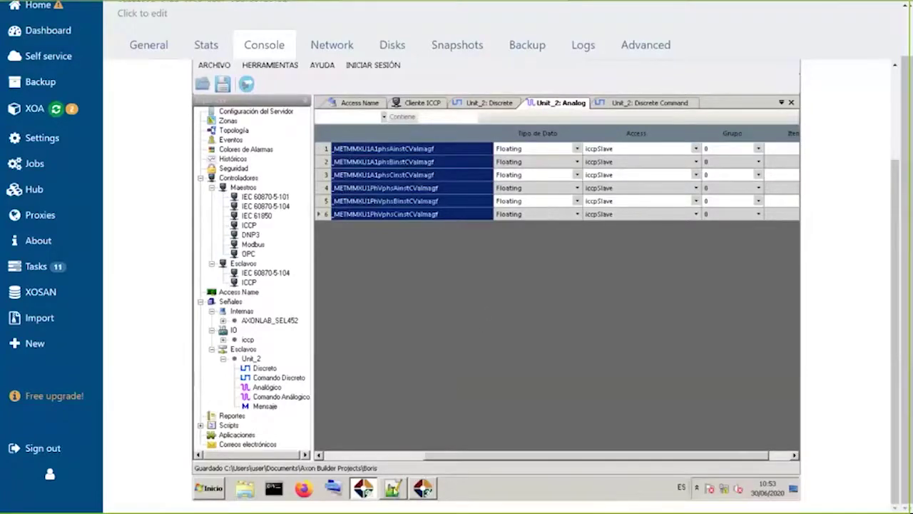
Paste the analog signal paths into the Notepad++ document below the discrete item names, separated by blank lines.
{"action": "left_click", "coordinate": [393, 488]}
{"action": "left_click", "coordinate": [431, 237]}
{"action": "left_click", "coordinate": [430, 249]}
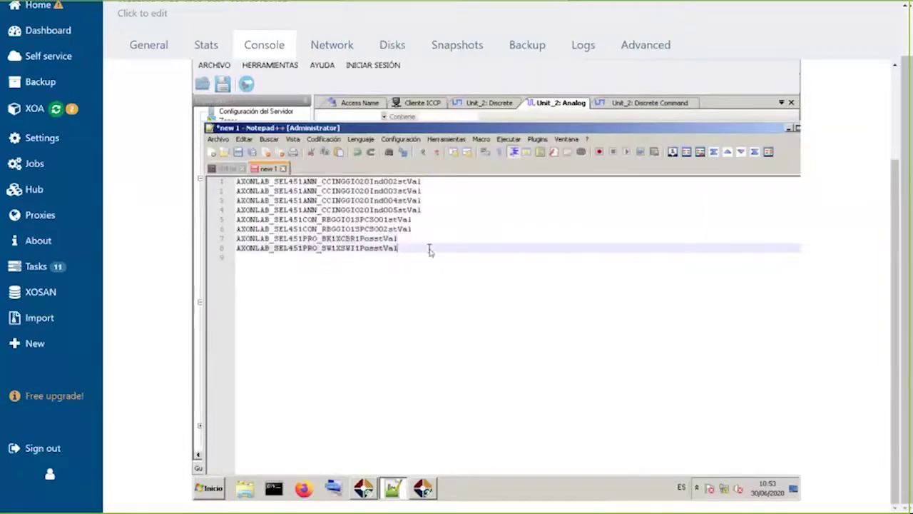
{"action": "key", "text": "Return"}
{"action": "key", "text": "Return"}
{"action": "key", "text": "Return"}
{"action": "key", "text": "Return"}
{"action": "type", "text": "/System/VCC/_System_AXONLAB_SEL451MET_METMMXU1A1phsAinstCValmagf /System/VCC/_System_AXONLAB_SEL451MET_METMMXU1A1phsBinstCValmagf /System/VCC/_System_AXONLAB_SEL451MET_METMMXU1A1phsCinstCValmagf /System/VCC/_System_AXONLAB_SEL451MET_METMMXU1PhVphsAinstCValmagf /System/VCC/_System_AXONLAB_SEL451MET_METMMXU1PhVphsBinstCValmagf /System/VCC/_System_AXONLAB_SEL451MET_METMMXU1PhVphsCinstCValmagf"}
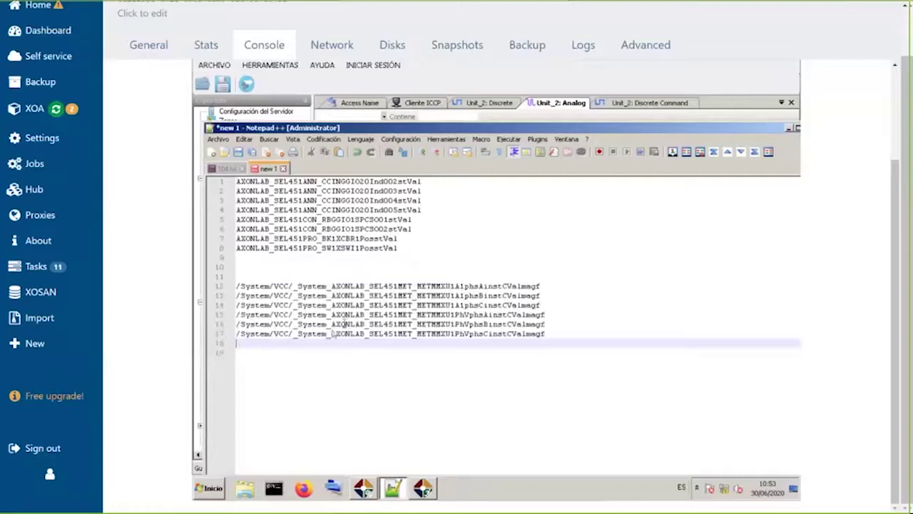
Remove the /System/VCC/_System_ prefix from the six analog lines and copy the shortened names.
{"action": "left_click_drag", "start_coordinate": [332, 335], "coordinate": [196, 288]}
{"action": "key", "text": "Delete"}
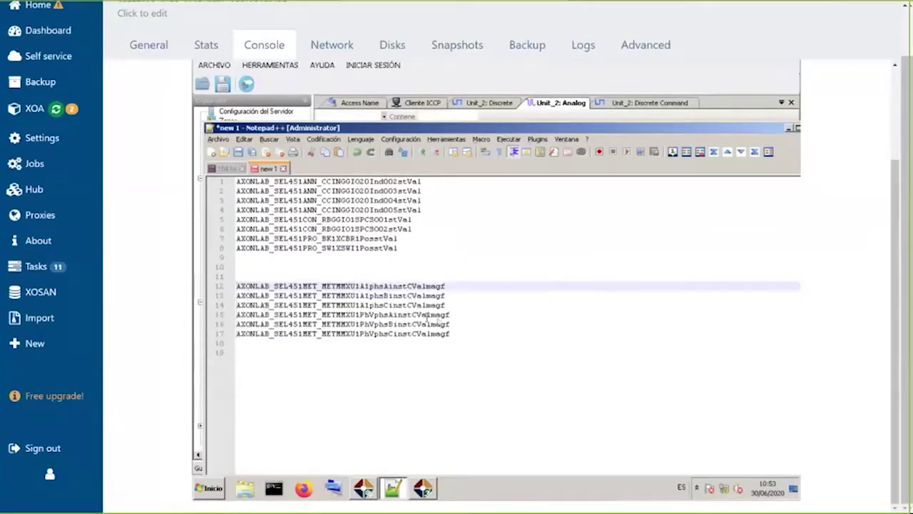
{"action": "double_click", "coordinate": [457, 335]}
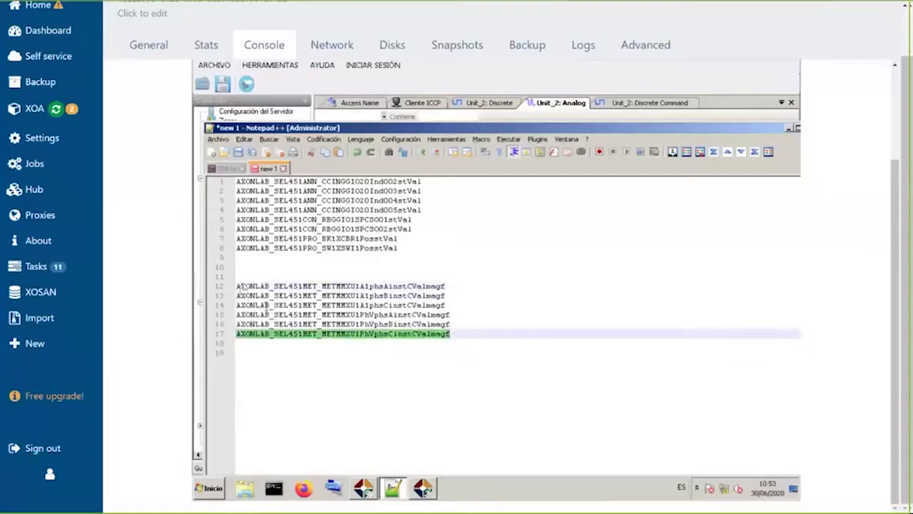
{"action": "left_click_drag", "start_coordinate": [239, 286], "coordinate": [482, 344]}
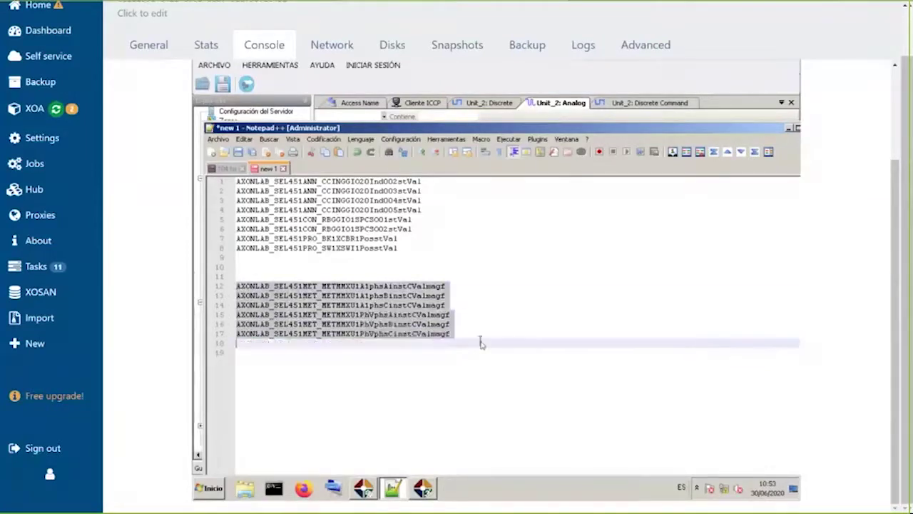
Paste the shortened names into the Item column of Unit_2's analog signals, starting at the first row.
{"action": "key", "text": "alt+Tab"}
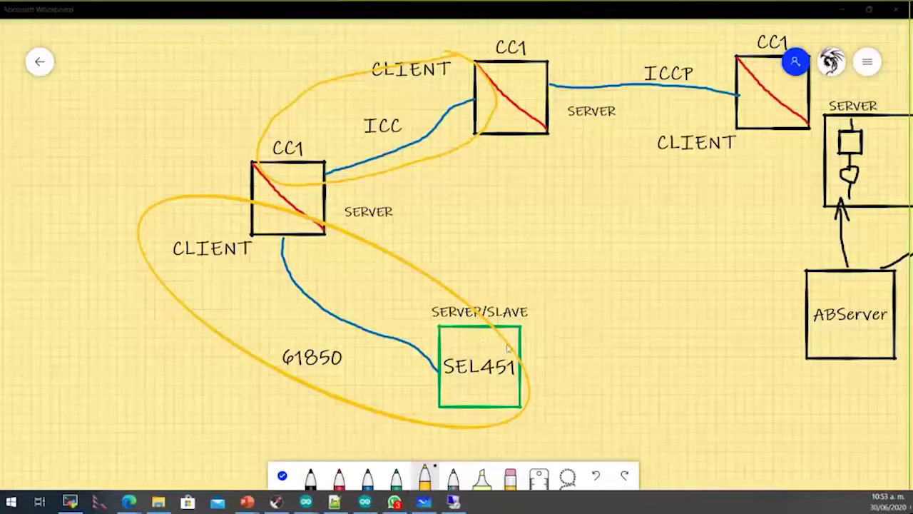
{"action": "key", "text": "alt+Tab"}
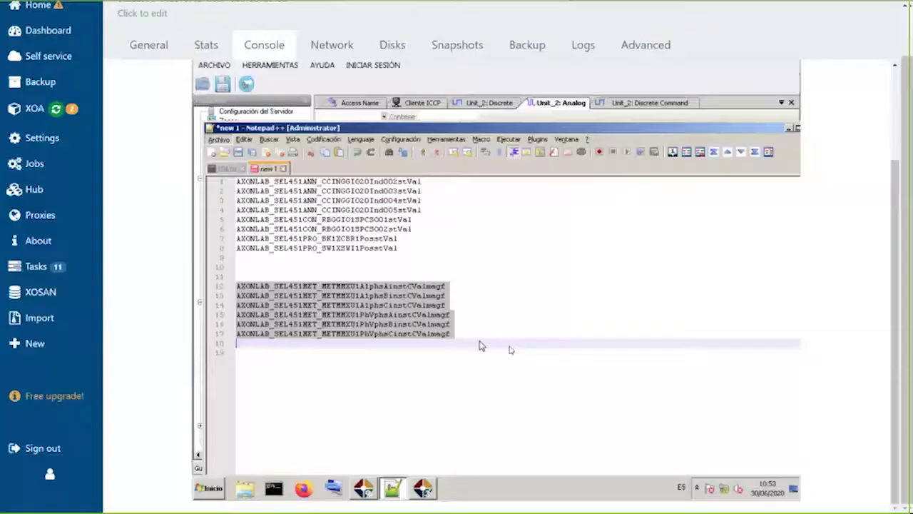
{"action": "left_click", "coordinate": [389, 491]}
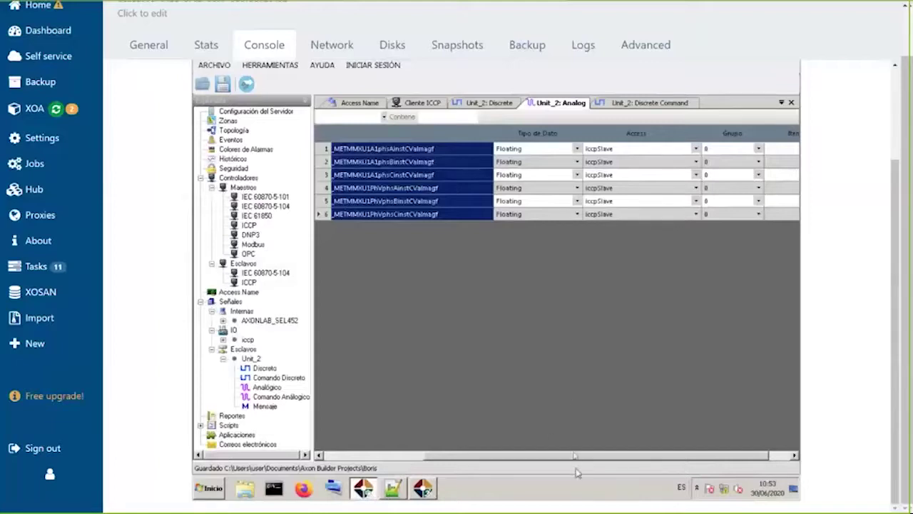
{"action": "left_click_drag", "start_coordinate": [583, 454], "coordinate": [669, 466]}
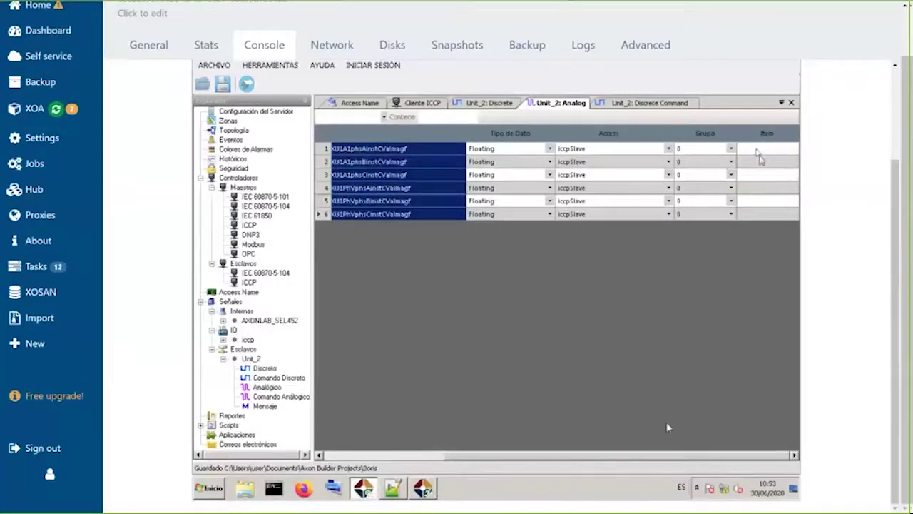
{"action": "left_click", "coordinate": [756, 150]}
{"action": "key", "text": "ctrl+v"}
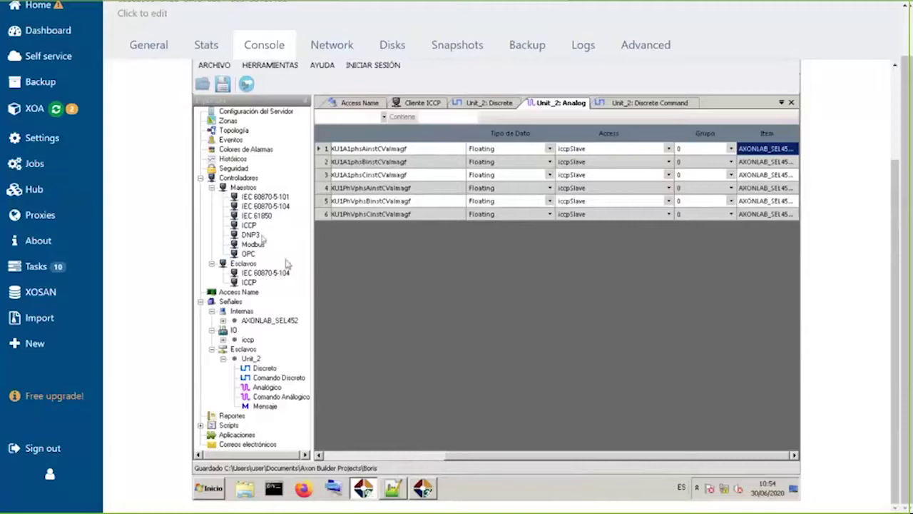
Save the project and send the updated analog configuration to the runtime, accepting the server restart and 24-hour demo version.
{"action": "left_click", "coordinate": [682, 151]}
{"action": "left_click", "coordinate": [456, 175]}
{"action": "left_click", "coordinate": [222, 85]}
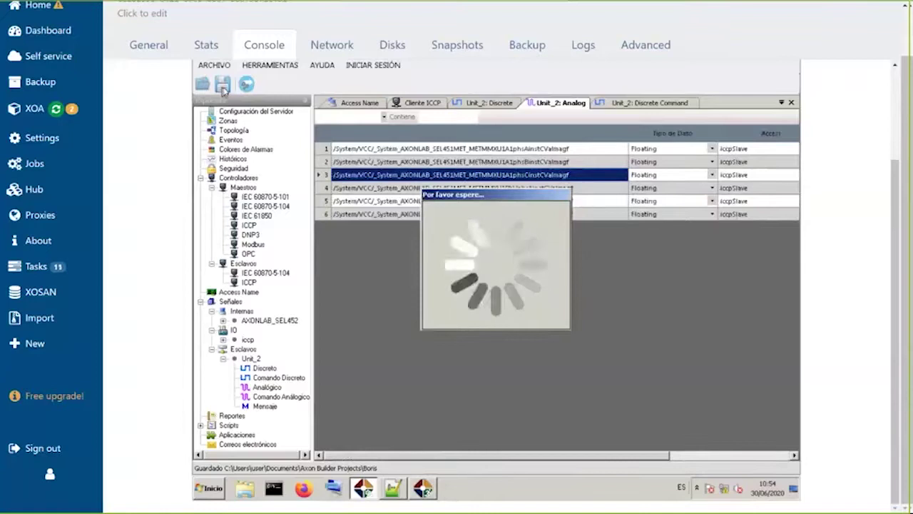
{"action": "left_click", "coordinate": [247, 84]}
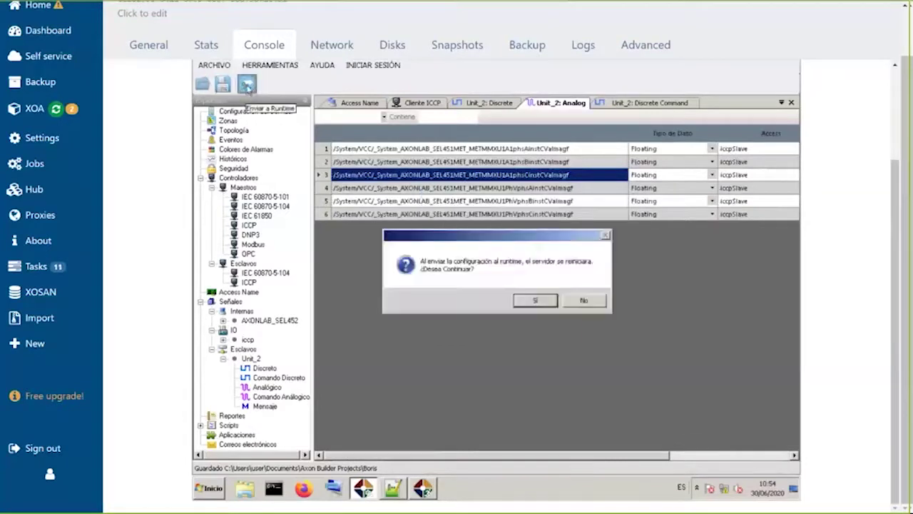
{"action": "left_click", "coordinate": [531, 303]}
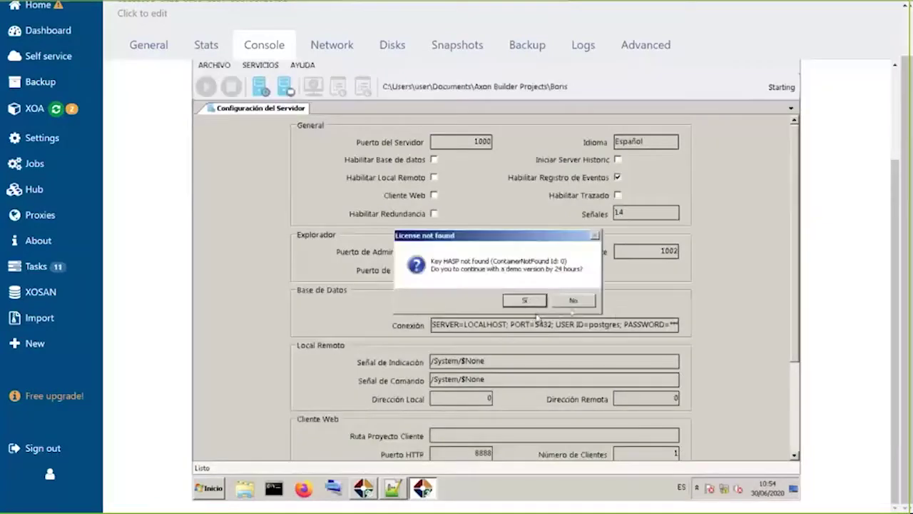
{"action": "left_click", "coordinate": [525, 301]}
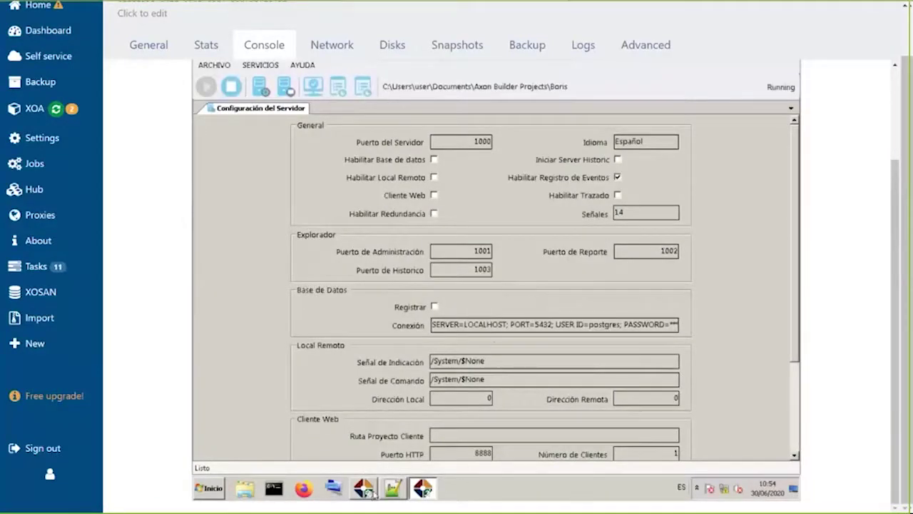
{"action": "mouse_move", "coordinate": [391, 492]}
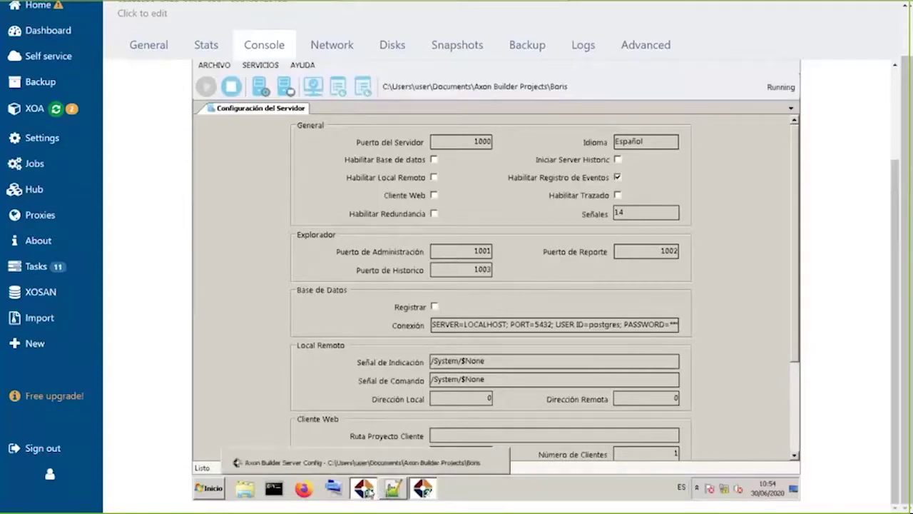
Switch to the virtual machine at 192.168.0.83 and open its console with the TestICCP project.
{"action": "left_click", "coordinate": [370, 491]}
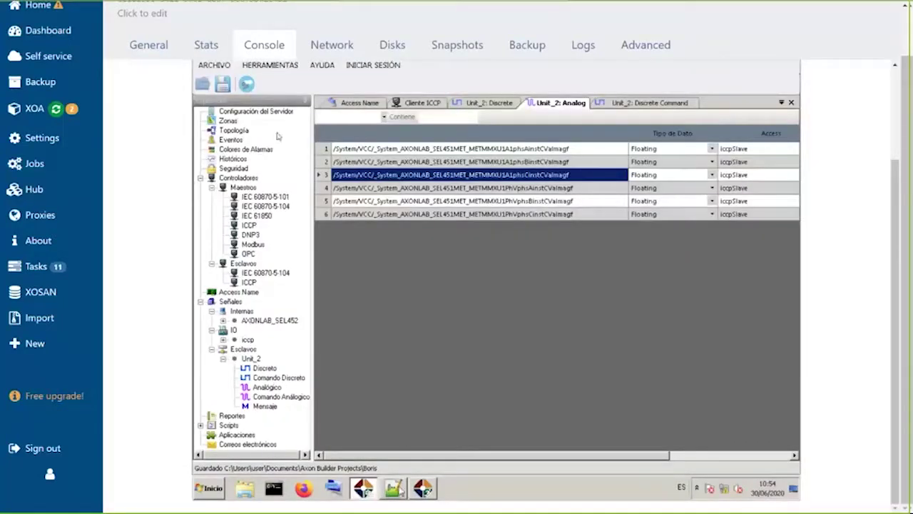
{"action": "mouse_move", "coordinate": [50, 23]}
{"action": "left_click", "coordinate": [35, 6]}
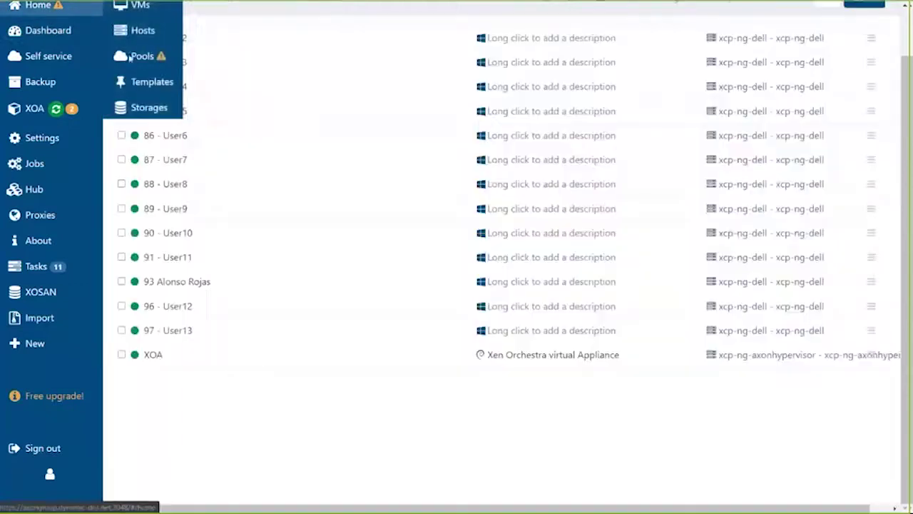
{"action": "left_click", "coordinate": [446, 65]}
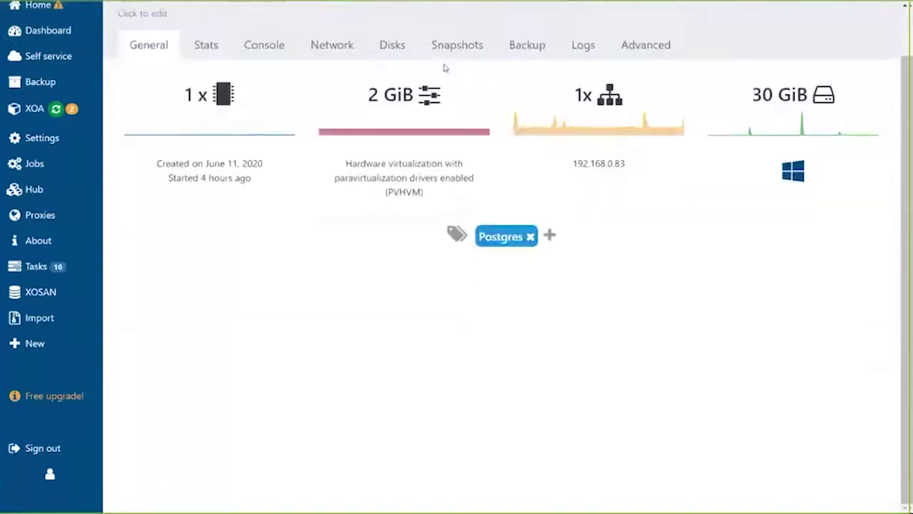
{"action": "left_click", "coordinate": [277, 52]}
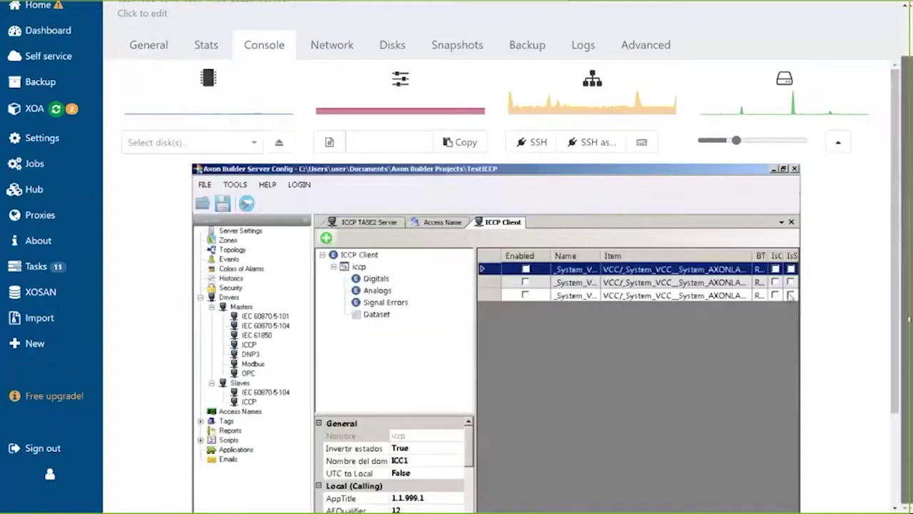
Load the shared signals into the iccp client again and expand its node in the client tree.
{"action": "right_click", "coordinate": [356, 267]}
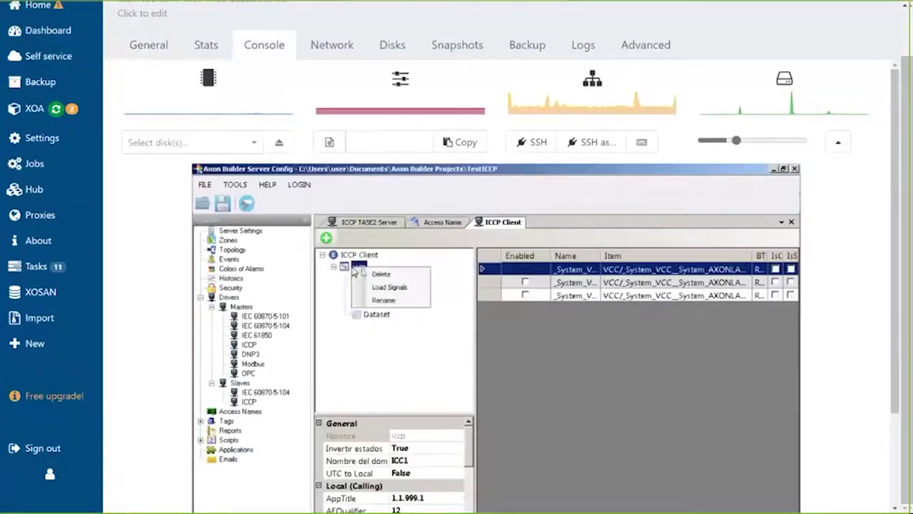
{"action": "left_click", "coordinate": [408, 288]}
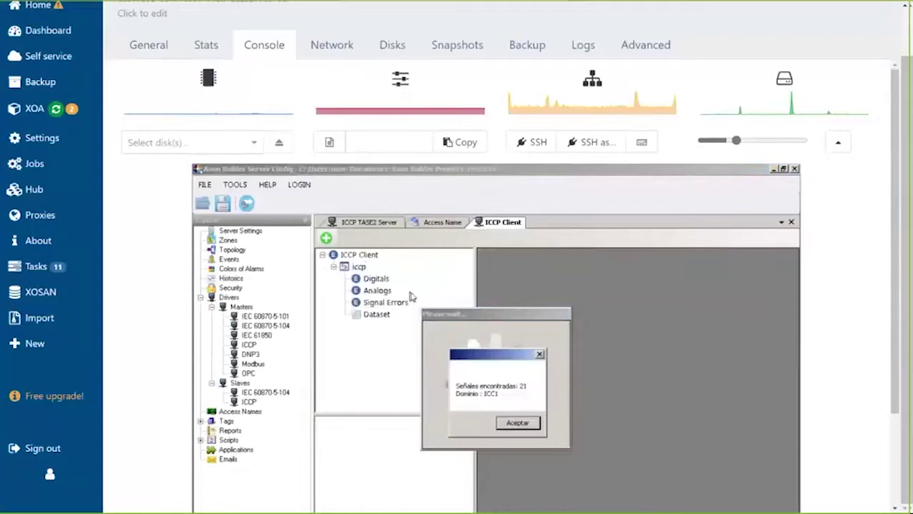
{"action": "left_click", "coordinate": [529, 425]}
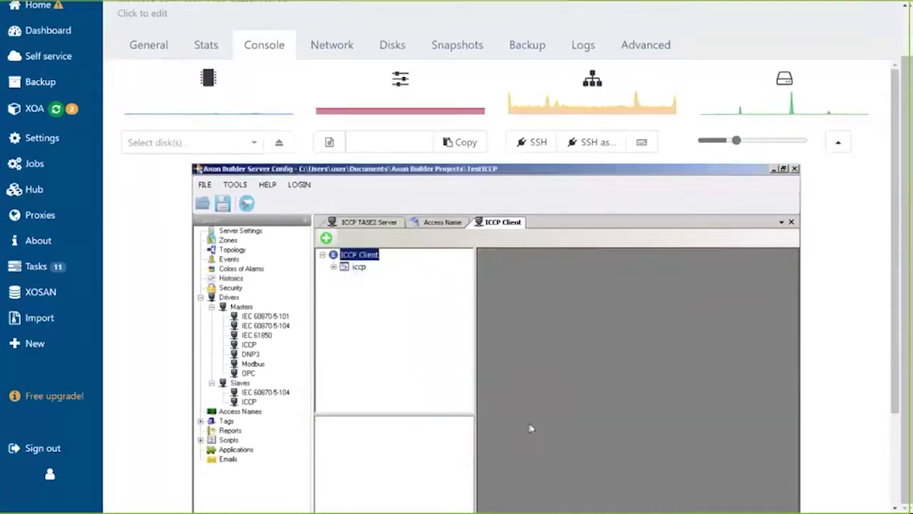
{"action": "key", "text": "Down"}
{"action": "key", "text": "Right"}
Open the iccp client's analog signals and try to enable the first one directly in the table.
{"action": "left_click", "coordinate": [378, 290]}
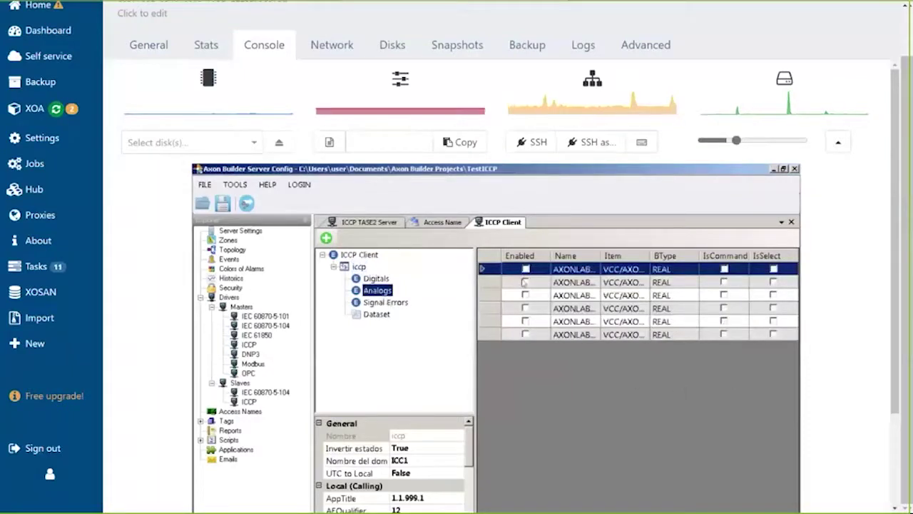
{"action": "left_click", "coordinate": [525, 269]}
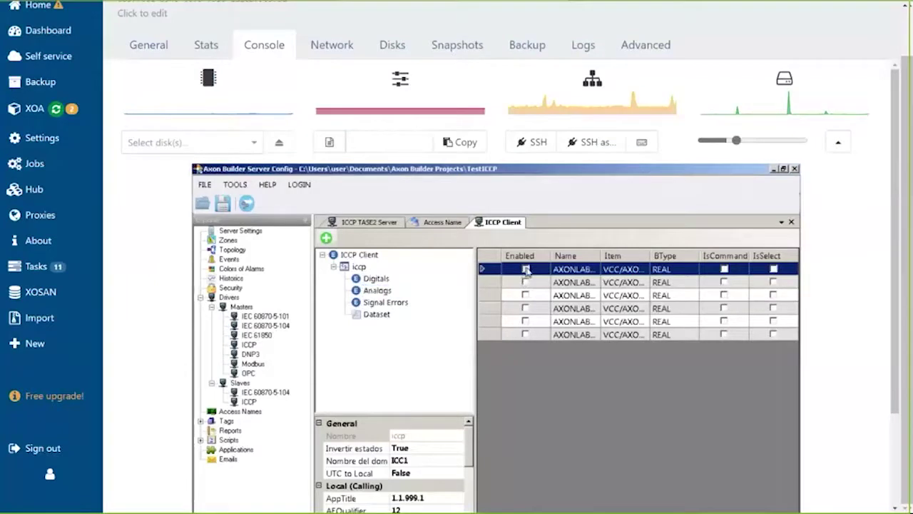
{"action": "left_click", "coordinate": [526, 275]}
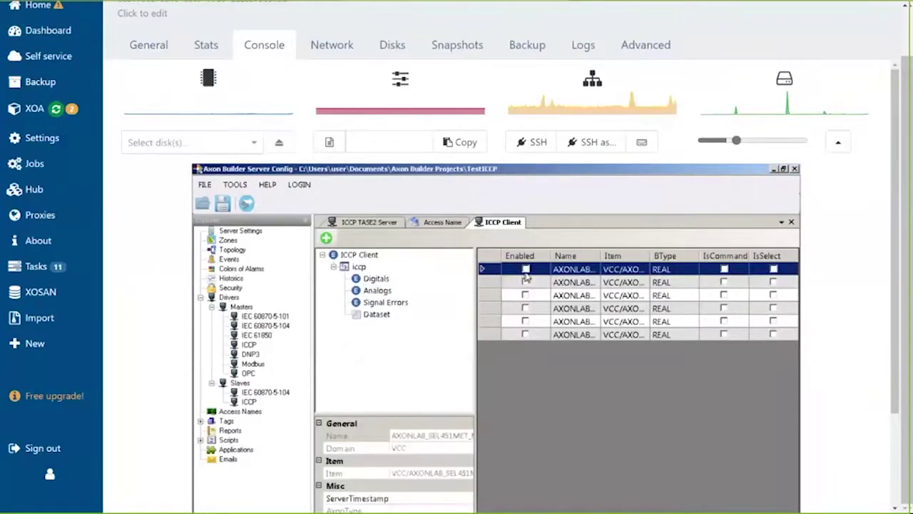
Add a dataset to the iccp client and select it.
{"action": "right_click", "coordinate": [373, 315]}
{"action": "left_click", "coordinate": [398, 324]}
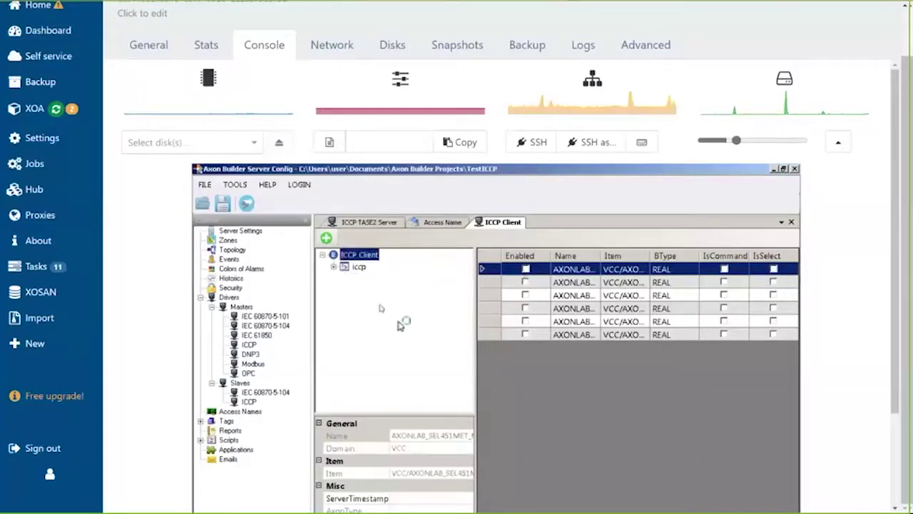
{"action": "double_click", "coordinate": [358, 267]}
{"action": "left_click", "coordinate": [375, 315]}
{"action": "double_click", "coordinate": [372, 315]}
{"action": "left_click", "coordinate": [386, 326]}
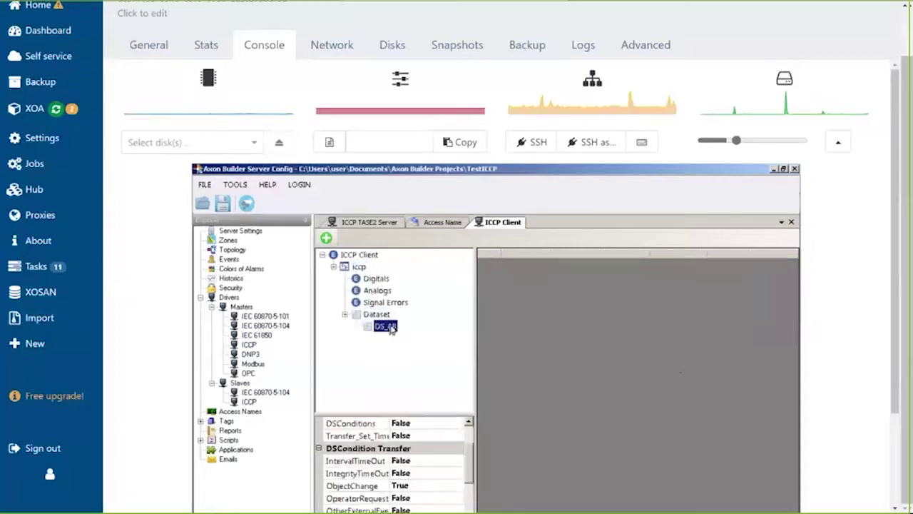
Include all digital and analog signals in the new dataset.
{"action": "right_click", "coordinate": [391, 328]}
{"action": "left_click", "coordinate": [447, 359]}
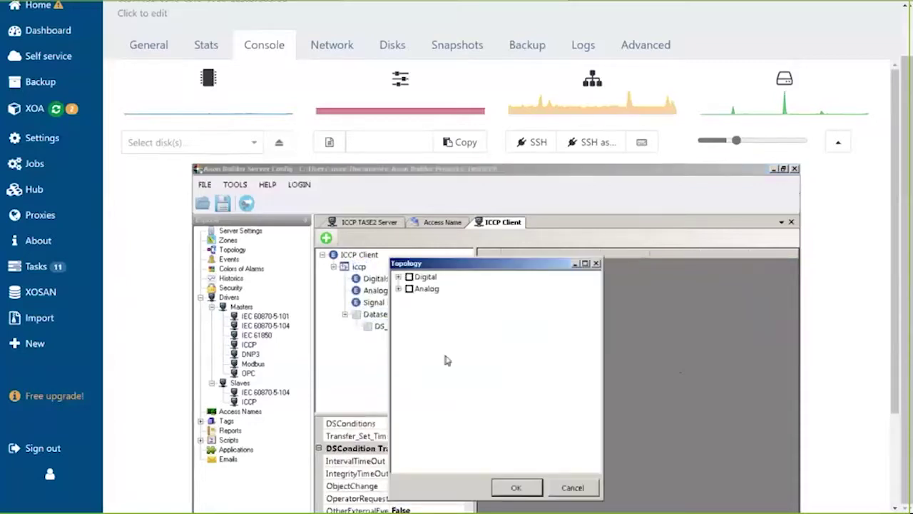
{"action": "left_click", "coordinate": [408, 277]}
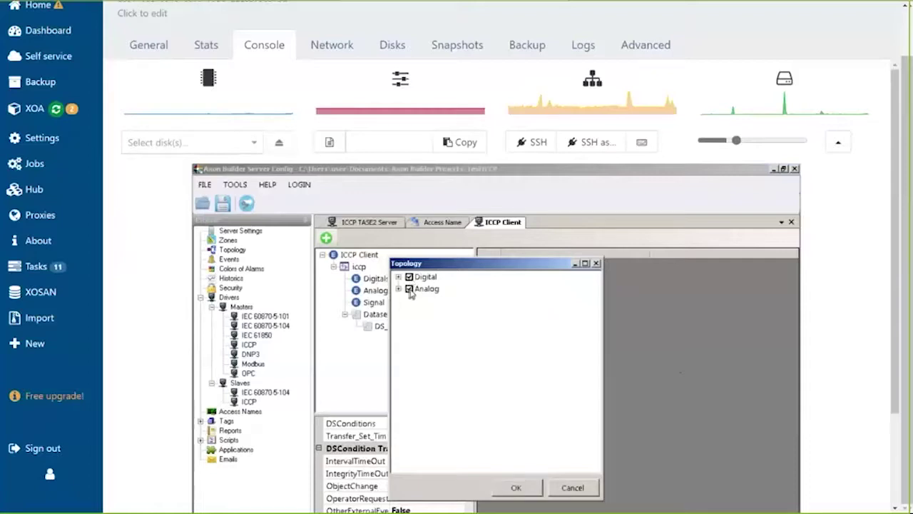
{"action": "left_click", "coordinate": [529, 487]}
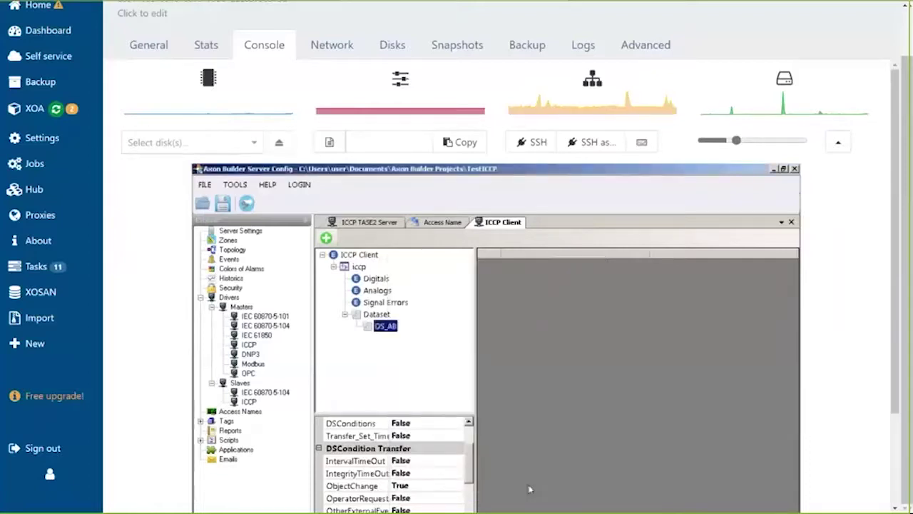
Set the dataset's BufferTim value to 0 in its transfer set properties.
{"action": "left_click_drag", "start_coordinate": [474, 448], "coordinate": [482, 508]}
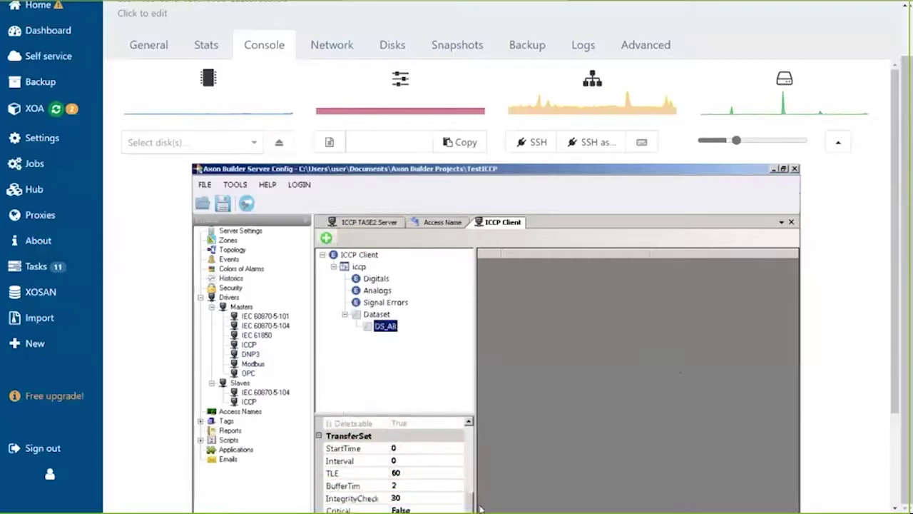
{"action": "left_click", "coordinate": [411, 486]}
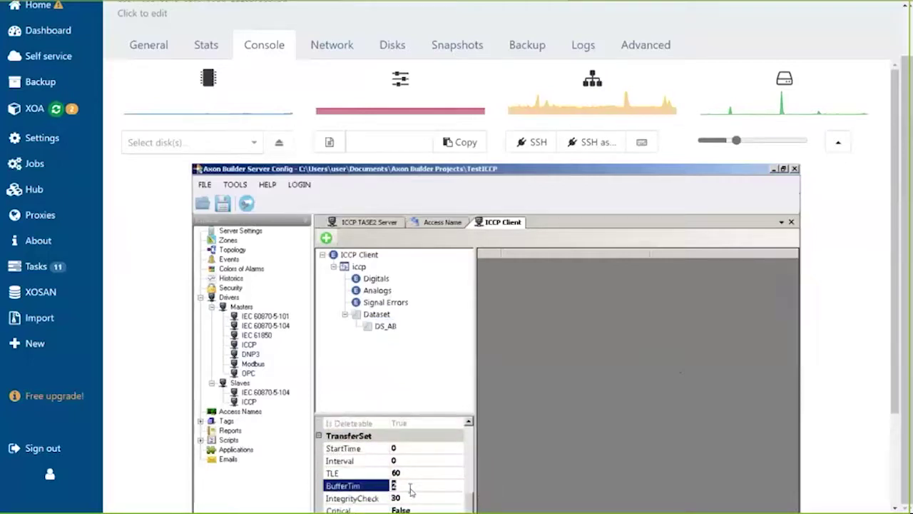
{"action": "left_click", "coordinate": [419, 477]}
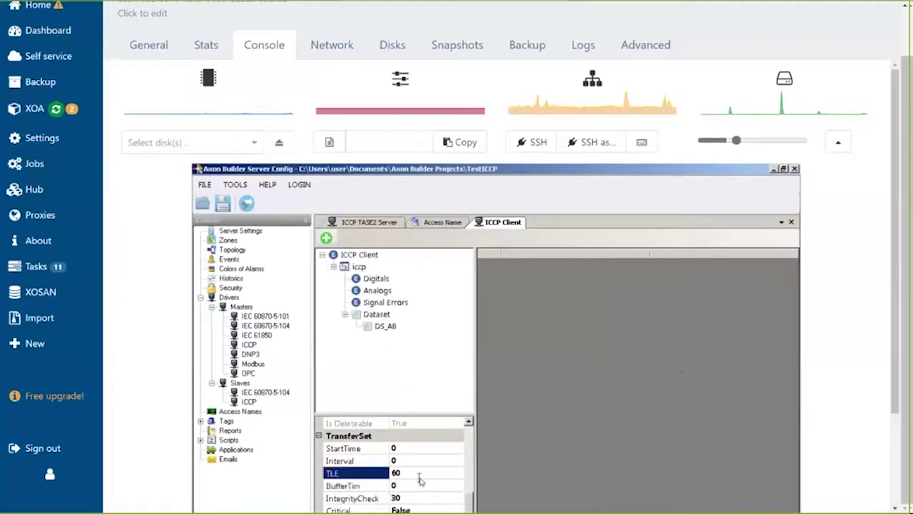
{"action": "left_click", "coordinate": [425, 474]}
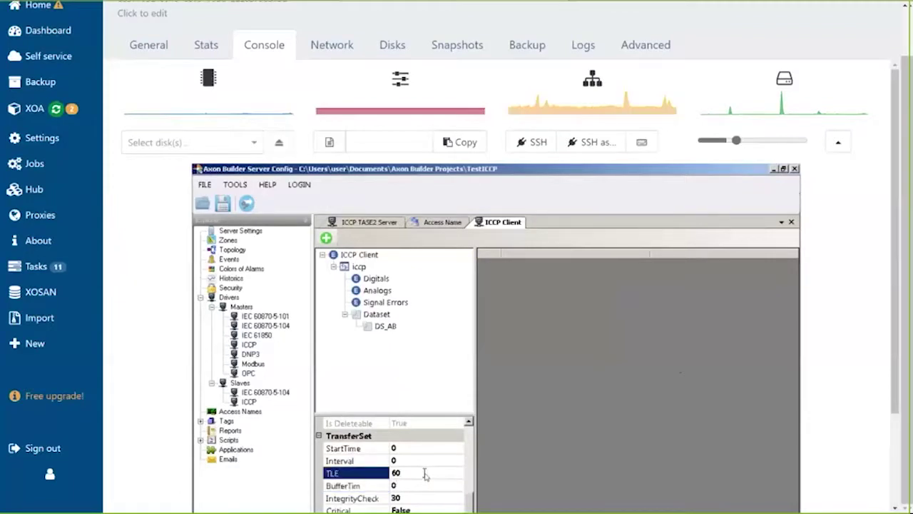
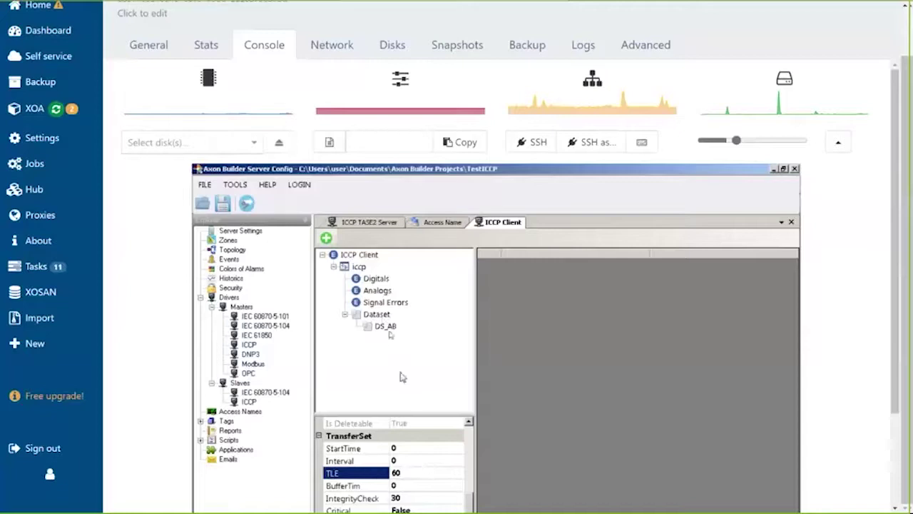
Check that the iccp client's digital and analog signals are enabled, and synchronize the ICCP master driver.
{"action": "left_click", "coordinate": [374, 280]}
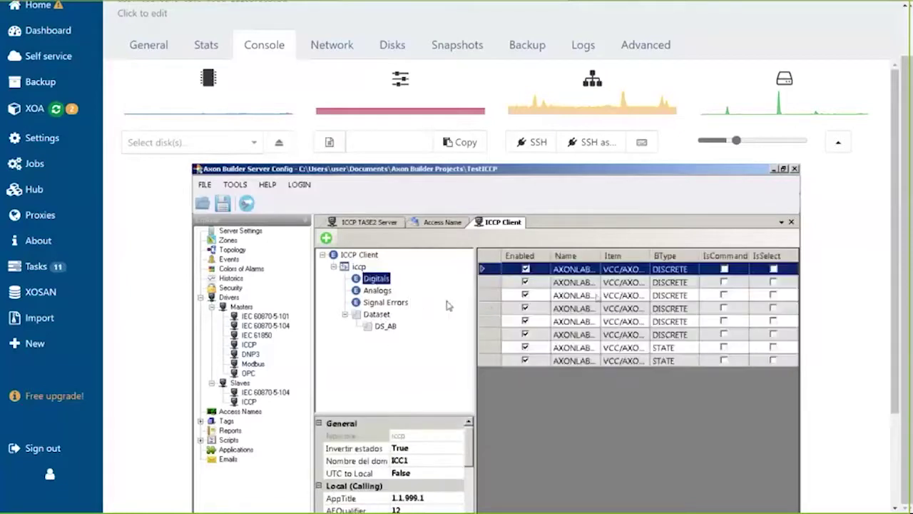
{"action": "left_click", "coordinate": [377, 290]}
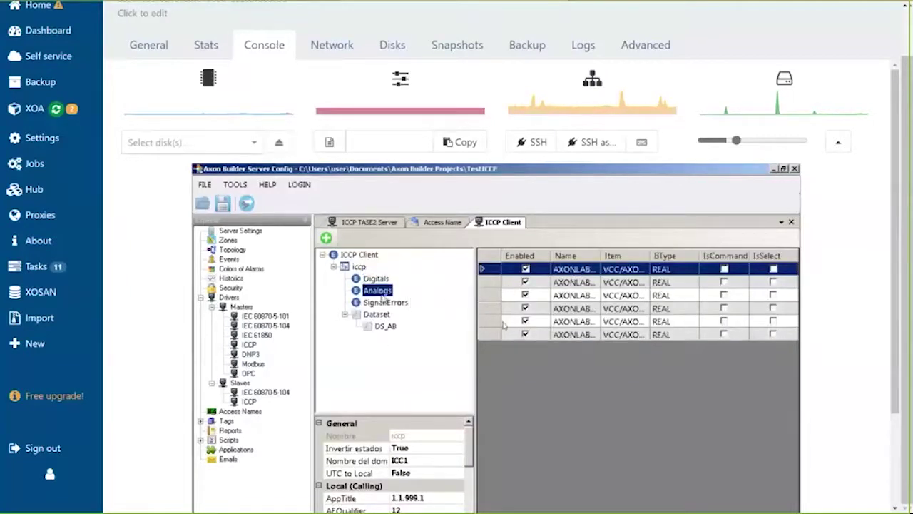
{"action": "right_click", "coordinate": [251, 346]}
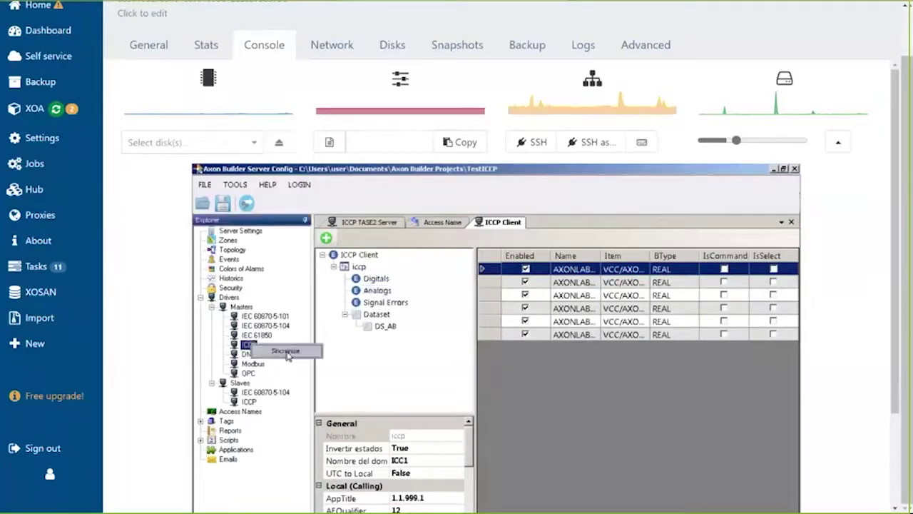
{"action": "left_click", "coordinate": [285, 352]}
{"action": "left_click", "coordinate": [582, 458]}
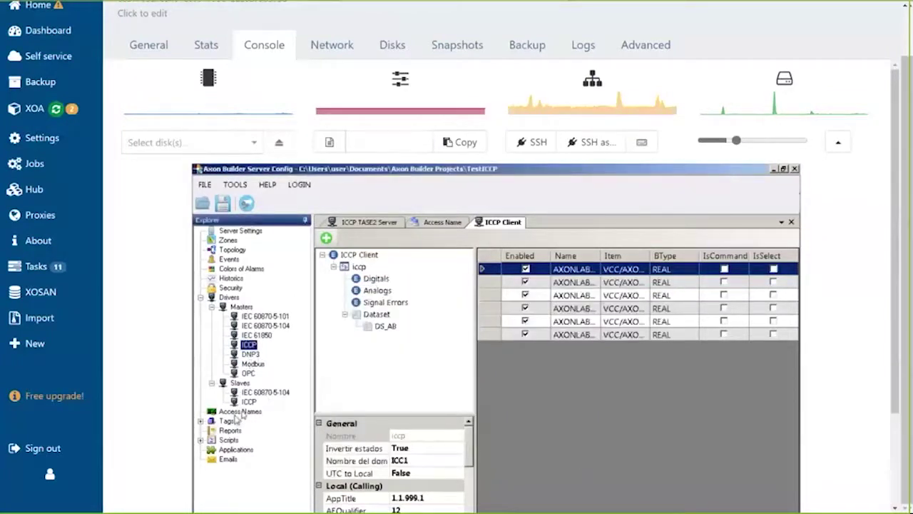
Review the iccpSlave configuration in the ICCP slave driver, accept it unchanged, and check the access names table.
{"action": "left_click", "coordinate": [247, 403]}
{"action": "left_click", "coordinate": [240, 385]}
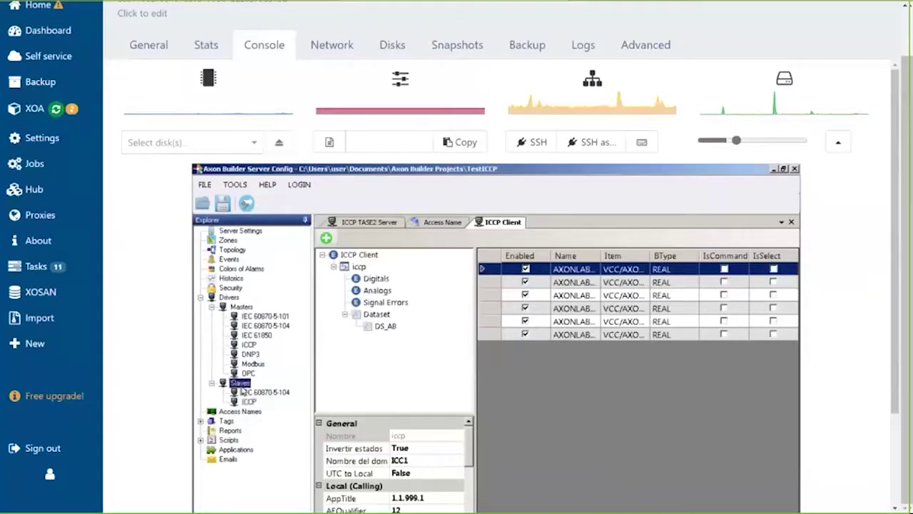
{"action": "left_click", "coordinate": [258, 393]}
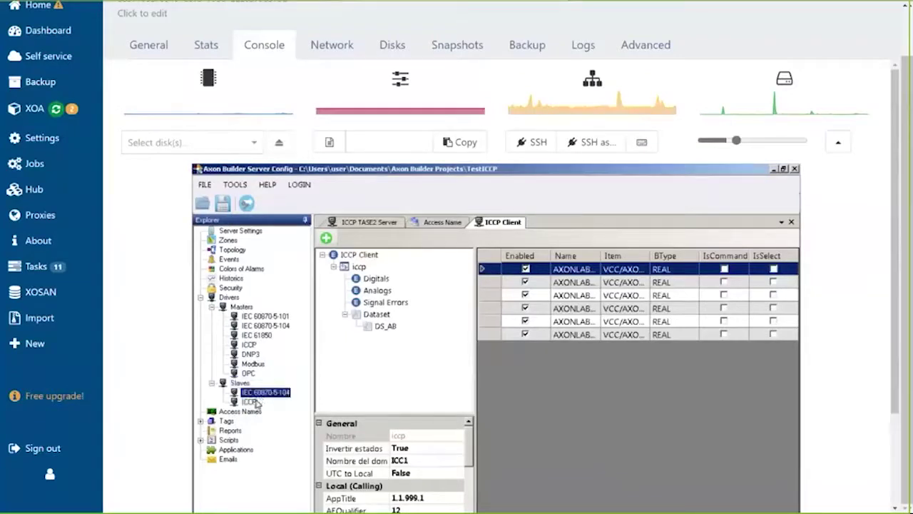
{"action": "left_click", "coordinate": [255, 403]}
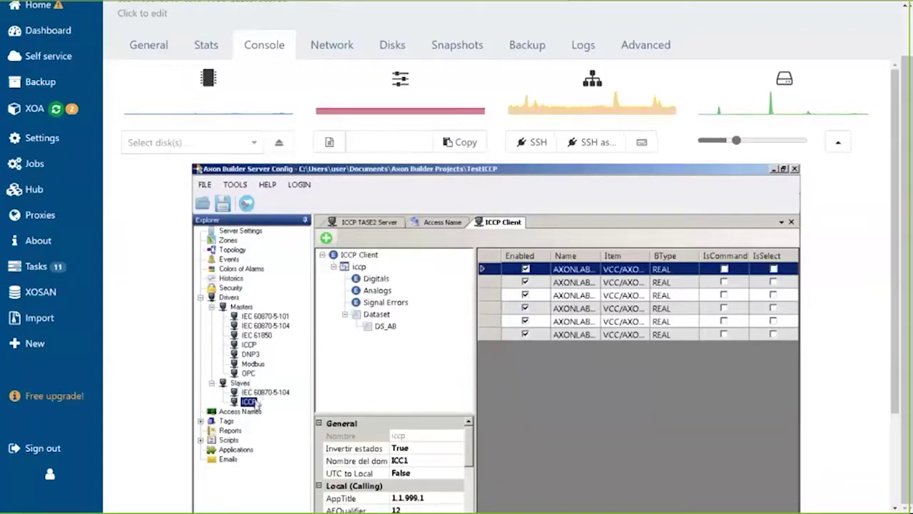
{"action": "double_click", "coordinate": [255, 403]}
{"action": "left_click", "coordinate": [349, 268]}
{"action": "double_click", "coordinate": [350, 270]}
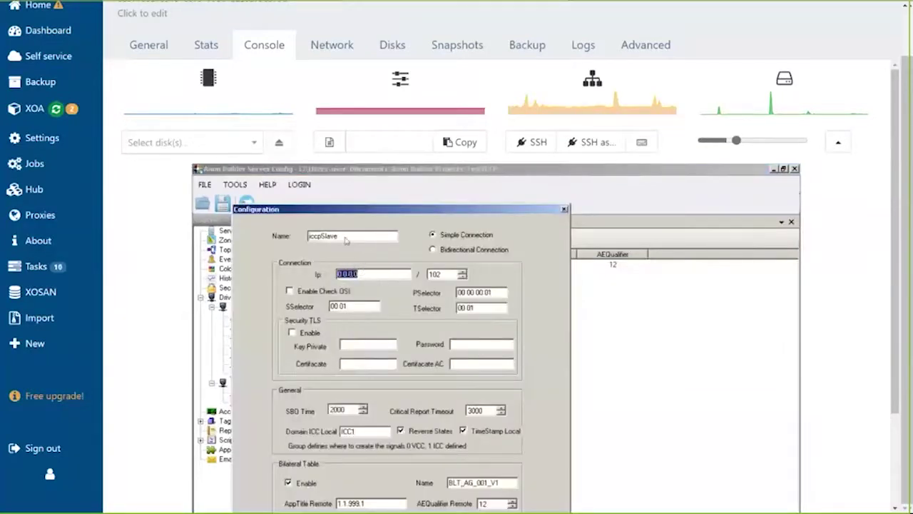
{"action": "left_click_drag", "start_coordinate": [346, 241], "coordinate": [279, 239]}
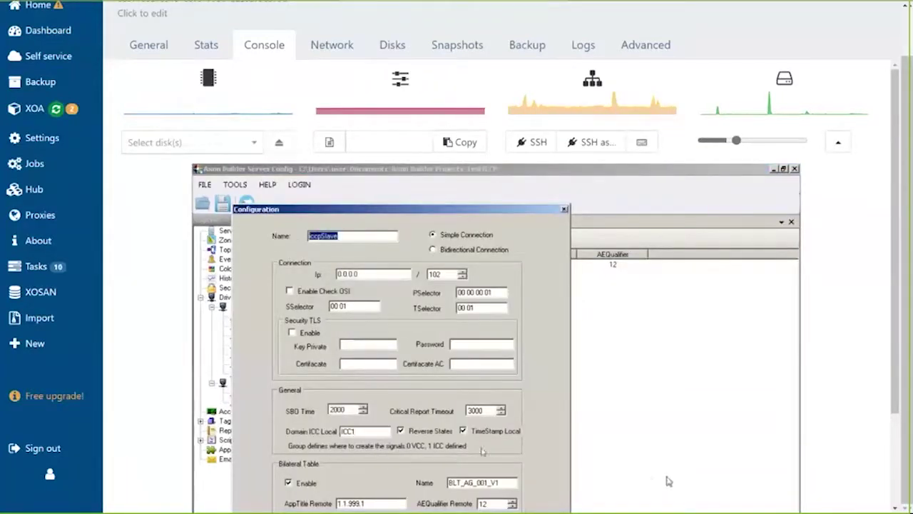
{"action": "scroll", "coordinate": [864, 232], "scroll_direction": "down", "scroll_amount": 3}
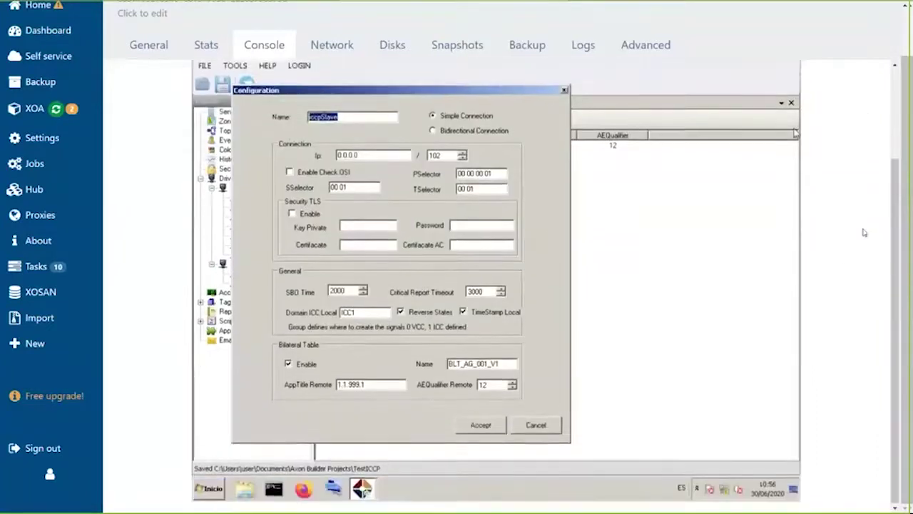
{"action": "left_click", "coordinate": [480, 425]}
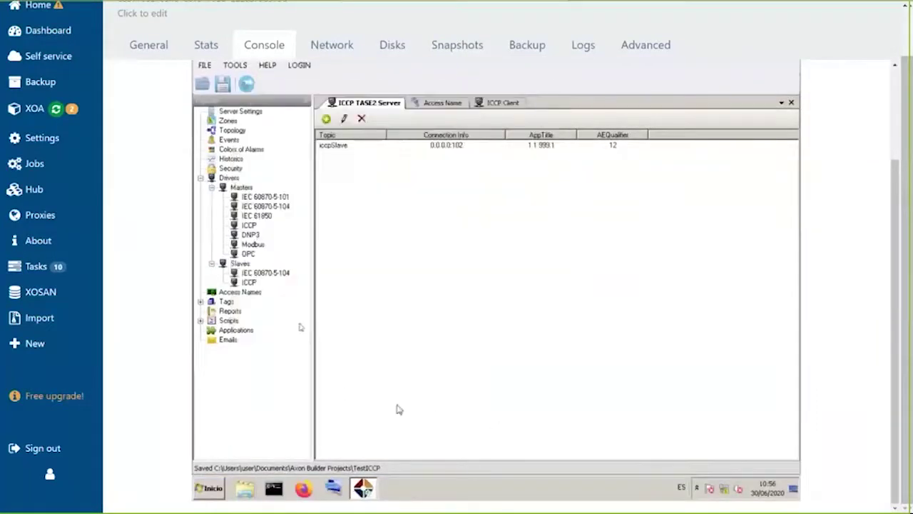
{"action": "left_click", "coordinate": [241, 295]}
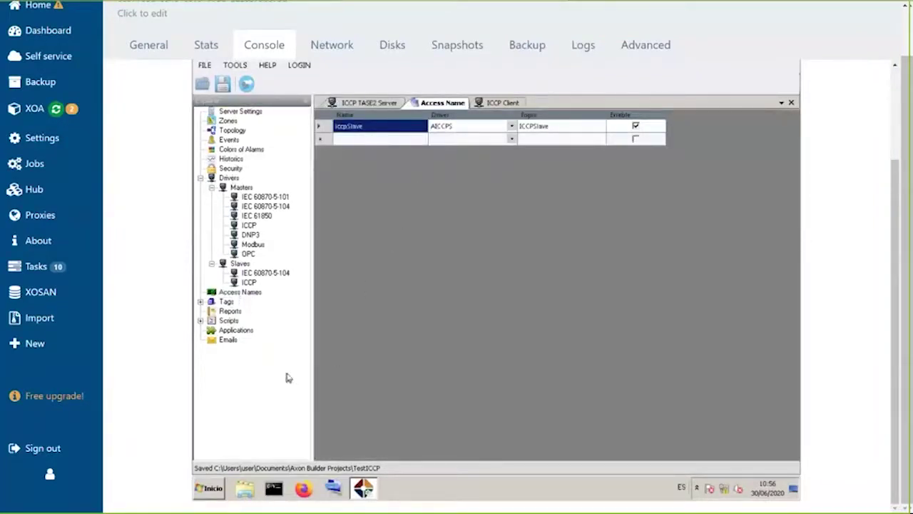
{"action": "left_click", "coordinate": [239, 292]}
Create a new unit among the slave tags and expand it to show its tag categories.
{"action": "left_click", "coordinate": [202, 301]}
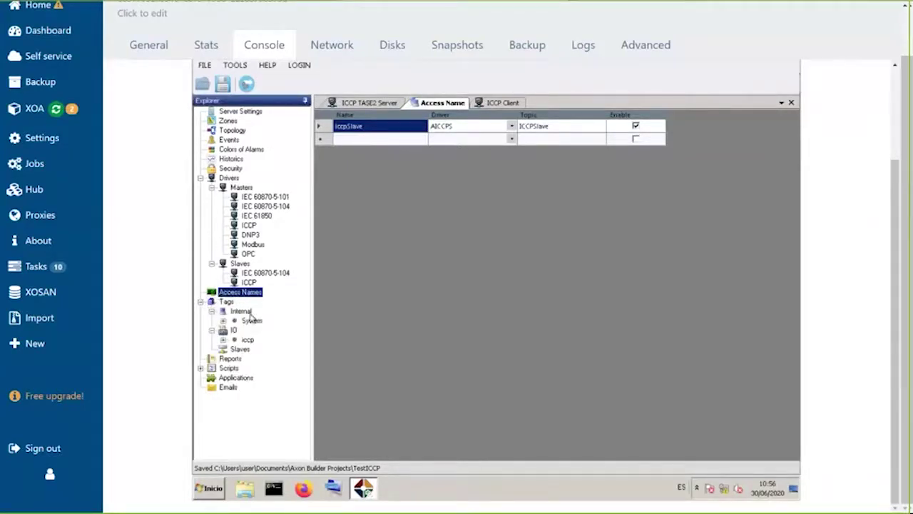
{"action": "double_click", "coordinate": [247, 340]}
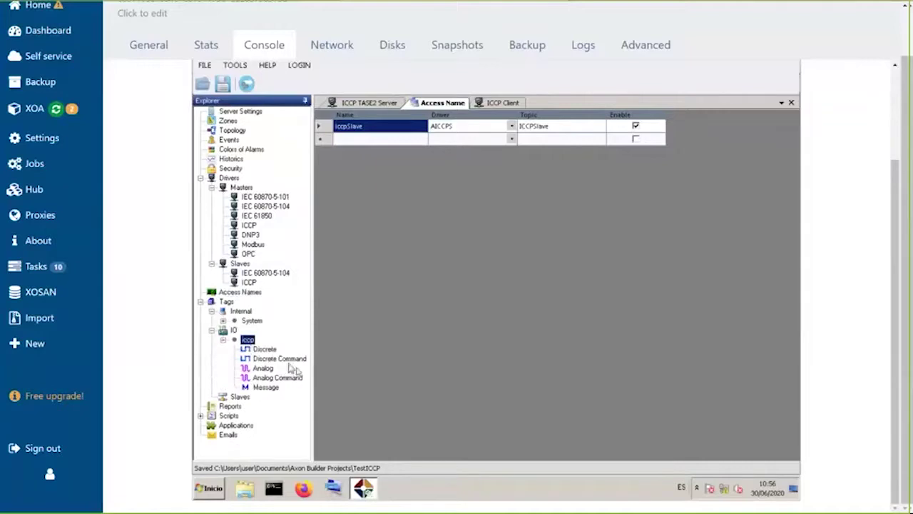
{"action": "left_click", "coordinate": [238, 397]}
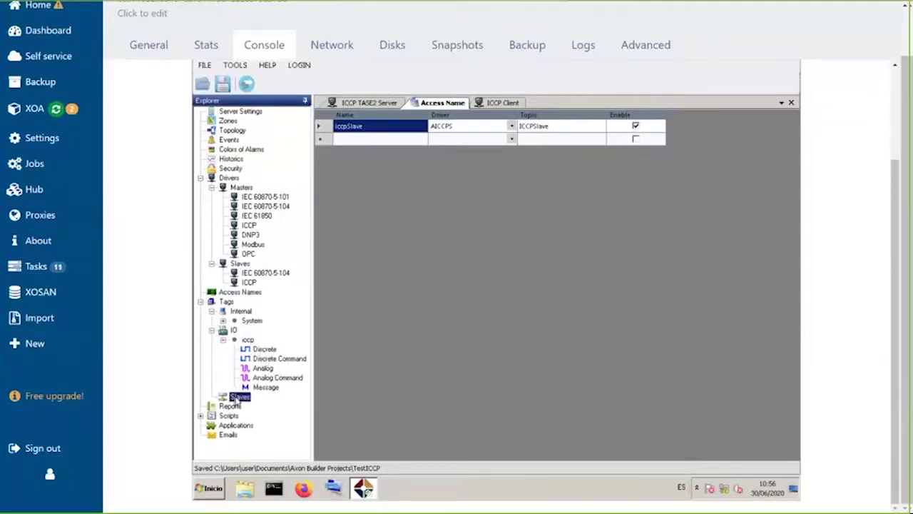
{"action": "right_click", "coordinate": [237, 399]}
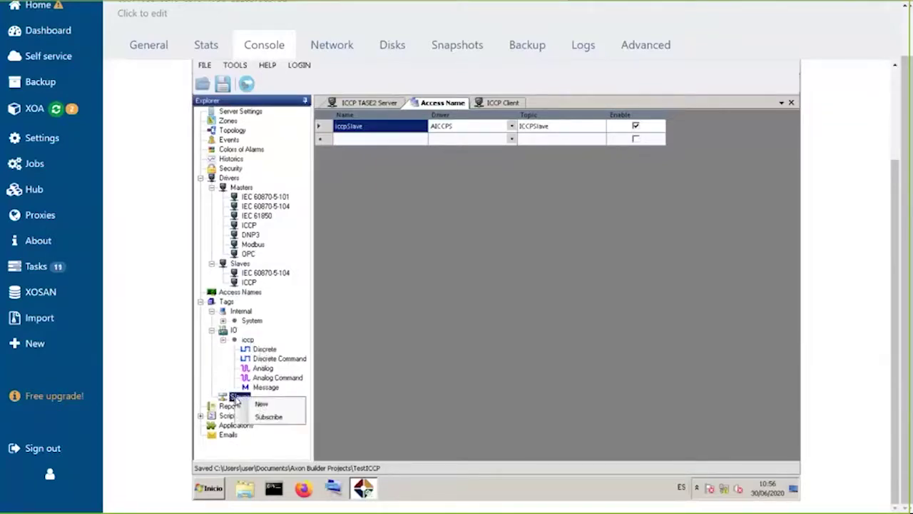
{"action": "left_click", "coordinate": [282, 404]}
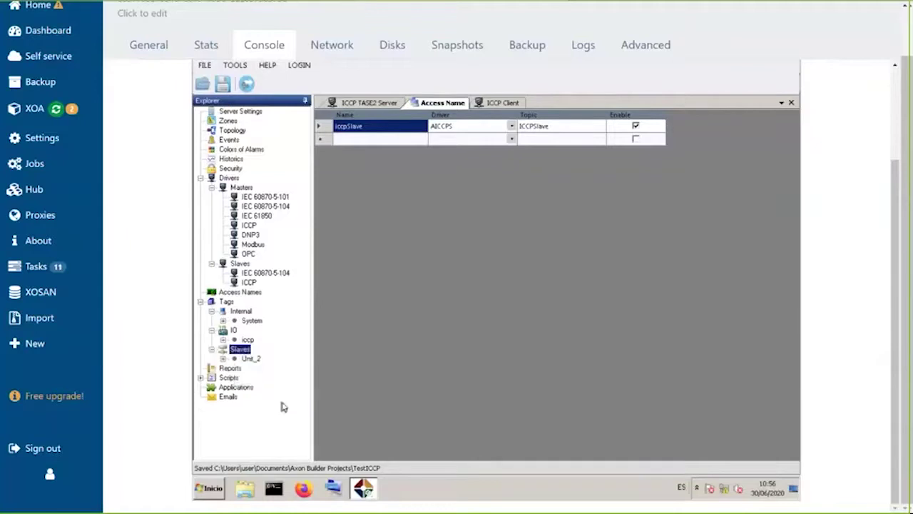
{"action": "left_click", "coordinate": [251, 359]}
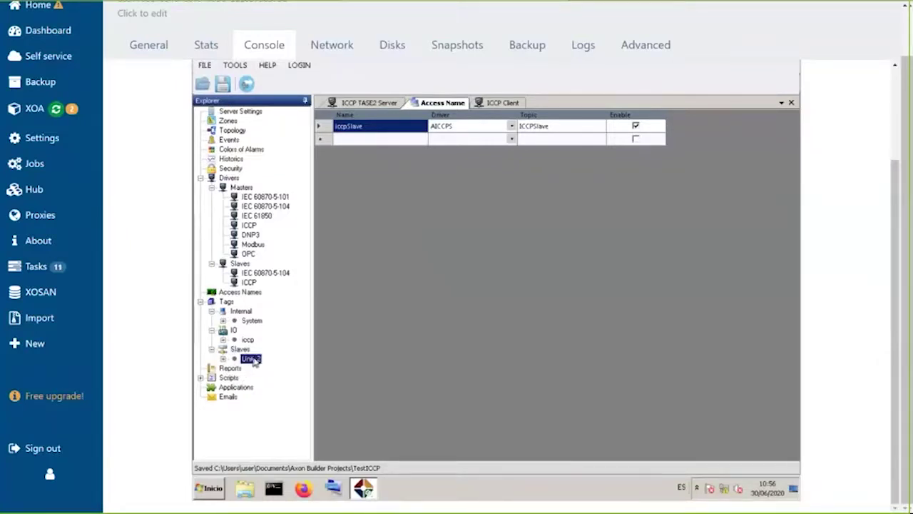
{"action": "double_click", "coordinate": [252, 358]}
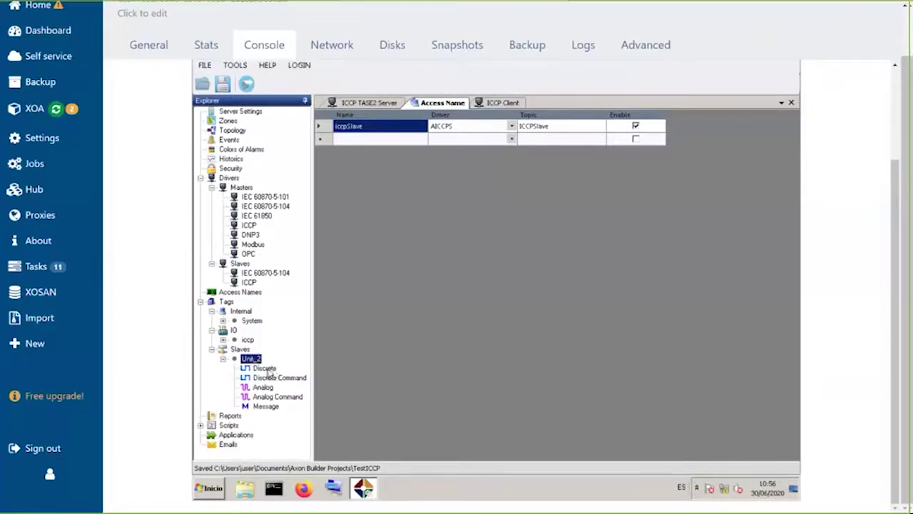
Subscribe slave unit Unit_2 to all signals of the iccp master unit, and check its discrete and analog tags.
{"action": "right_click", "coordinate": [239, 350]}
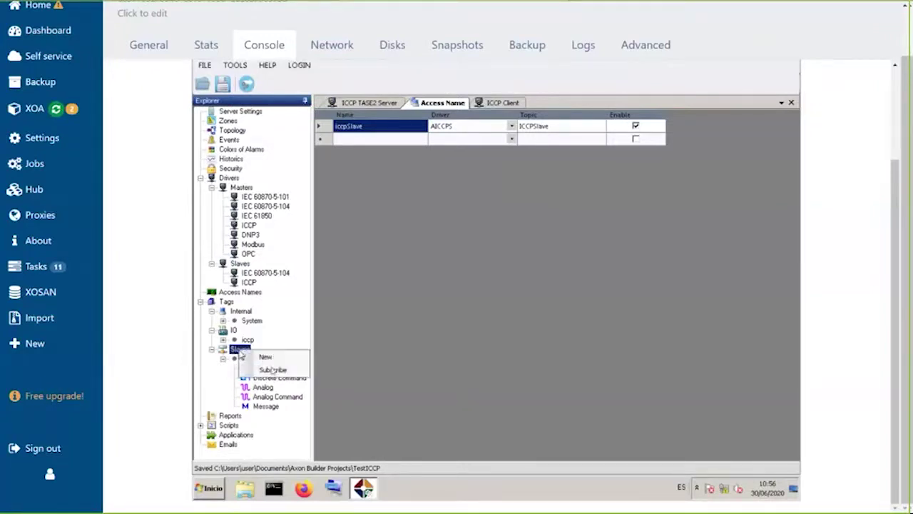
{"action": "left_click", "coordinate": [273, 370]}
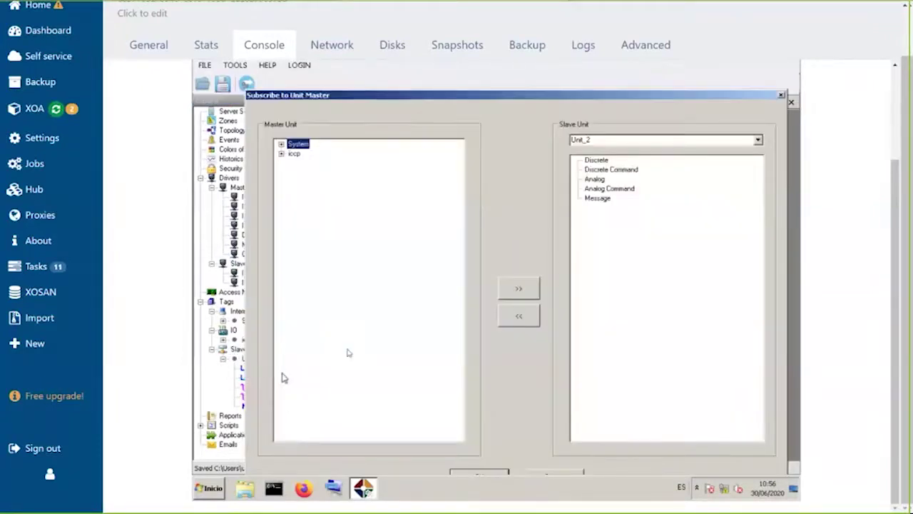
{"action": "left_click", "coordinate": [297, 154]}
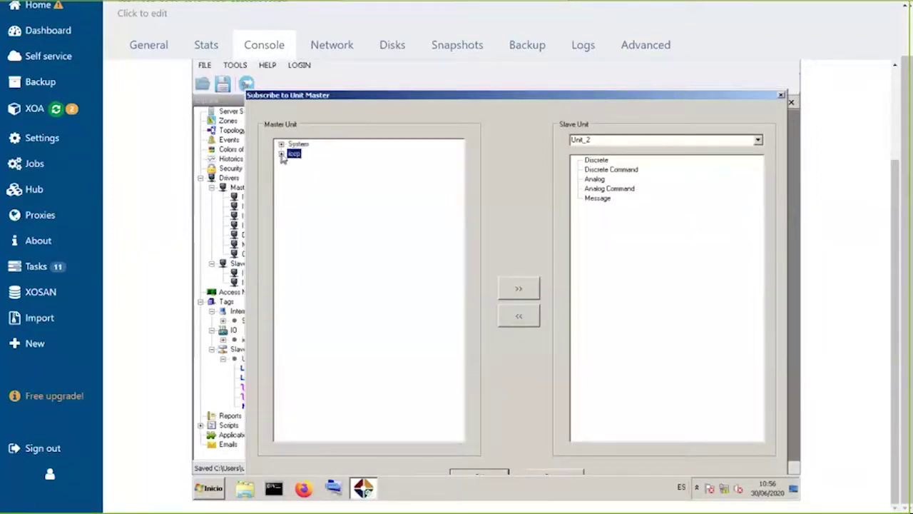
{"action": "left_click", "coordinate": [282, 155]}
{"action": "left_click", "coordinate": [519, 293]}
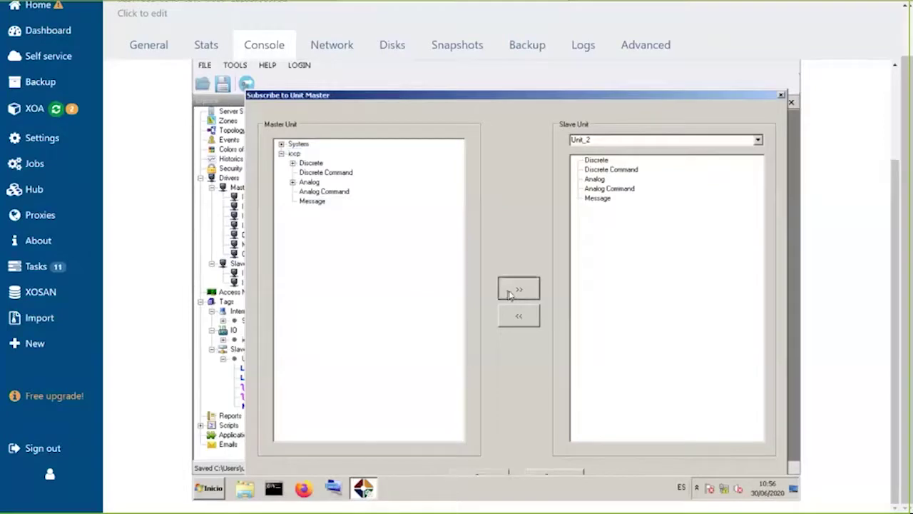
{"action": "left_click", "coordinate": [515, 471]}
{"action": "double_click", "coordinate": [270, 368]}
{"action": "double_click", "coordinate": [264, 387]}
Assign the iccpSlave access name to all of Unit_2's discrete tags, and open its analog tags.
{"action": "double_click", "coordinate": [275, 369]}
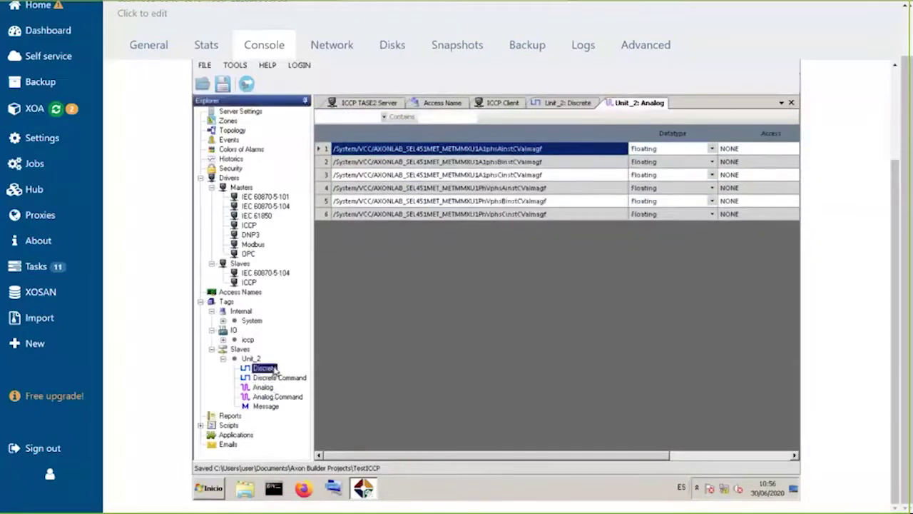
{"action": "left_click", "coordinate": [762, 151]}
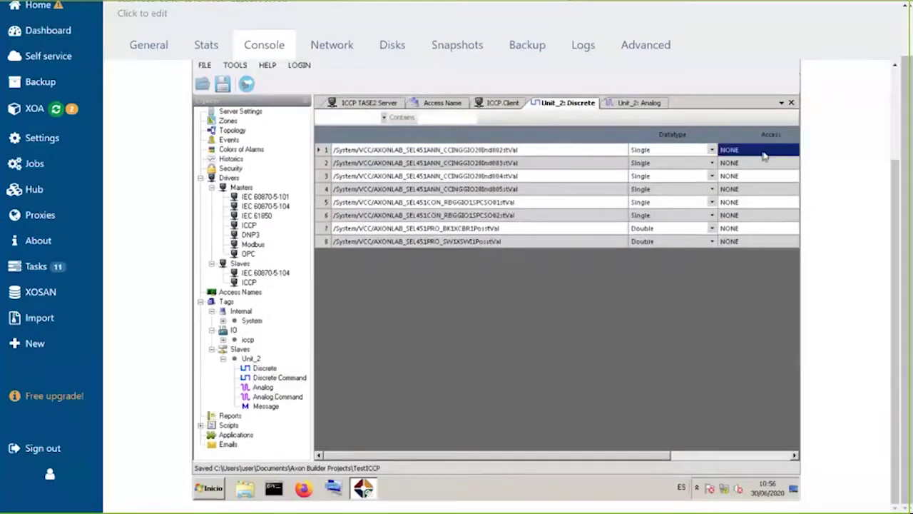
{"action": "left_click", "coordinate": [764, 155]}
{"action": "left_click", "coordinate": [763, 156]}
{"action": "left_click", "coordinate": [763, 156]}
{"action": "left_click", "coordinate": [768, 169]}
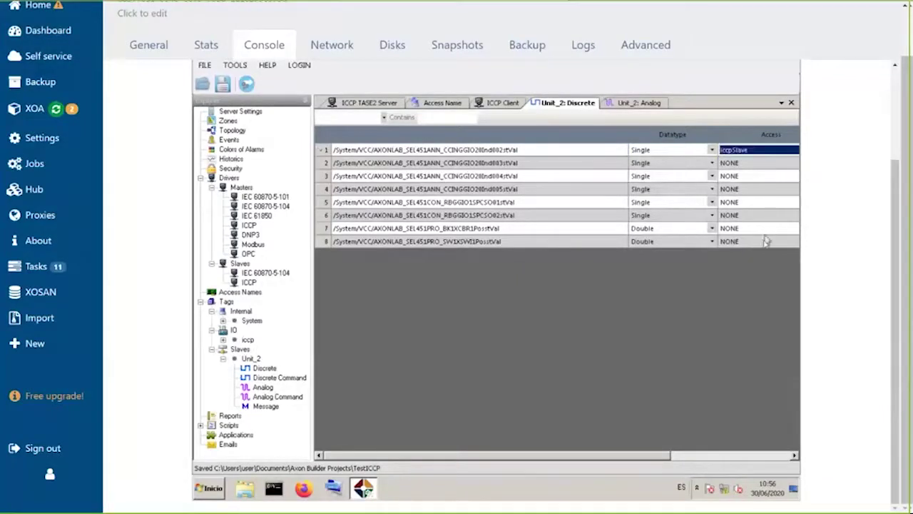
{"action": "left_click_drag", "start_coordinate": [763, 243], "coordinate": [761, 149]}
{"action": "right_click", "coordinate": [763, 155]}
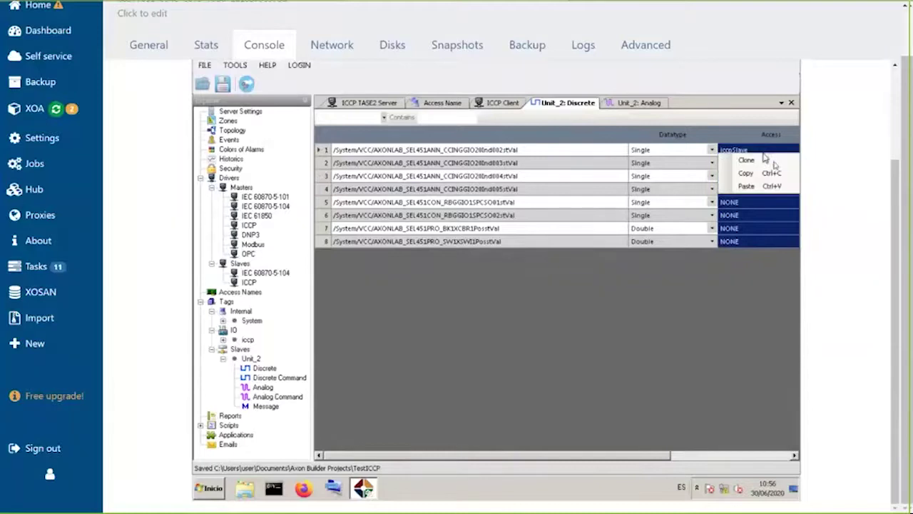
{"action": "left_click", "coordinate": [772, 169]}
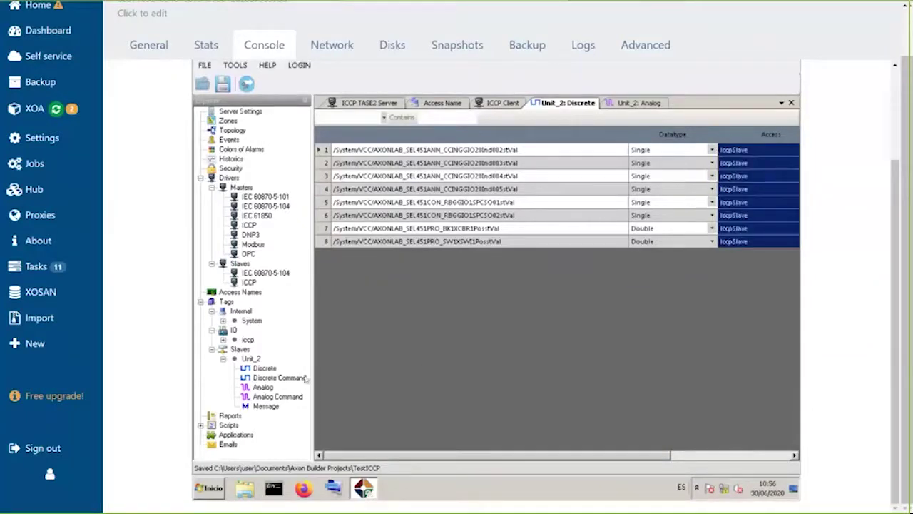
{"action": "double_click", "coordinate": [262, 386]}
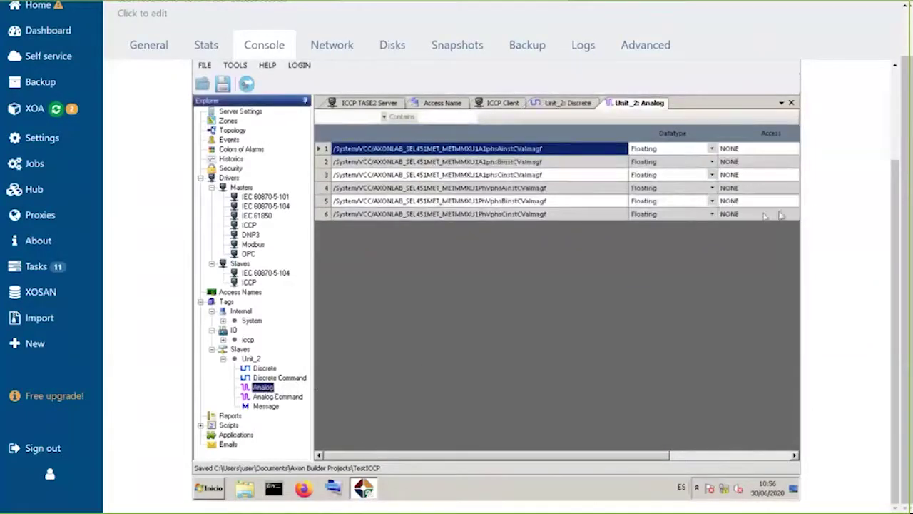
{"action": "left_click_drag", "start_coordinate": [780, 215], "coordinate": [769, 150]}
{"action": "right_click", "coordinate": [769, 152]}
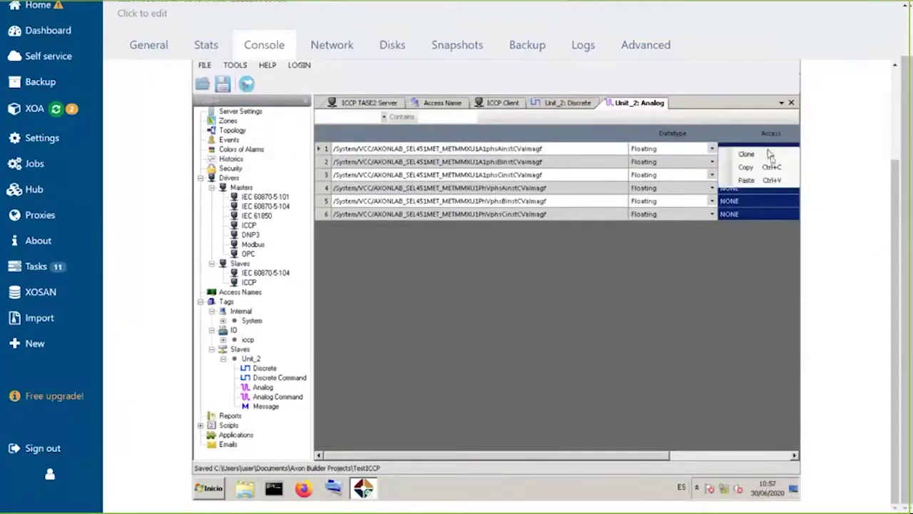
{"action": "left_click", "coordinate": [757, 158]}
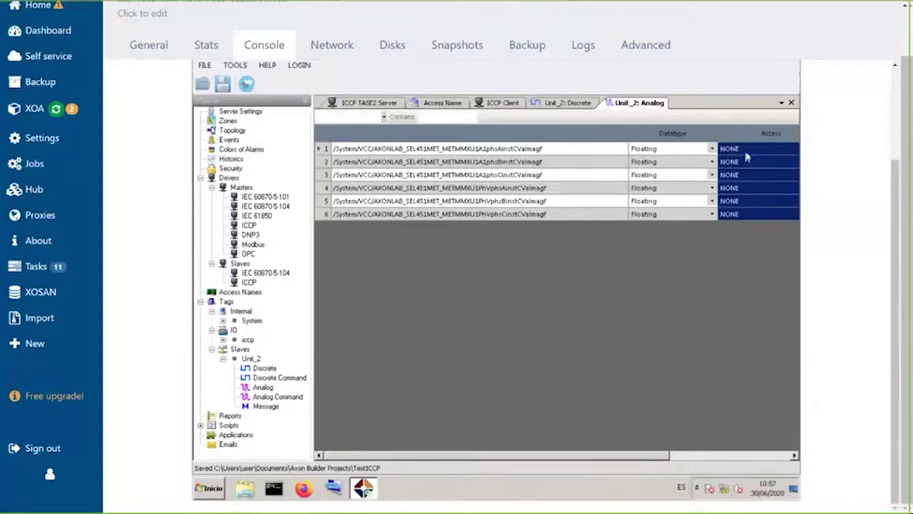
{"action": "right_click", "coordinate": [748, 155]}
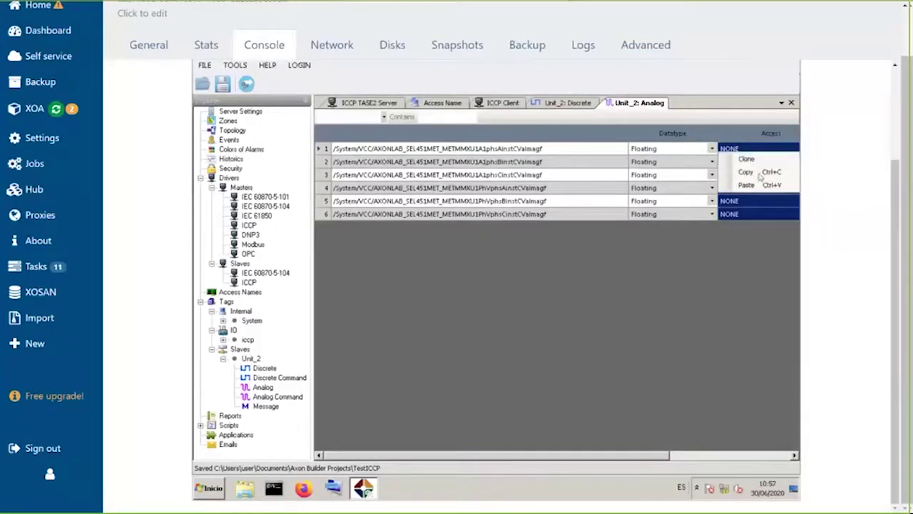
Assign the iccpSlave access name to Unit_2's analog tags, starting with the first tag and cloning it to the rest.
{"action": "left_click", "coordinate": [749, 150]}
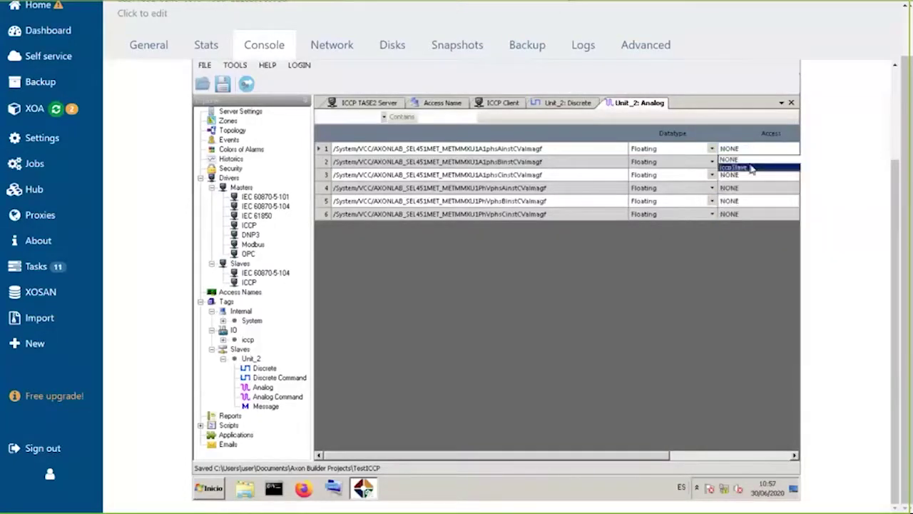
{"action": "left_click", "coordinate": [750, 167]}
{"action": "left_click_drag", "start_coordinate": [749, 214], "coordinate": [747, 160]}
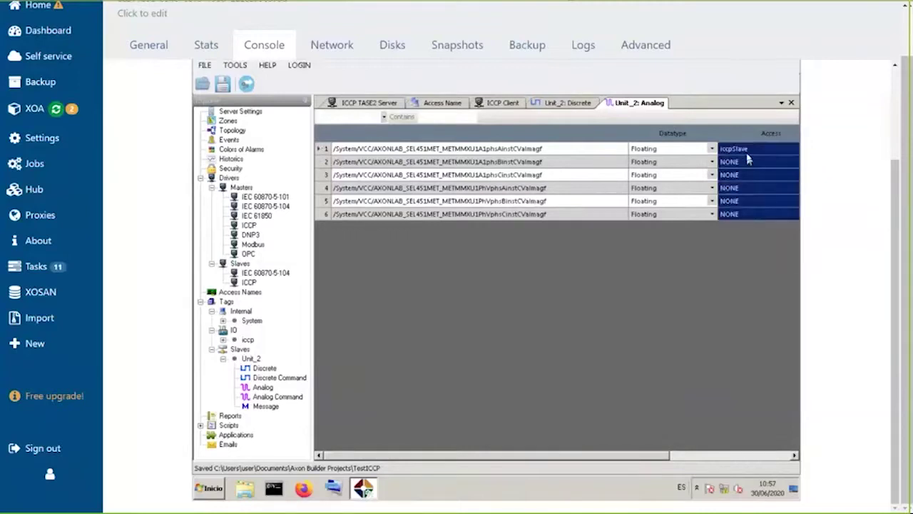
Apply the iccpSlave access to all six analog tags and copy their tag names.
{"action": "right_click", "coordinate": [747, 156]}
{"action": "left_click", "coordinate": [749, 185]}
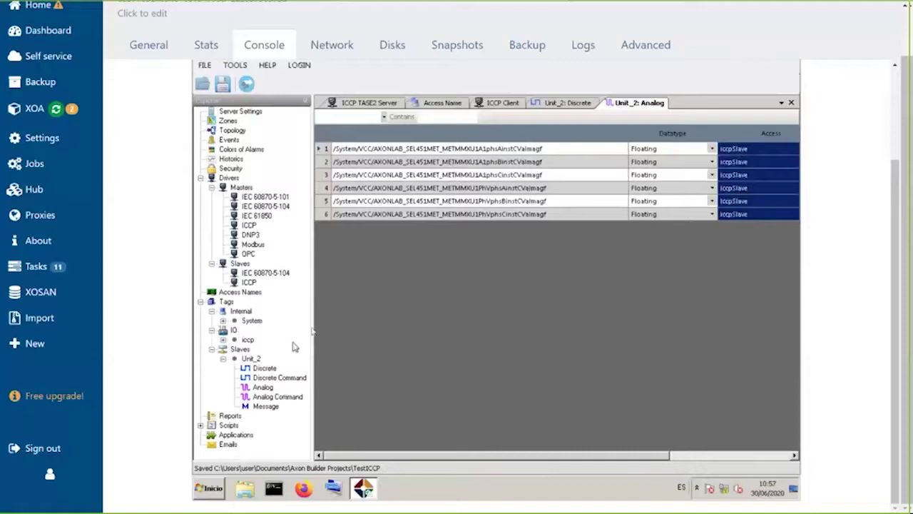
{"action": "left_click", "coordinate": [388, 150]}
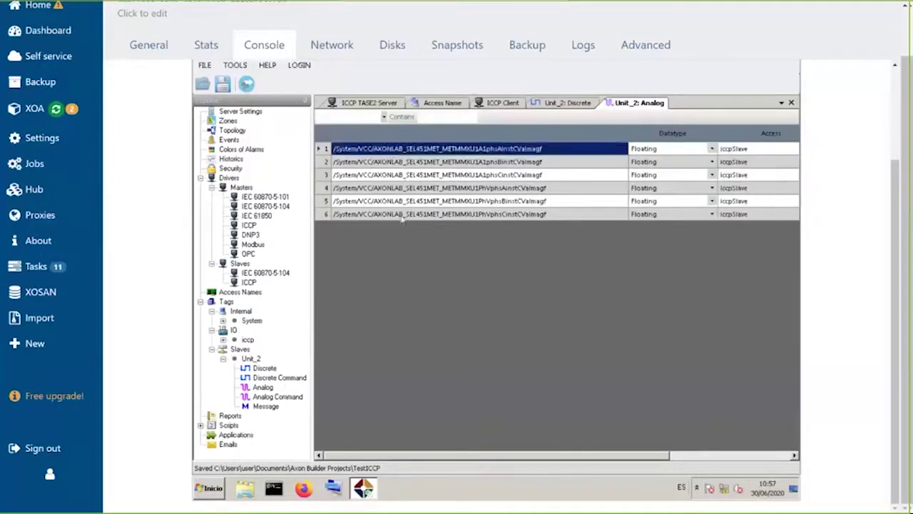
{"action": "left_click", "coordinate": [401, 216], "text": "shift"}
{"action": "key", "text": "ctrl+c"}
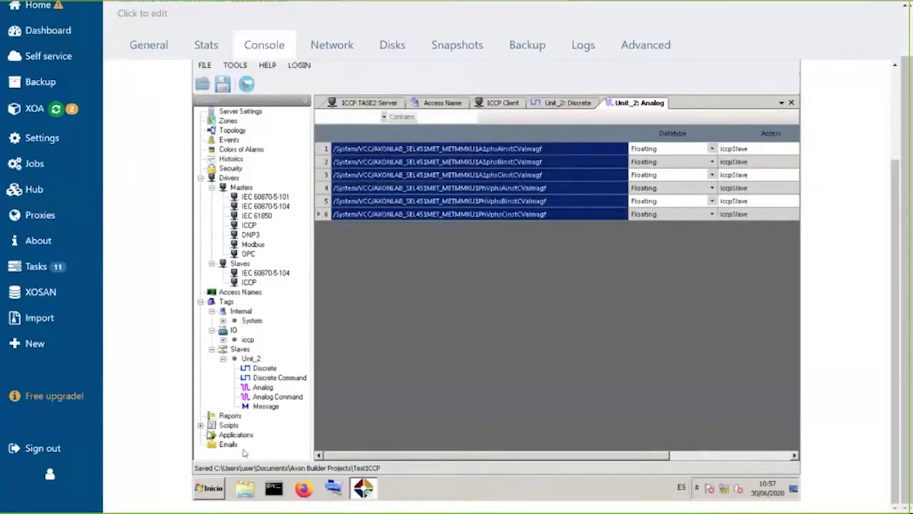
Open Notepad++ and paste the copied analog tag names into a new document.
{"action": "left_click", "coordinate": [210, 488]}
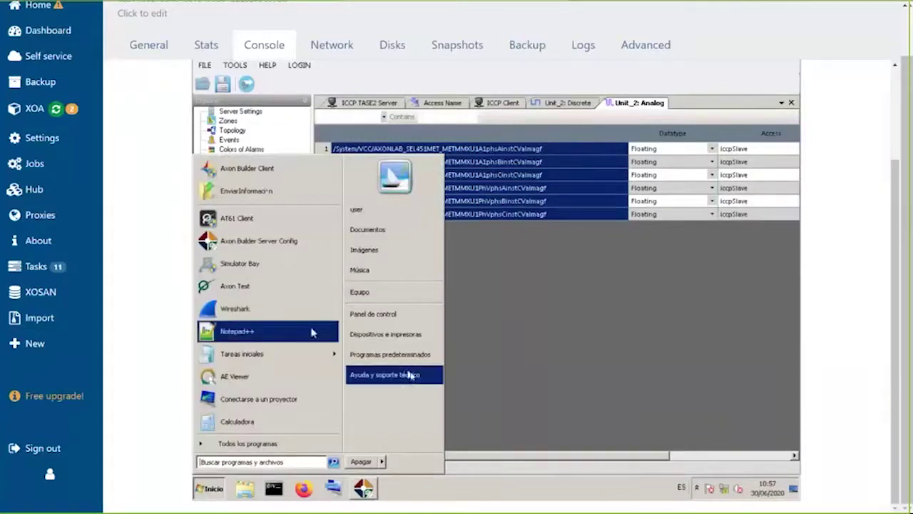
{"action": "type", "text": "not"}
{"action": "key", "text": "BackSpace"}
{"action": "key", "text": "BackSpace"}
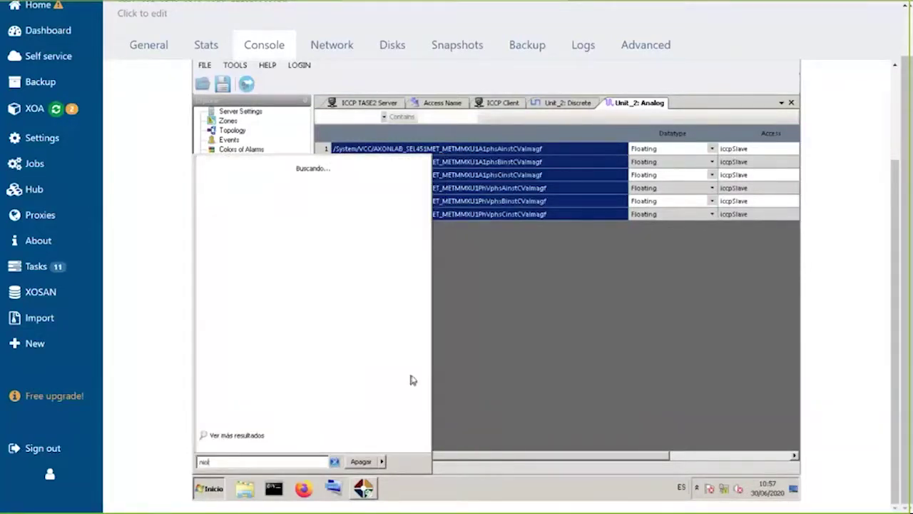
{"action": "type", "text": "ote"}
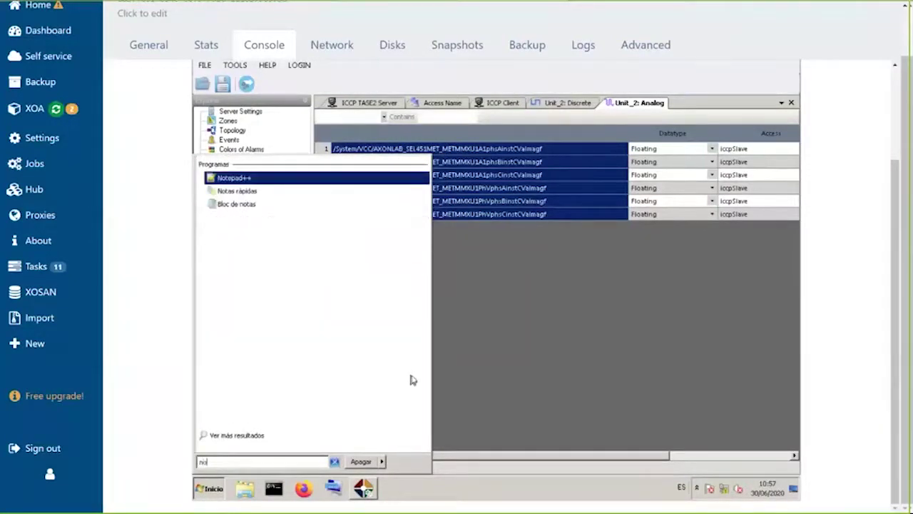
{"action": "left_click", "coordinate": [256, 179]}
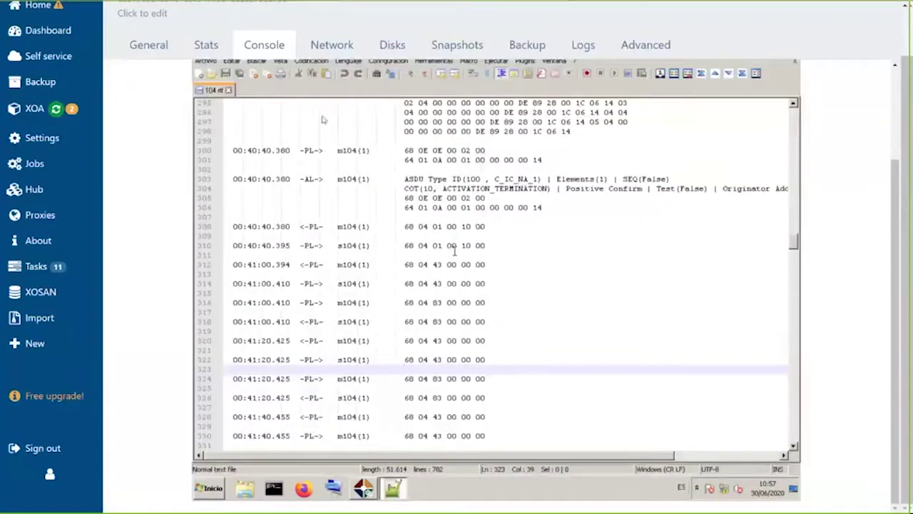
{"action": "double_click", "coordinate": [259, 92]}
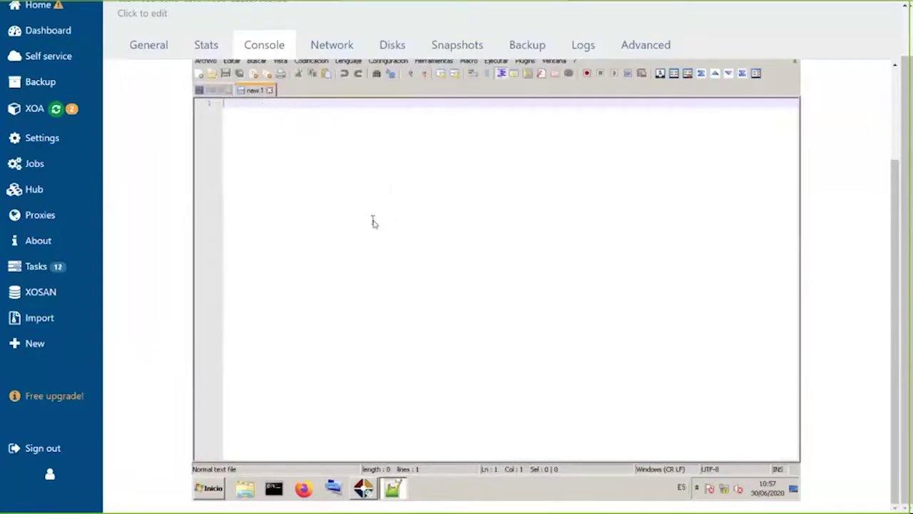
{"action": "key", "text": "ctrl+v"}
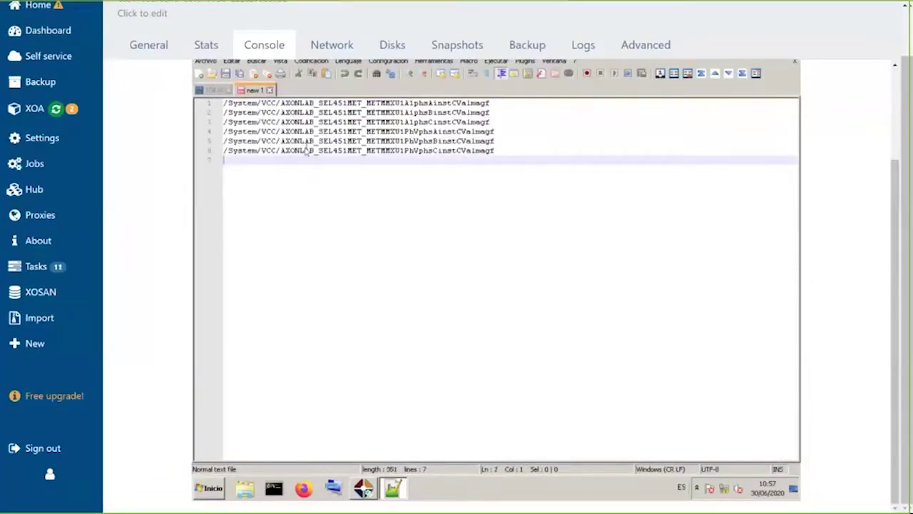
Delete the /System/VCC/AXONLAB_ prefix from all six tag lines and select the shortened names.
{"action": "left_click_drag", "start_coordinate": [318, 156], "coordinate": [206, 105]}
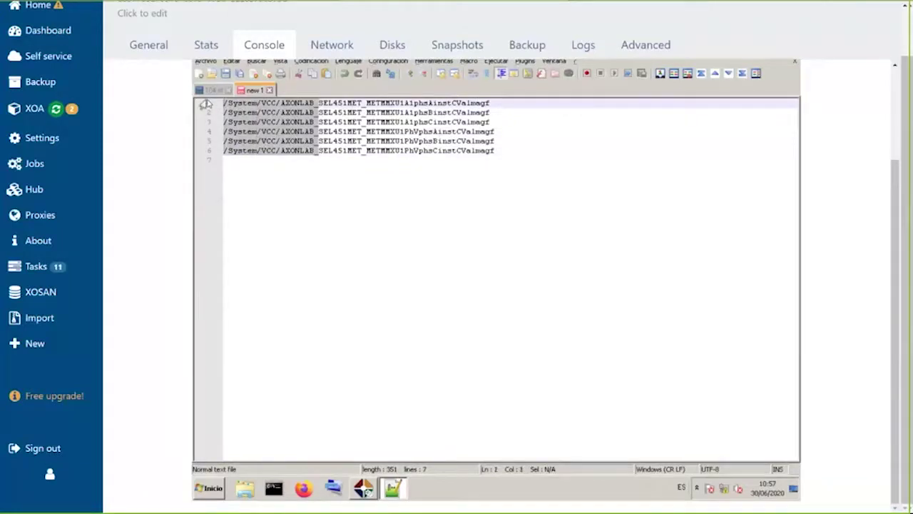
{"action": "key", "text": "Delete"}
{"action": "left_click_drag", "start_coordinate": [416, 151], "coordinate": [157, 68]}
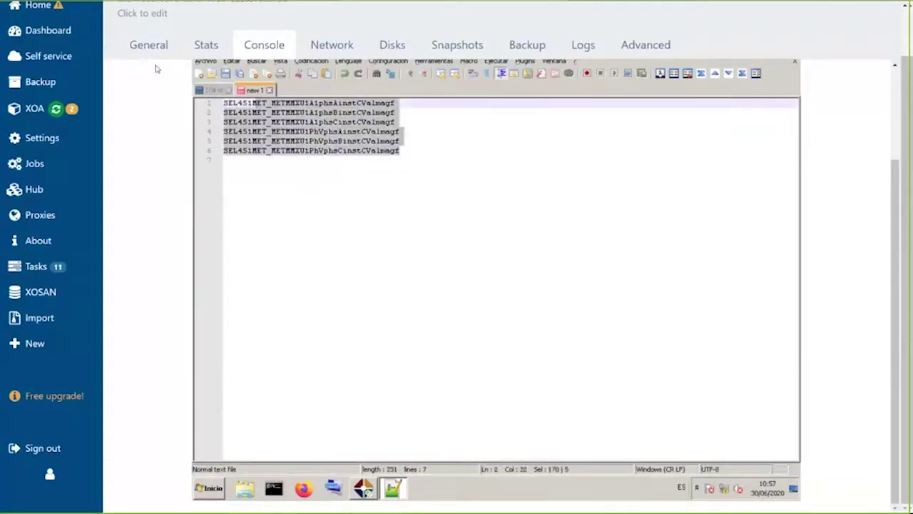
{"action": "key", "text": "alt+Tab"}
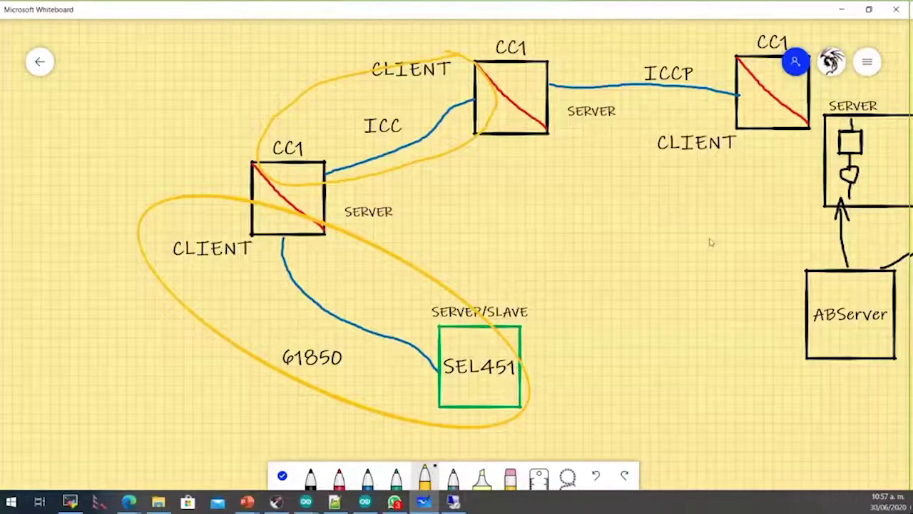
{"action": "key", "text": "alt+Tab"}
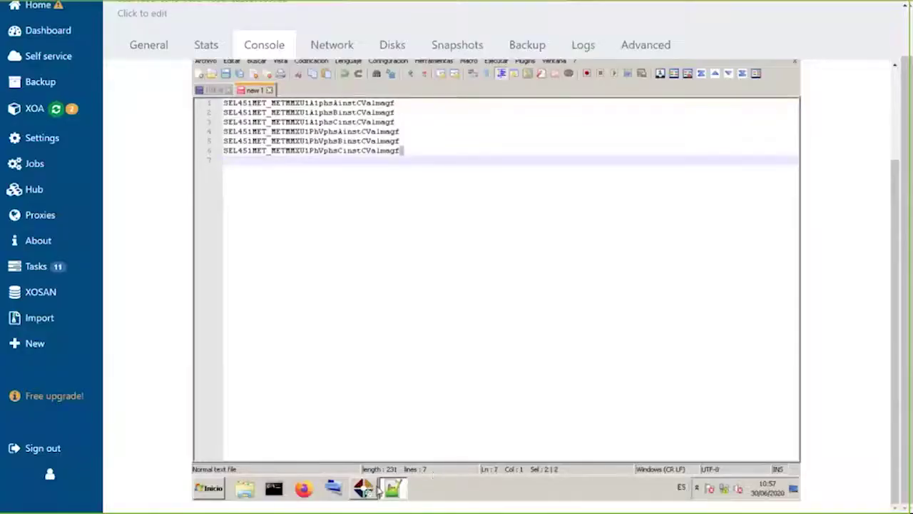
Switch to Axon Builder Server Config and paste the copied names into the Item column of the six analog tags.
{"action": "mouse_move", "coordinate": [364, 488]}
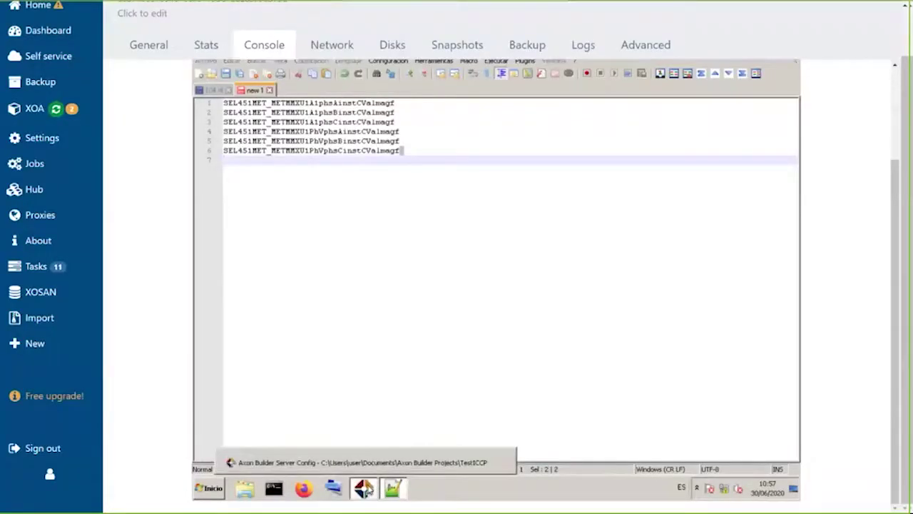
{"action": "left_click", "coordinate": [365, 488]}
{"action": "left_click_drag", "start_coordinate": [570, 455], "coordinate": [750, 463]}
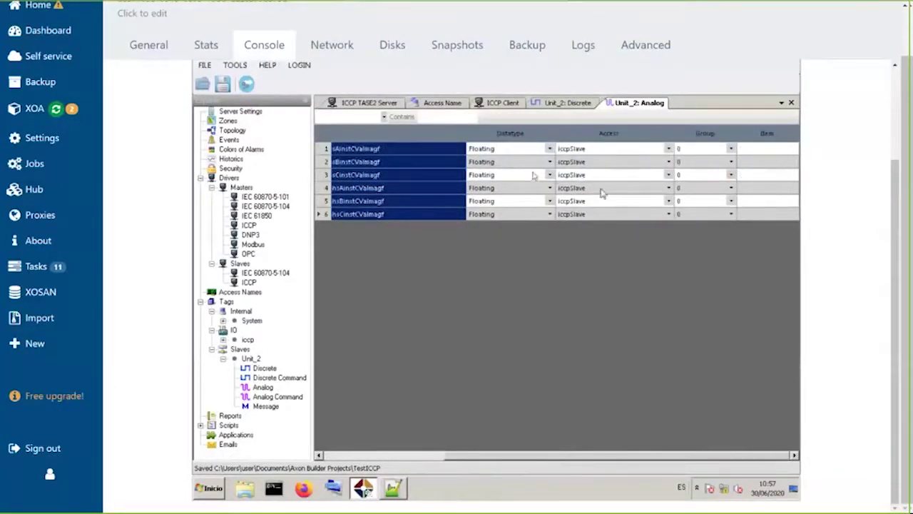
{"action": "left_click", "coordinate": [751, 151]}
{"action": "key", "text": "ctrl+v"}
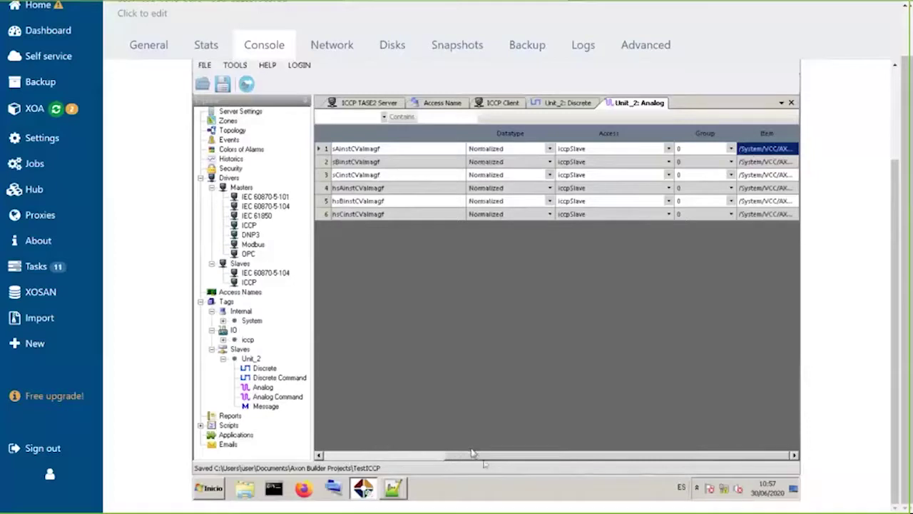
Try to set the datatype of the first analog tag to Floating and extend the selection to all six tags.
{"action": "left_click", "coordinate": [355, 455]}
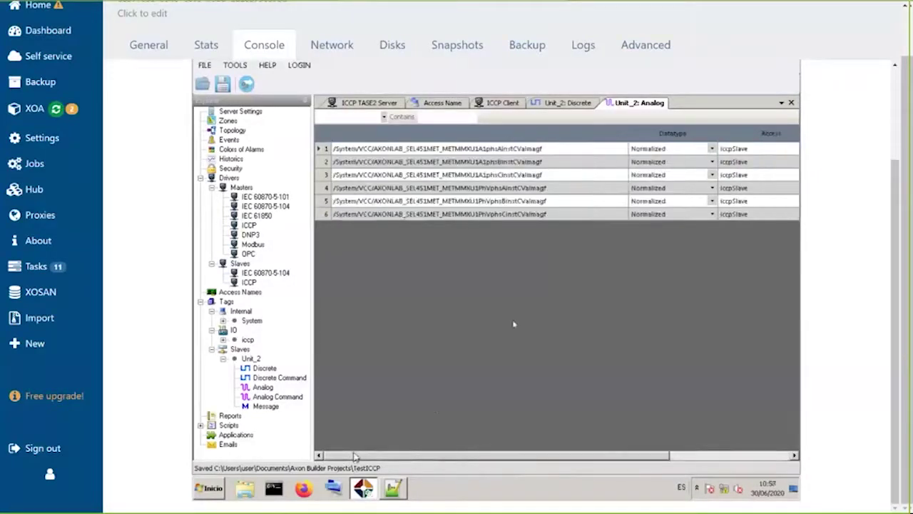
{"action": "left_click", "coordinate": [711, 150]}
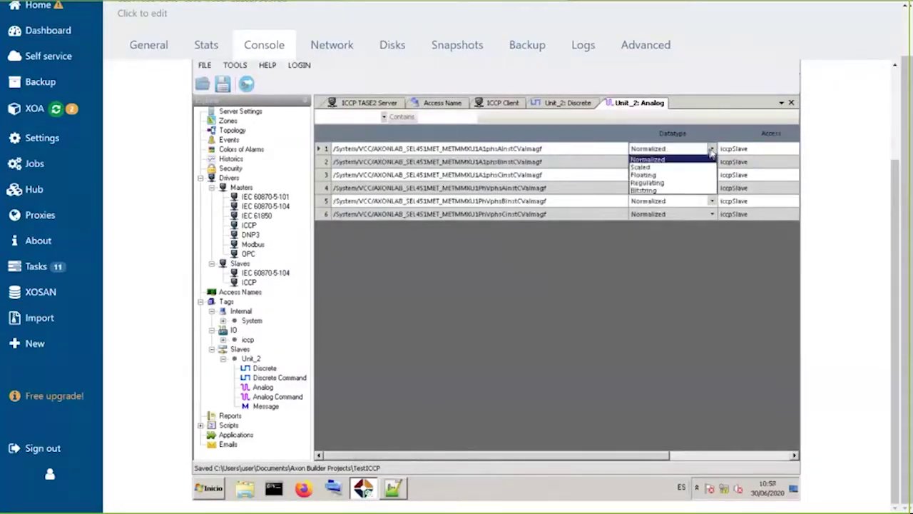
{"action": "left_click", "coordinate": [688, 176]}
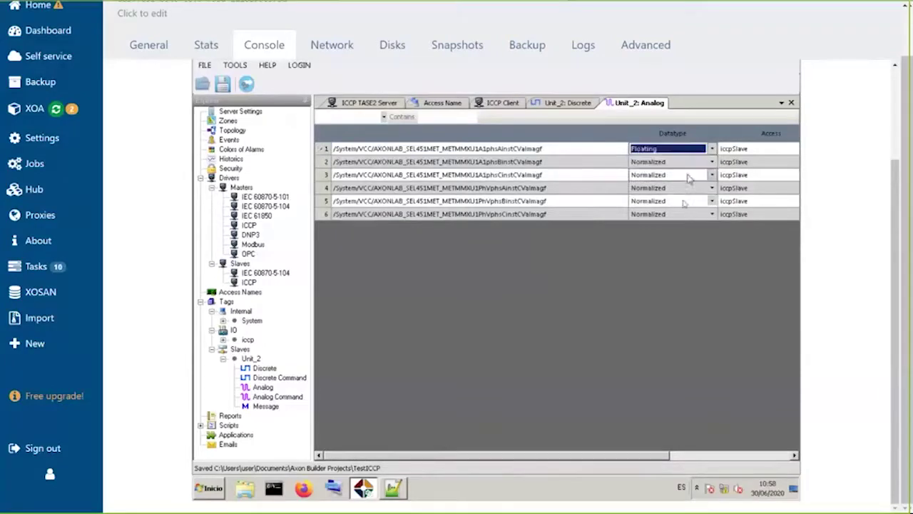
{"action": "left_click", "coordinate": [678, 214], "text": "shift"}
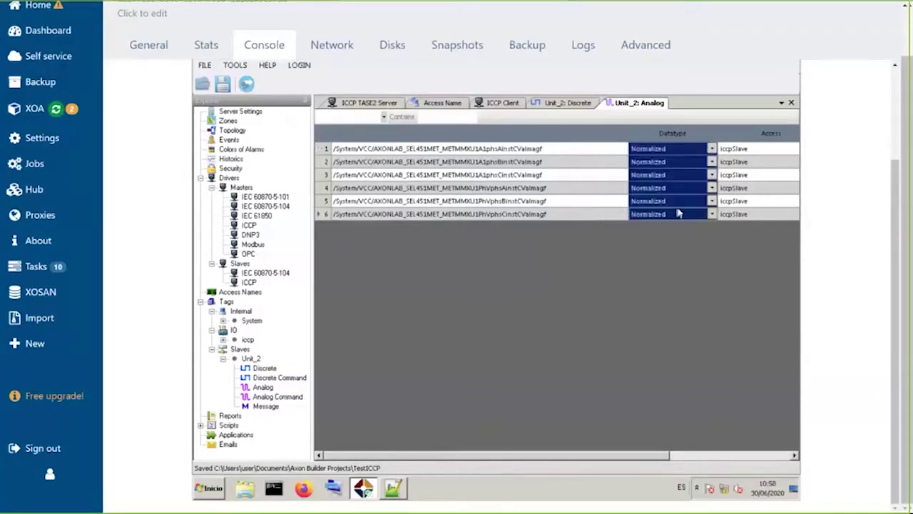
Try the Scaled datatype on the first analog tag, then put it back to Normalized.
{"action": "left_click", "coordinate": [674, 150]}
{"action": "left_click", "coordinate": [711, 150]}
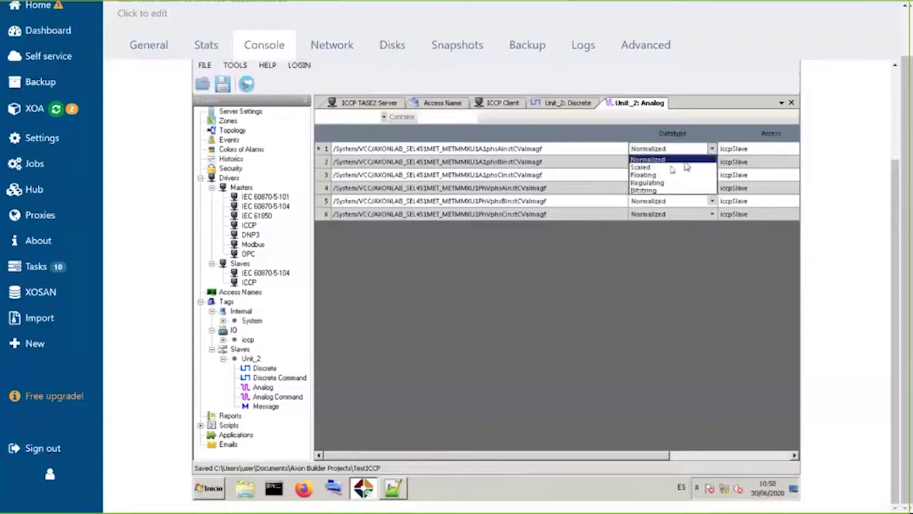
{"action": "left_click", "coordinate": [663, 167]}
{"action": "left_click", "coordinate": [711, 148]}
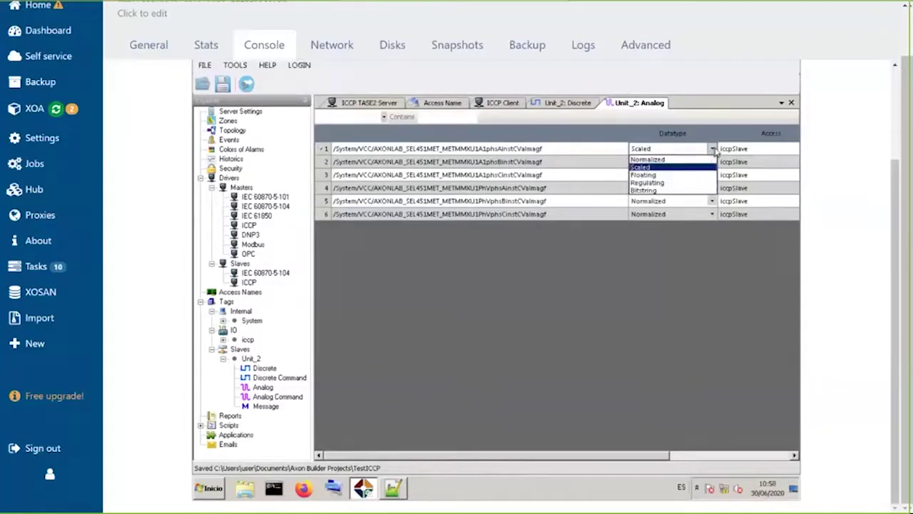
{"action": "left_click", "coordinate": [671, 161]}
{"action": "left_click", "coordinate": [674, 187]}
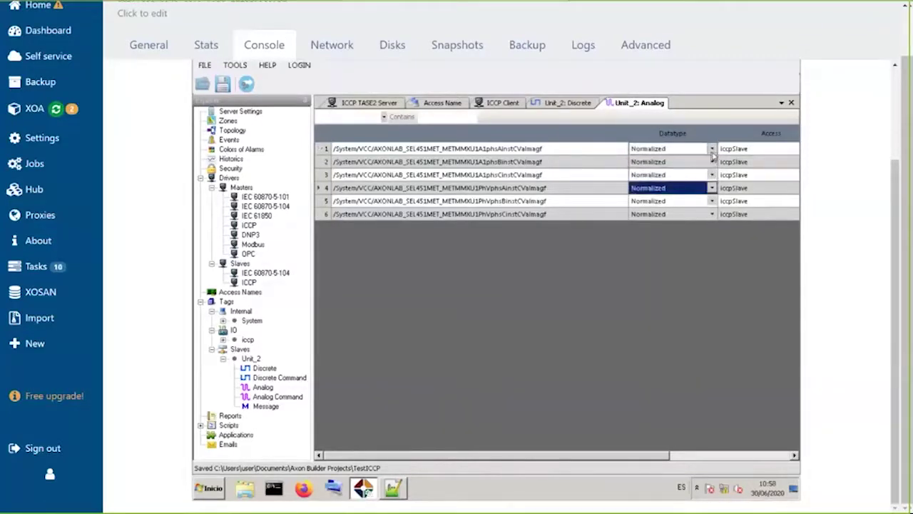
Try again to set the first analog tag's datatype to Floating.
{"action": "left_click", "coordinate": [712, 150]}
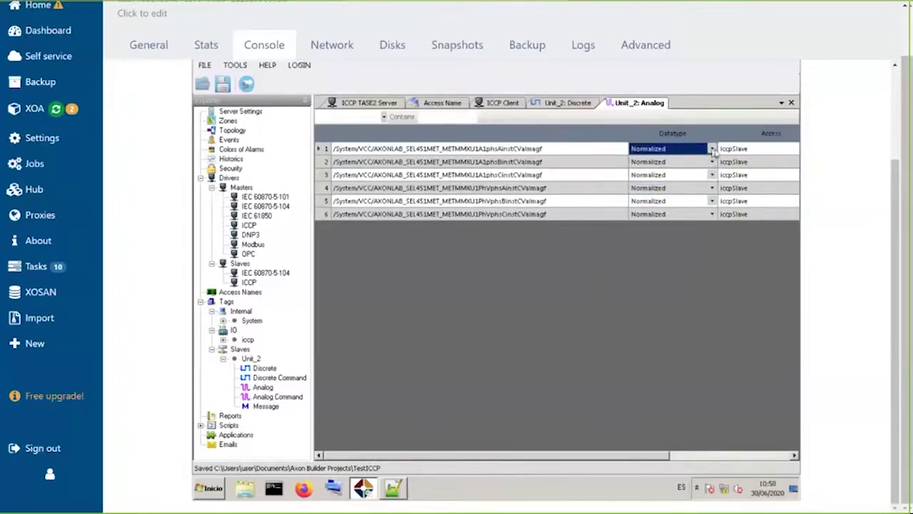
{"action": "left_click", "coordinate": [711, 148]}
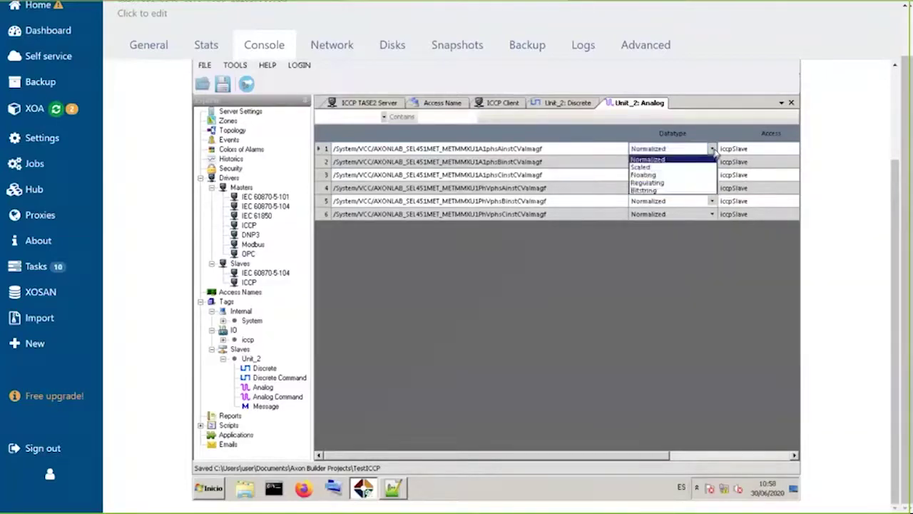
{"action": "left_click", "coordinate": [667, 175]}
{"action": "left_click", "coordinate": [667, 175]}
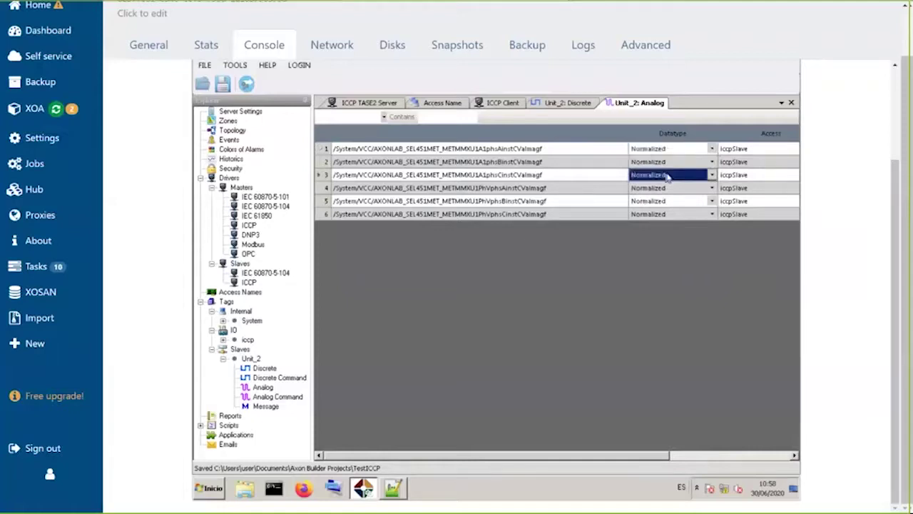
Try to set the first analog tag's datatype to Scaled and select the second tag's datatype.
{"action": "left_click", "coordinate": [706, 149]}
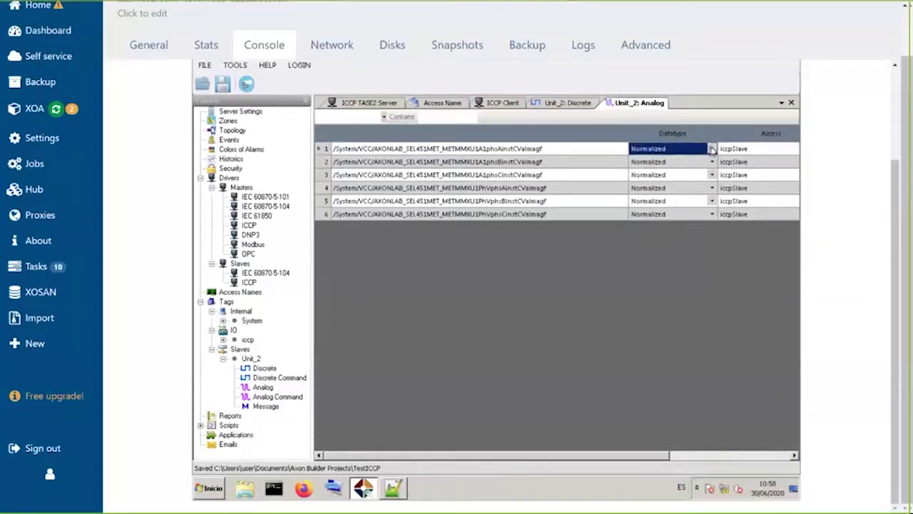
{"action": "left_click", "coordinate": [712, 148]}
{"action": "left_click", "coordinate": [669, 167]}
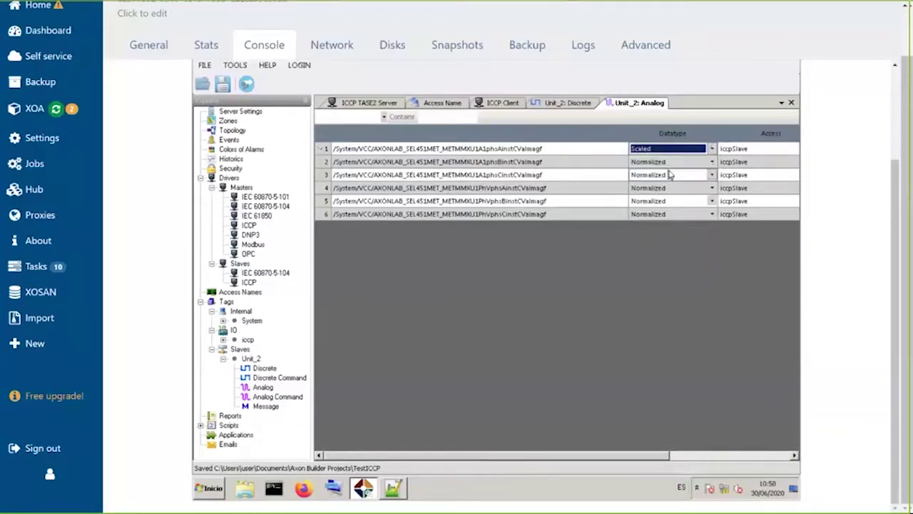
{"action": "left_click", "coordinate": [669, 175]}
{"action": "left_click", "coordinate": [712, 161]}
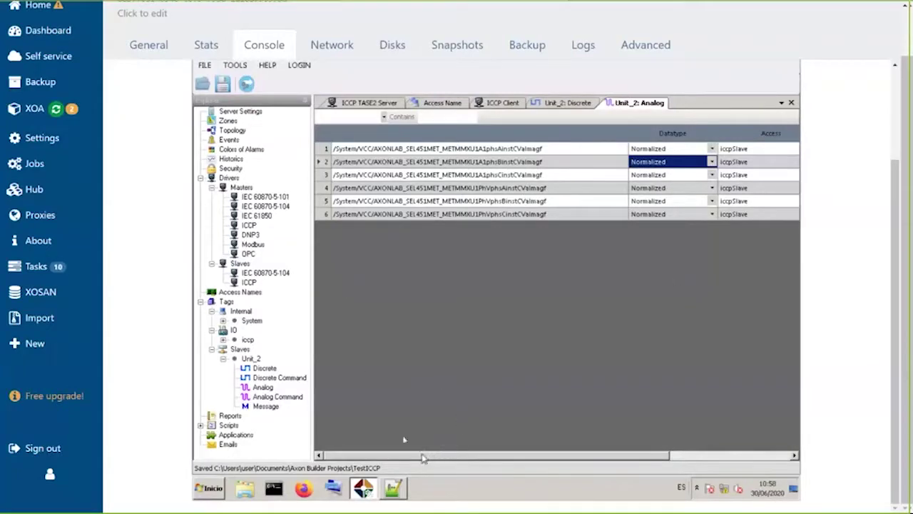
Open Unit_2's discrete tags and copy the names of all eight tags.
{"action": "left_click", "coordinate": [264, 387]}
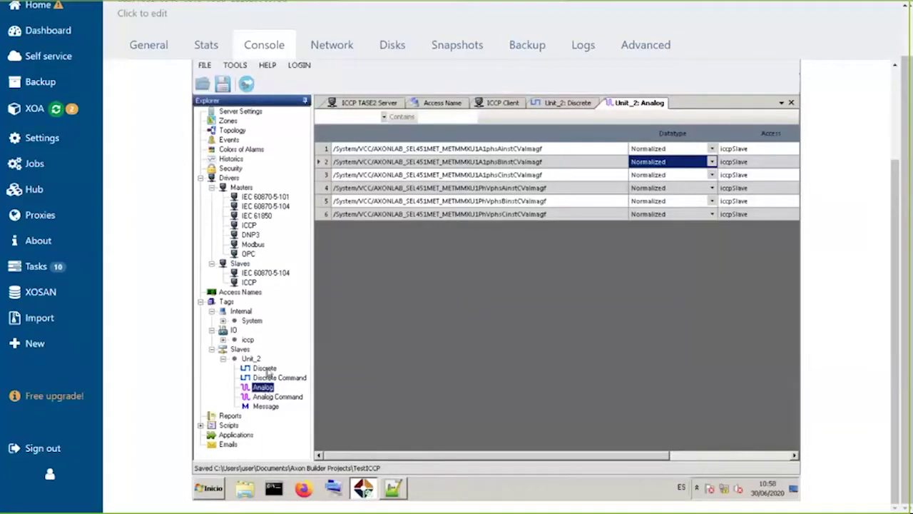
{"action": "left_click", "coordinate": [265, 368]}
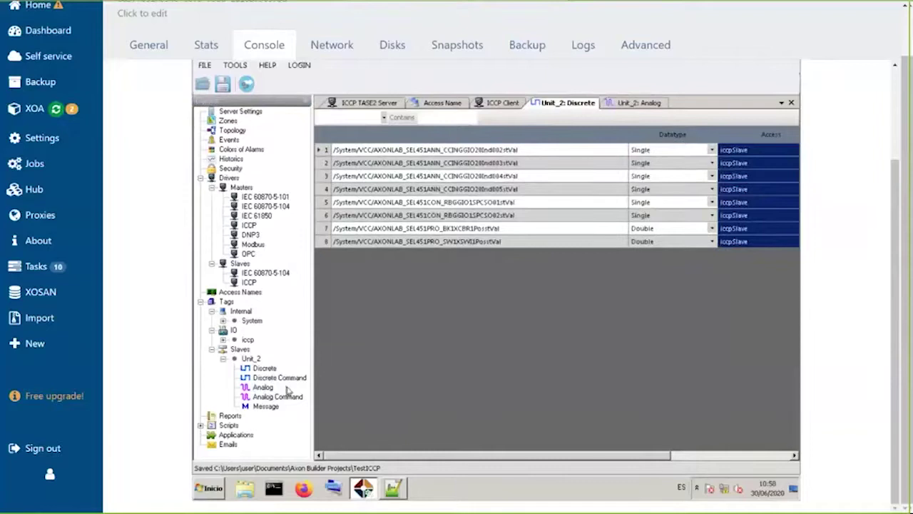
{"action": "left_click_drag", "start_coordinate": [451, 456], "coordinate": [635, 473]}
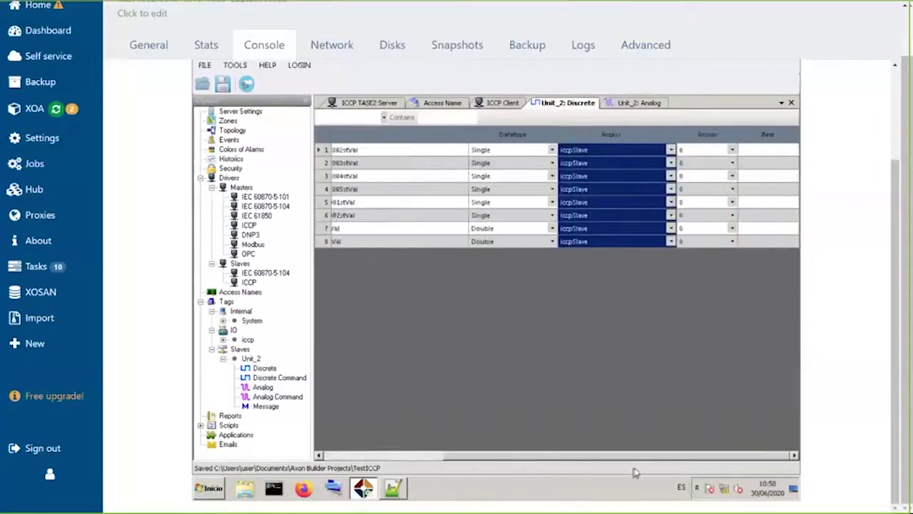
{"action": "left_click_drag", "start_coordinate": [425, 153], "coordinate": [439, 244]}
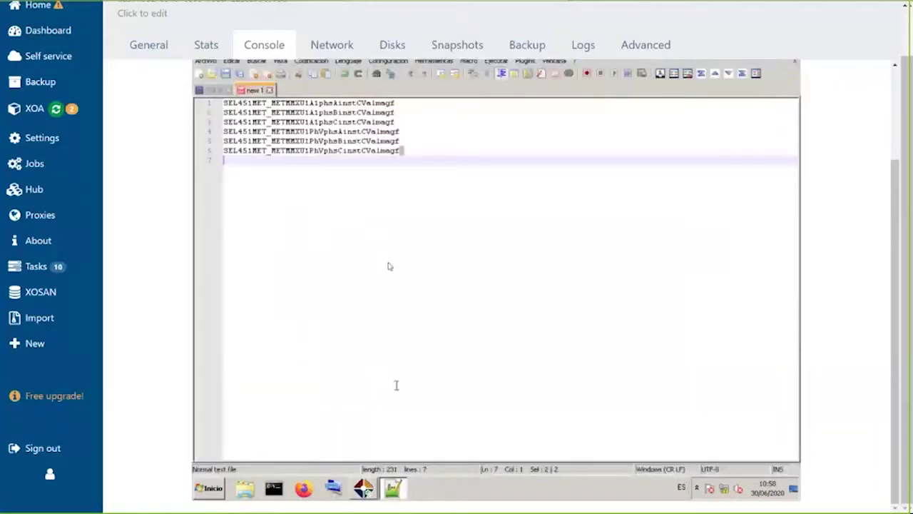
Switch to Notepad++ and paste the eight discrete tag names below the analog names, separated by three blank lines.
{"action": "left_click", "coordinate": [393, 489]}
{"action": "key", "text": "Return"}
{"action": "key", "text": "Return"}
{"action": "key", "text": "Return"}
{"action": "type", "text": "/System/VCC/AXONLAB_SEL451ANN_CCINGGIO20Ind002stVal /System/VCC/AXONLAB_SEL451ANN_CCINGGIO20Ind003stVal /System/VCC/AXONLAB_SEL451ANN_CCINGGIO20Ind004stVal /System/VCC/AXONLAB_SEL451ANN_CCINGGIO20Ind005stVal /System/VCC/AXONLAB_SEL451CON_RBGGIO1SPCSO01stVal /System/VCC/AXONLAB_SEL451CON_RBGGIO1SPCSO02stVal /System/VCC/AXONLAB_SEL451PRO_BK1XCBR1PosstVal /System/VCC/AXONLAB_SEL451PRO_SW1XSWI1PosstVal"}
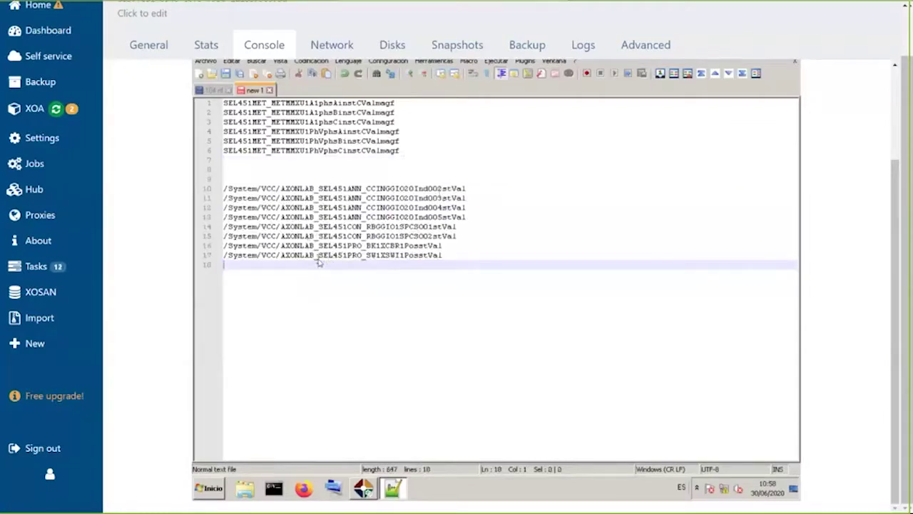
Remove the "/System/VCC/AXONLAB_" prefix from all eight discrete tag names at once.
{"action": "left_click", "coordinate": [319, 262]}
{"action": "left_click_drag", "start_coordinate": [319, 261], "coordinate": [221, 187]}
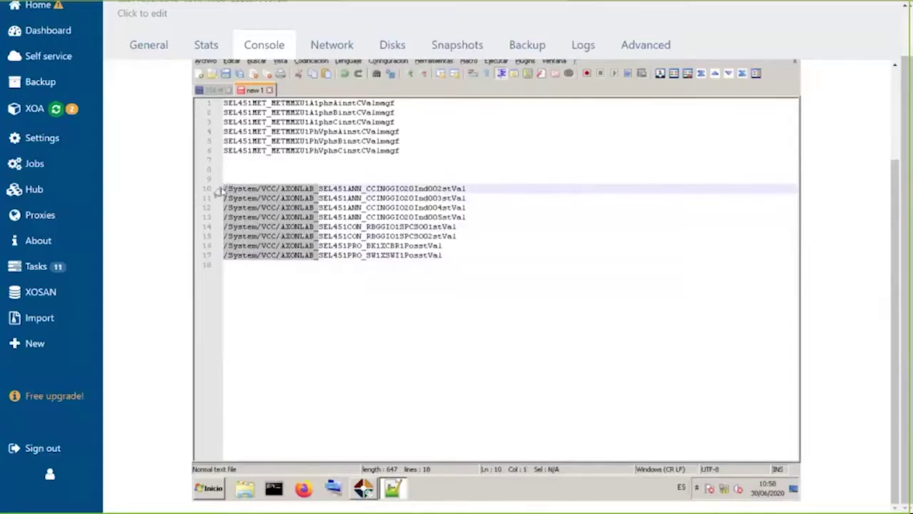
{"action": "key", "text": "Delete"}
Copy the eight shortened discrete names and paste them into the Item column of Unit_2's discrete tags in Axon Builder.
{"action": "double_click", "coordinate": [378, 259]}
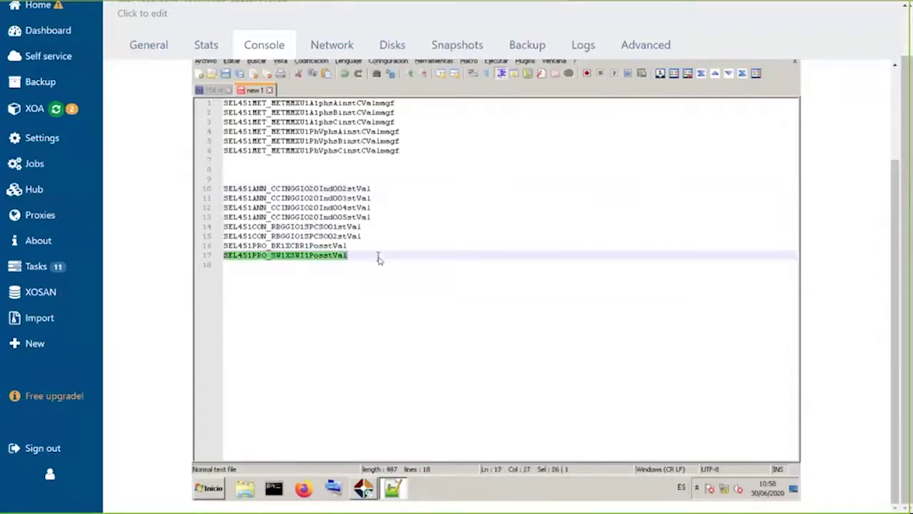
{"action": "left_click_drag", "start_coordinate": [224, 188], "coordinate": [379, 264]}
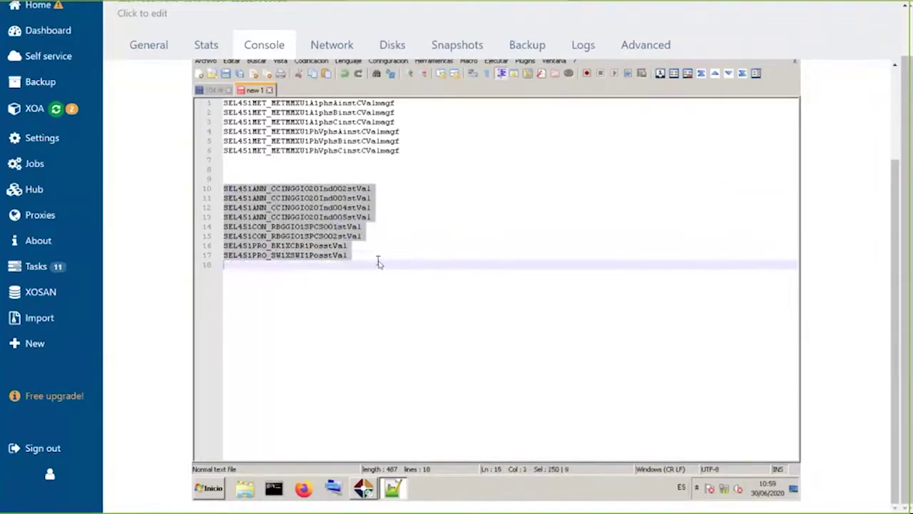
{"action": "key", "text": "alt+Tab"}
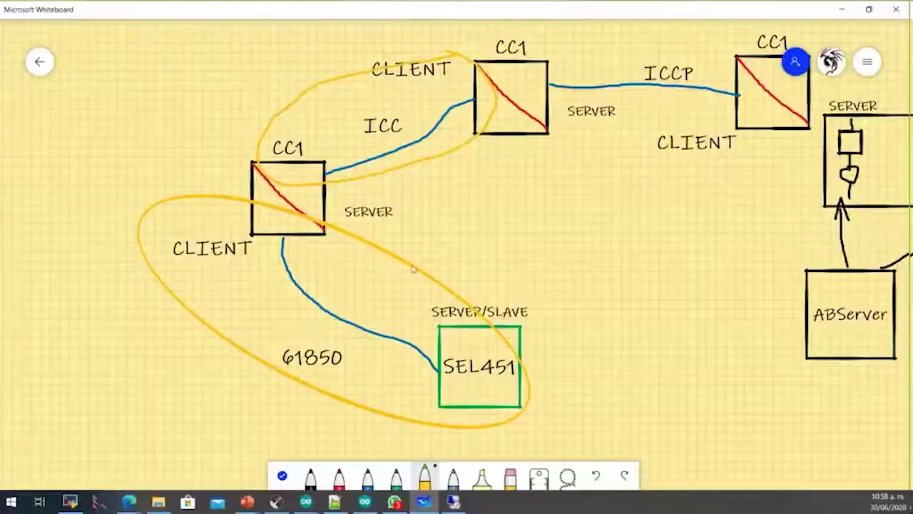
{"action": "key", "text": "alt+Tab"}
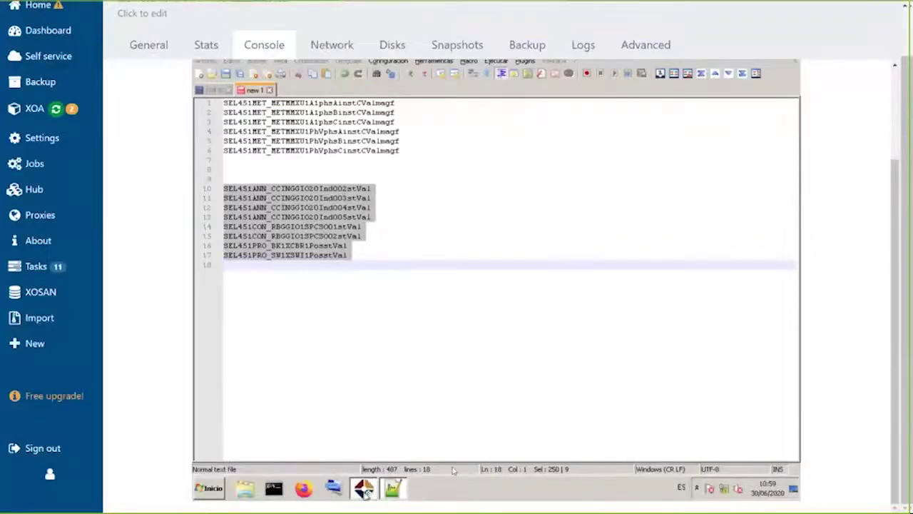
{"action": "left_click", "coordinate": [363, 488]}
{"action": "left_click", "coordinate": [763, 151]}
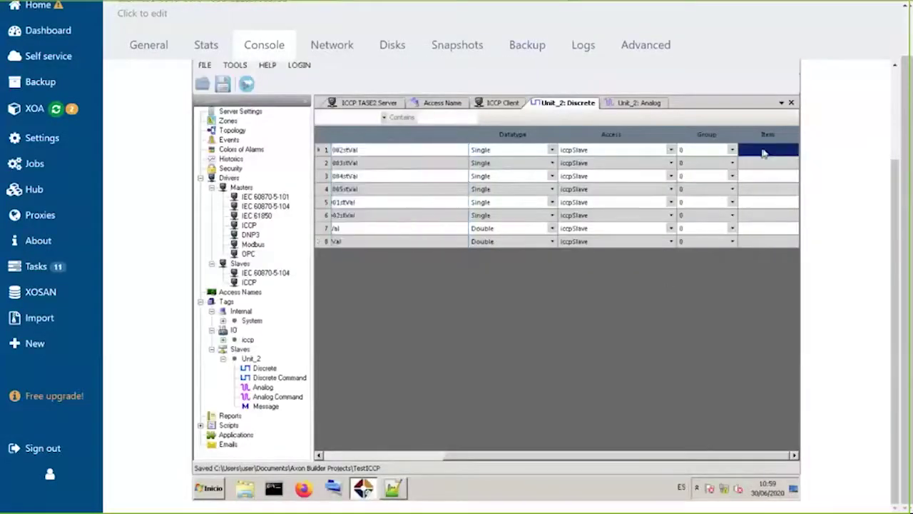
{"action": "key", "text": "ctrl+v"}
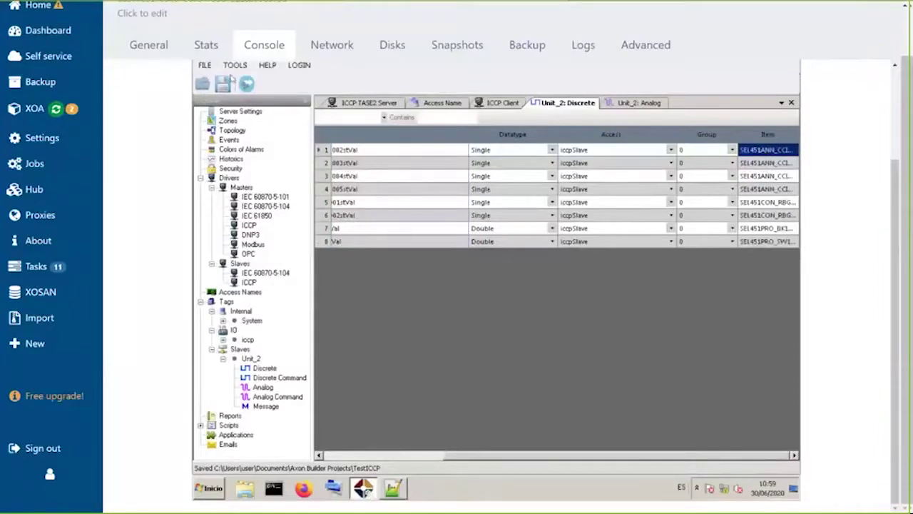
Send the configuration to the runtime, accepting the server restart and the 24-hour demo version.
{"action": "left_click", "coordinate": [244, 85]}
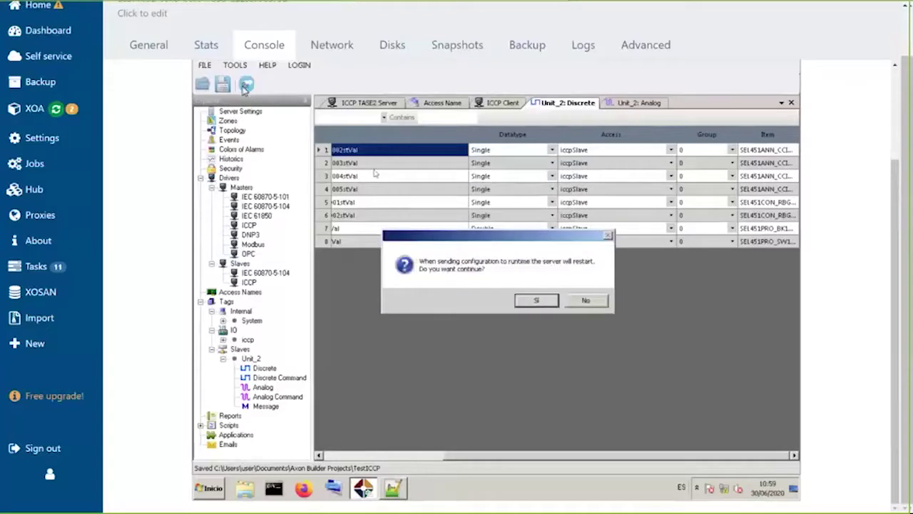
{"action": "left_click", "coordinate": [536, 301]}
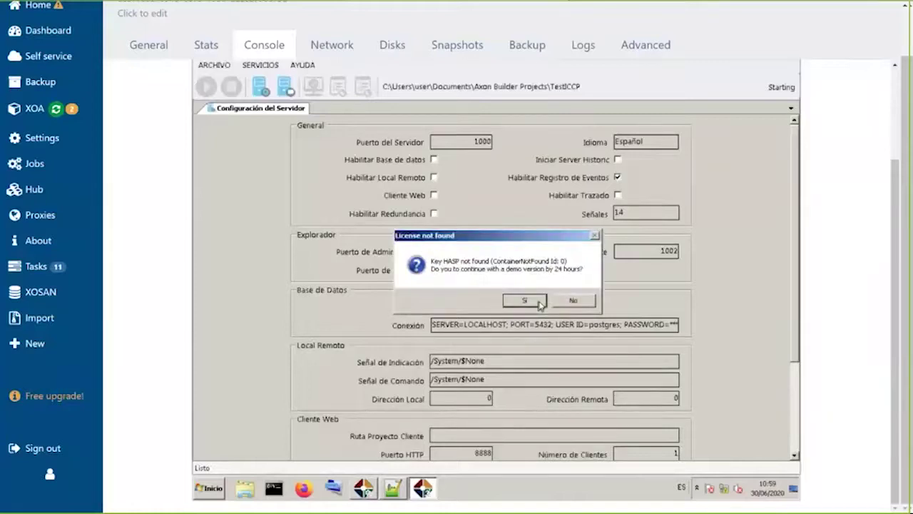
{"action": "left_click", "coordinate": [524, 300]}
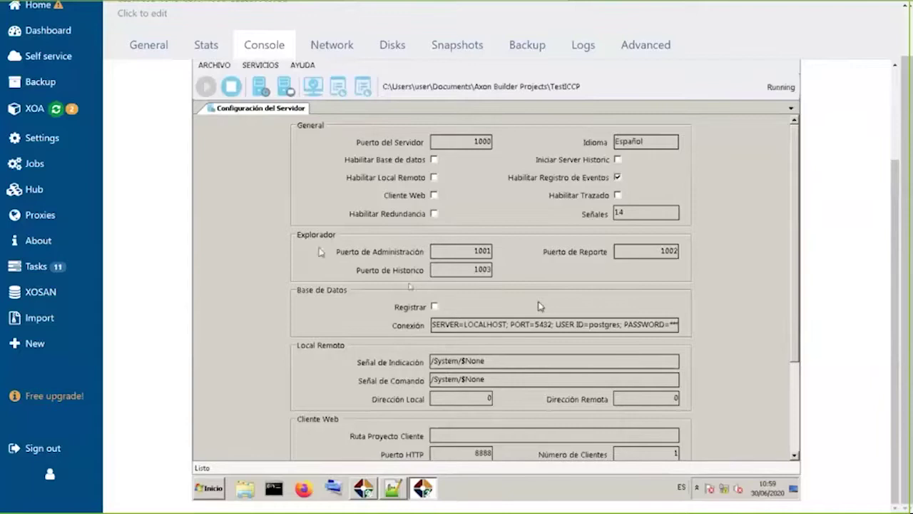
Open the runtime's tag explorer and examine the values and quality of the /System/VCC tags.
{"action": "scroll", "coordinate": [781, 312], "scroll_direction": "down", "scroll_amount": 2}
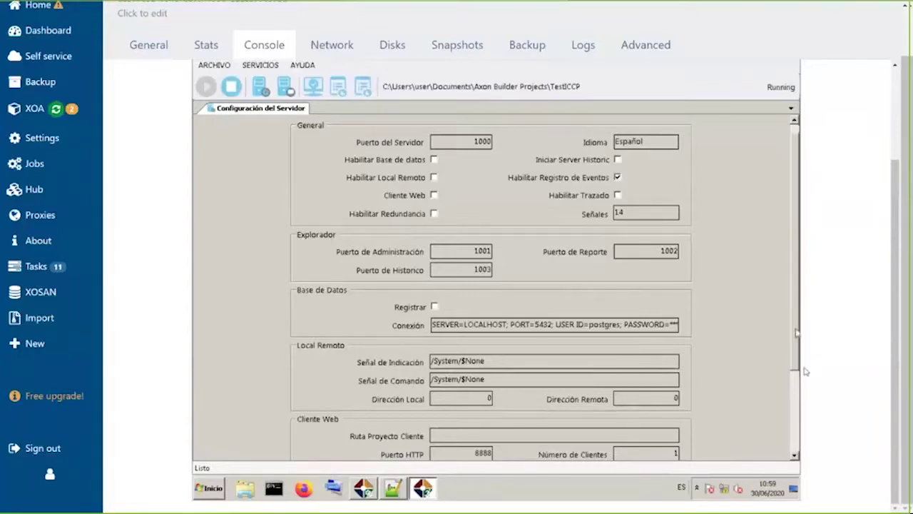
{"action": "scroll", "coordinate": [772, 211], "scroll_direction": "up", "scroll_amount": 2}
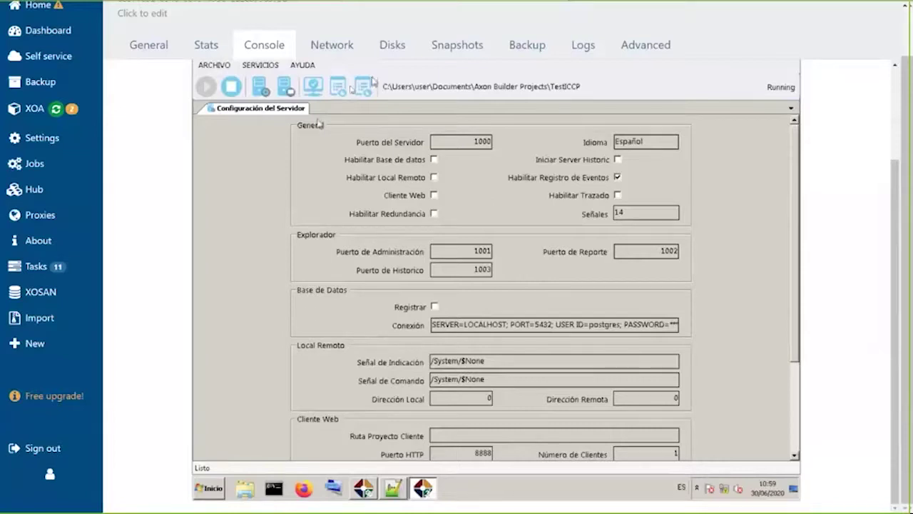
{"action": "left_click", "coordinate": [339, 87]}
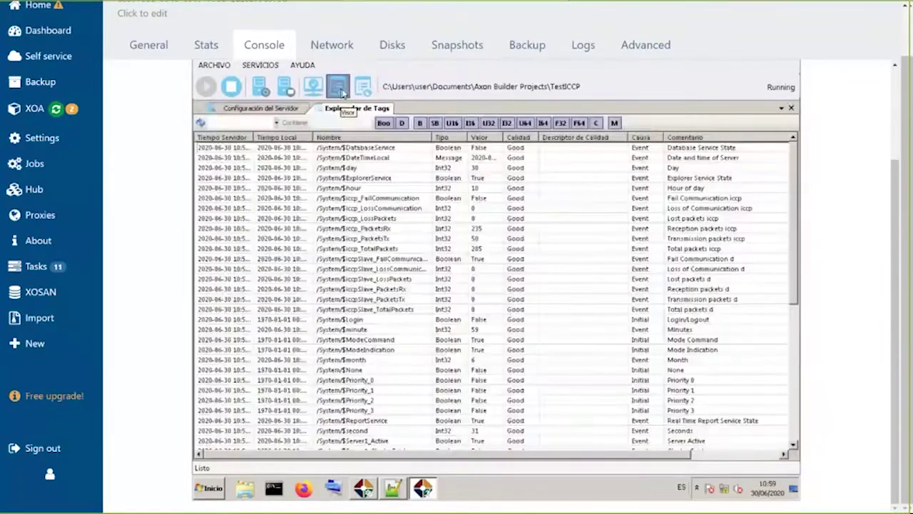
{"action": "left_click_drag", "start_coordinate": [796, 239], "coordinate": [790, 394]}
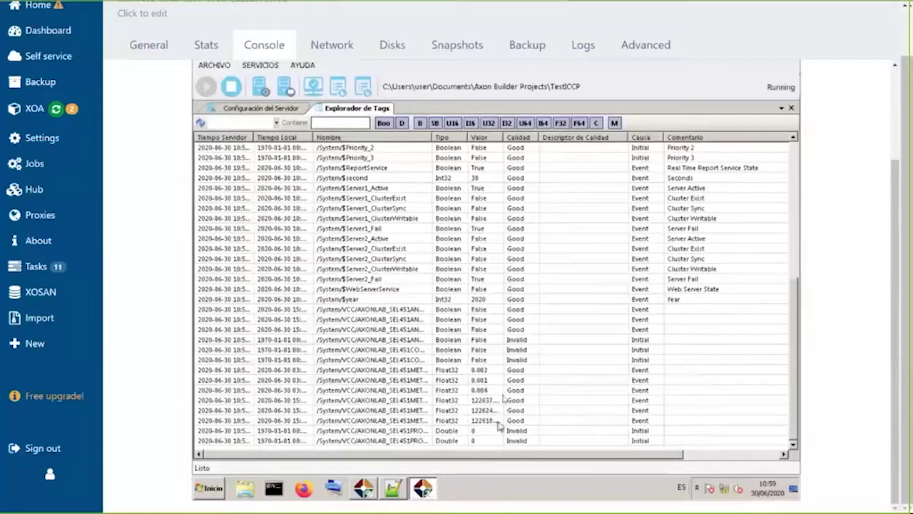
{"action": "left_click", "coordinate": [489, 319]}
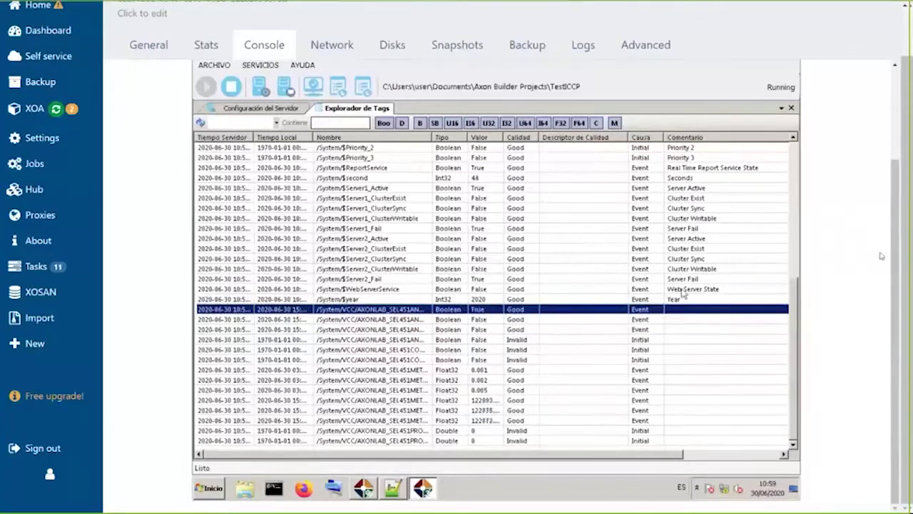
Switch to the console of the running virtual machine "85 - User5" in Xen Orchestra.
{"action": "scroll", "coordinate": [787, 389], "scroll_direction": "up", "scroll_amount": 3}
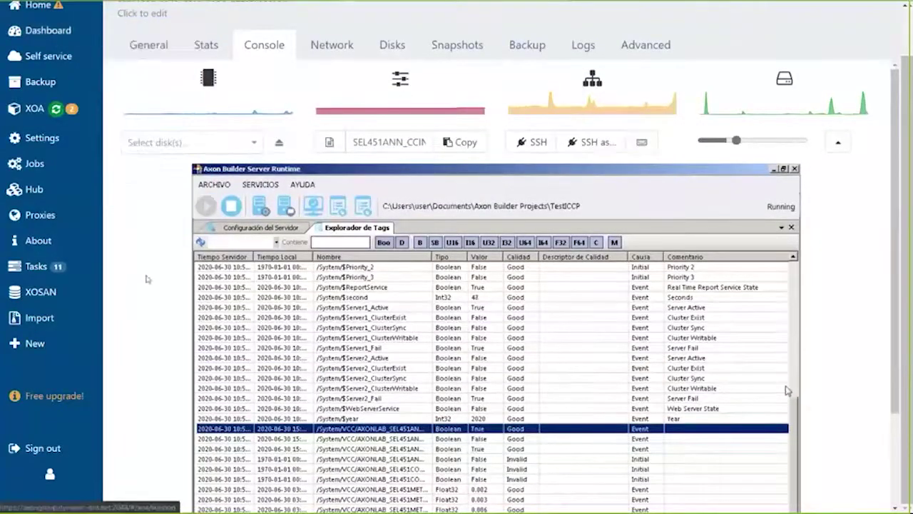
{"action": "scroll", "coordinate": [147, 280], "scroll_direction": "up", "scroll_amount": 2}
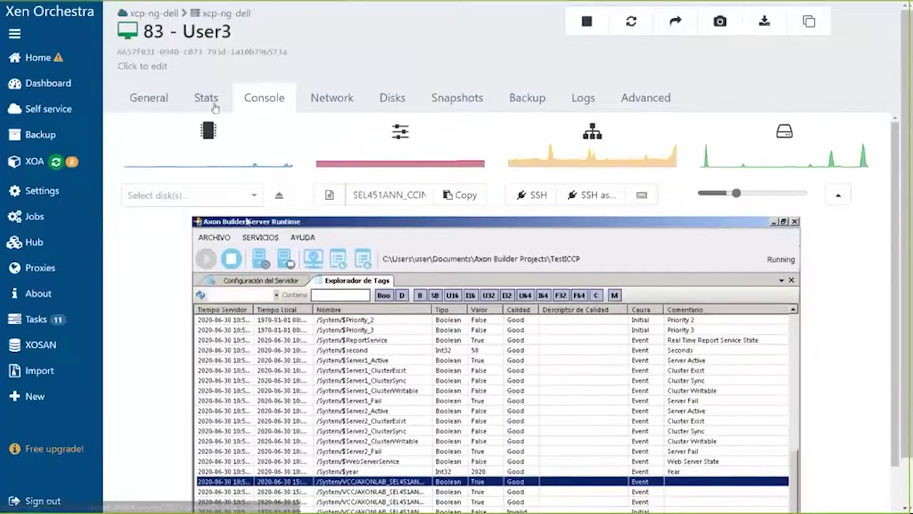
{"action": "mouse_move", "coordinate": [38, 57]}
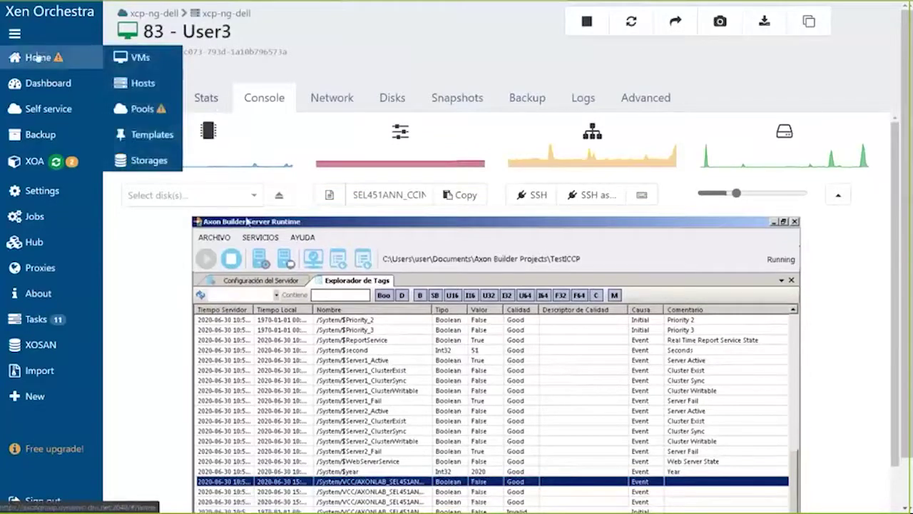
{"action": "left_click", "coordinate": [132, 61]}
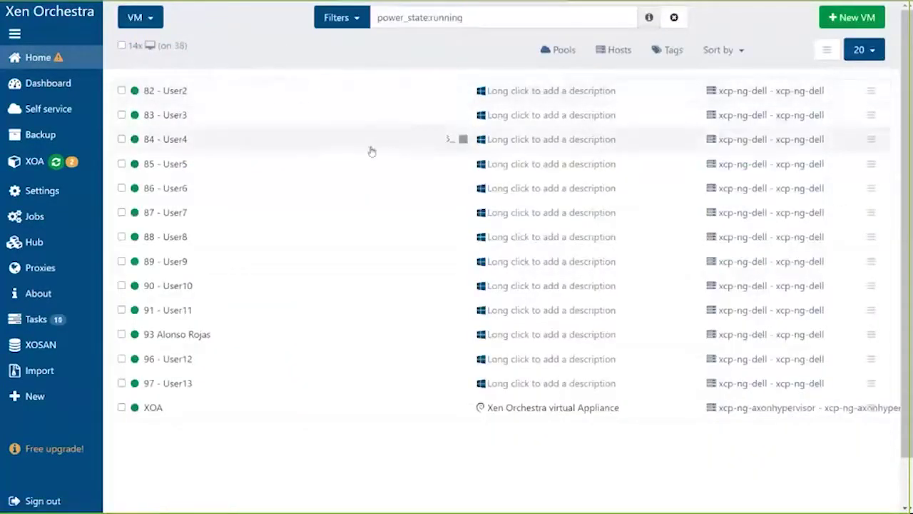
{"action": "left_click", "coordinate": [448, 168]}
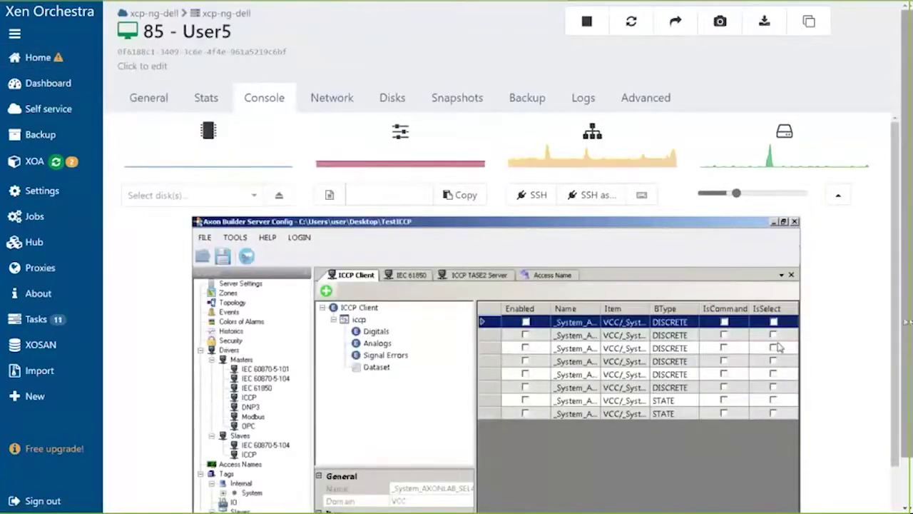
{"action": "left_click_drag", "start_coordinate": [906, 322], "coordinate": [905, 442]}
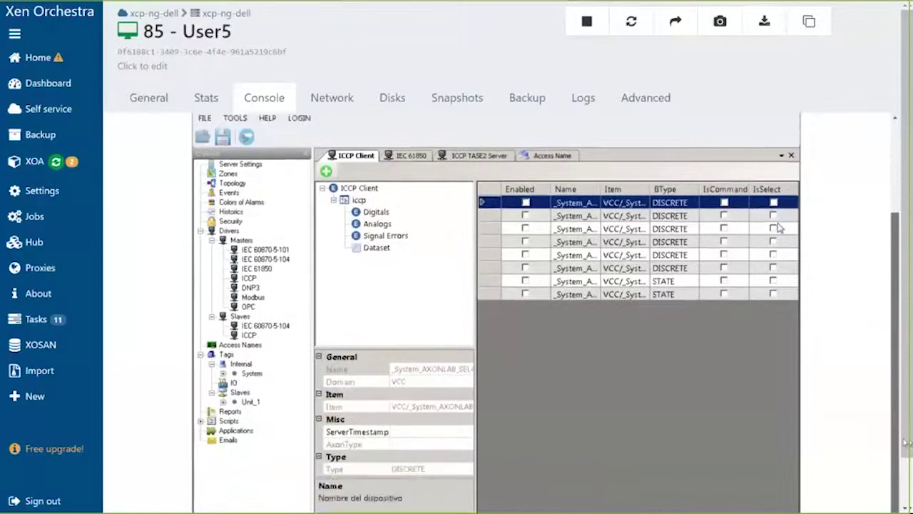
{"action": "scroll", "coordinate": [904, 442], "scroll_direction": "up", "scroll_amount": 2}
{"action": "scroll", "coordinate": [886, 406], "scroll_direction": "down", "scroll_amount": 2}
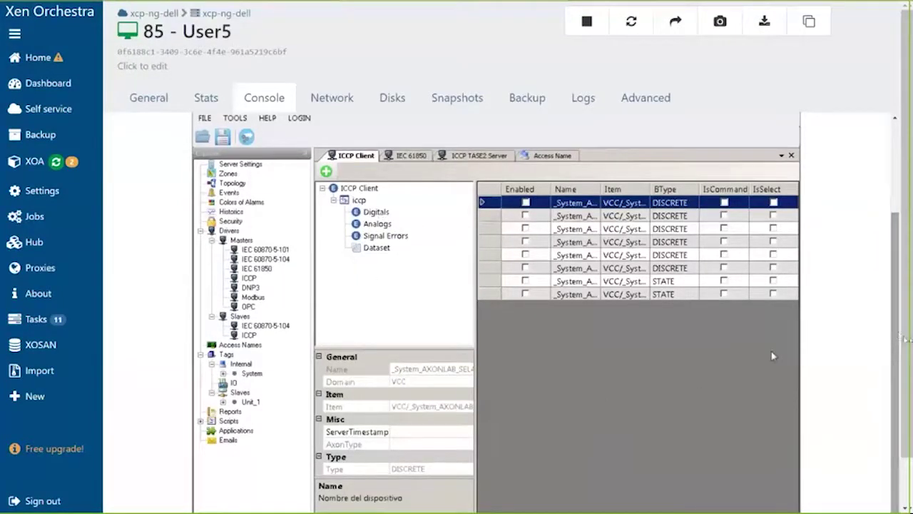
{"action": "scroll", "coordinate": [904, 339], "scroll_direction": "down", "scroll_amount": 1}
Set the connection IP of the iccp device in the ICCP Client to 192.168.0.83.
{"action": "left_click", "coordinate": [360, 147]}
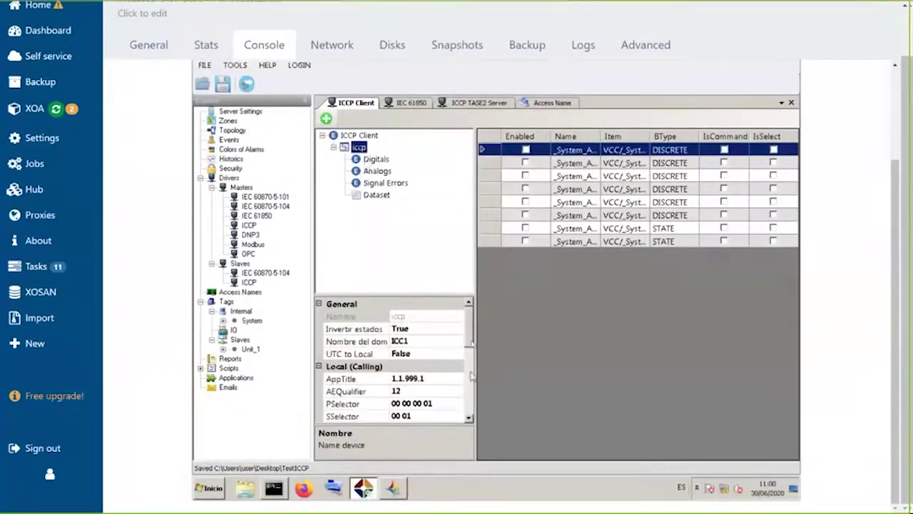
{"action": "scroll", "coordinate": [471, 377], "scroll_direction": "down", "scroll_amount": 3}
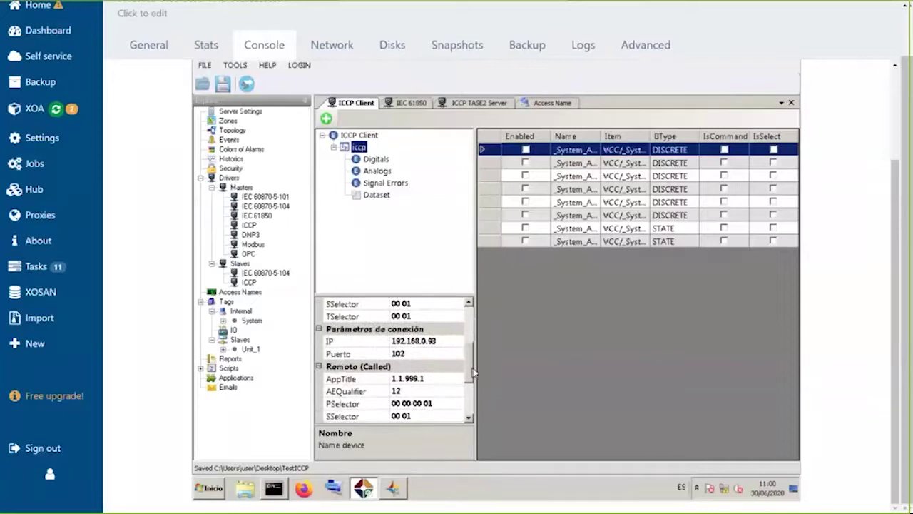
{"action": "scroll", "coordinate": [460, 361], "scroll_direction": "up", "scroll_amount": 1}
{"action": "left_click", "coordinate": [445, 340]}
{"action": "left_click", "coordinate": [444, 378]}
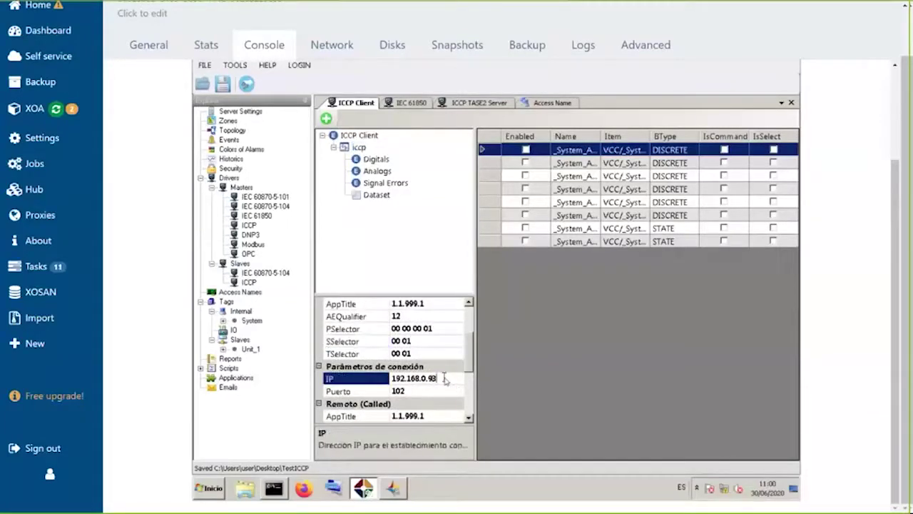
{"action": "key", "text": "BackSpace"}
{"action": "type", "text": "83"}
Run signal discovery on the iccp device for domain ICC1 and acknowledge the result.
{"action": "right_click", "coordinate": [359, 147]}
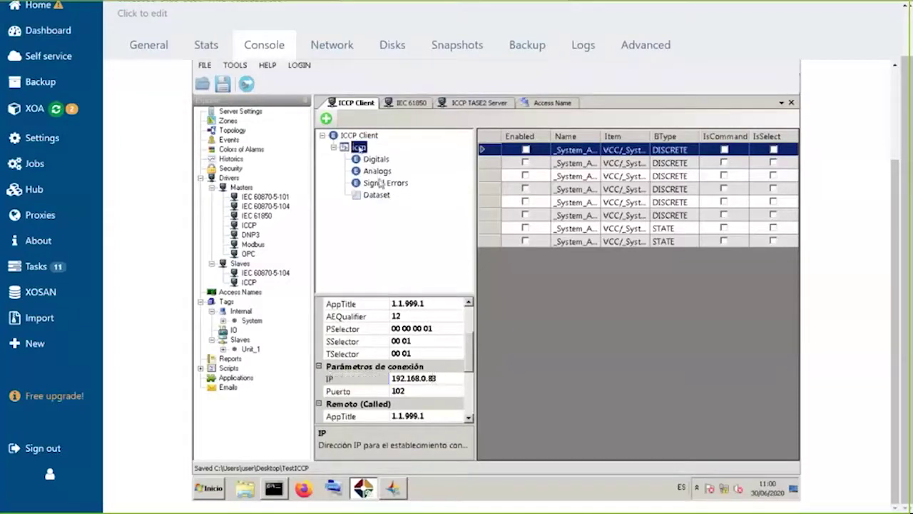
{"action": "left_click", "coordinate": [397, 166]}
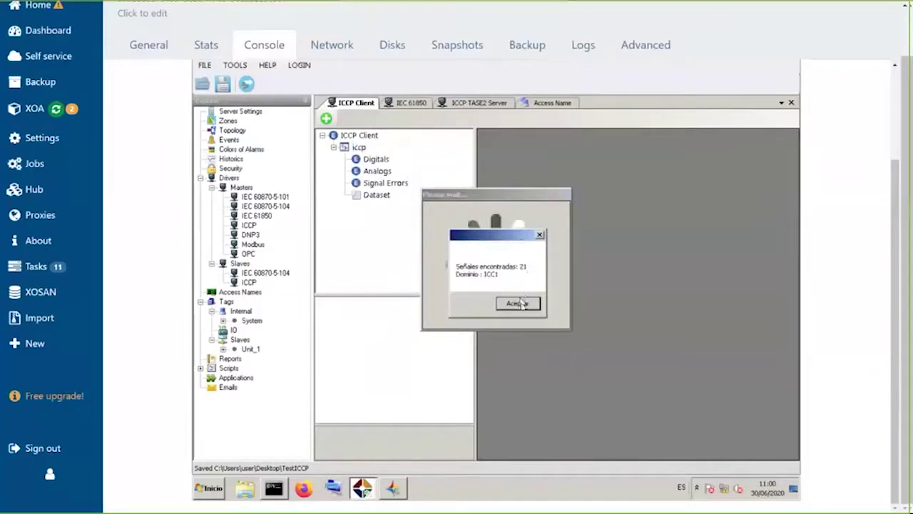
{"action": "left_click", "coordinate": [522, 307]}
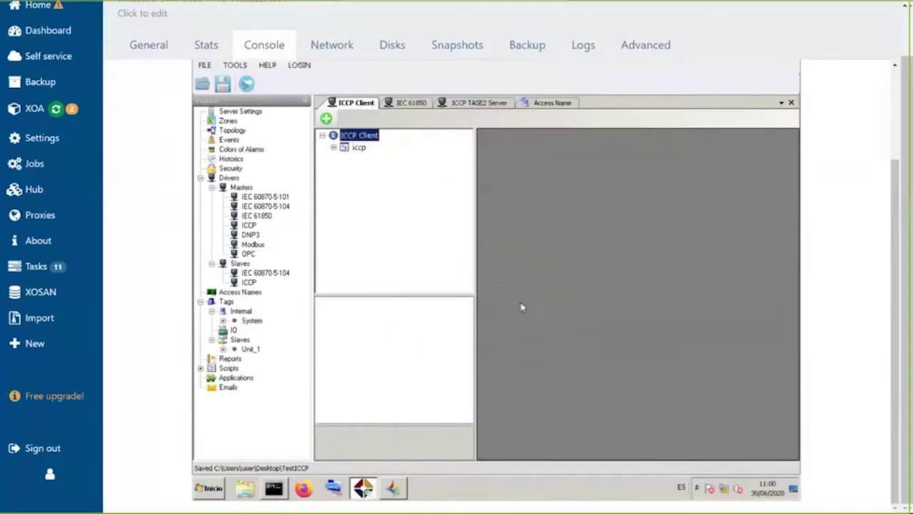
Add a new dataset to the iccp device in the ICCP Client tree.
{"action": "left_click", "coordinate": [333, 147]}
{"action": "left_click", "coordinate": [376, 195]}
{"action": "right_click", "coordinate": [378, 197]}
{"action": "left_click", "coordinate": [412, 208]}
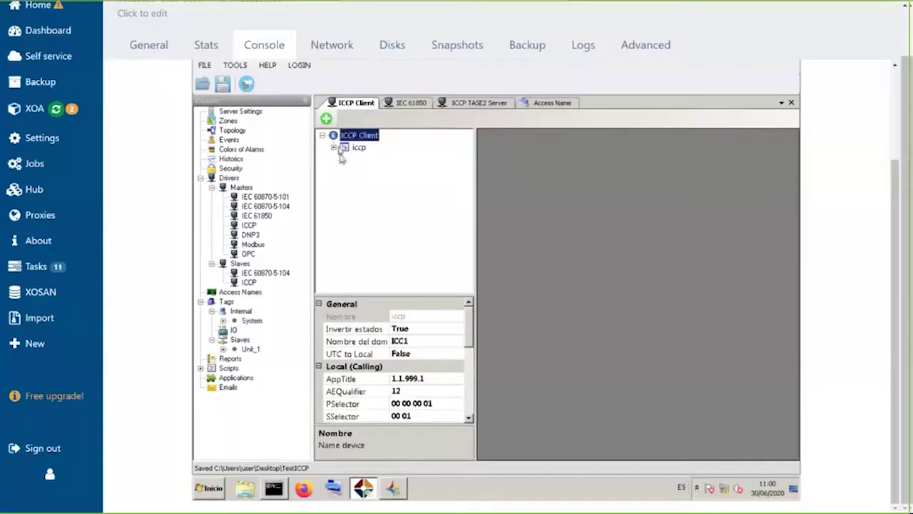
Add all Digital and Analog signals to the DS_AB dataset of the iccp device.
{"action": "left_click", "coordinate": [333, 147]}
{"action": "left_click", "coordinate": [377, 195]}
{"action": "double_click", "coordinate": [378, 195]}
{"action": "left_click", "coordinate": [383, 207]}
{"action": "right_click", "coordinate": [391, 207]}
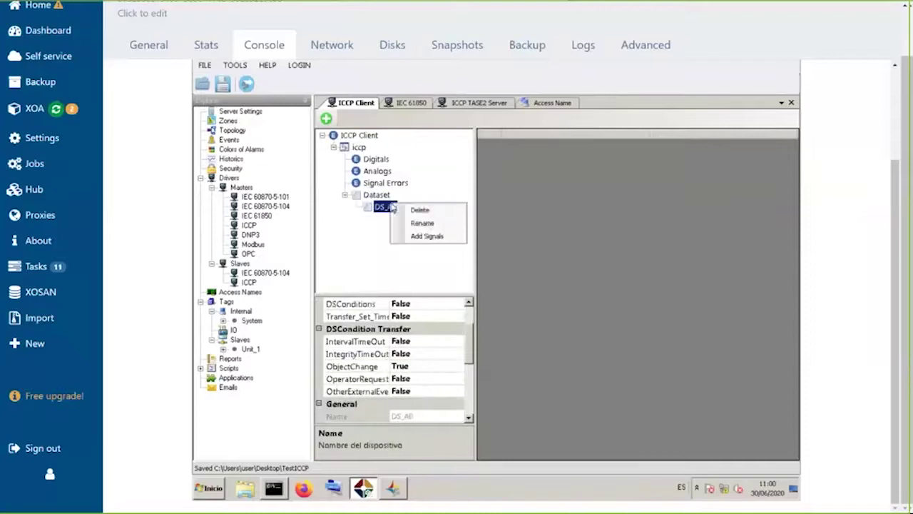
{"action": "left_click", "coordinate": [432, 236]}
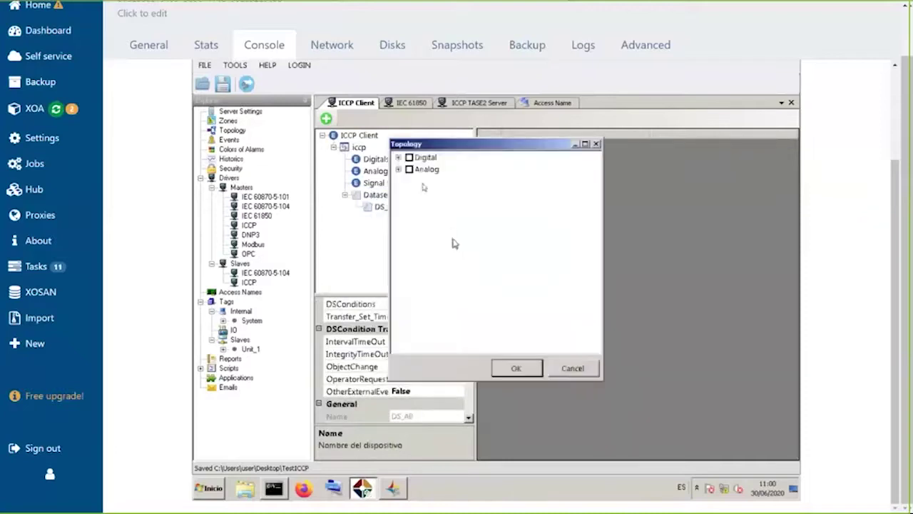
{"action": "left_click", "coordinate": [408, 157]}
{"action": "left_click", "coordinate": [409, 170]}
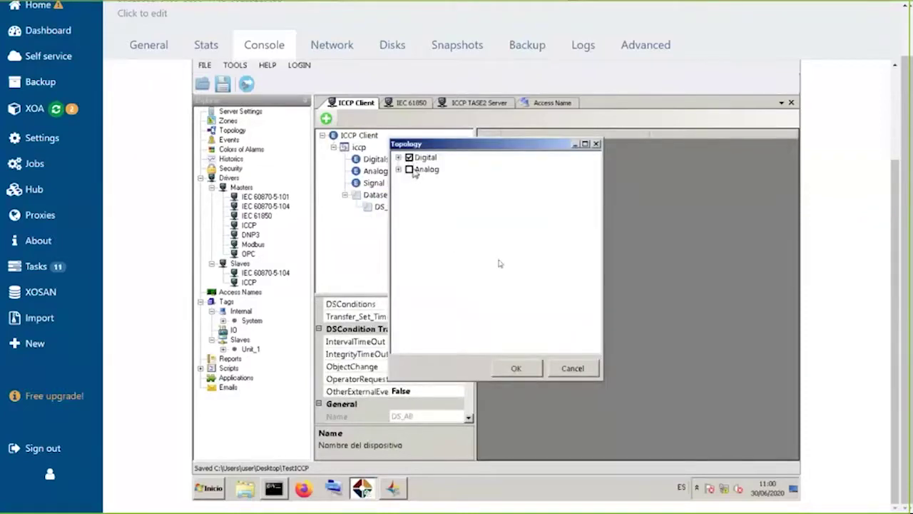
{"action": "left_click", "coordinate": [520, 368]}
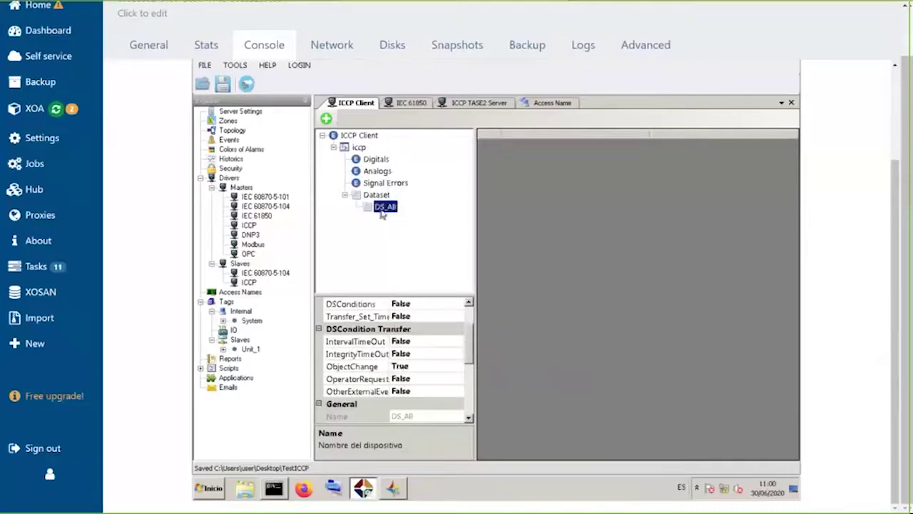
Examine the iccp device's digital and analog signal lists for their enabled state, names and items.
{"action": "left_click", "coordinate": [375, 160]}
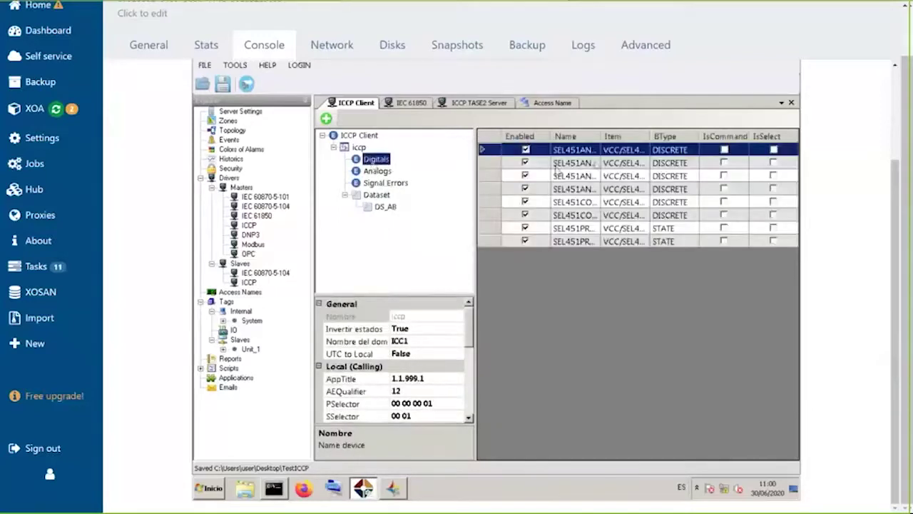
{"action": "left_click", "coordinate": [377, 171]}
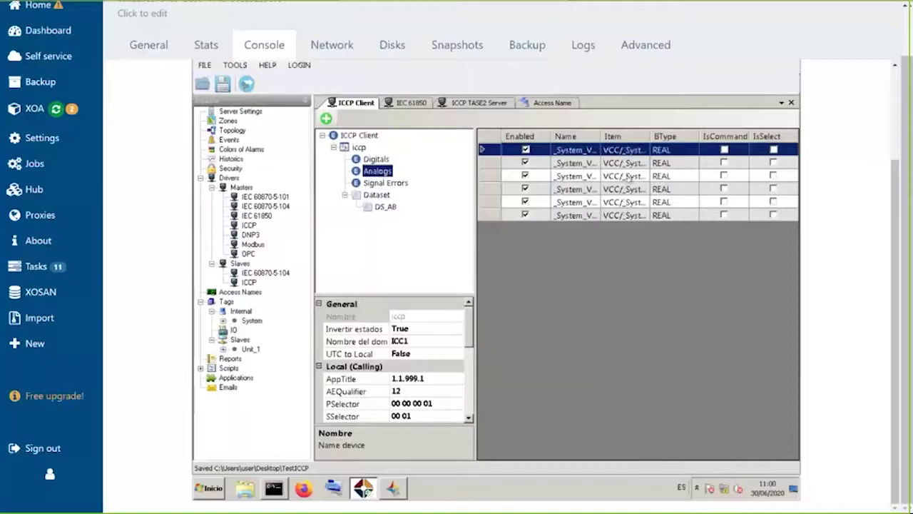
Set the DS_AB dataset's BufferTim to 0, then save the configuration and dismiss the validation report.
{"action": "left_click", "coordinate": [386, 212]}
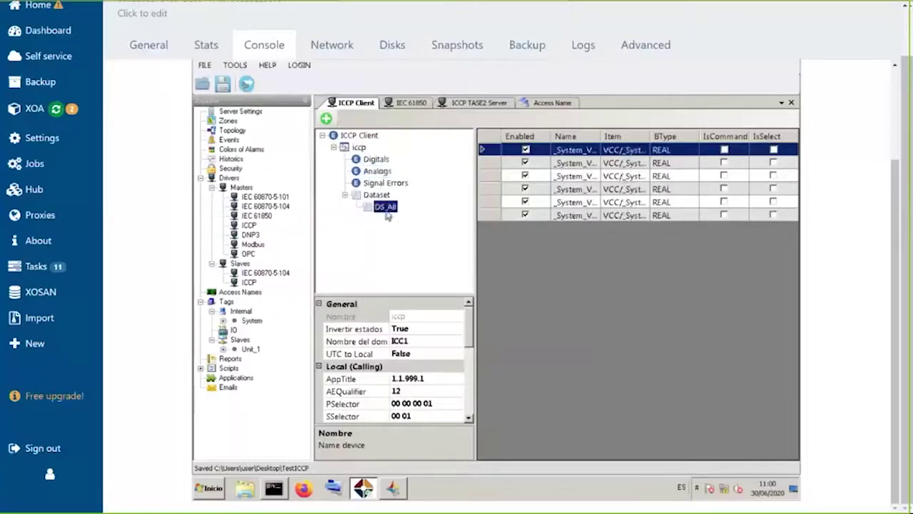
{"action": "left_click_drag", "start_coordinate": [469, 320], "coordinate": [476, 412]}
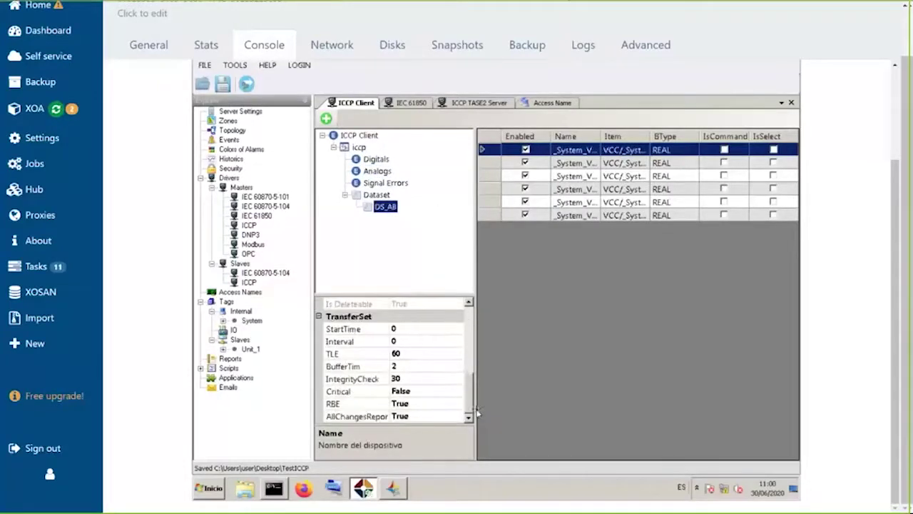
{"action": "left_click", "coordinate": [419, 367]}
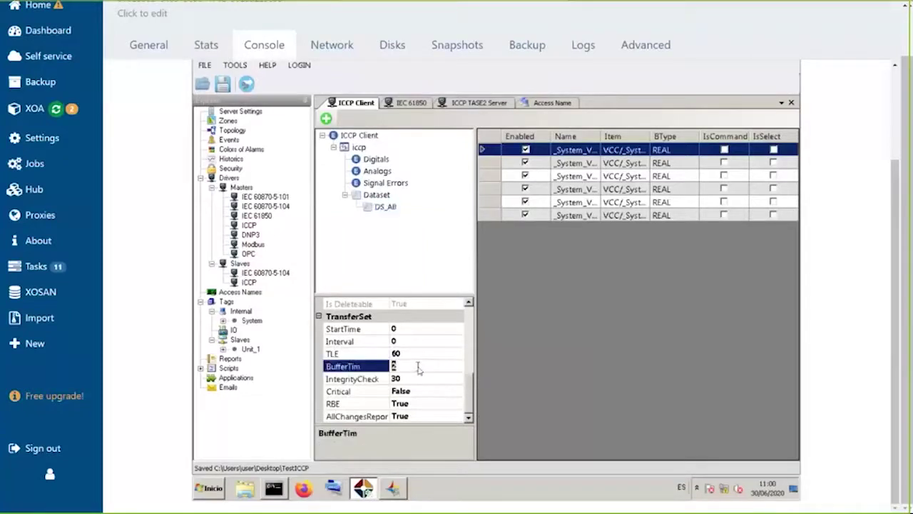
{"action": "type", "text": "0"}
{"action": "left_click", "coordinate": [448, 331]}
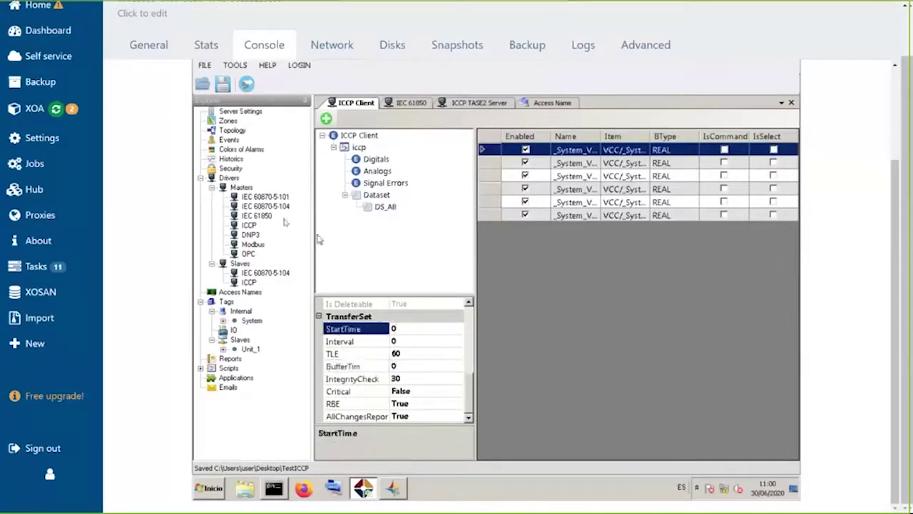
{"action": "left_click", "coordinate": [224, 85]}
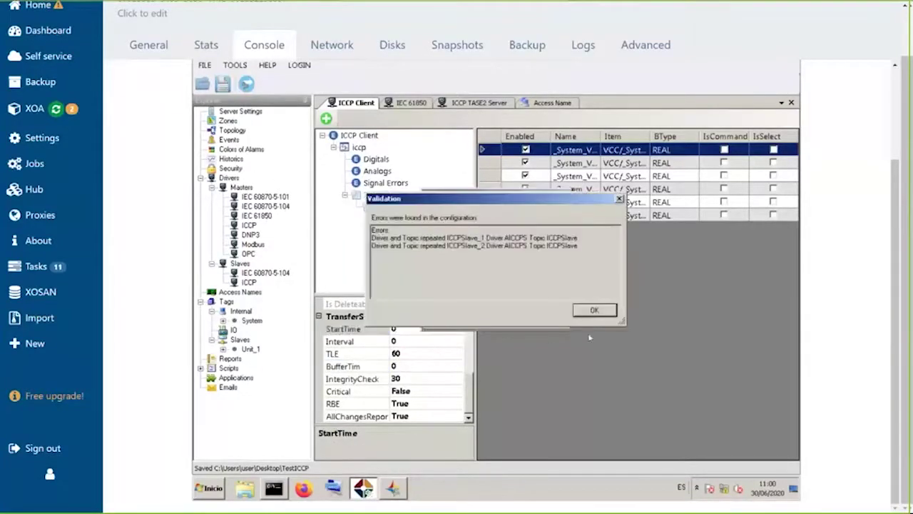
{"action": "left_click", "coordinate": [586, 311]}
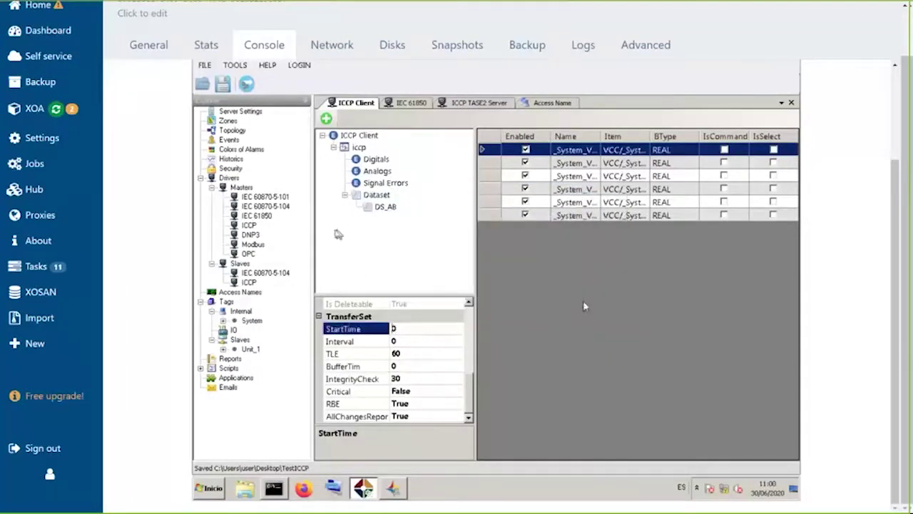
Synchronize the ICCP master driver, loading the iccp device under the /System topology.
{"action": "right_click", "coordinate": [251, 226]}
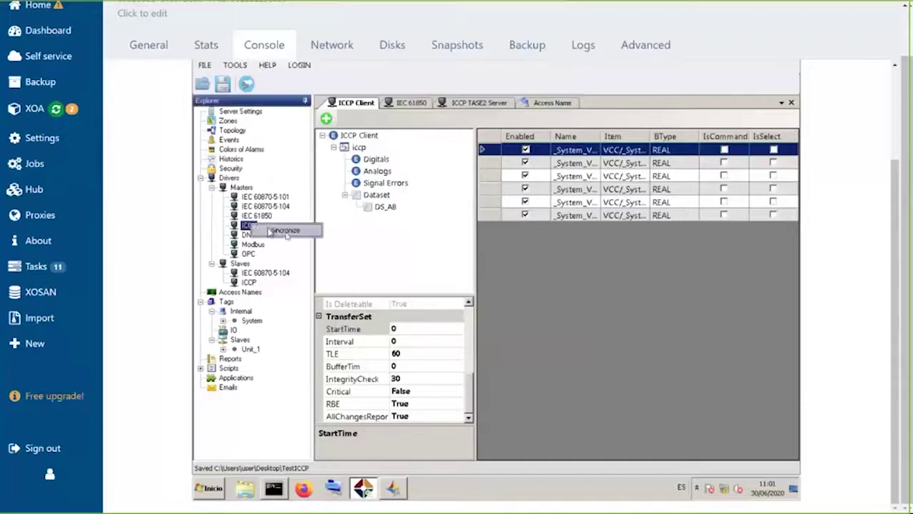
{"action": "left_click", "coordinate": [287, 233]}
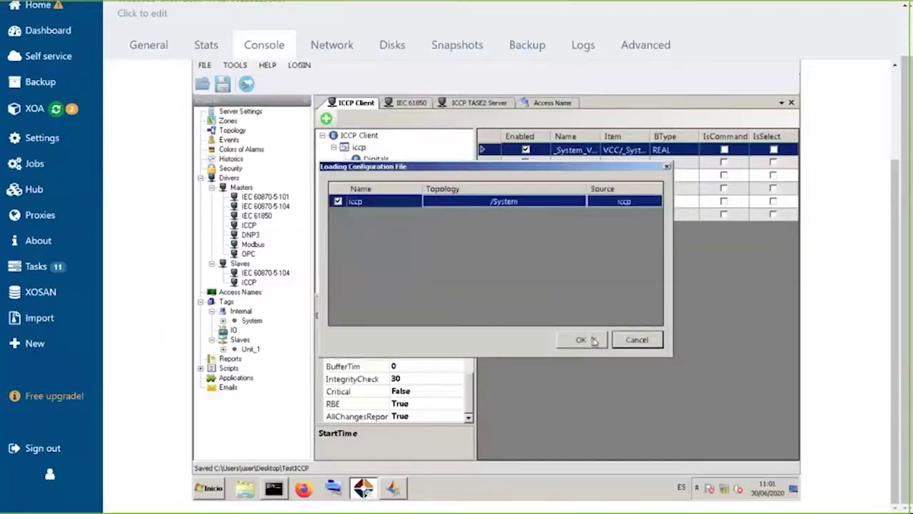
{"action": "left_click", "coordinate": [582, 340]}
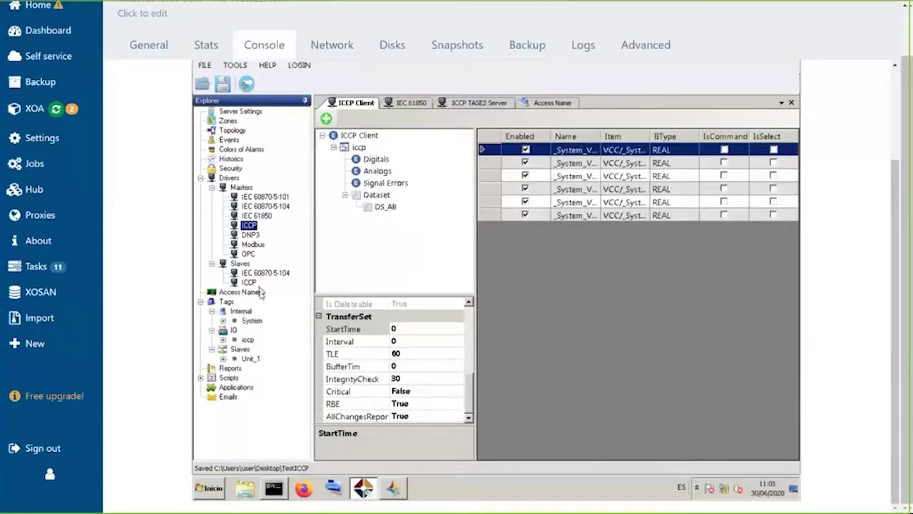
Inspect the ICCPSlave entry's configuration in the ICCP slave driver for its name and connection settings.
{"action": "left_click", "coordinate": [238, 293]}
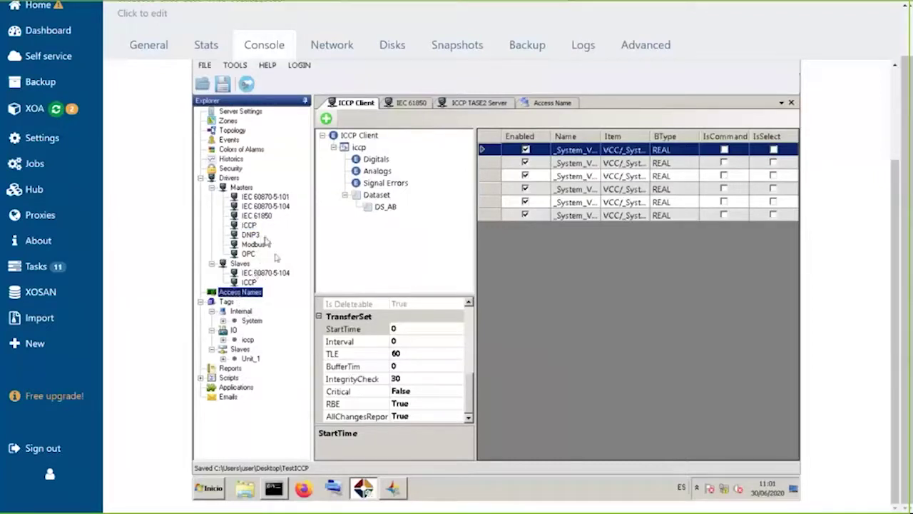
{"action": "double_click", "coordinate": [264, 272]}
{"action": "double_click", "coordinate": [251, 283]}
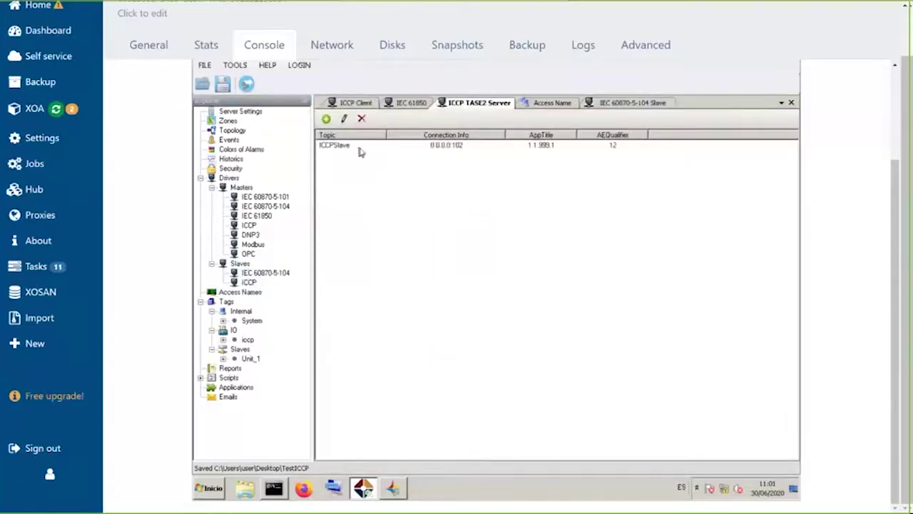
{"action": "double_click", "coordinate": [358, 147]}
{"action": "left_click", "coordinate": [418, 171]}
{"action": "left_click_drag", "start_coordinate": [417, 171], "coordinate": [308, 171]}
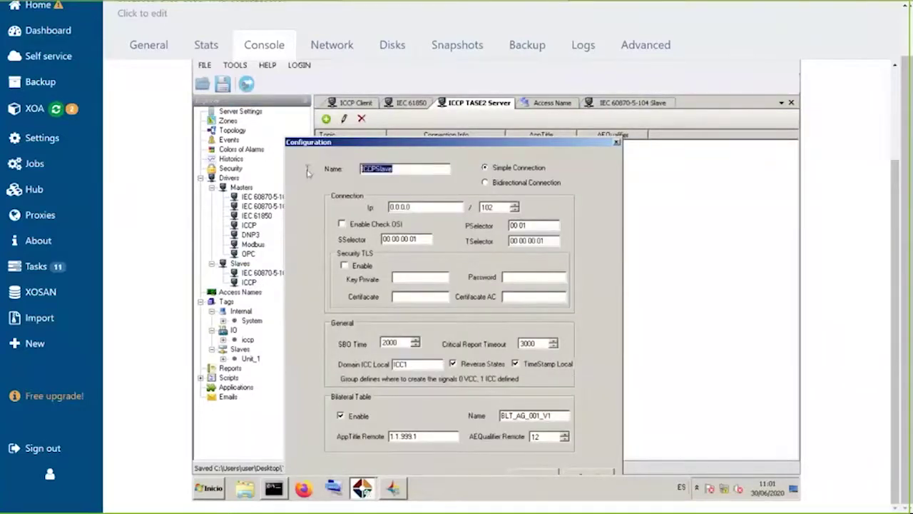
{"action": "left_click", "coordinate": [535, 472]}
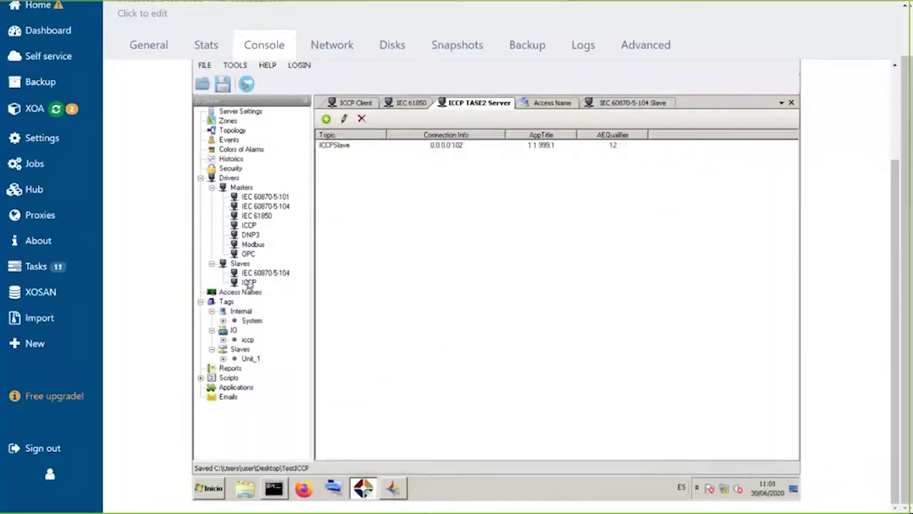
Delete the duplicate access names ICCPSlave_1 and ICCPSlave_2.
{"action": "left_click", "coordinate": [245, 293]}
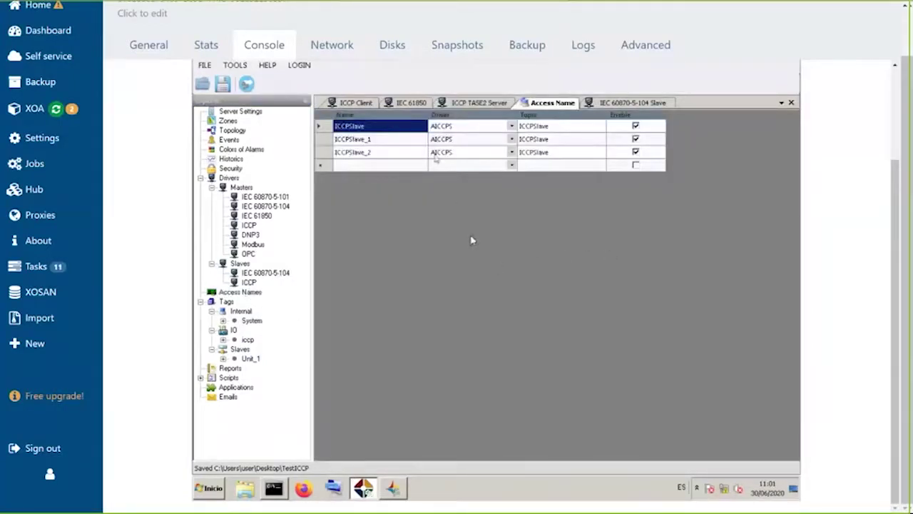
{"action": "left_click_drag", "start_coordinate": [321, 140], "coordinate": [325, 152]}
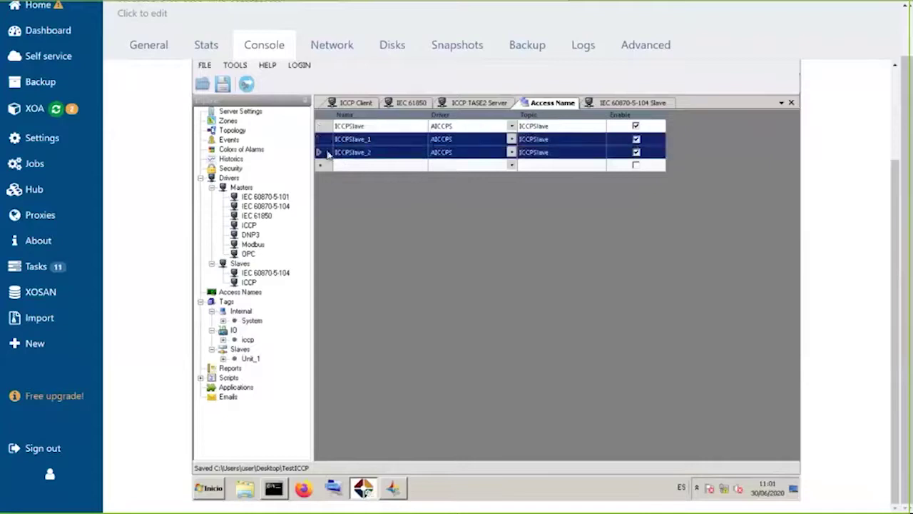
{"action": "key", "text": "Delete"}
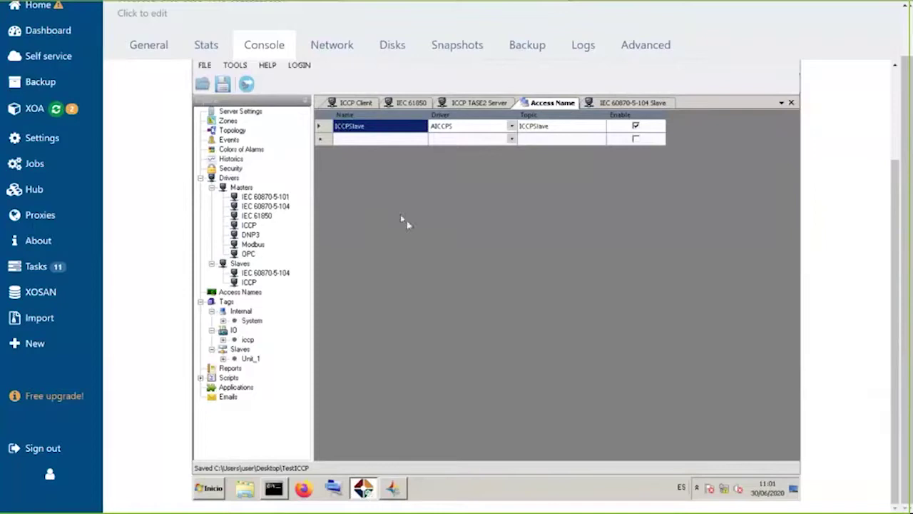
Synchronize the ICCP master driver again with the iccp device included and accept the result.
{"action": "right_click", "coordinate": [251, 216]}
{"action": "left_click", "coordinate": [268, 230]}
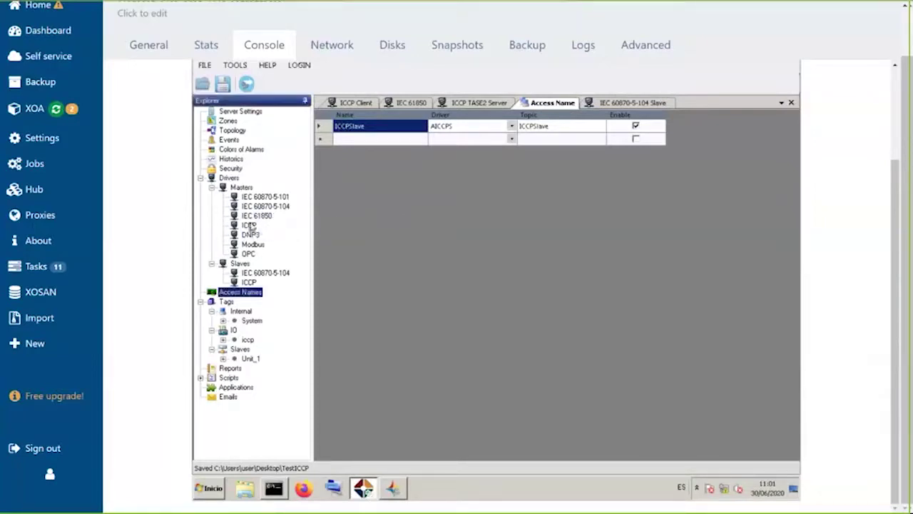
{"action": "right_click", "coordinate": [270, 228]}
{"action": "left_click", "coordinate": [271, 230]}
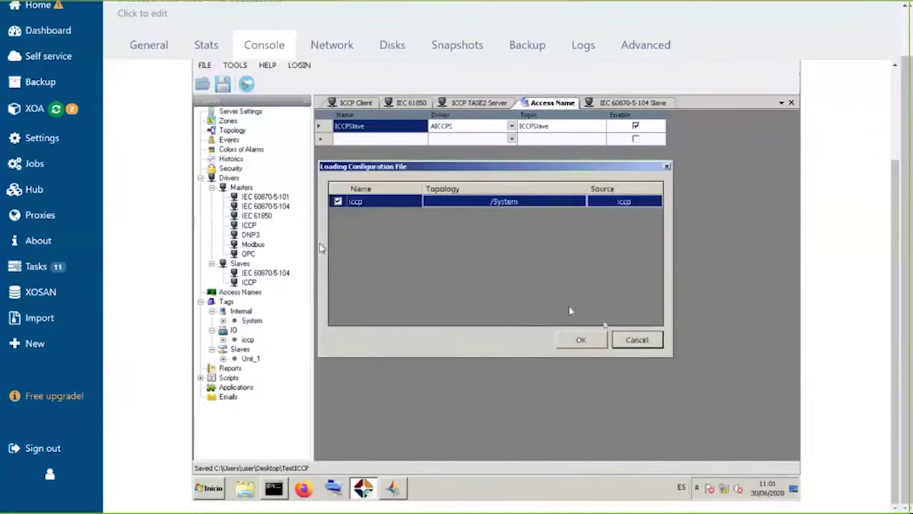
{"action": "left_click", "coordinate": [588, 343]}
{"action": "left_click", "coordinate": [544, 382]}
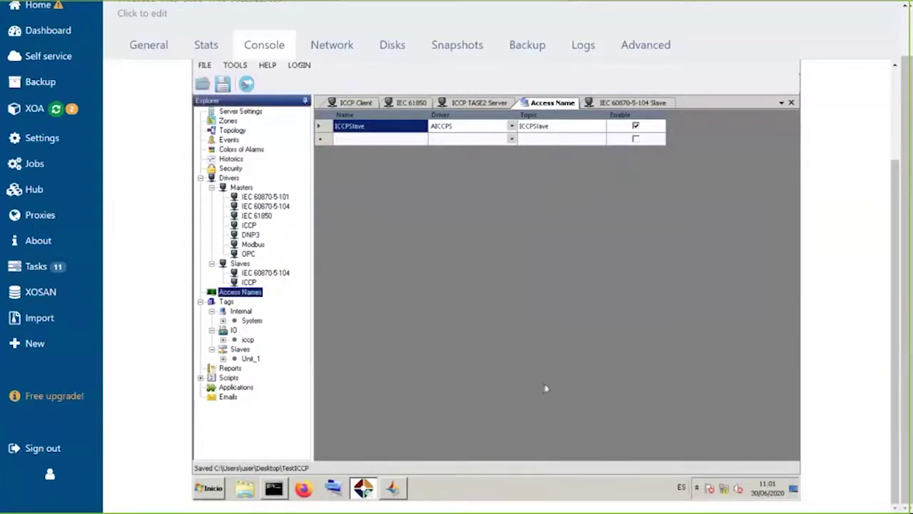
Check the iccp device's discrete IO tags and the discrete tags of slave Unit_1.
{"action": "left_click", "coordinate": [249, 282]}
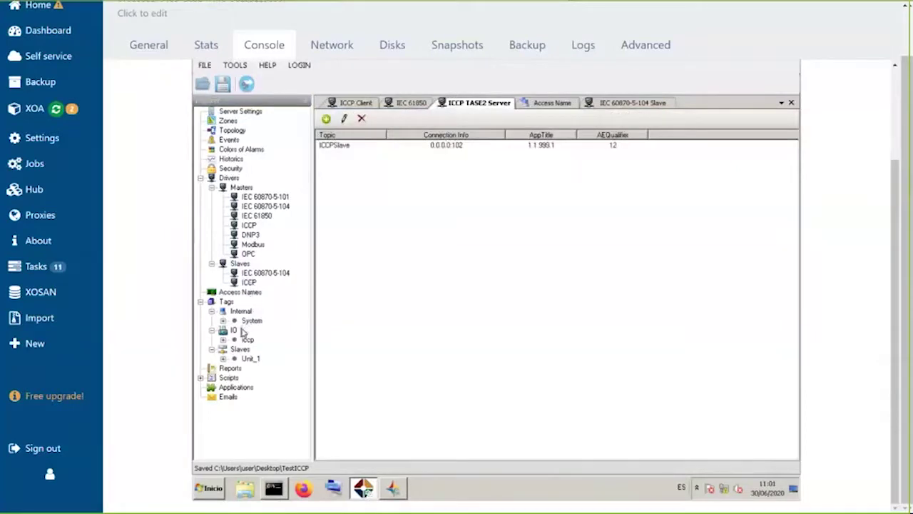
{"action": "double_click", "coordinate": [248, 341]}
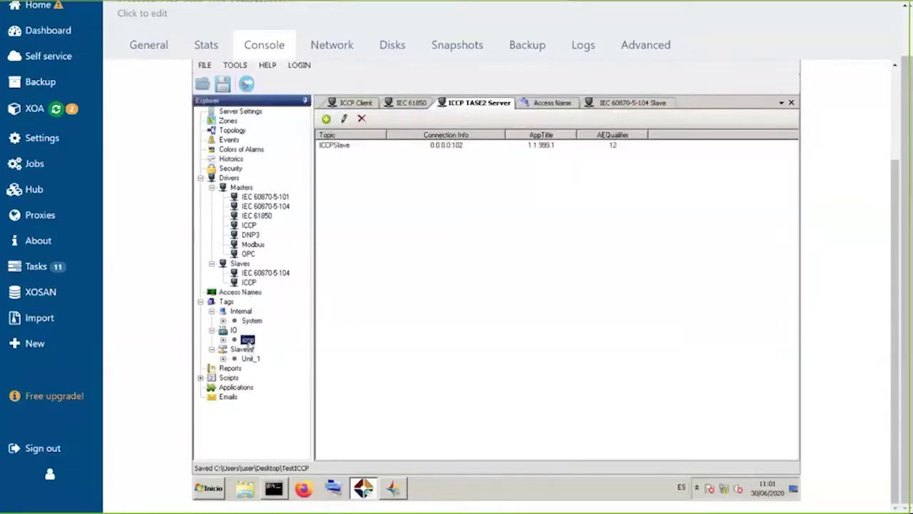
{"action": "double_click", "coordinate": [263, 350]}
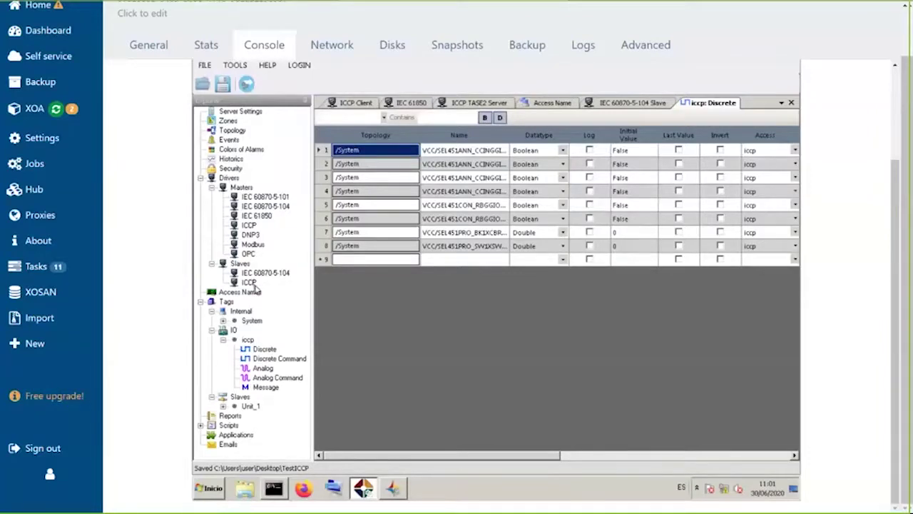
{"action": "double_click", "coordinate": [250, 406]}
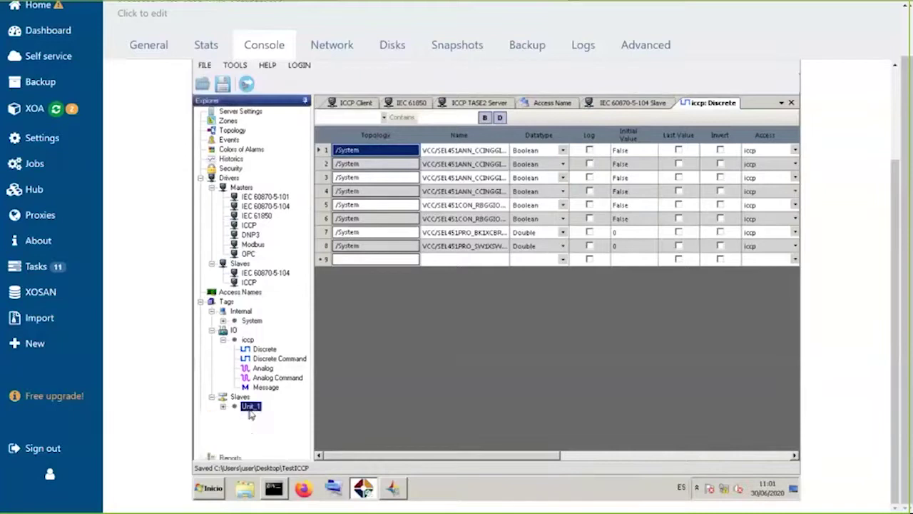
{"action": "left_click", "coordinate": [257, 414]}
{"action": "double_click", "coordinate": [261, 406]}
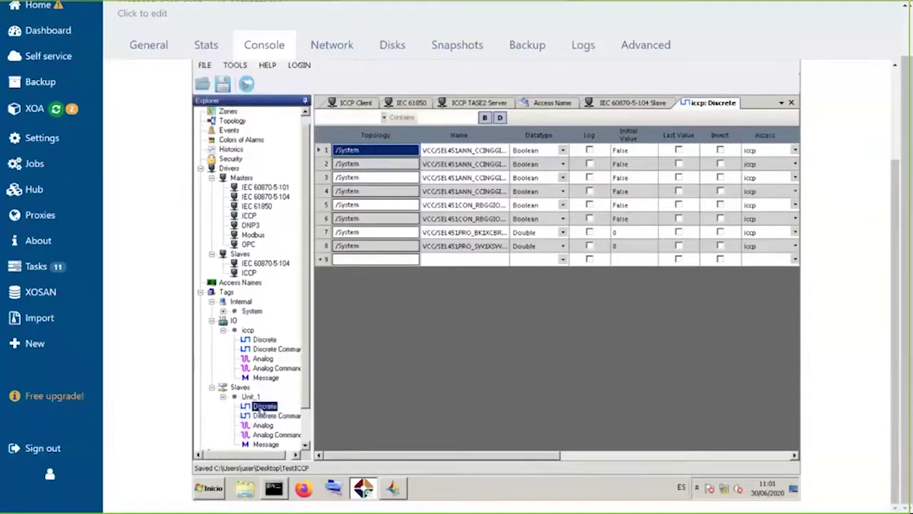
Subscribe slave Unit_1 to all signals of the iccp master unit, allowing the open signal editors to close.
{"action": "right_click", "coordinate": [241, 386]}
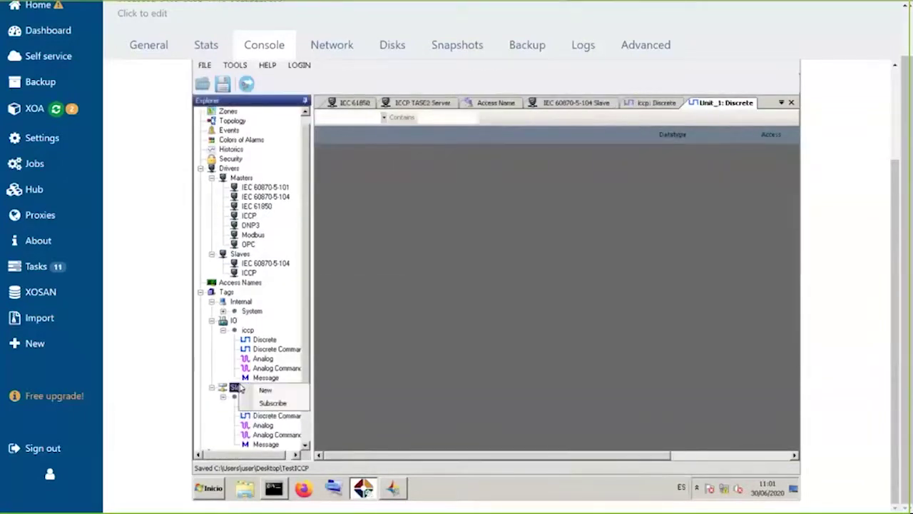
{"action": "left_click", "coordinate": [285, 403]}
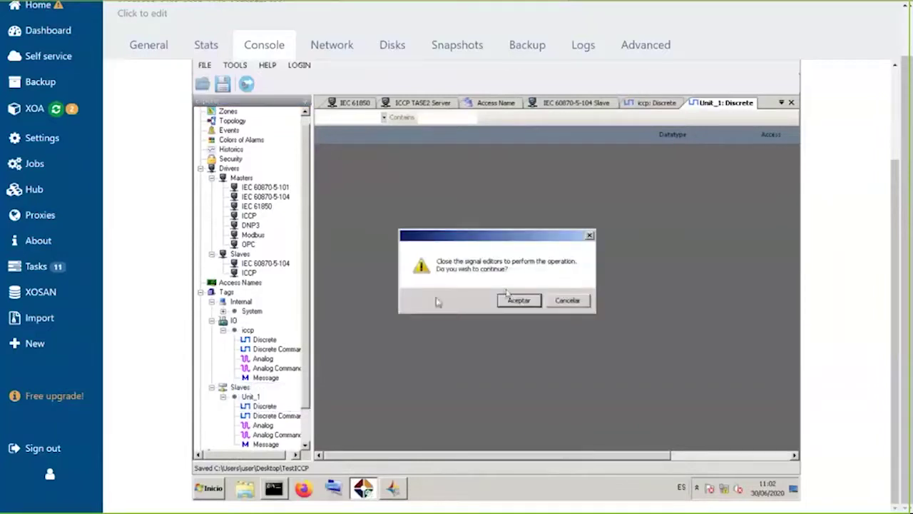
{"action": "left_click", "coordinate": [520, 301]}
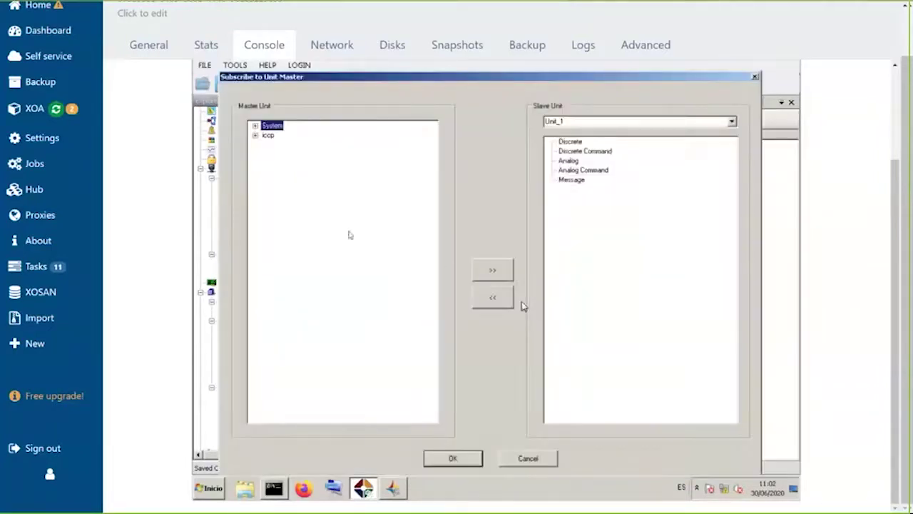
{"action": "left_click", "coordinate": [255, 134]}
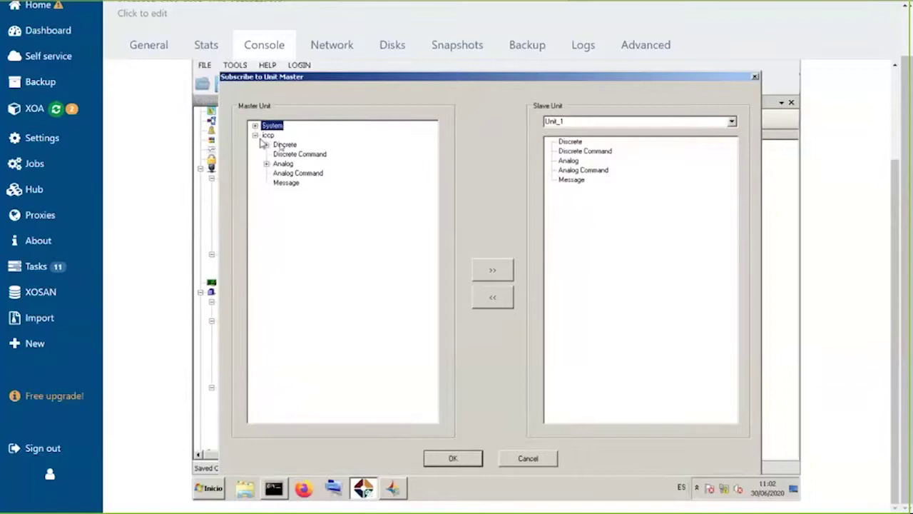
{"action": "left_click", "coordinate": [268, 135]}
{"action": "left_click", "coordinate": [507, 276]}
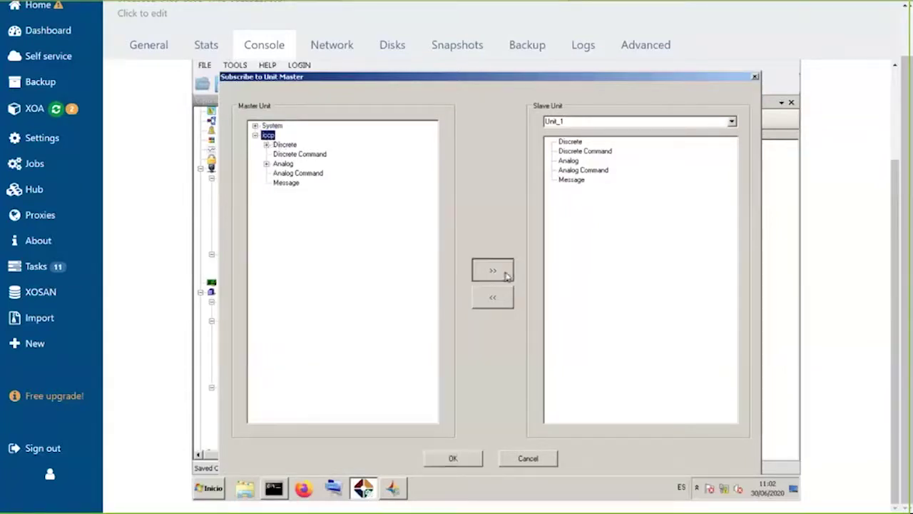
{"action": "left_click", "coordinate": [465, 458]}
Assign the ICCPSlave access name to every discrete tag of slave Unit_1.
{"action": "left_click", "coordinate": [265, 406]}
{"action": "double_click", "coordinate": [271, 408]}
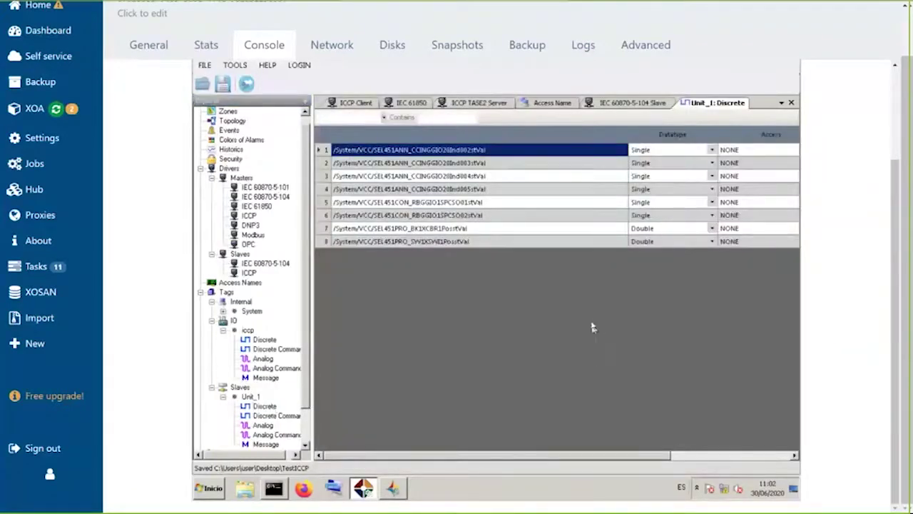
{"action": "left_click", "coordinate": [756, 149]}
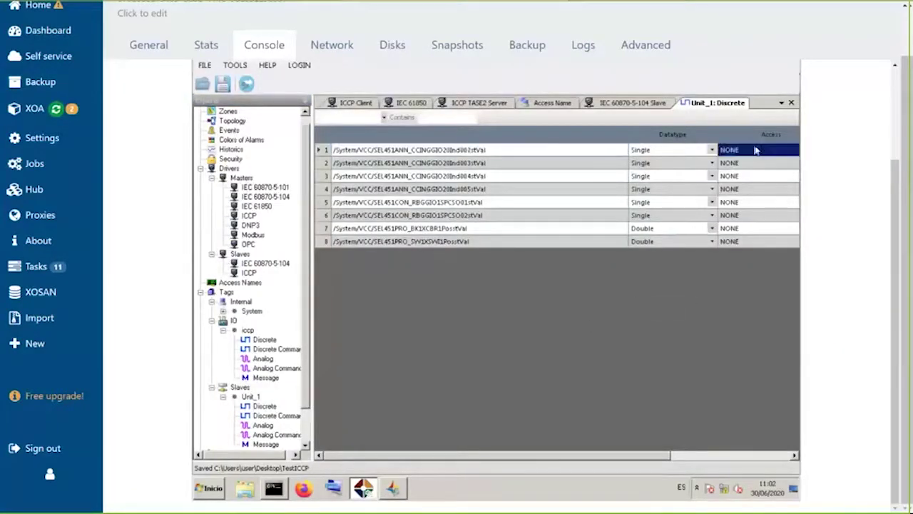
{"action": "left_click", "coordinate": [756, 150]}
{"action": "left_click", "coordinate": [756, 150]}
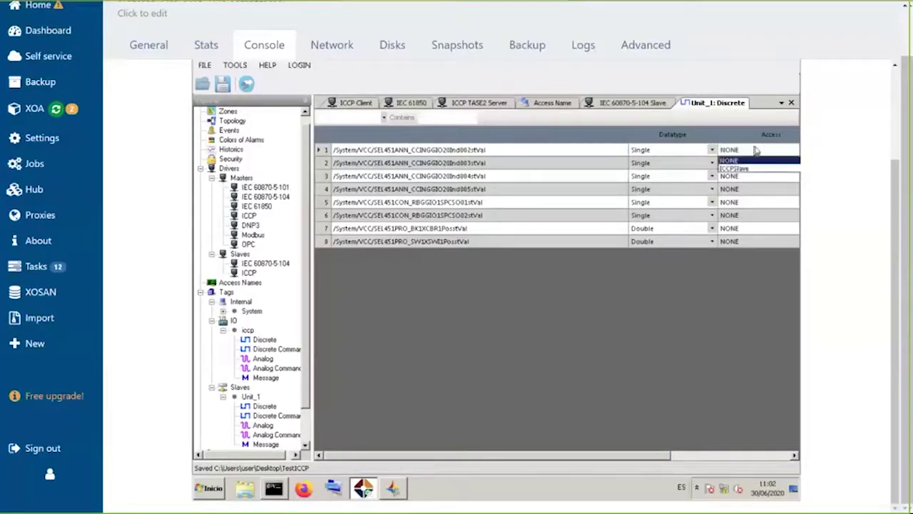
{"action": "left_click", "coordinate": [754, 169]}
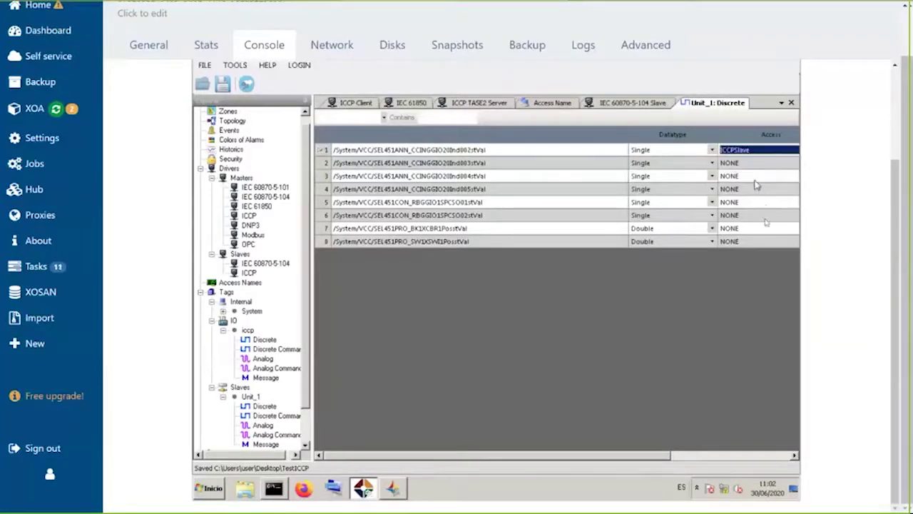
{"action": "left_click", "coordinate": [753, 237], "text": "shift"}
{"action": "right_click", "coordinate": [749, 216]}
{"action": "left_click", "coordinate": [747, 225]}
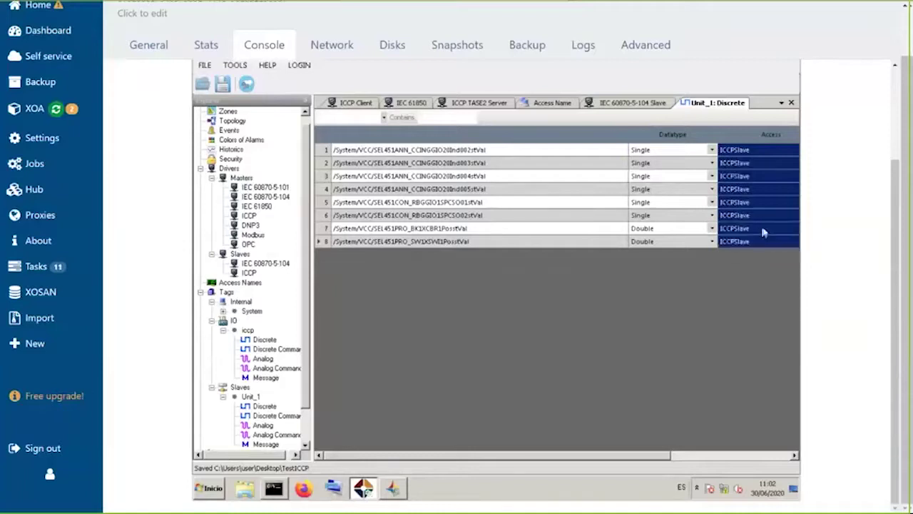
{"action": "left_click", "coordinate": [533, 154]}
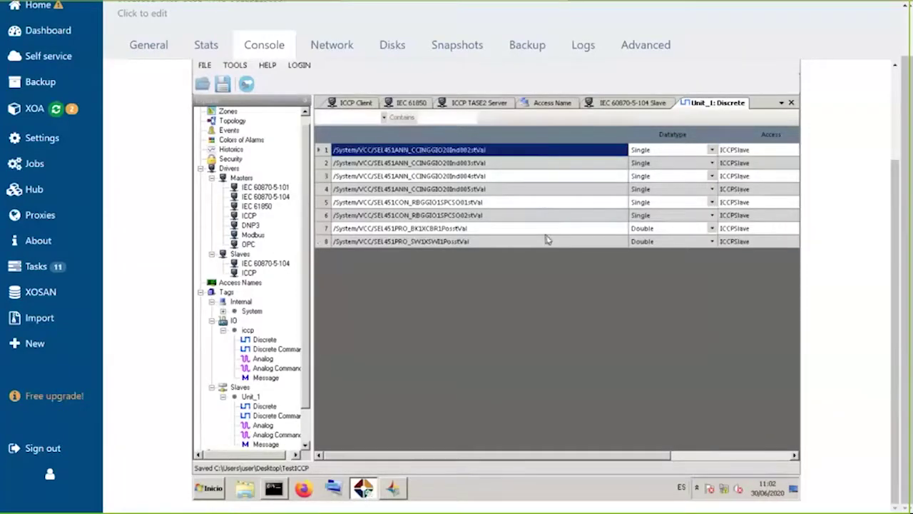
Select all discrete tag names of slave Unit_1 and switch to a new Notepad++ document, pasting the clipboard text ICCPSlave.
{"action": "left_click", "coordinate": [546, 241], "text": "shift"}
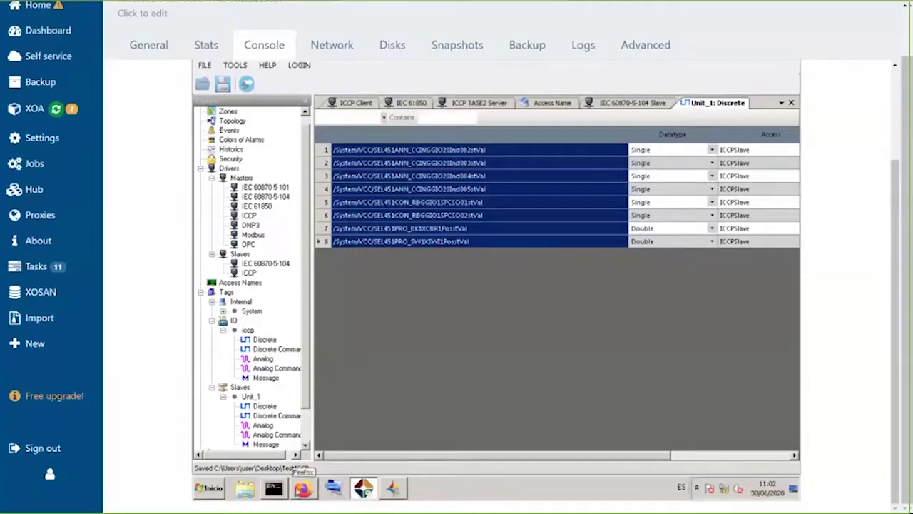
{"action": "key", "text": "super"}
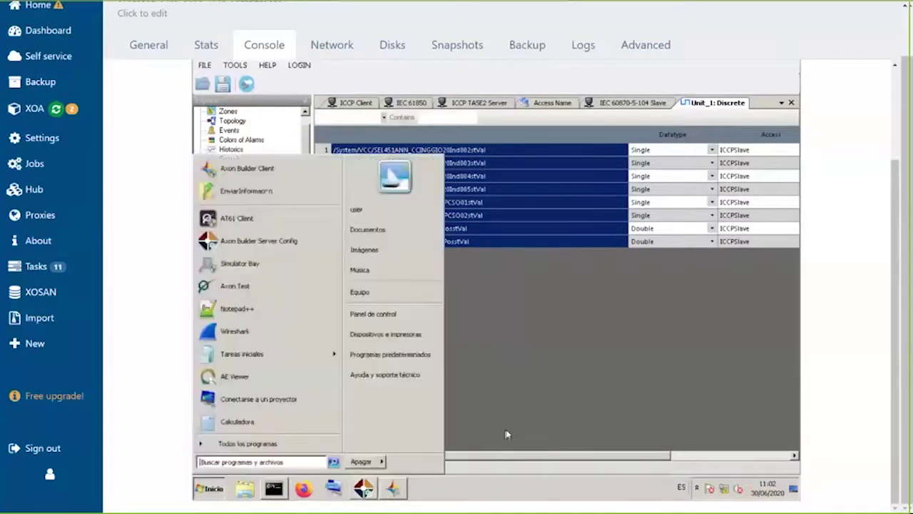
{"action": "left_click", "coordinate": [234, 312]}
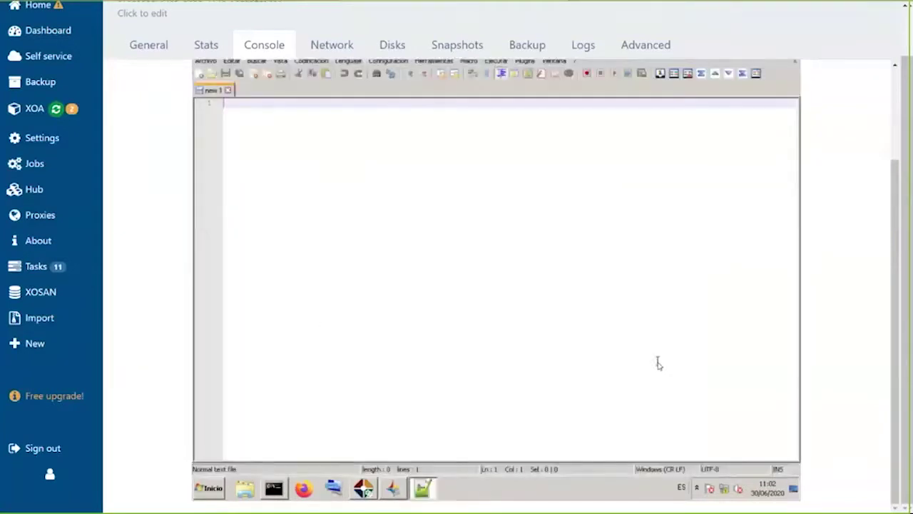
{"action": "type", "text": "ICCPSlave"}
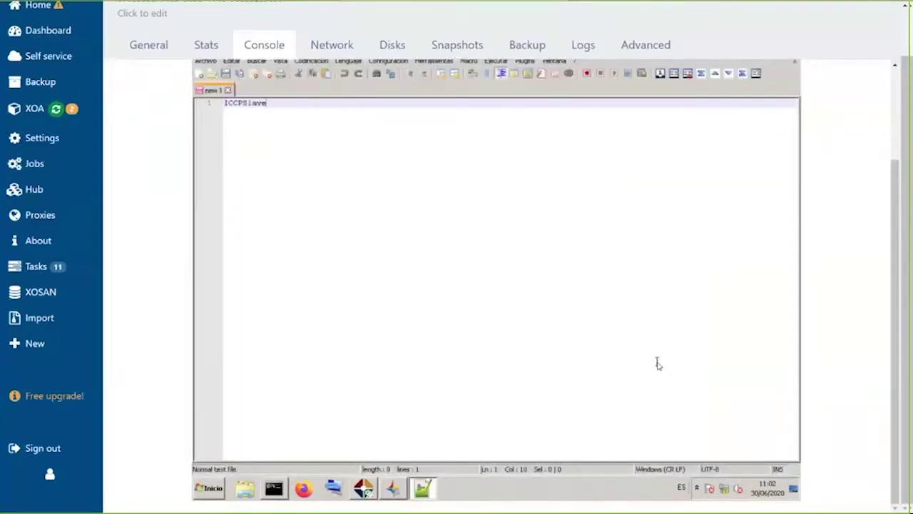
Copy every discrete tag name of slave Unit_1 in Axon Builder and replace the Notepad++ text with them.
{"action": "key", "text": "alt+Tab"}
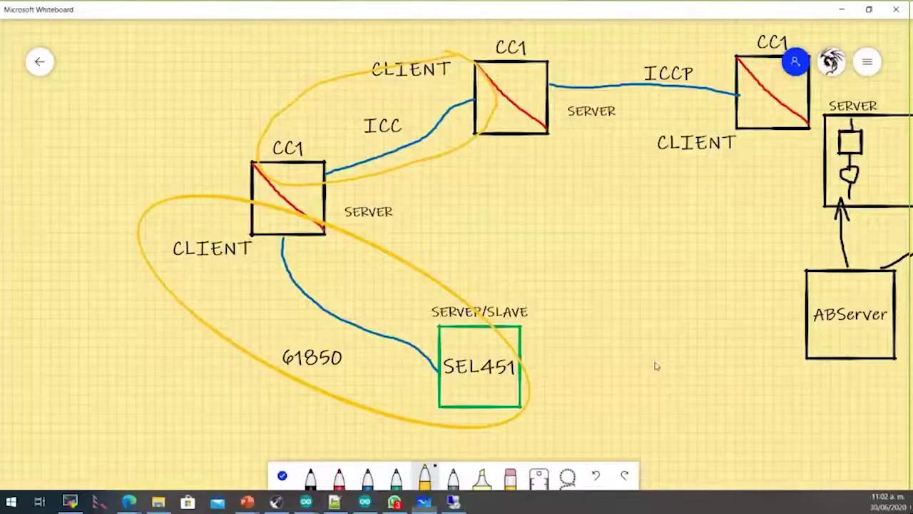
{"action": "key", "text": "alt+Tab"}
{"action": "left_click", "coordinate": [363, 488]}
{"action": "right_click", "coordinate": [425, 260]}
{"action": "right_click", "coordinate": [424, 218]}
{"action": "left_click", "coordinate": [465, 241]}
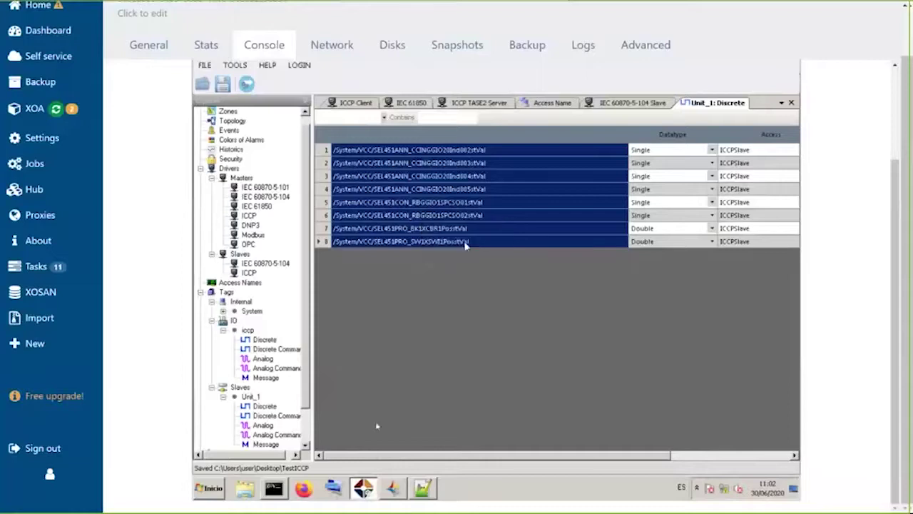
{"action": "left_click", "coordinate": [423, 488]}
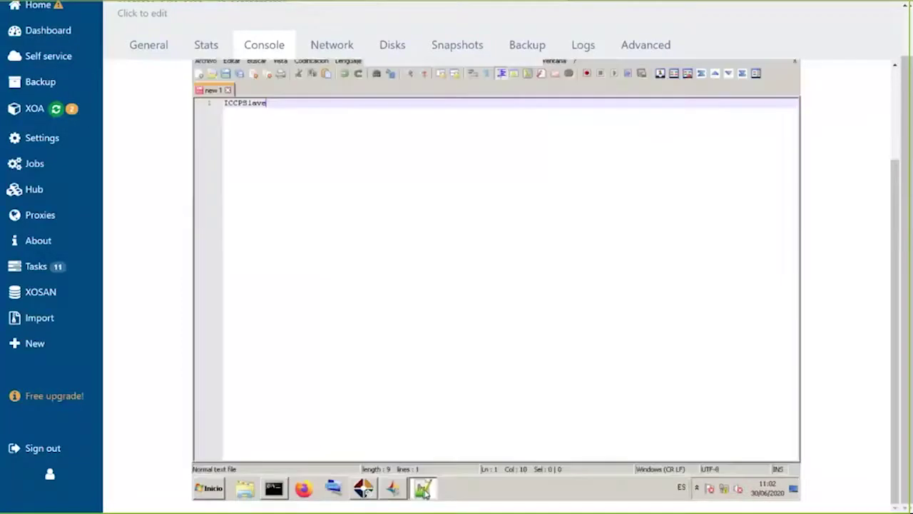
{"action": "key", "text": "ctrl+a"}
{"action": "key", "text": "ctrl+v"}
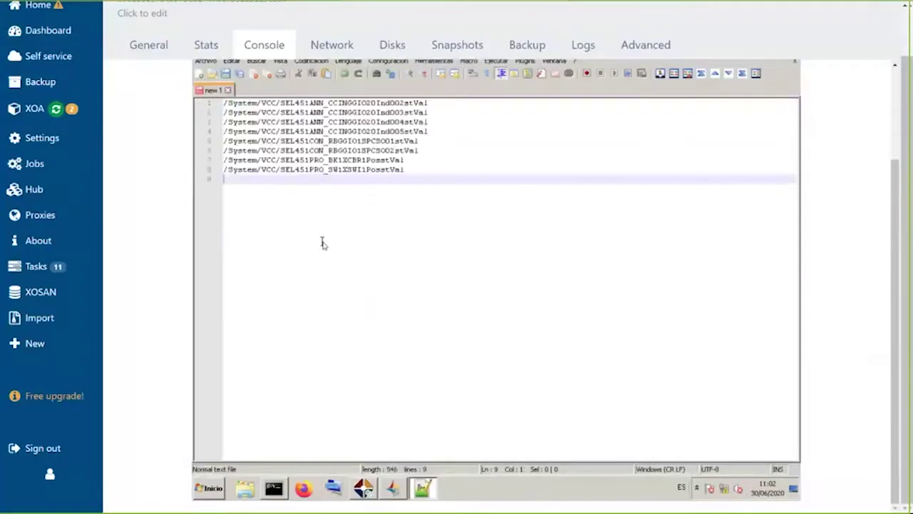
{"action": "left_click", "coordinate": [283, 171]}
{"action": "key", "text": "shift+Up"}
{"action": "key", "text": "shift+Up"}
{"action": "key", "text": "shift+Up"}
{"action": "key", "text": "shift+Up"}
{"action": "key", "text": "shift+Up"}
{"action": "key", "text": "shift+Up"}
{"action": "key", "text": "shift+Up"}
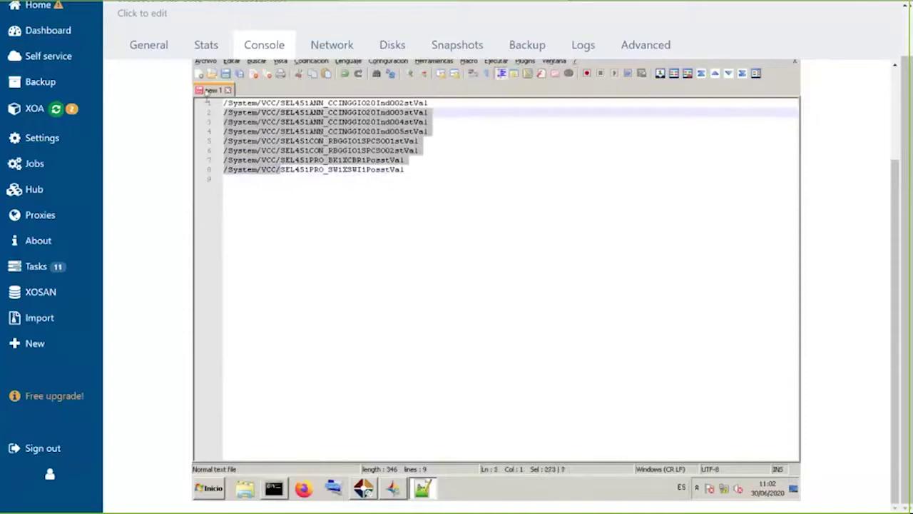
{"action": "left_click", "coordinate": [283, 162]}
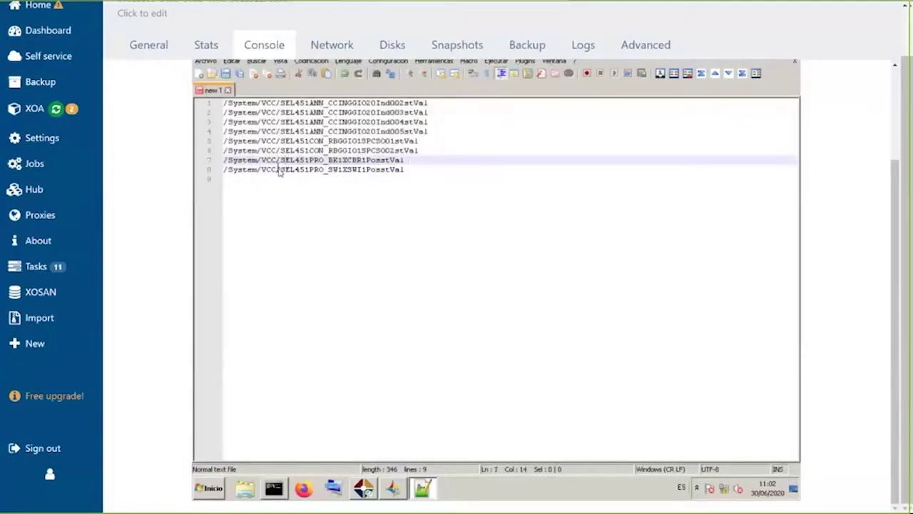
{"action": "left_click", "coordinate": [280, 171]}
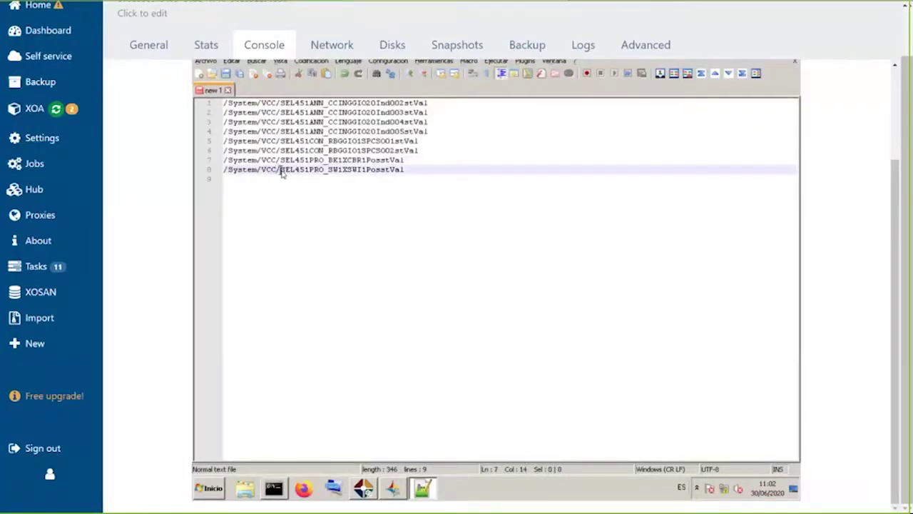
{"action": "left_click_drag", "start_coordinate": [282, 174], "coordinate": [194, 69]}
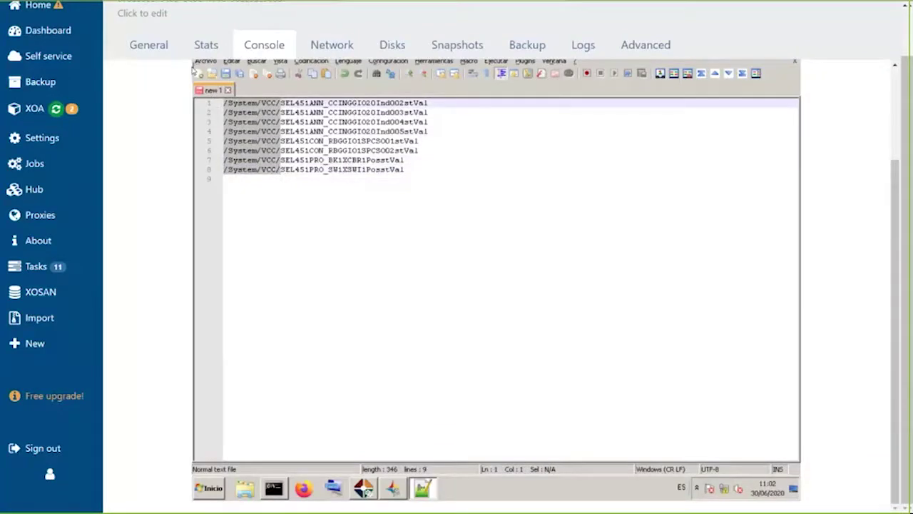
{"action": "left_click", "coordinate": [359, 217]}
{"action": "key", "text": "Delete"}
{"action": "key", "text": "ctrl+z"}
Delete the /System/VCC/ prefix from all the discrete tag names with a column selection across the lines.
{"action": "left_click", "coordinate": [283, 174]}
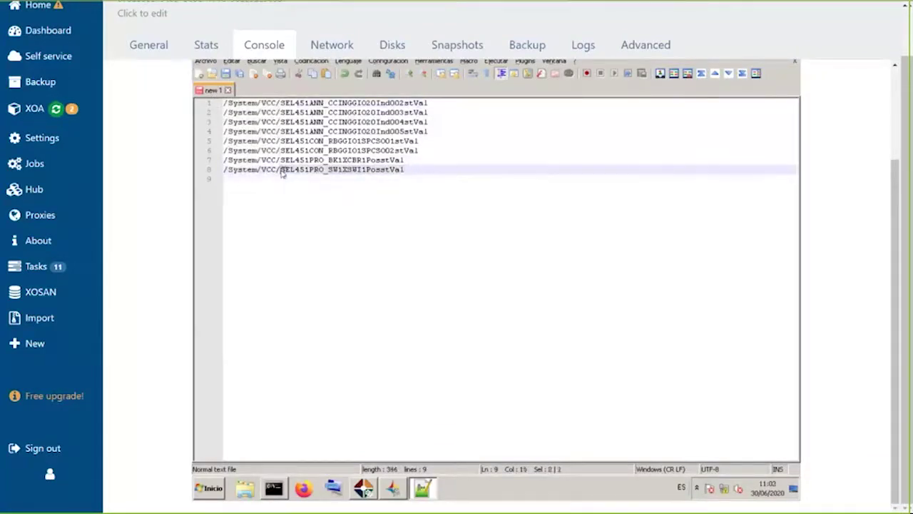
{"action": "left_click_drag", "start_coordinate": [283, 174], "coordinate": [223, 102]}
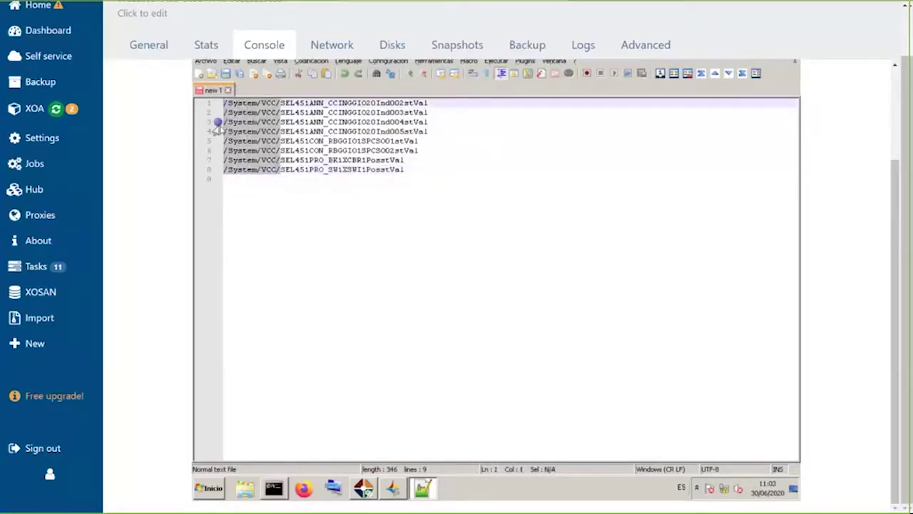
{"action": "key", "text": "Delete"}
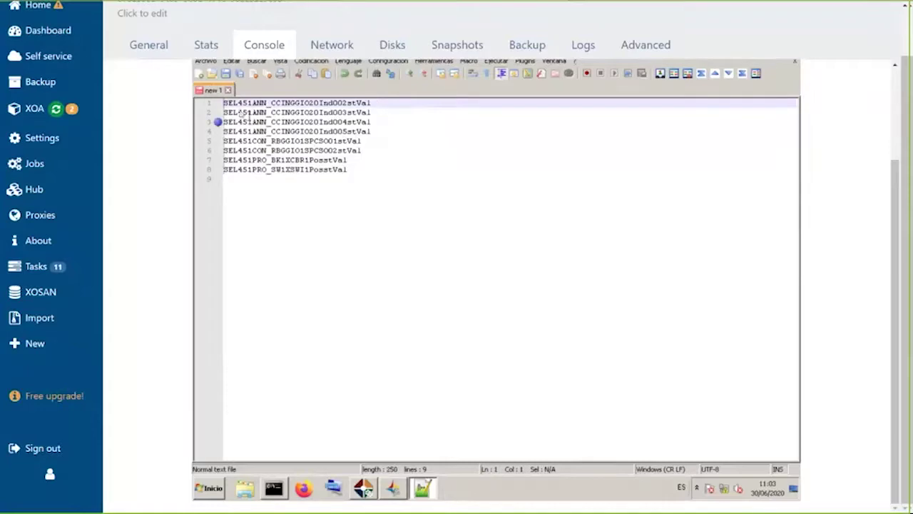
Copy the shortened names from Notepad++ into the Item column of Unit_1's discrete tags in Axon Builder.
{"action": "left_click_drag", "start_coordinate": [224, 105], "coordinate": [356, 171]}
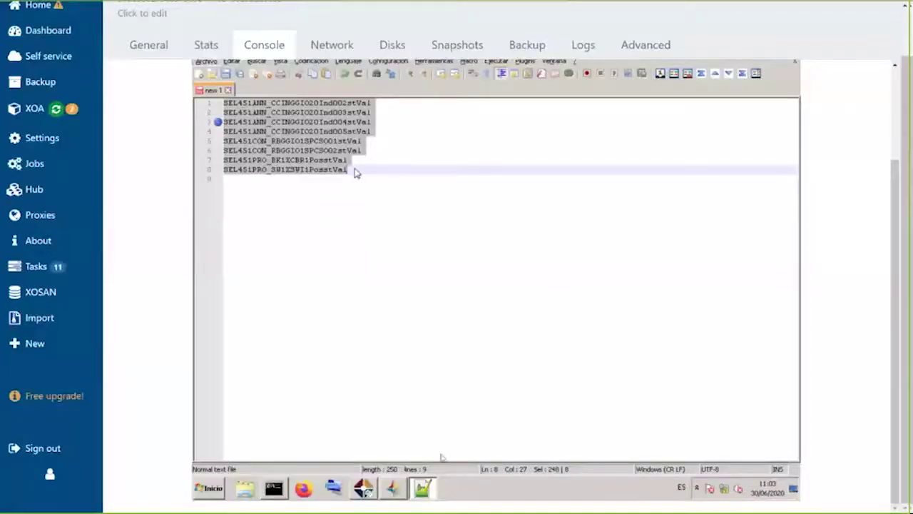
{"action": "left_click", "coordinate": [364, 491]}
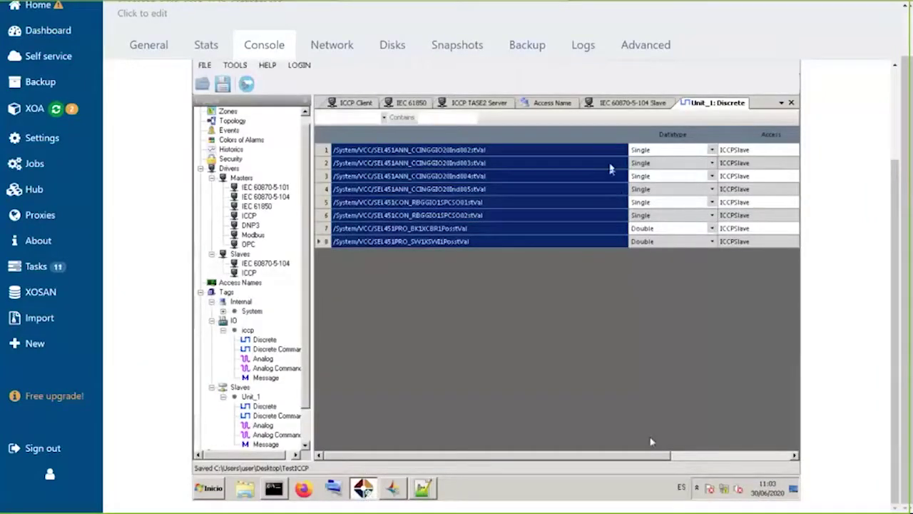
{"action": "left_click_drag", "start_coordinate": [628, 136], "coordinate": [572, 136]}
{"action": "left_click", "coordinate": [791, 150]}
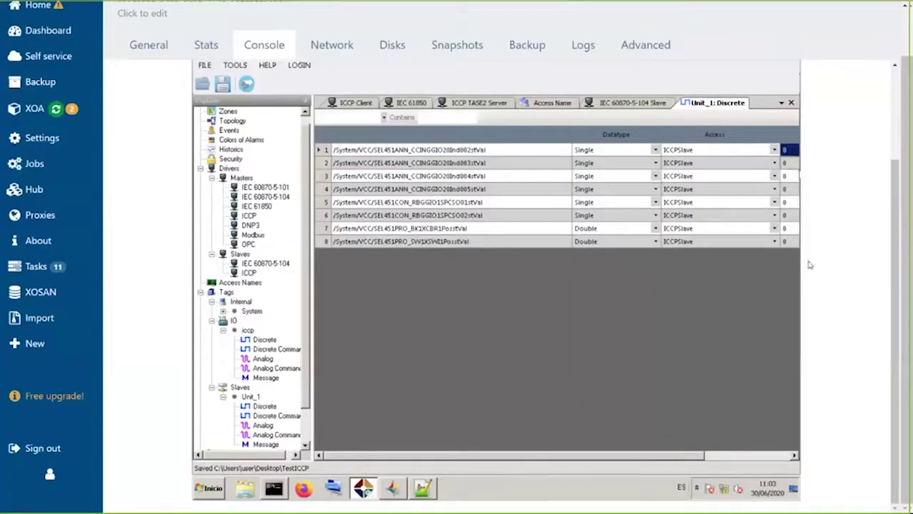
{"action": "left_click_drag", "start_coordinate": [664, 455], "coordinate": [778, 456]}
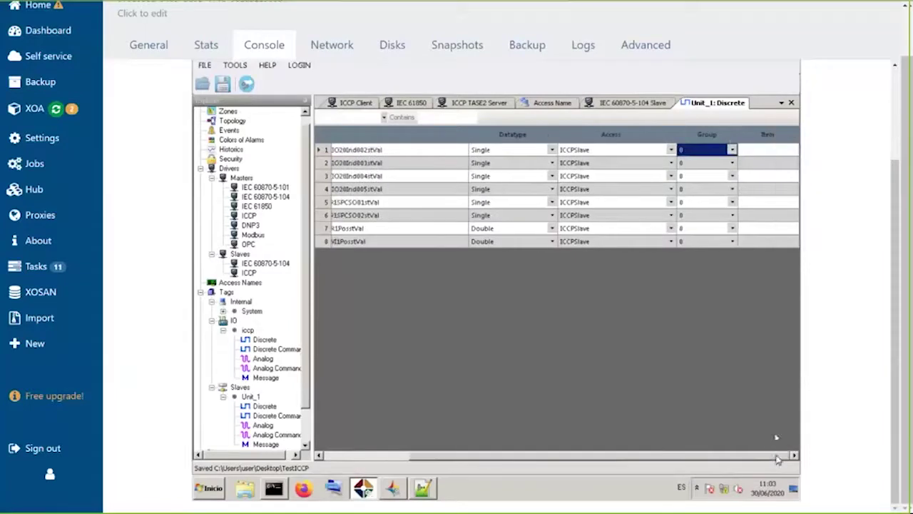
{"action": "left_click", "coordinate": [765, 154]}
{"action": "key", "text": "ctrl+v"}
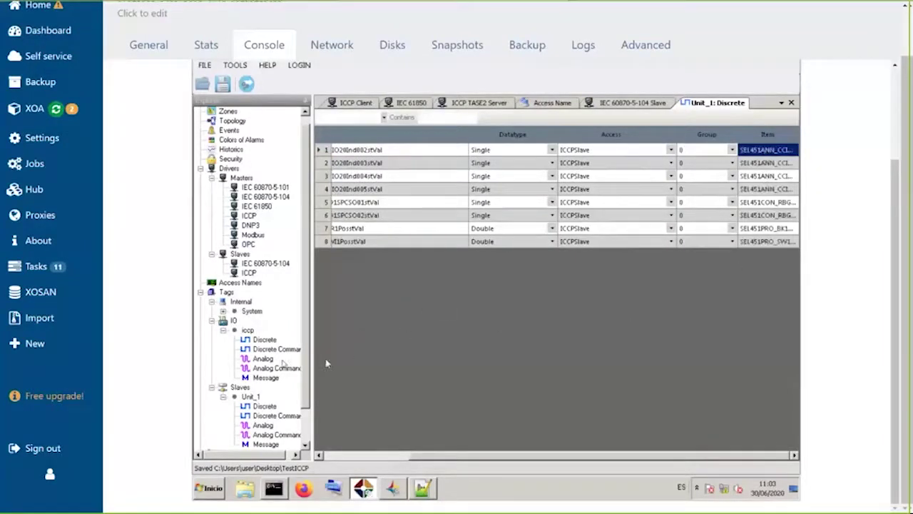
Check the iccp device's analog tags and replace the Notepad++ text with all analog tag names of slave Unit_1.
{"action": "double_click", "coordinate": [263, 358]}
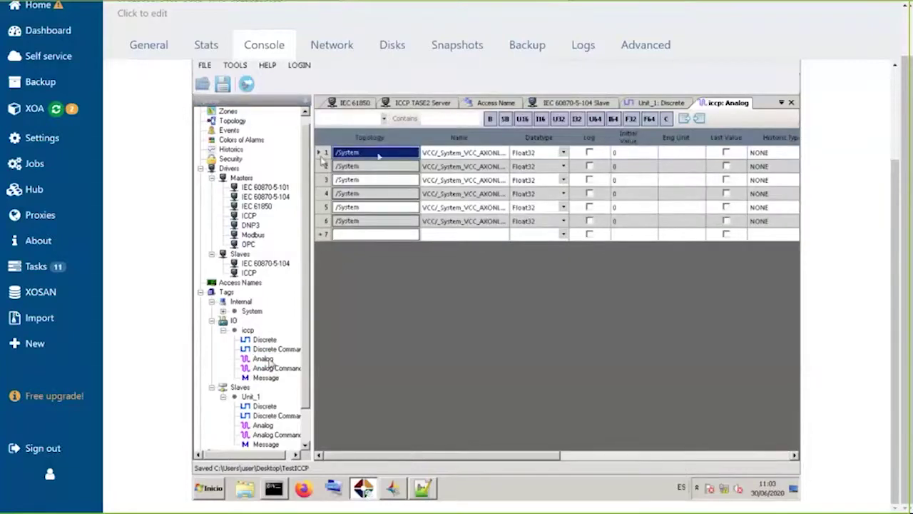
{"action": "left_click", "coordinate": [481, 153]}
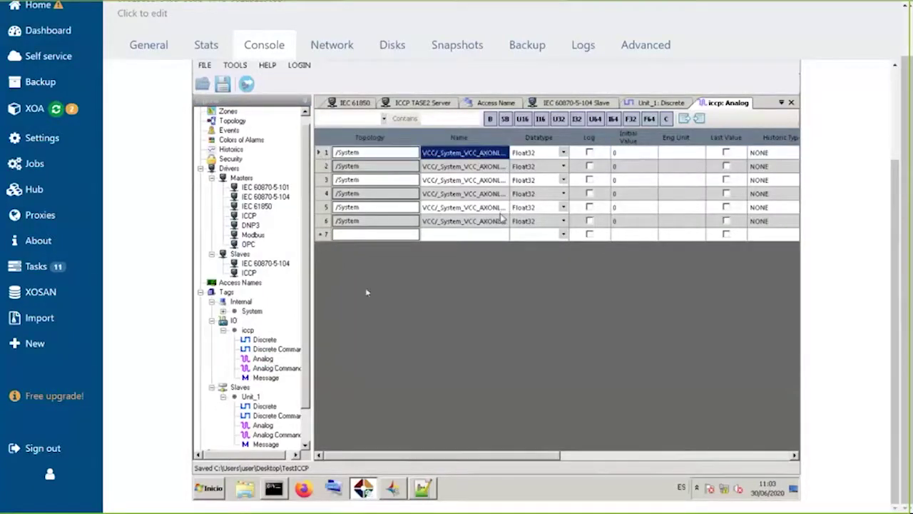
{"action": "double_click", "coordinate": [276, 425]}
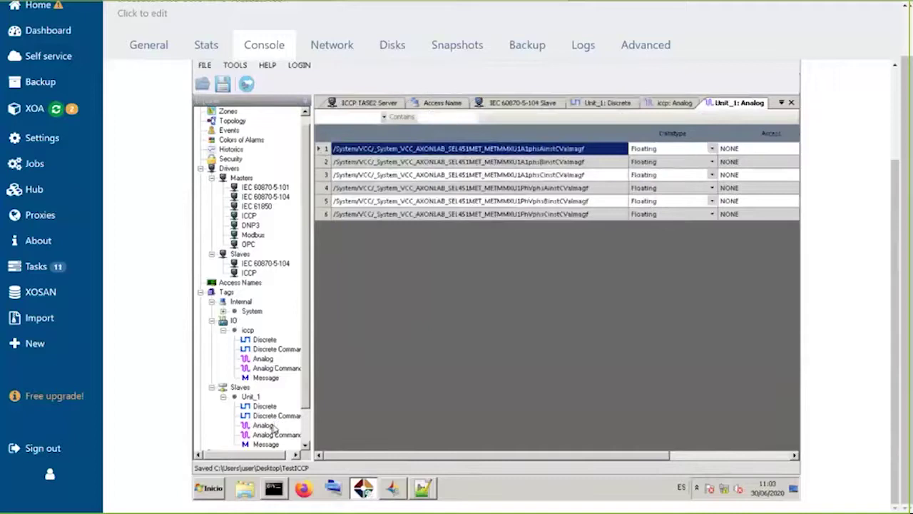
{"action": "left_click_drag", "start_coordinate": [618, 148], "coordinate": [598, 217]}
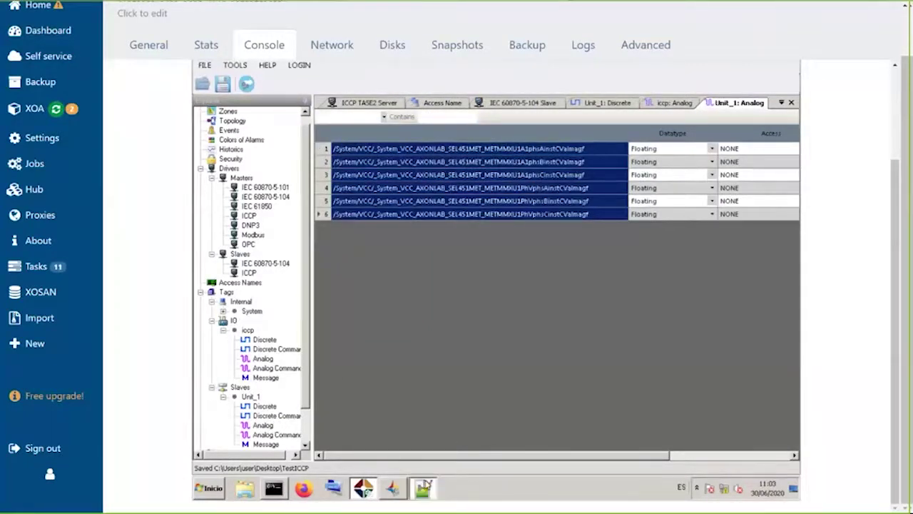
{"action": "left_click", "coordinate": [422, 488]}
{"action": "key", "text": "Return"}
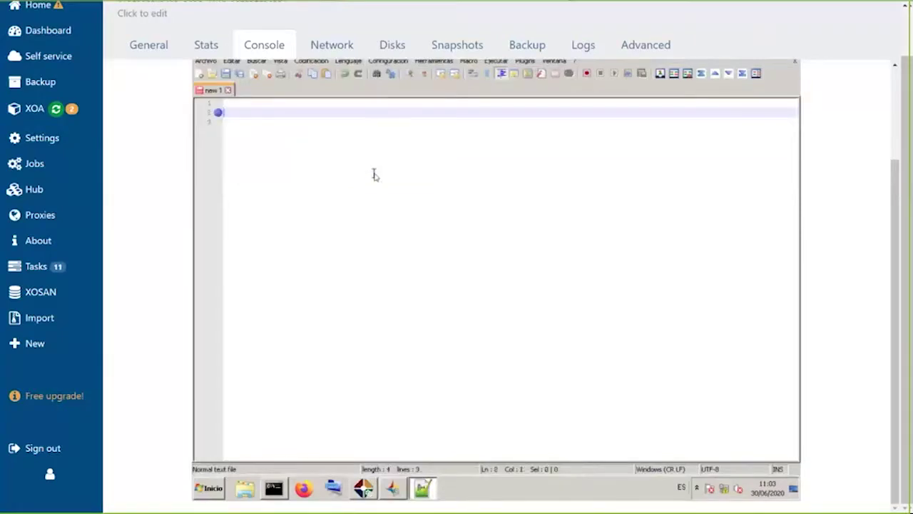
{"action": "type", "text": "/System/VCC/_System_VCC_AXONLAB_SEL451MET_METMMXU1A1phsAinstCValmagf /System/VCC/_System_VCC_AXONLAB_SEL451MET_METMMXU1A1phsBinstCValmagf /System/VCC/_System_VCC_AXONLAB_SEL451MET_METMMXU1A1phsCinstCValmagf /System/VCC/_System_VCC_AXONLAB_SEL451MET_METMMXU1PhVphsAinstCValmagf /System/VCC/_System_VCC_AXONLAB_SEL451MET_METMMXU1PhVphsBinstCValmagf /System/VCC/_System_VCC_AXONLAB_SEL451MET_METMMXU1PhVphsCinstCValmagf"}
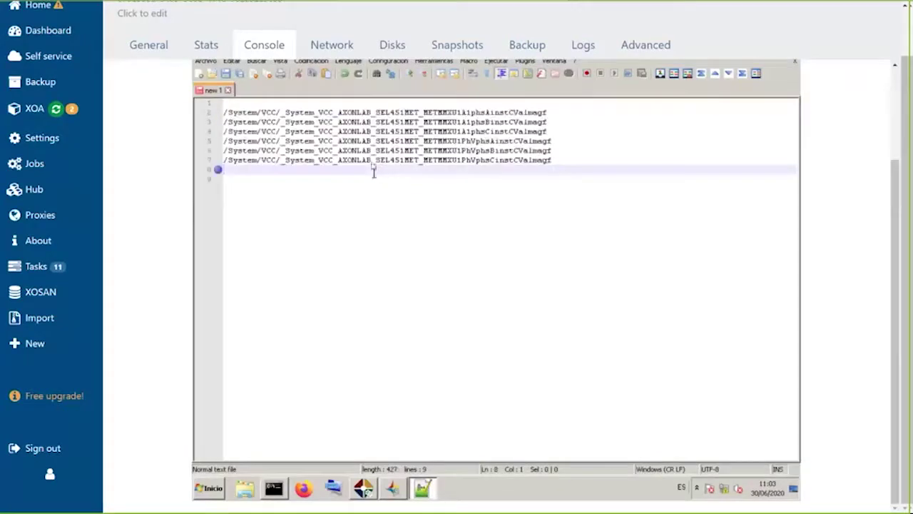
Delete the /System/VCC/_System_VCC_ prefix from all the analog tag names with a column selection across the lines.
{"action": "left_click", "coordinate": [338, 161]}
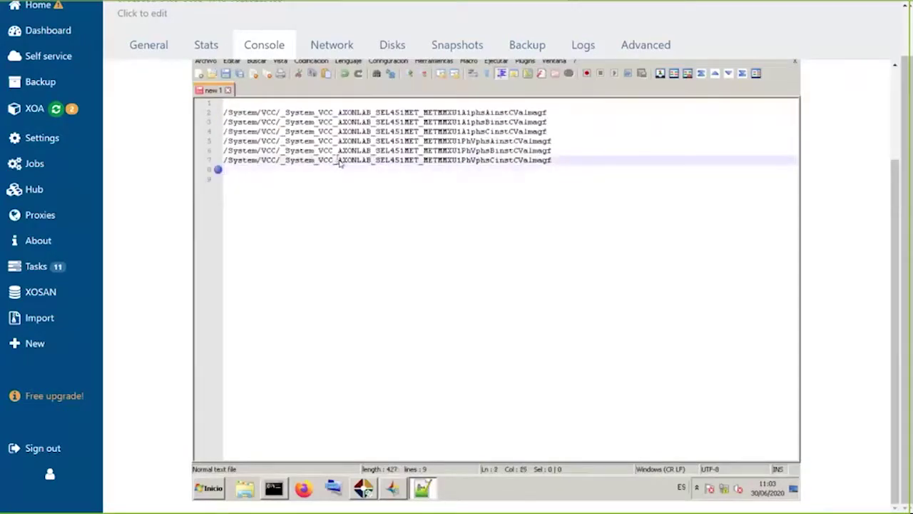
{"action": "left_click_drag", "start_coordinate": [303, 153], "coordinate": [215, 114]}
{"action": "key", "text": "Delete"}
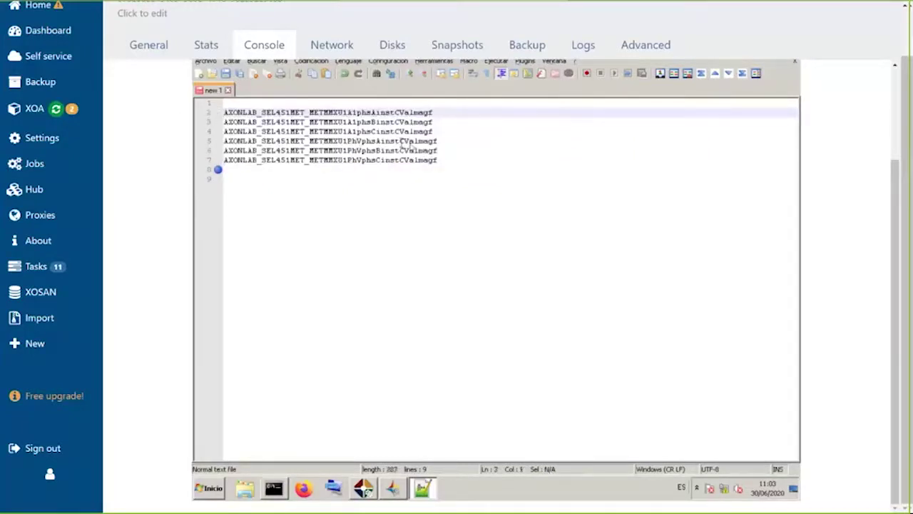
Copy the shortened analog names from Notepad++ into the Item column of Unit_1's analog tags in Axon Builder.
{"action": "left_click", "coordinate": [441, 163]}
{"action": "double_click", "coordinate": [441, 162]}
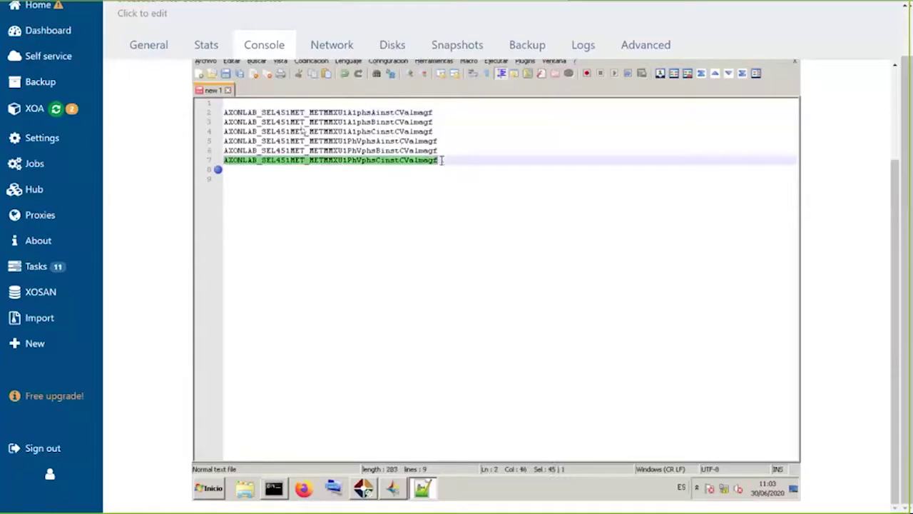
{"action": "left_click_drag", "start_coordinate": [224, 112], "coordinate": [438, 167]}
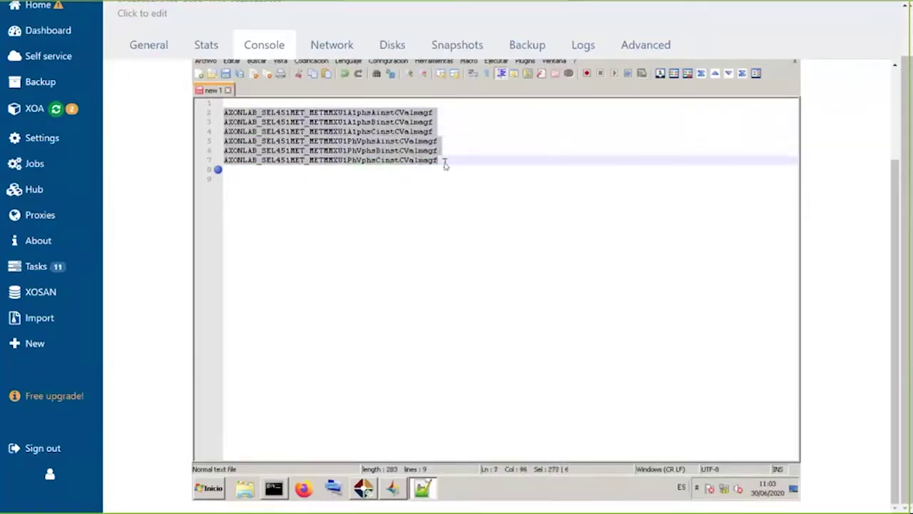
{"action": "key", "text": "alt+Tab"}
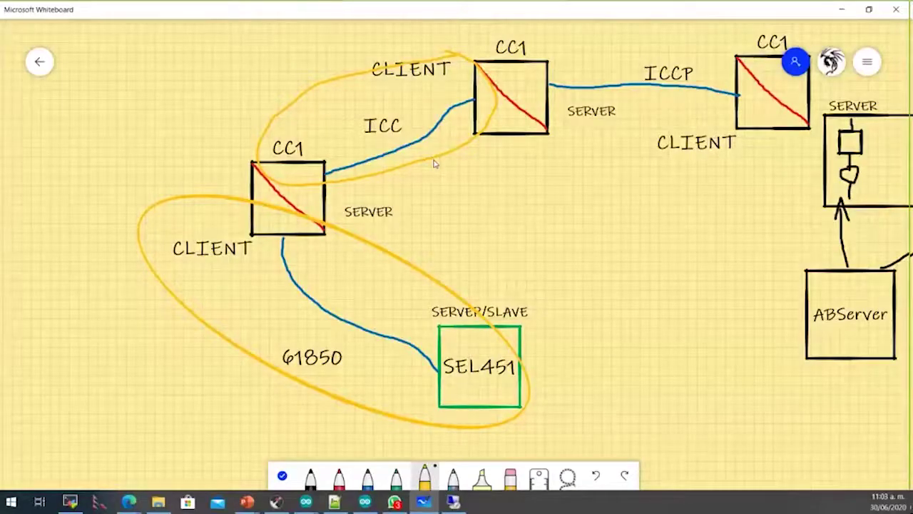
{"action": "key", "text": "alt+Tab"}
{"action": "left_click", "coordinate": [365, 489]}
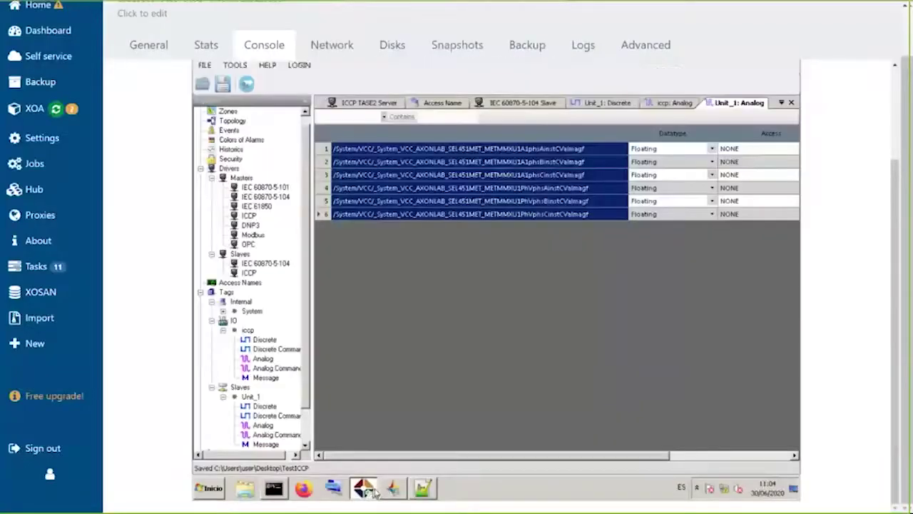
{"action": "left_click", "coordinate": [706, 455]}
{"action": "left_click", "coordinate": [754, 149]}
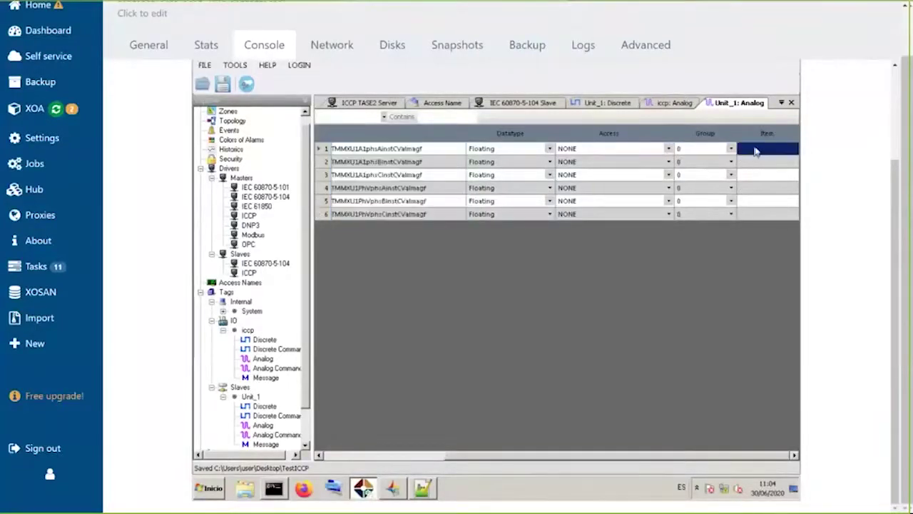
{"action": "key", "text": "ctrl+v"}
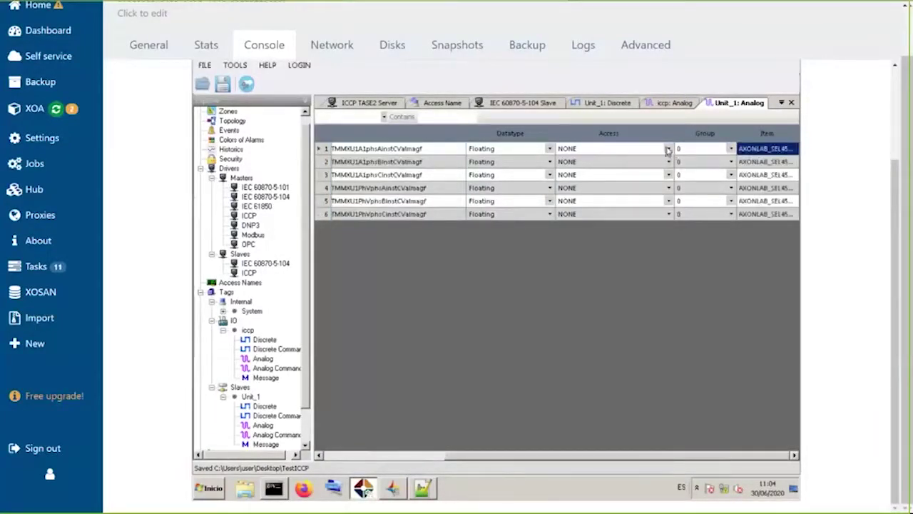
Assign the ICCPSlave access name to the first analog tag of slave Unit_1.
{"action": "left_click", "coordinate": [668, 150]}
{"action": "left_click", "coordinate": [668, 149]}
{"action": "left_click", "coordinate": [668, 149]}
{"action": "left_click", "coordinate": [668, 150]}
{"action": "left_click", "coordinate": [605, 168]}
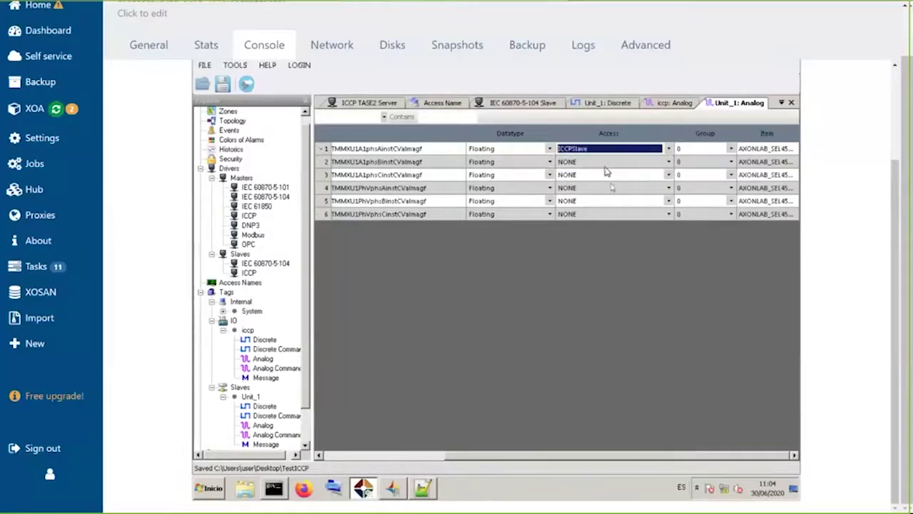
Clone the ICCPSlave access name from the first analog tag to all the other analog tags of slave Unit_1.
{"action": "left_click", "coordinate": [618, 216], "text": "shift"}
{"action": "right_click", "coordinate": [616, 217]}
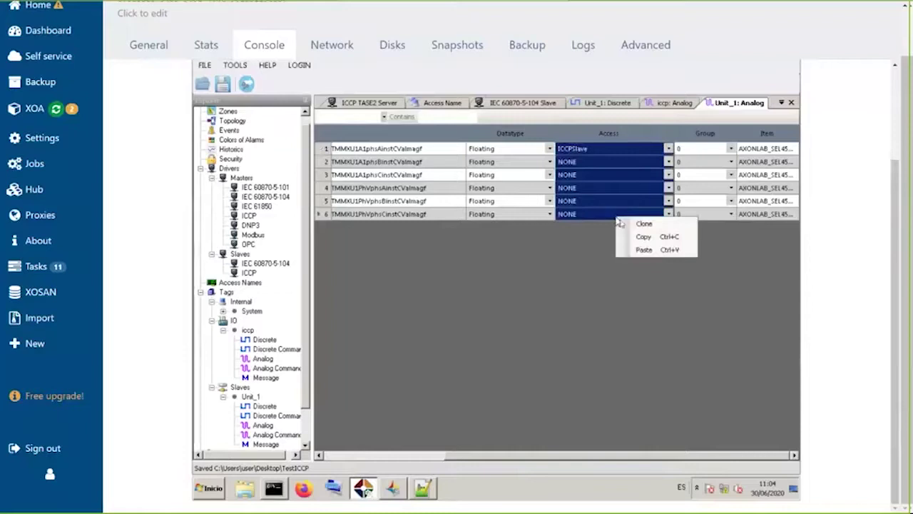
{"action": "left_click", "coordinate": [640, 232]}
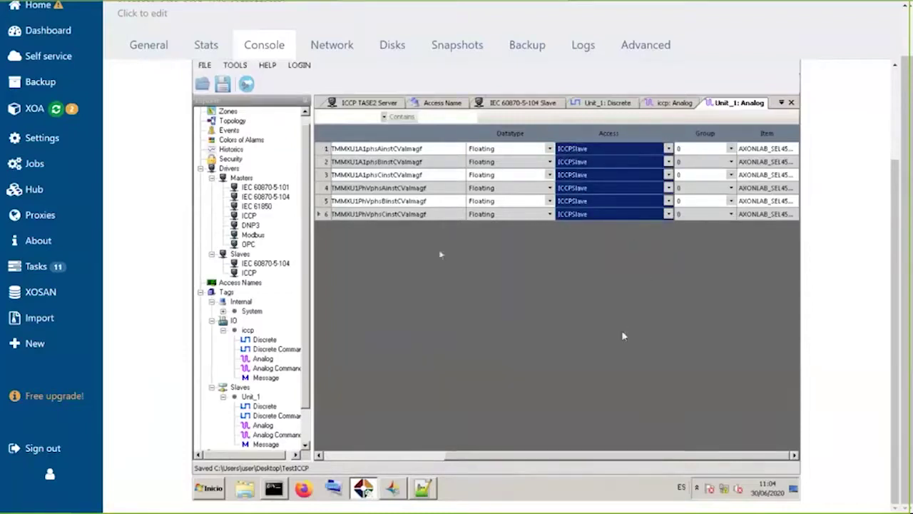
Save the project and send its configuration to the runtime, accepting the server restart and the 24-hour demo version.
{"action": "left_click", "coordinate": [222, 85]}
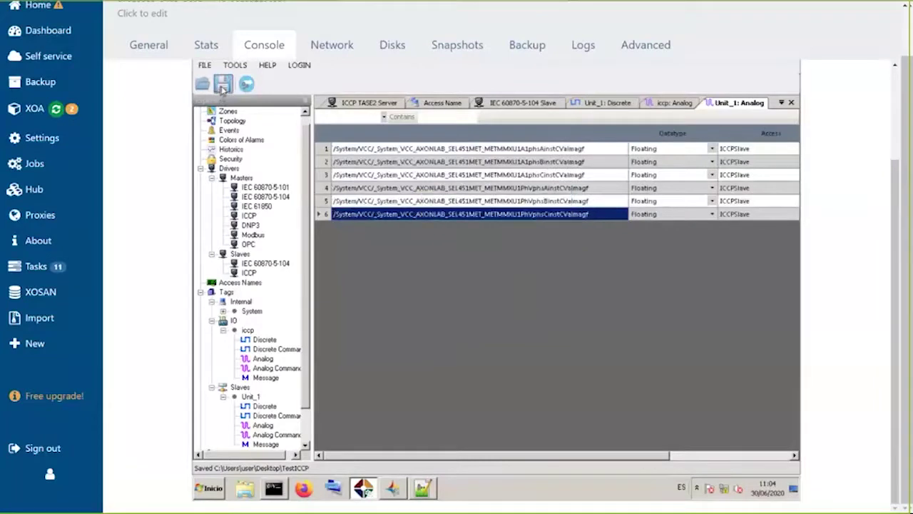
{"action": "left_click", "coordinate": [247, 85]}
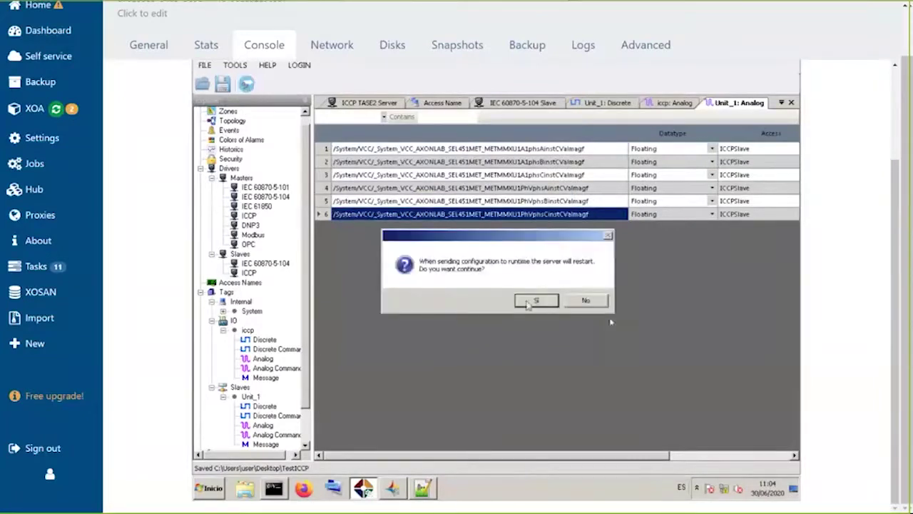
{"action": "left_click", "coordinate": [532, 305]}
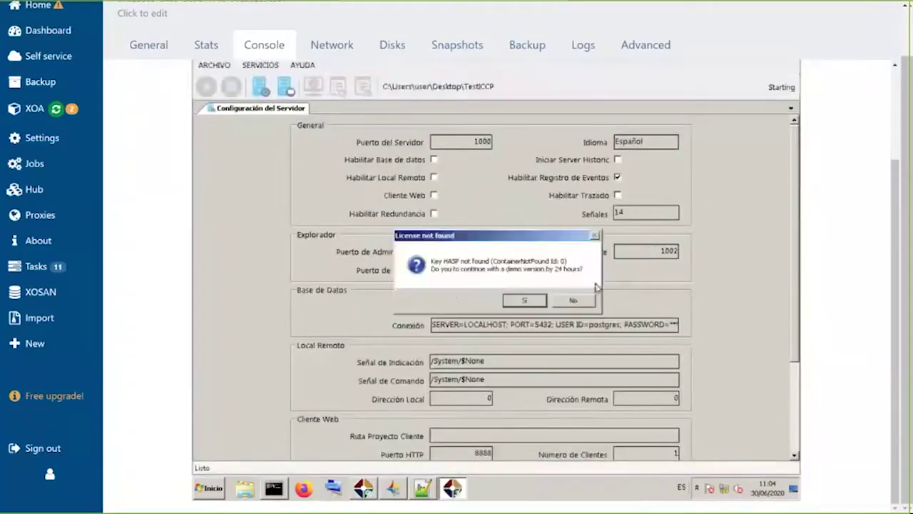
{"action": "left_click", "coordinate": [524, 301]}
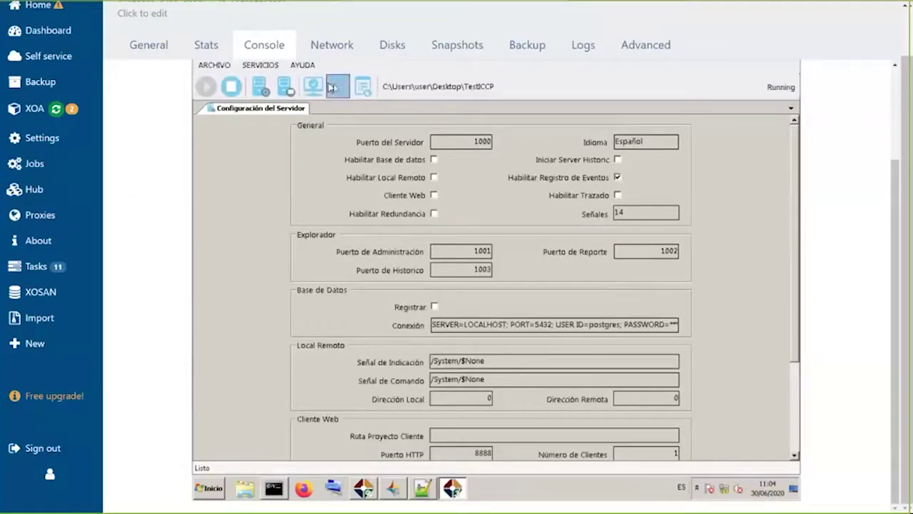
Examine the values and quality of the /System/VCC signals in the runtime's tag explorer.
{"action": "left_click", "coordinate": [336, 87]}
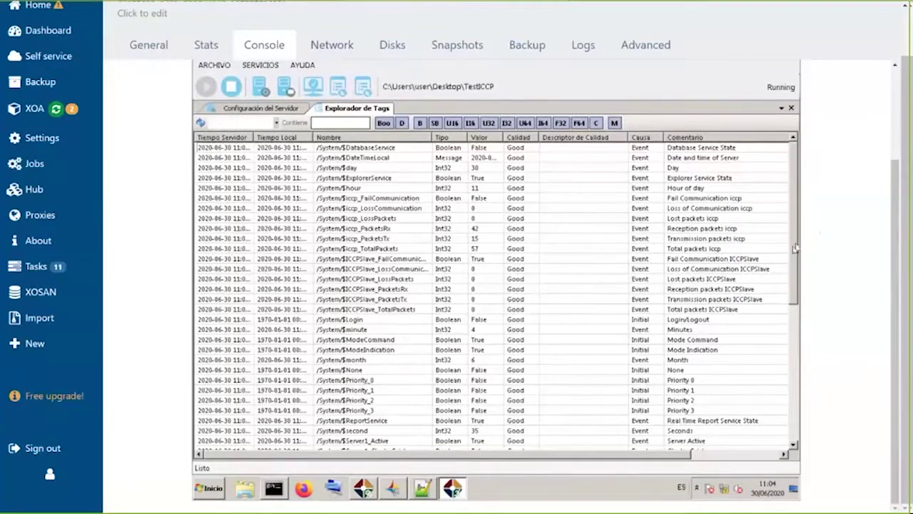
{"action": "scroll", "coordinate": [792, 250], "scroll_direction": "down", "scroll_amount": 4}
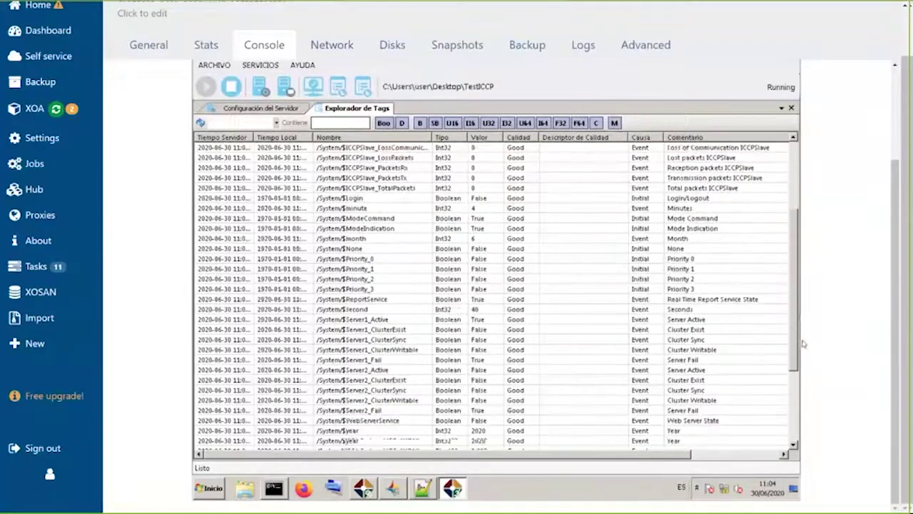
{"action": "scroll", "coordinate": [805, 385], "scroll_direction": "down", "scroll_amount": 4}
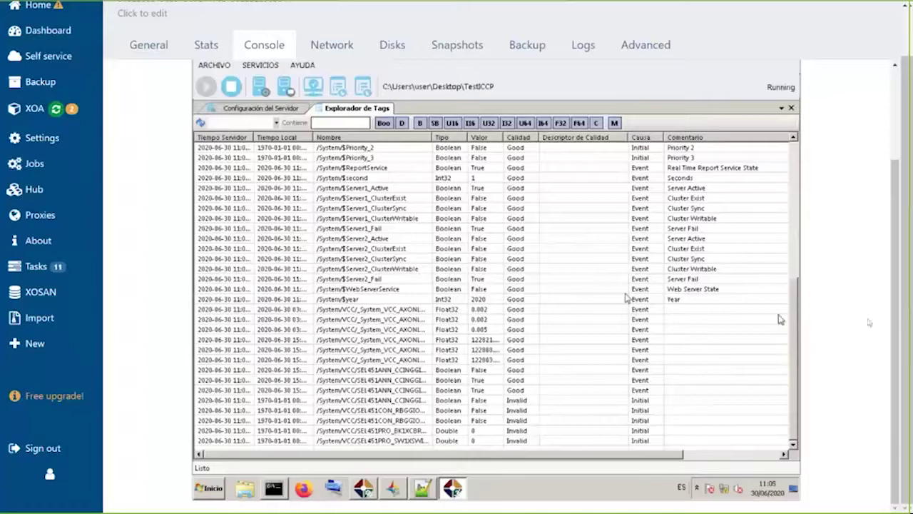
{"action": "scroll", "coordinate": [902, 346], "scroll_direction": "up", "scroll_amount": 2}
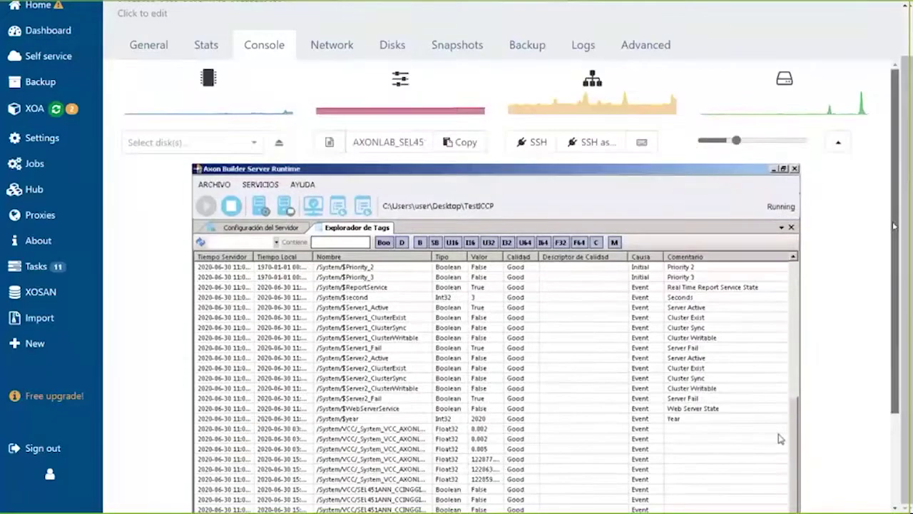
Switch to the console of virtual machine 86 - User6 to work in its Axon Builder project.
{"action": "mouse_move", "coordinate": [87, 78]}
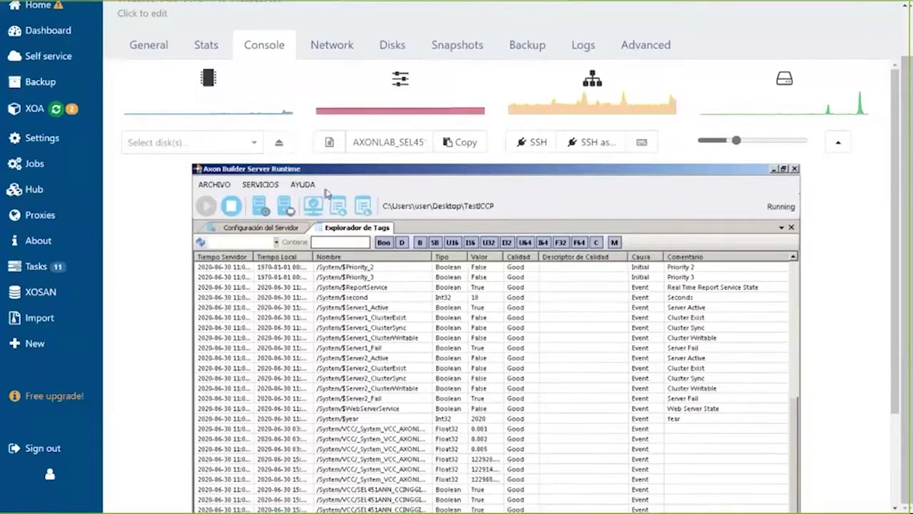
{"action": "mouse_move", "coordinate": [55, 14]}
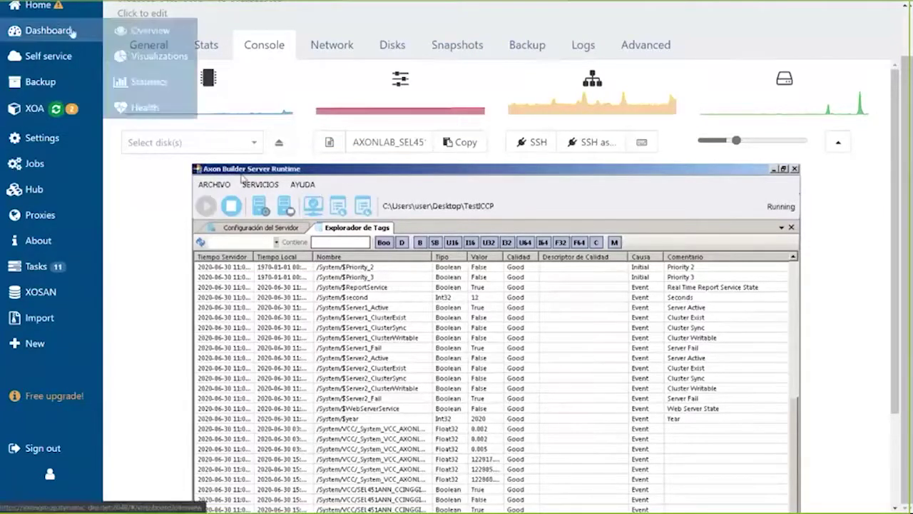
{"action": "left_click", "coordinate": [56, 14]}
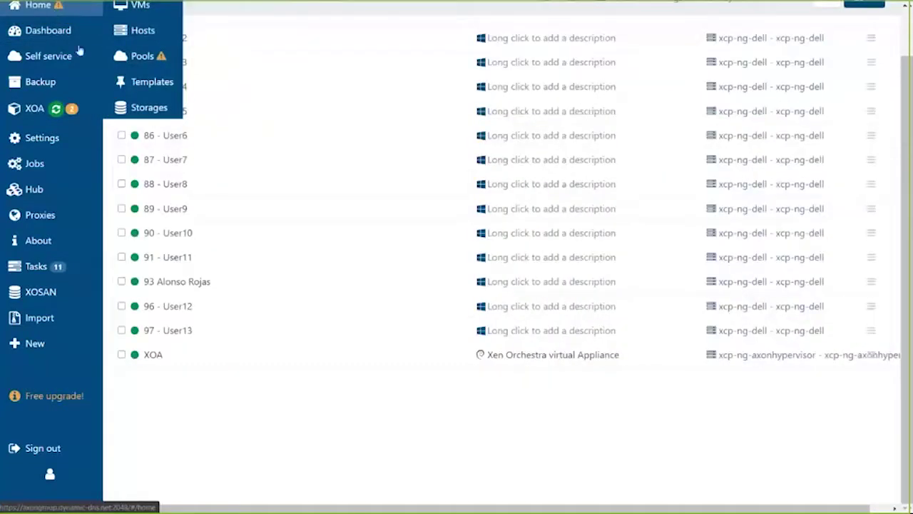
{"action": "left_click", "coordinate": [442, 140]}
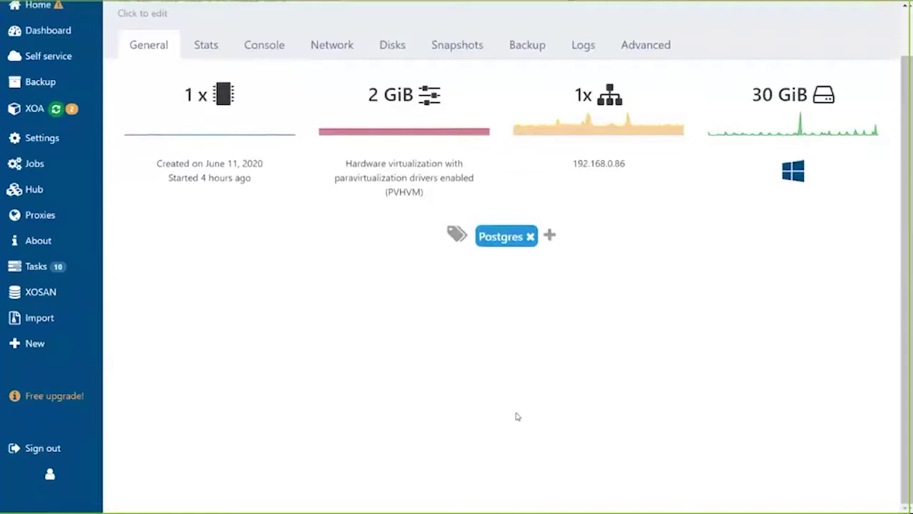
{"action": "left_click", "coordinate": [267, 52]}
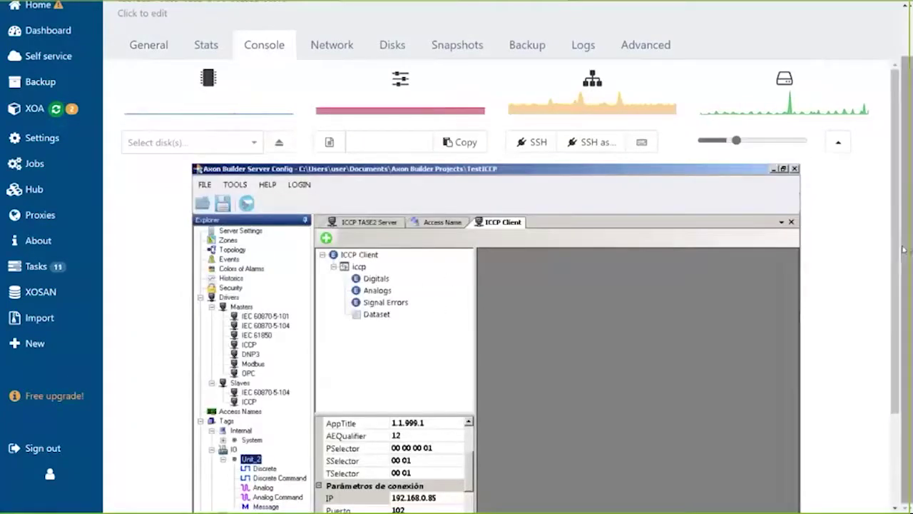
{"action": "left_click_drag", "start_coordinate": [898, 266], "coordinate": [895, 364]}
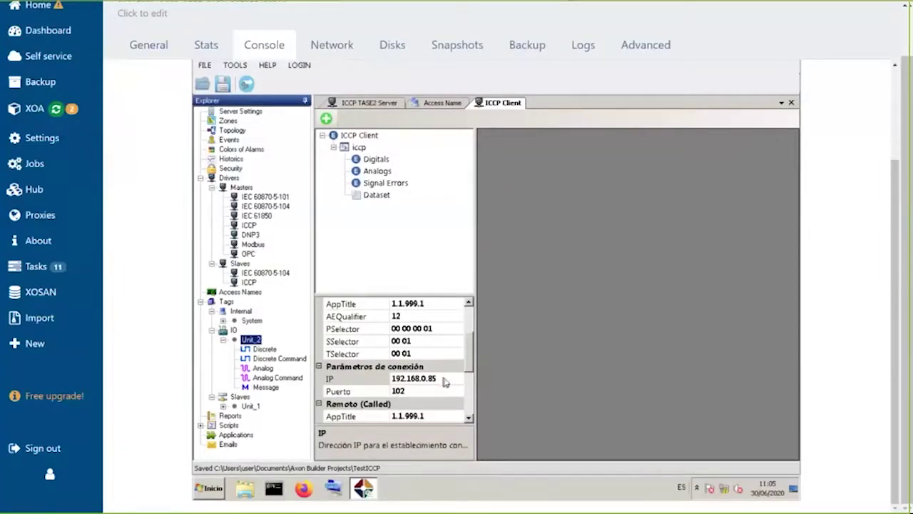
Load the signals from the remote server into the iccp device of the ICCP client.
{"action": "right_click", "coordinate": [365, 147]}
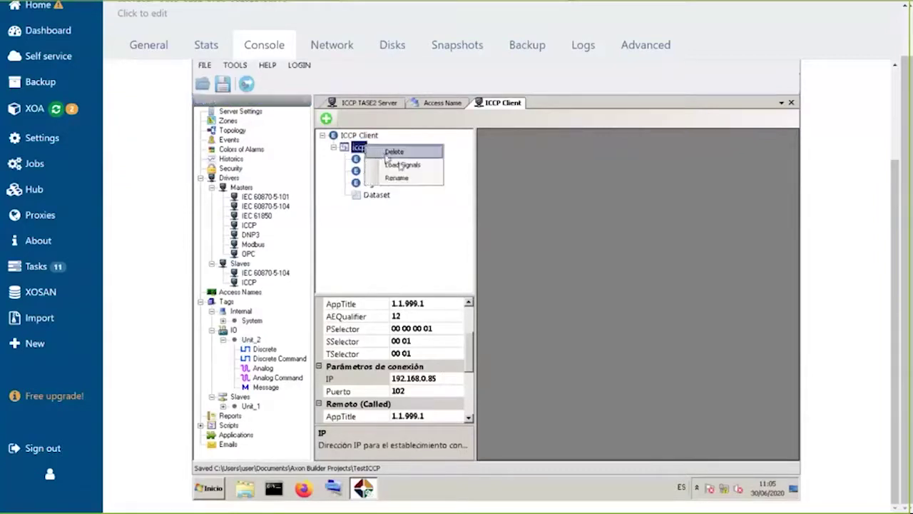
{"action": "left_click", "coordinate": [386, 162]}
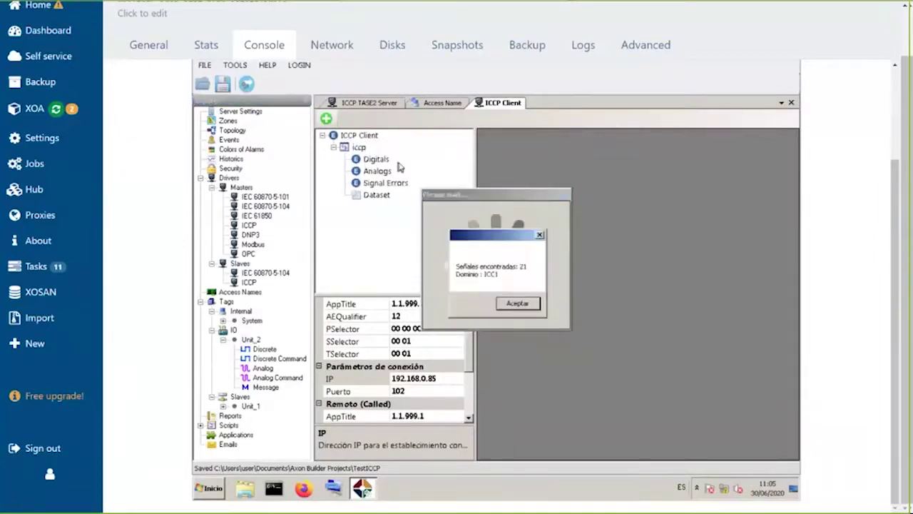
{"action": "left_click", "coordinate": [516, 304]}
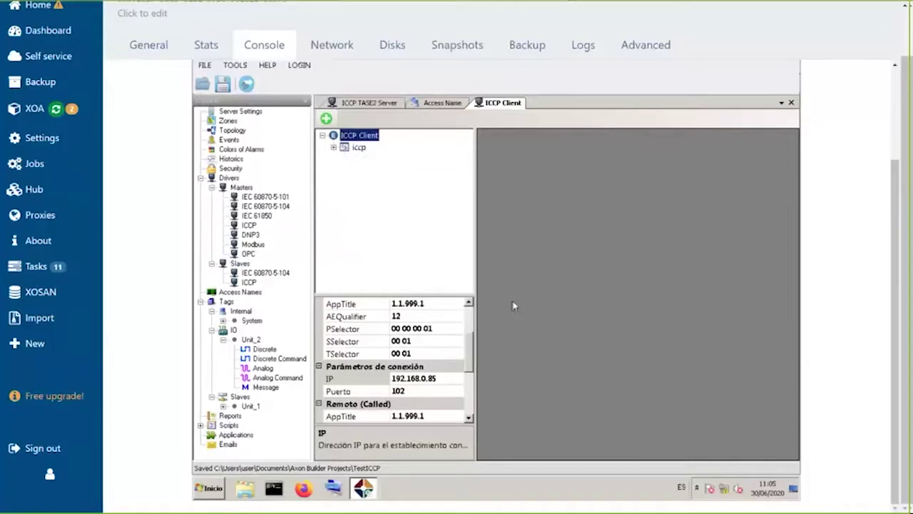
Create a new dataset under the iccp device and set its TransferSet BufferTim to 0.
{"action": "double_click", "coordinate": [358, 148]}
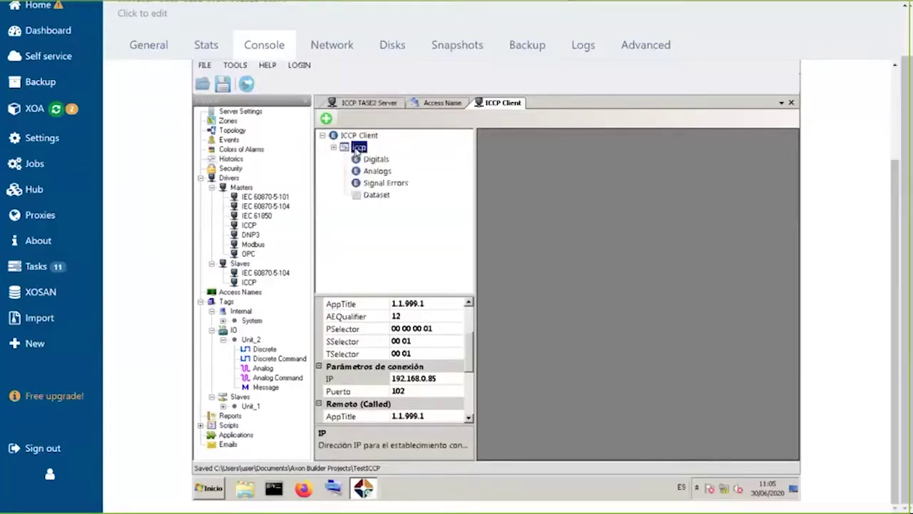
{"action": "right_click", "coordinate": [378, 195]}
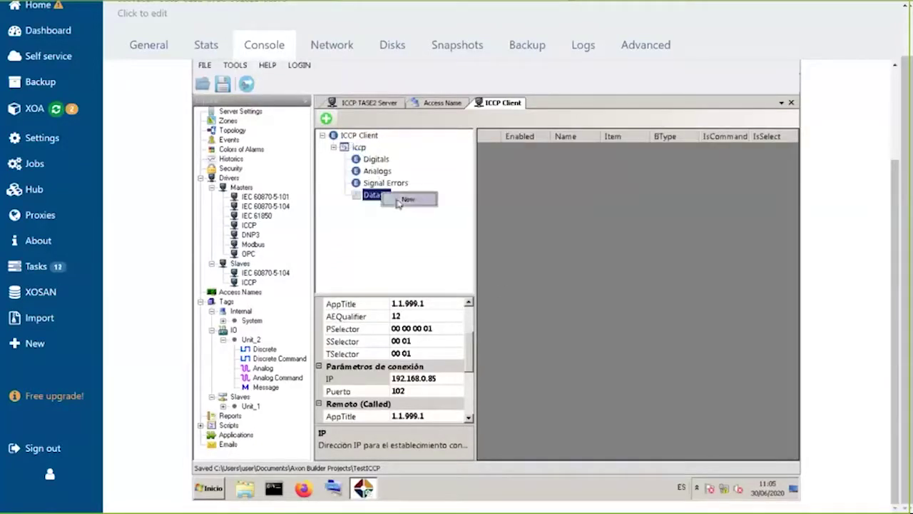
{"action": "left_click", "coordinate": [398, 202]}
{"action": "double_click", "coordinate": [358, 148]}
{"action": "double_click", "coordinate": [378, 194]}
{"action": "left_click", "coordinate": [385, 206]}
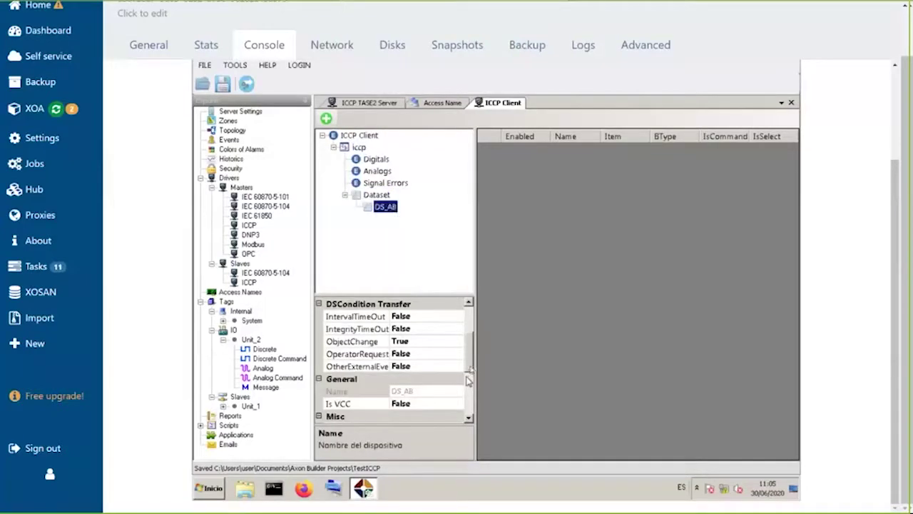
{"action": "left_click_drag", "start_coordinate": [470, 370], "coordinate": [471, 417]}
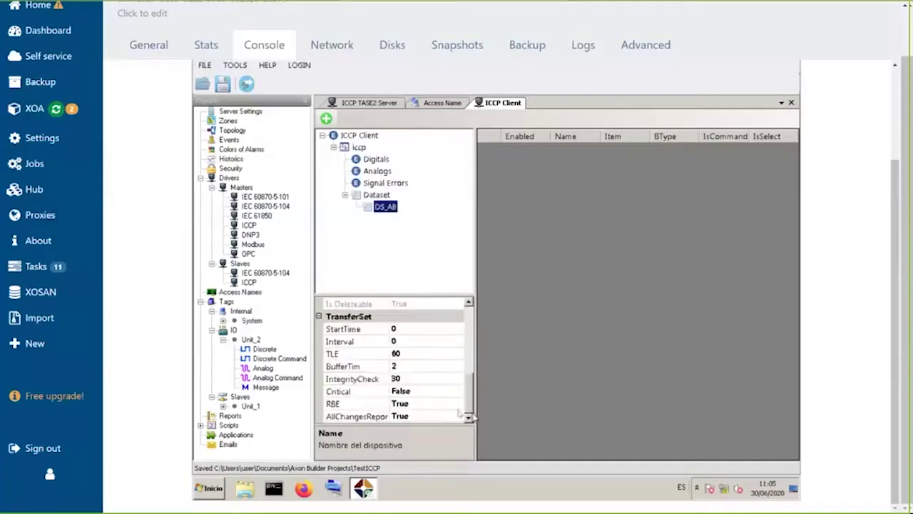
{"action": "left_click", "coordinate": [410, 366]}
{"action": "type", "text": "0"}
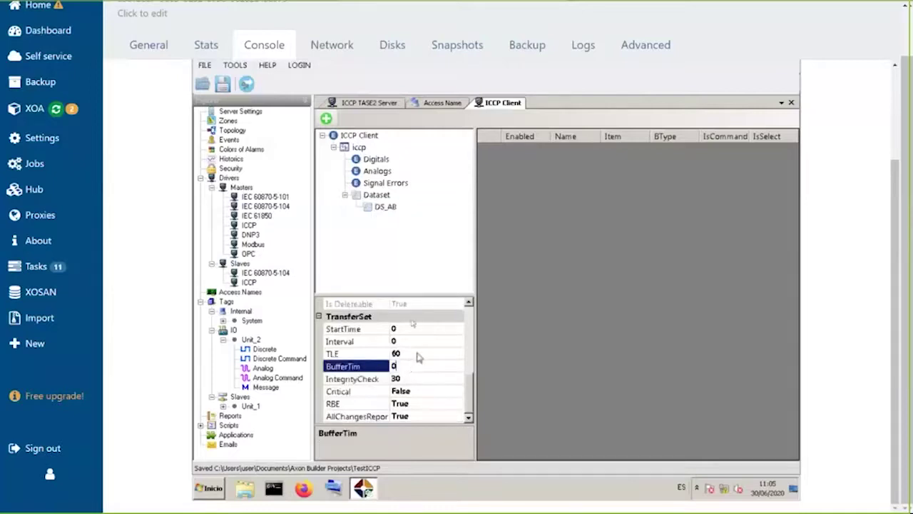
Add all the digital and analog signals to the iccp device's new dataset.
{"action": "right_click", "coordinate": [387, 207]}
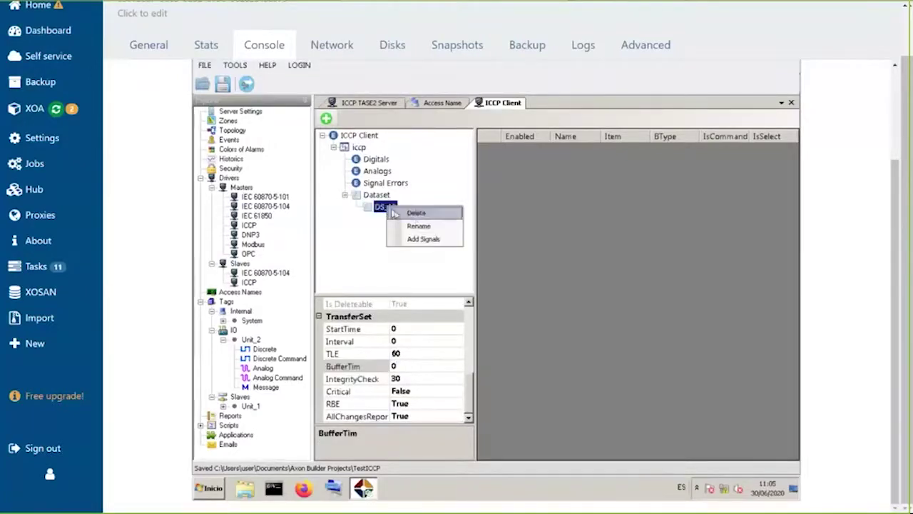
{"action": "left_click", "coordinate": [422, 239]}
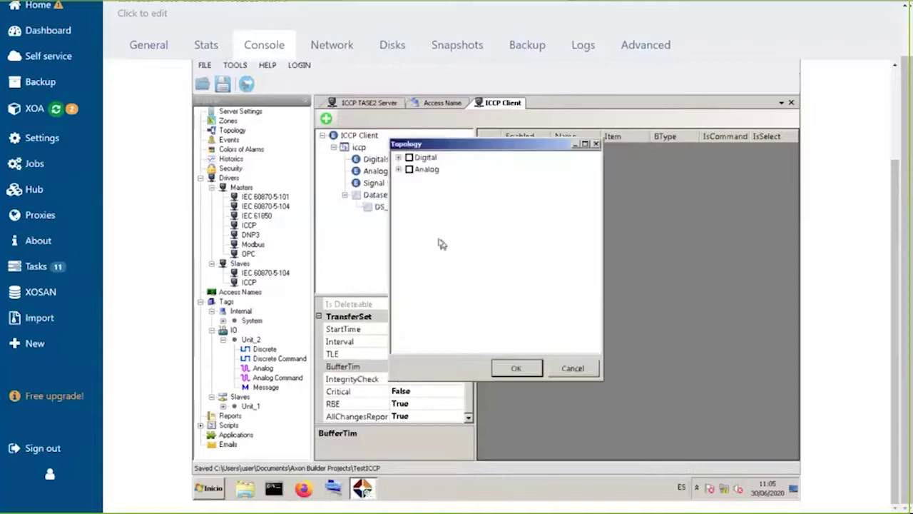
{"action": "left_click", "coordinate": [410, 159]}
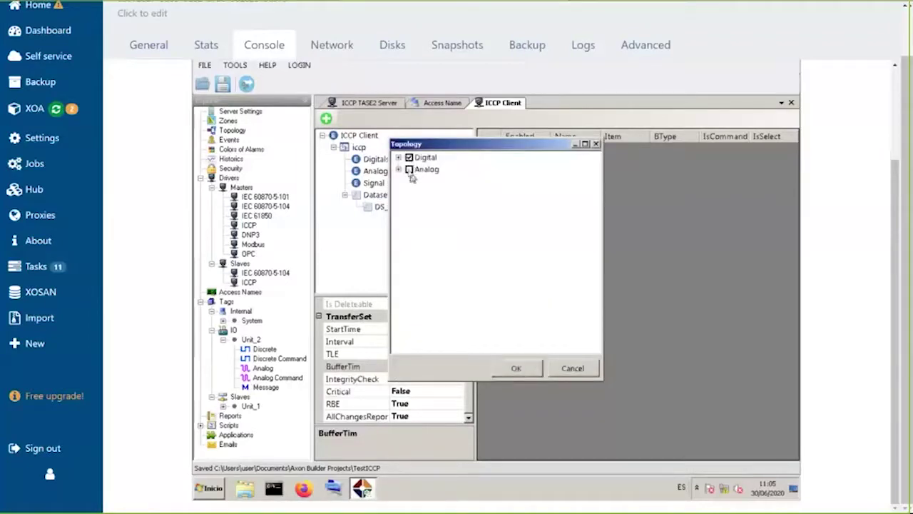
{"action": "left_click", "coordinate": [513, 369]}
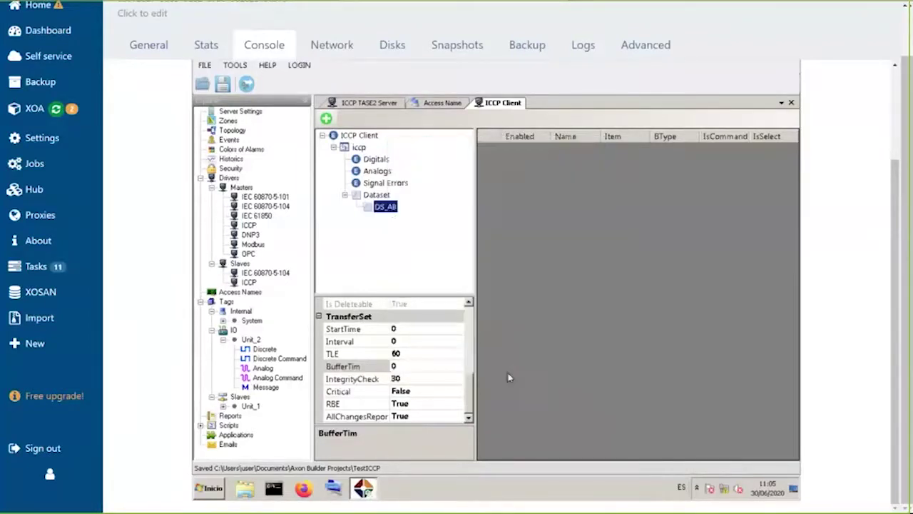
Check the iccp device's digital and analog signal lists and synchronize the ICCP master driver with the tags.
{"action": "left_click", "coordinate": [378, 160]}
{"action": "left_click", "coordinate": [386, 172]}
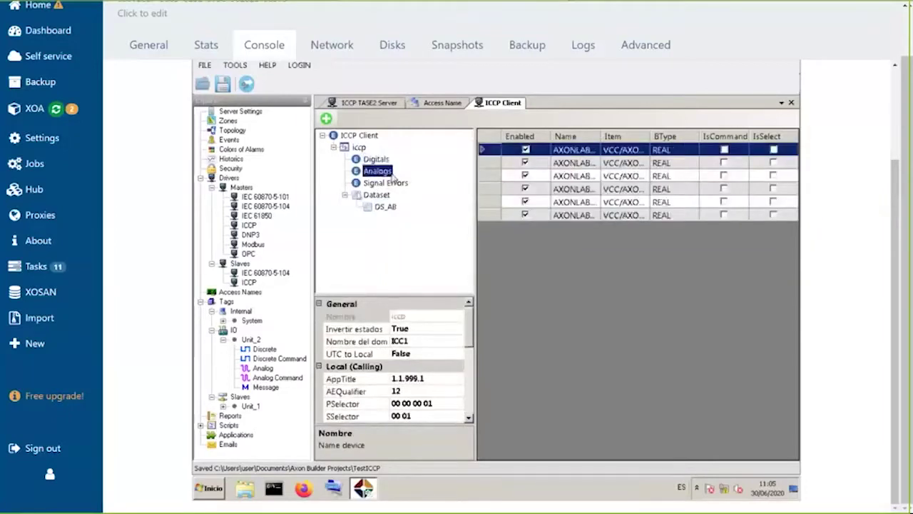
{"action": "right_click", "coordinate": [252, 225]}
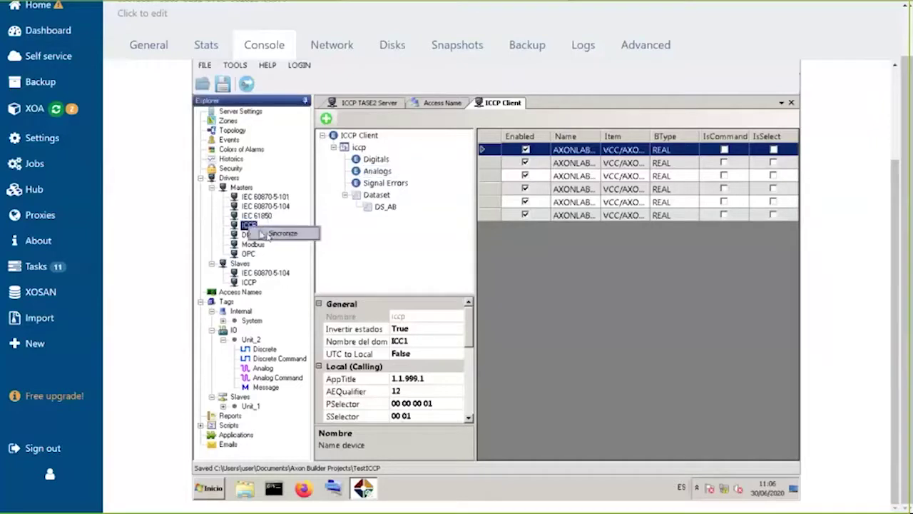
{"action": "left_click", "coordinate": [266, 234]}
{"action": "left_click", "coordinate": [582, 340]}
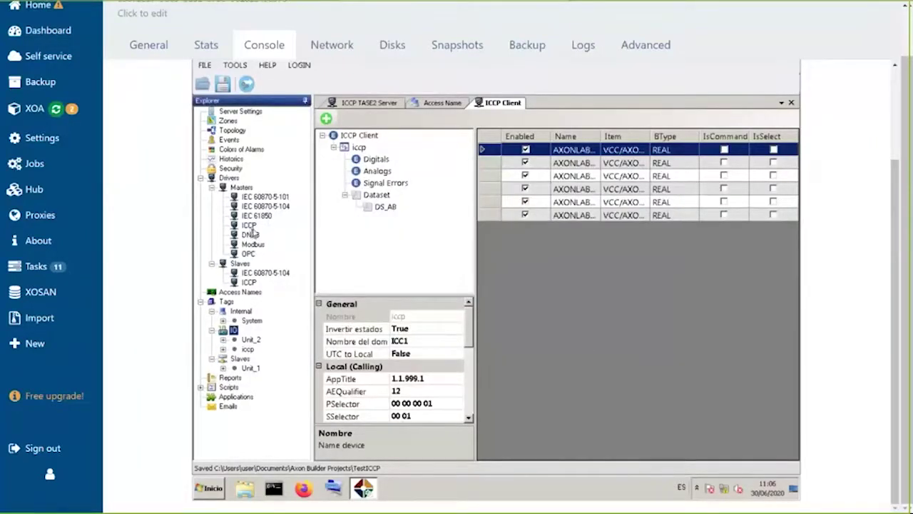
Review the ICCP slave server and access name, and subscribe slave Unit_1 to all signals of the iccp master unit.
{"action": "left_click", "coordinate": [249, 283]}
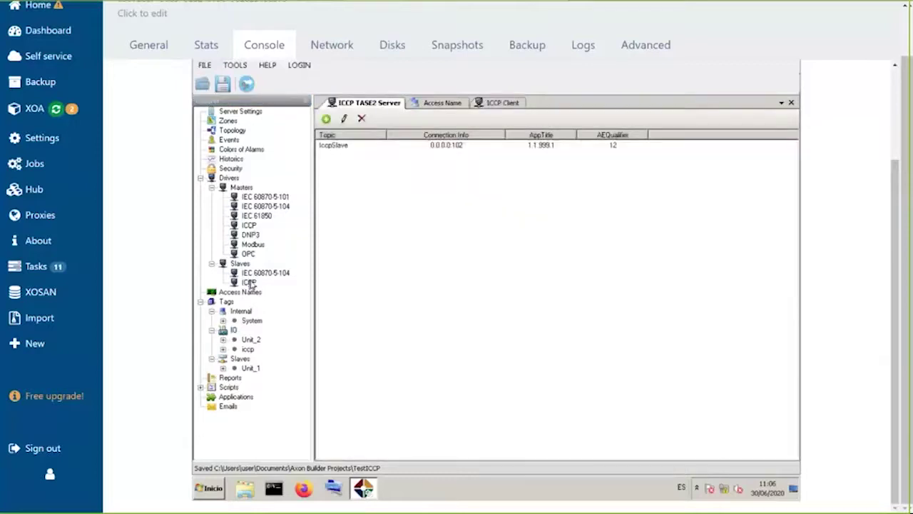
{"action": "left_click", "coordinate": [253, 293]}
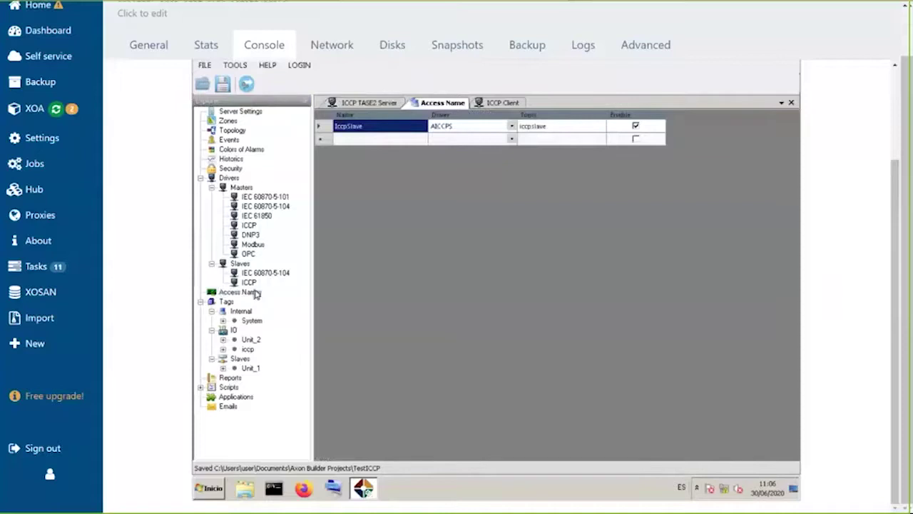
{"action": "right_click", "coordinate": [255, 371]}
{"action": "left_click", "coordinate": [271, 379]}
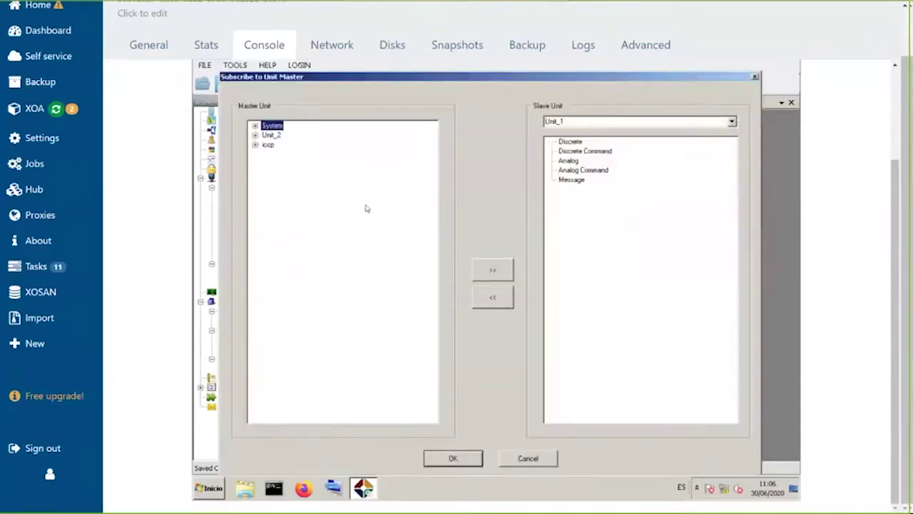
{"action": "left_click", "coordinate": [268, 145]}
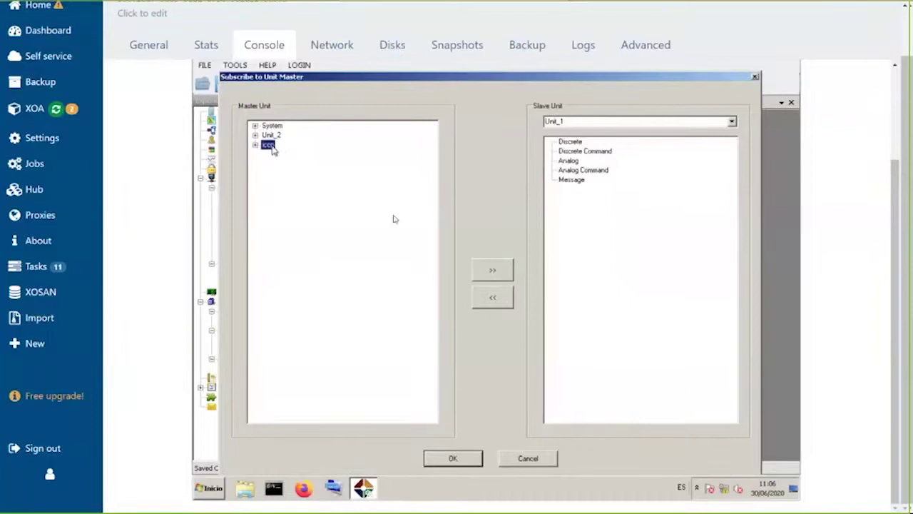
{"action": "left_click", "coordinate": [496, 267]}
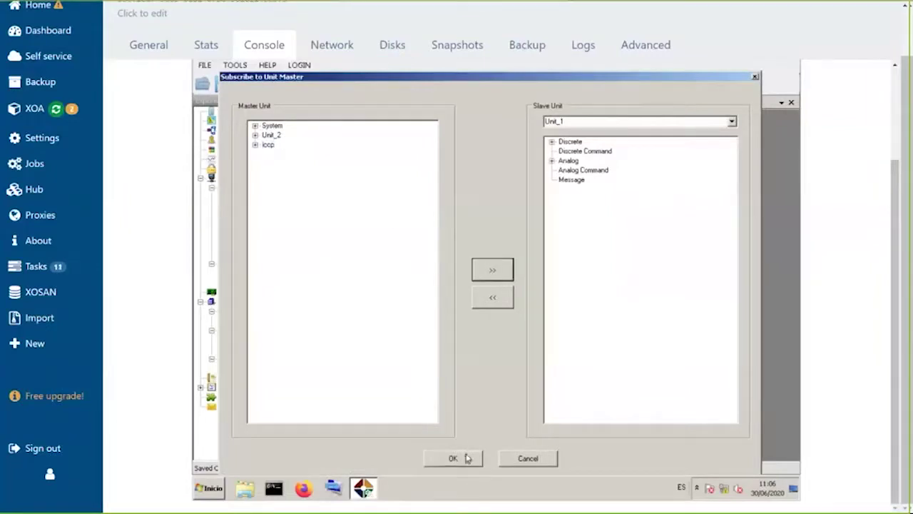
{"action": "left_click", "coordinate": [465, 458]}
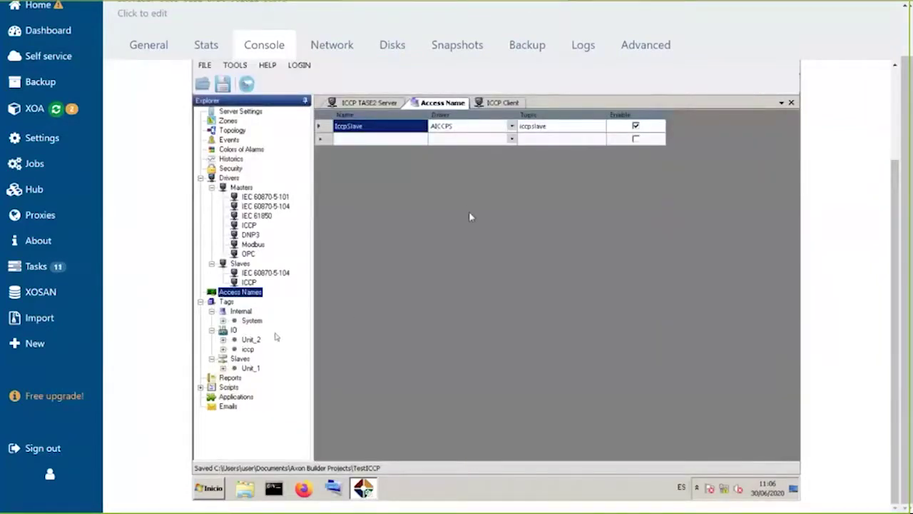
Copy all of Unit_1's discrete tag names into a new Notepad++ document.
{"action": "double_click", "coordinate": [250, 367]}
{"action": "left_click", "coordinate": [264, 378]}
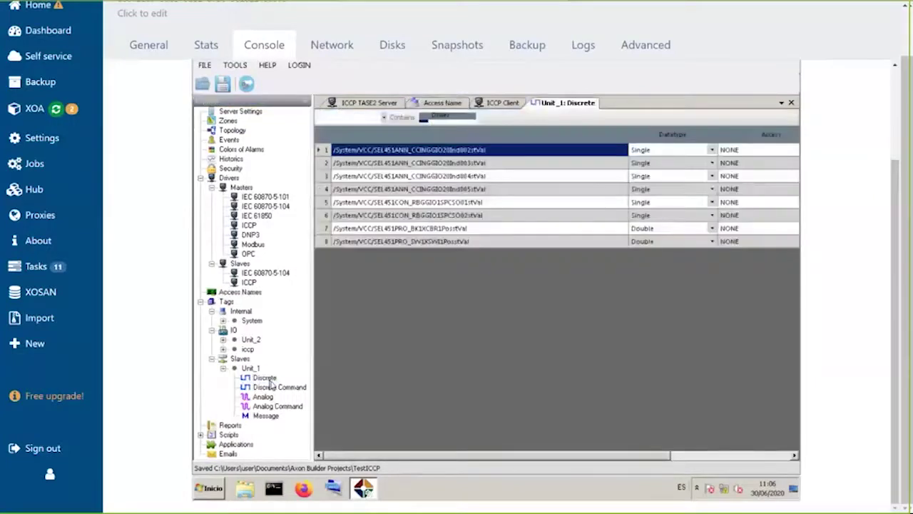
{"action": "left_click", "coordinate": [538, 242], "text": "shift"}
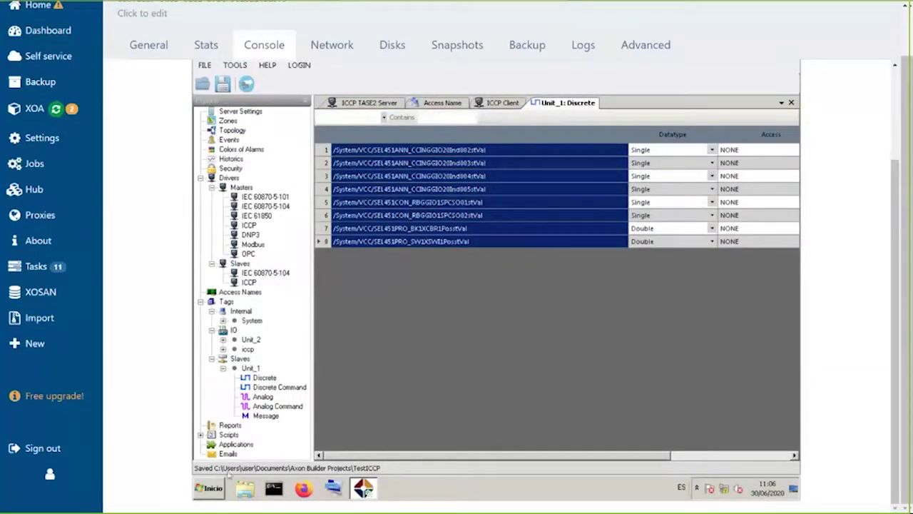
{"action": "left_click", "coordinate": [210, 488]}
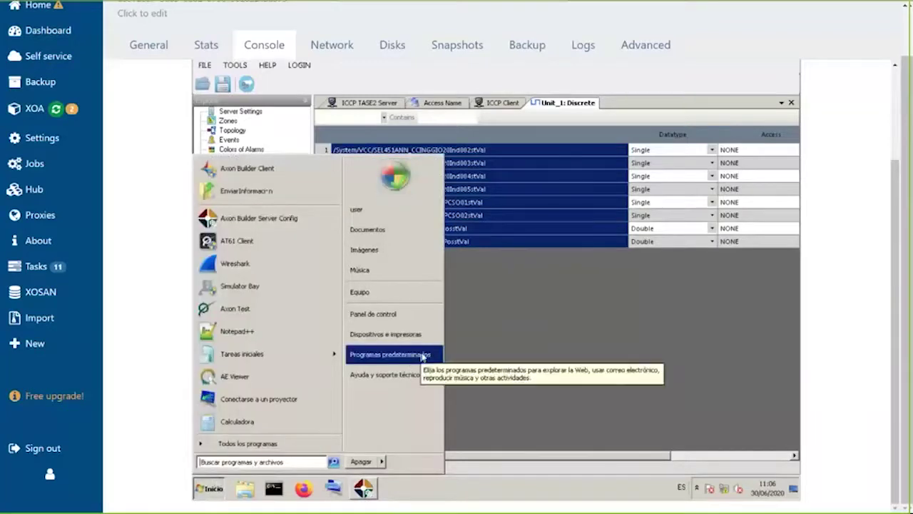
{"action": "type", "text": "note"}
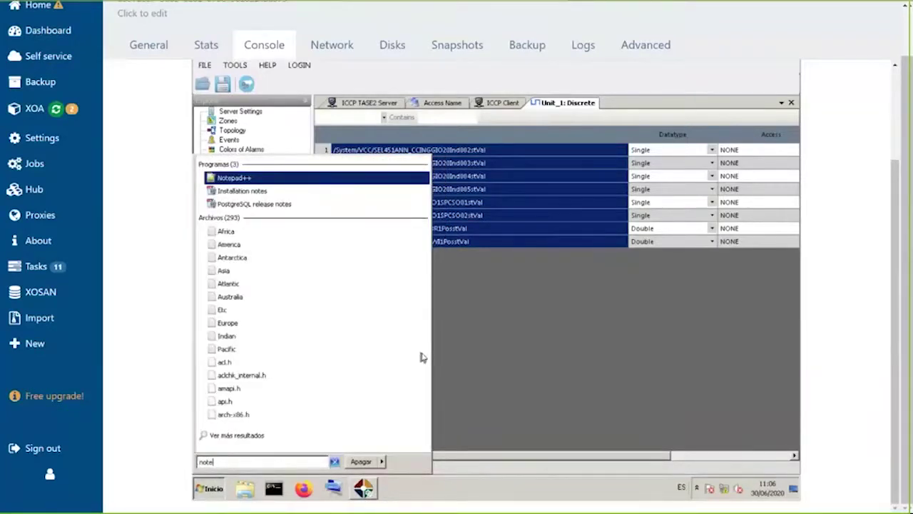
{"action": "key", "text": "Return"}
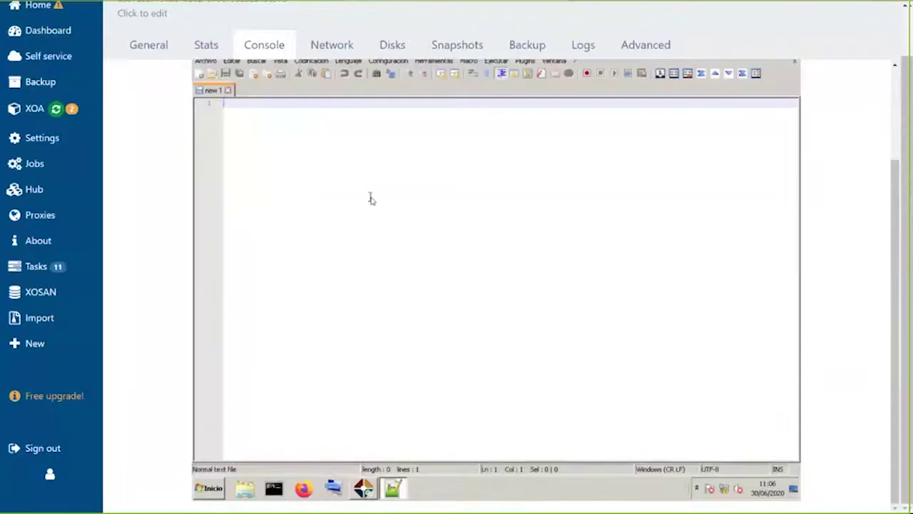
{"action": "type", "text": "/System/VCC/SEL451ANN_CCINGGIO20Ind002stVal /System/VCC/SEL451ANN_CCINGGIO20Ind003stVal /System/VCC/SEL451ANN_CCINGGIO20Ind004stVal /System/VCC/SEL451ANN_CCINGGIO20Ind005stVal /System/VCC/SEL451CON_RBGGIO1SPCSO01stVal /System/VCC/SEL451CON_RBGGIO1SPCSO02stVal /System/VCC/SEL451PRO_BK1XCBR1PosstVal /System/VCC/SEL451PRO_SW1XSWI1PosstVal"}
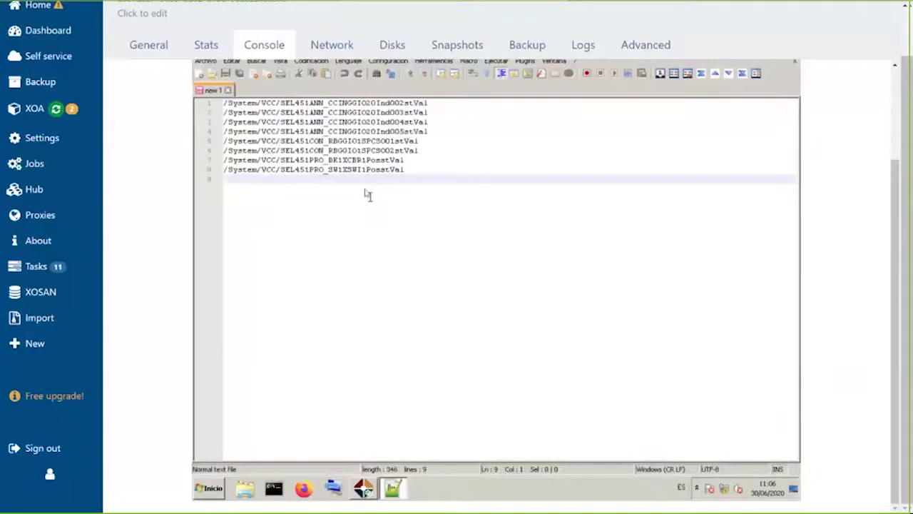
Remove the /System/VCC/ prefix from all eight discrete tag names at once.
{"action": "left_click", "coordinate": [282, 173]}
{"action": "left_click_drag", "start_coordinate": [282, 173], "coordinate": [192, 89]}
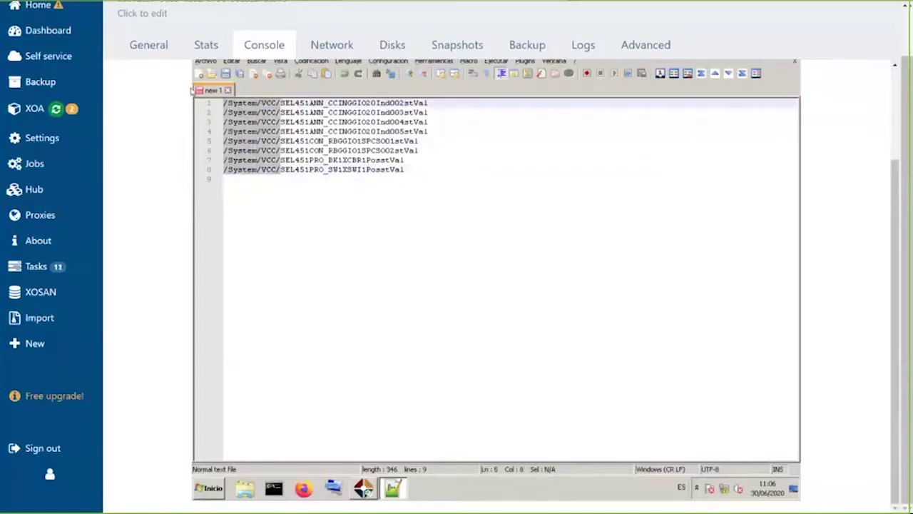
{"action": "left_click_drag", "start_coordinate": [279, 171], "coordinate": [219, 103]}
{"action": "key", "text": "Delete"}
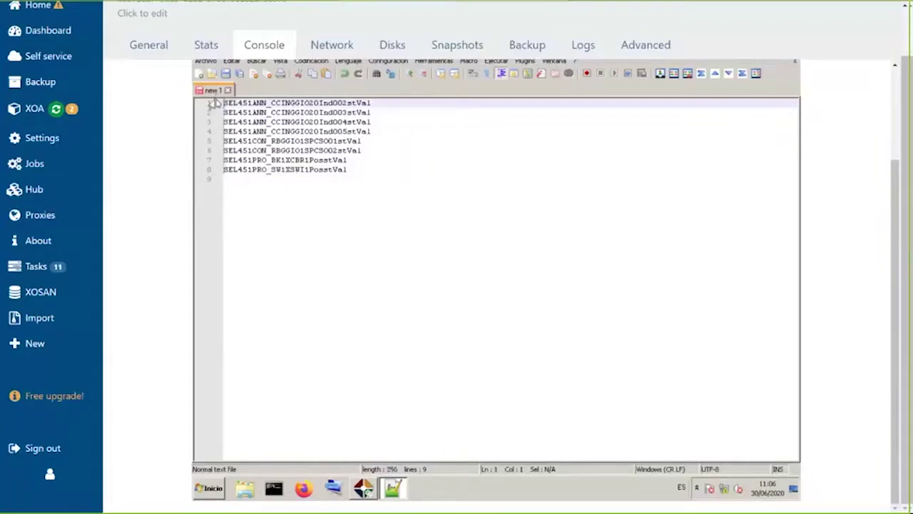
Copy the shortened discrete names and paste them into the Item column of Unit_1's Discrete table in Axon Builder.
{"action": "key", "text": "ctrl+a"}
{"action": "key", "text": "alt+Tab"}
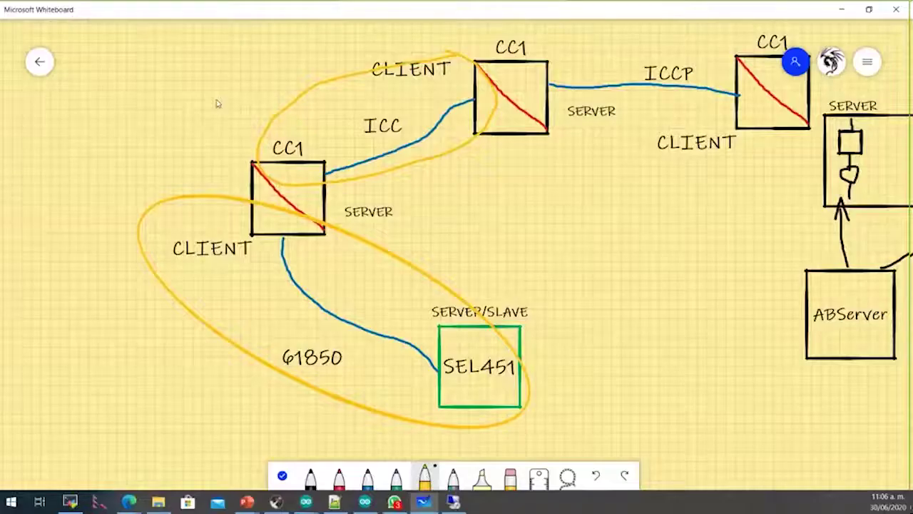
{"action": "key", "text": "alt+Tab"}
{"action": "left_click", "coordinate": [364, 488]}
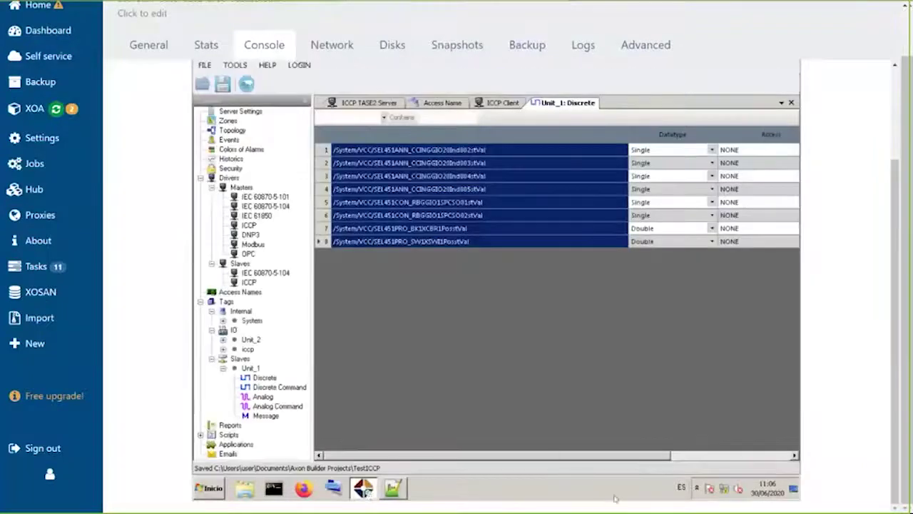
{"action": "left_click", "coordinate": [769, 457]}
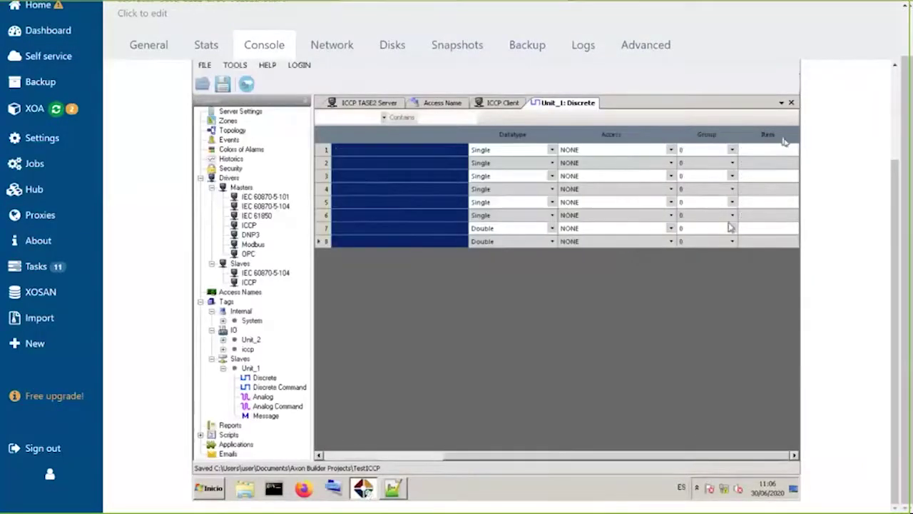
{"action": "left_click", "coordinate": [782, 149]}
{"action": "key", "text": "ctrl+v"}
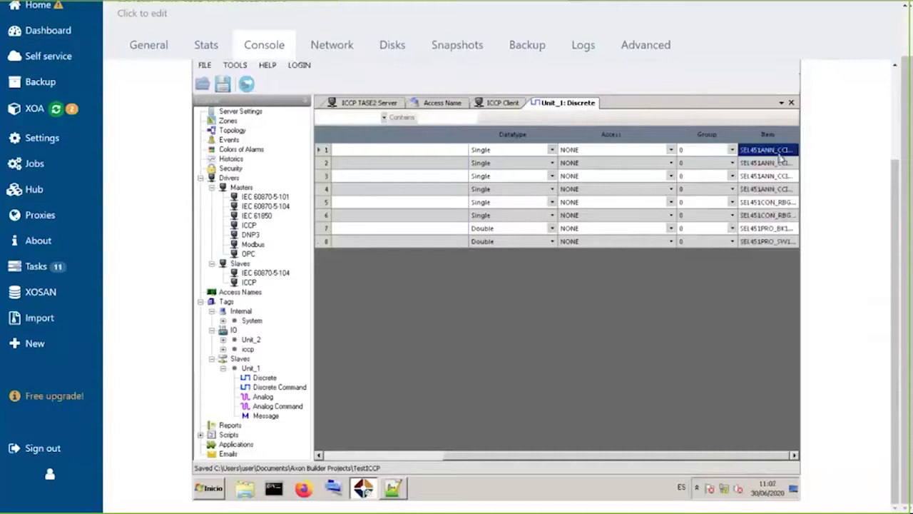
Set the Access of all Unit_1 discrete signals to IccpSlave.
{"action": "left_click", "coordinate": [624, 151]}
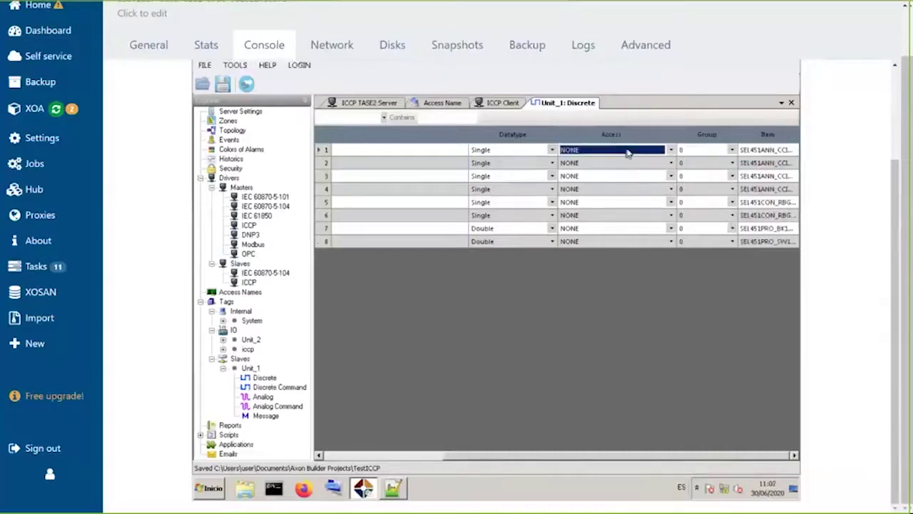
{"action": "left_click", "coordinate": [671, 150]}
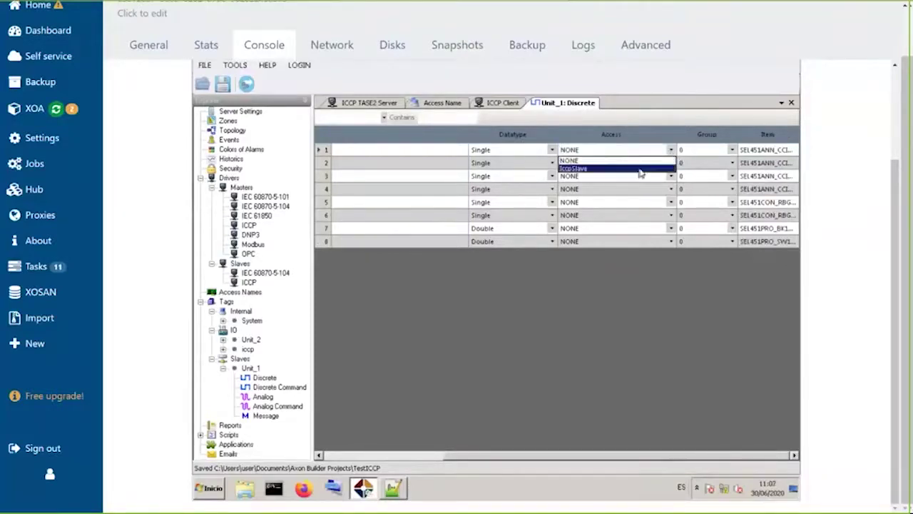
{"action": "left_click", "coordinate": [639, 169]}
{"action": "left_click", "coordinate": [619, 242], "text": "shift"}
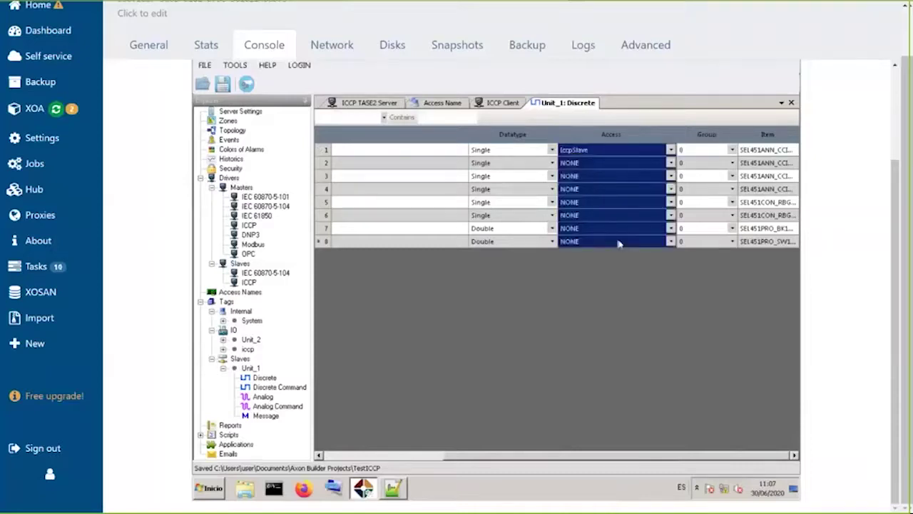
{"action": "right_click", "coordinate": [620, 243]}
{"action": "left_click", "coordinate": [645, 248]}
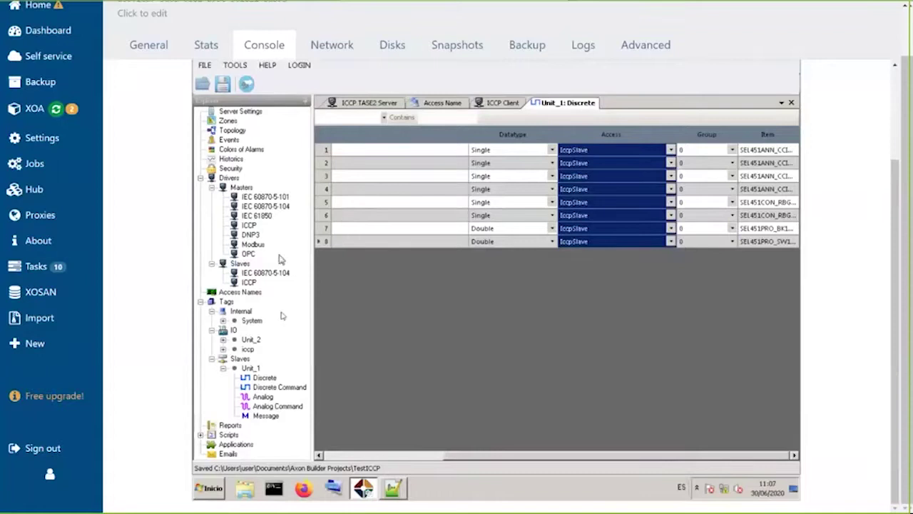
Copy all of Unit_1's analog tag names into the Notepad++ document, replacing the discrete names.
{"action": "double_click", "coordinate": [263, 398]}
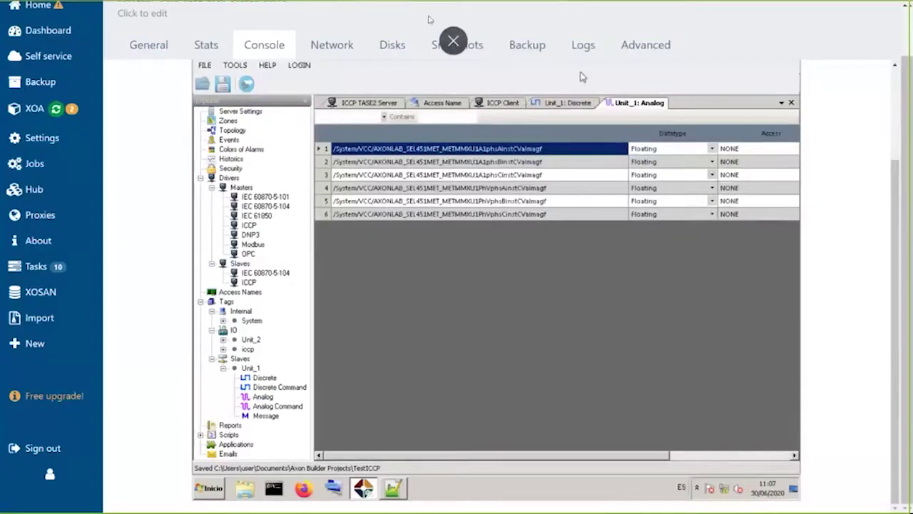
{"action": "left_click", "coordinate": [569, 214]}
{"action": "left_click", "coordinate": [564, 155], "text": "shift"}
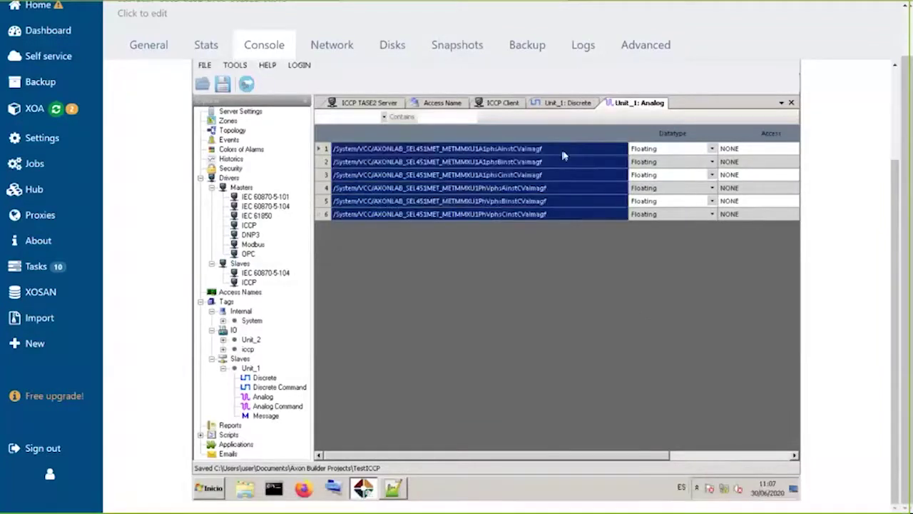
{"action": "left_click", "coordinate": [392, 491]}
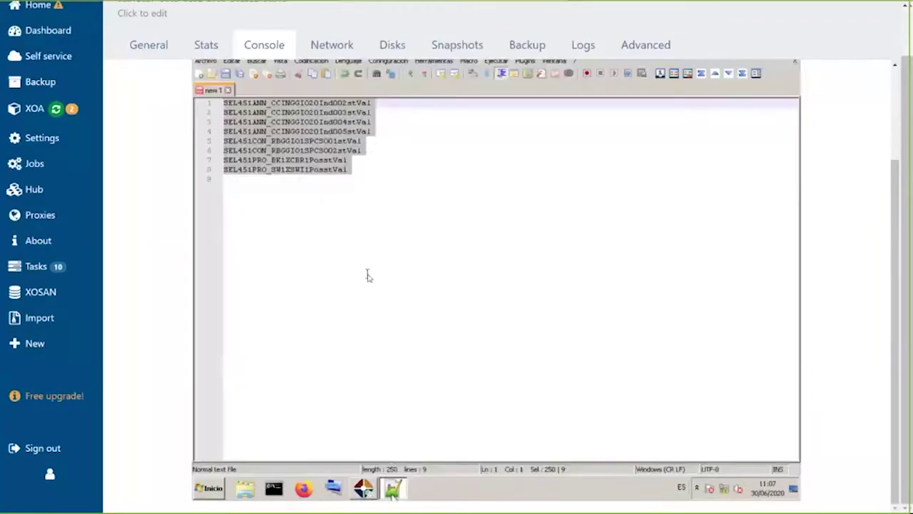
{"action": "type", "text": "/System/VCC/AXONLAB_SEL451MET_METMMXU1A1phsAinstCValmagf /System/VCC/AXONLAB_SEL451MET_METMMXU1A1phsBinstCValmagf /System/VCC/AXONLAB_SEL451MET_METMMXU1A1phsCinstCValmagf /System/VCC/AXONLAB_SEL451MET_METMMXU1PhVphsAinstCValmagf /System/VCC/AXONLAB_SEL451MET_METMMXU1PhVphsBinstCValmagf /System/VCC/AXONLAB_SEL451MET_METMMXU1PhVphsCinstCValmagf"}
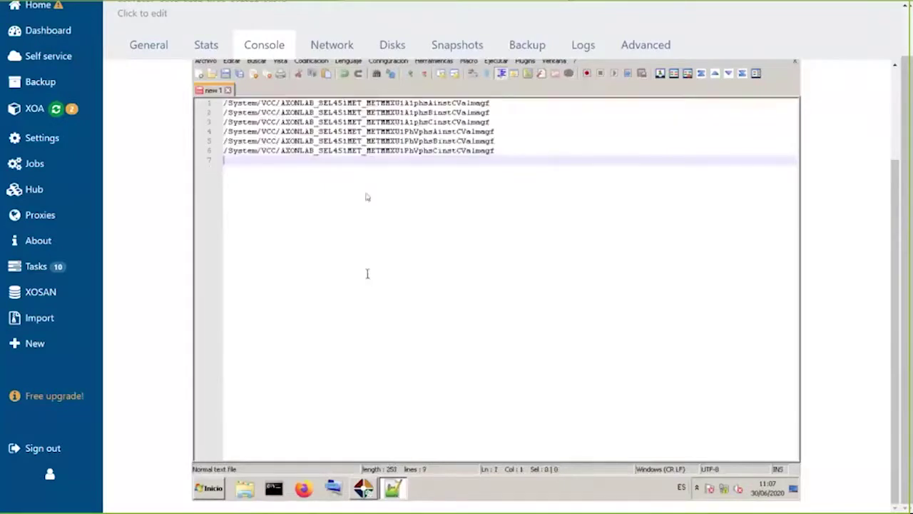
Remove the /System/VCC/AXONLAB_ prefix from all six analog tag names at once.
{"action": "left_click", "coordinate": [318, 152]}
{"action": "key", "text": "ctrl+a"}
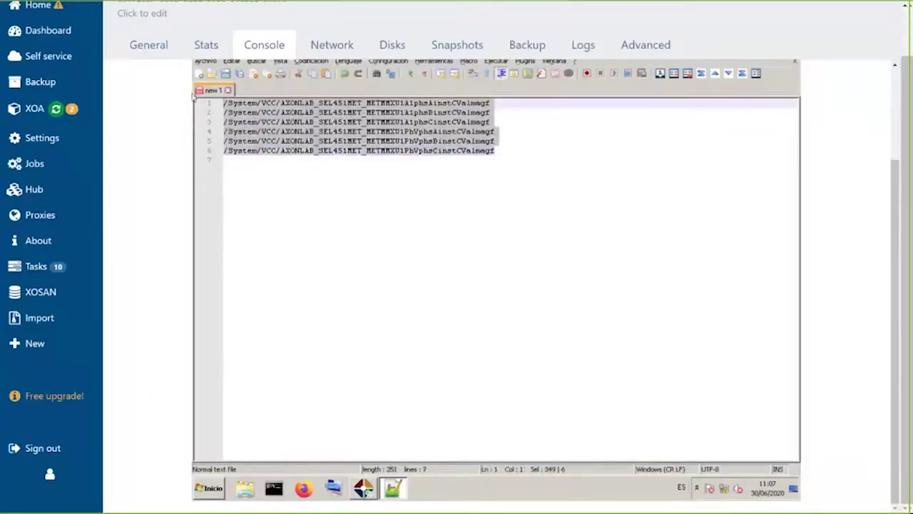
{"action": "left_click_drag", "start_coordinate": [280, 152], "coordinate": [397, 164]}
{"action": "left_click", "coordinate": [319, 152]}
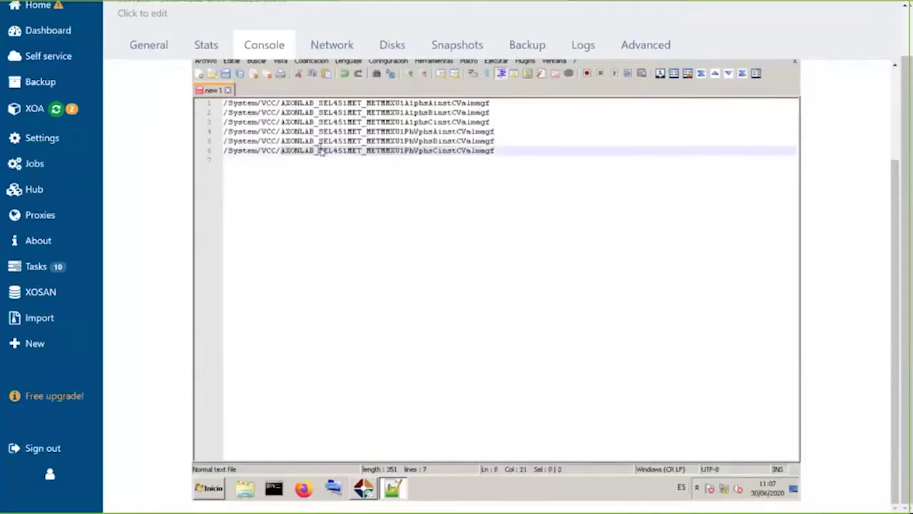
{"action": "left_click_drag", "start_coordinate": [276, 130], "coordinate": [215, 109]}
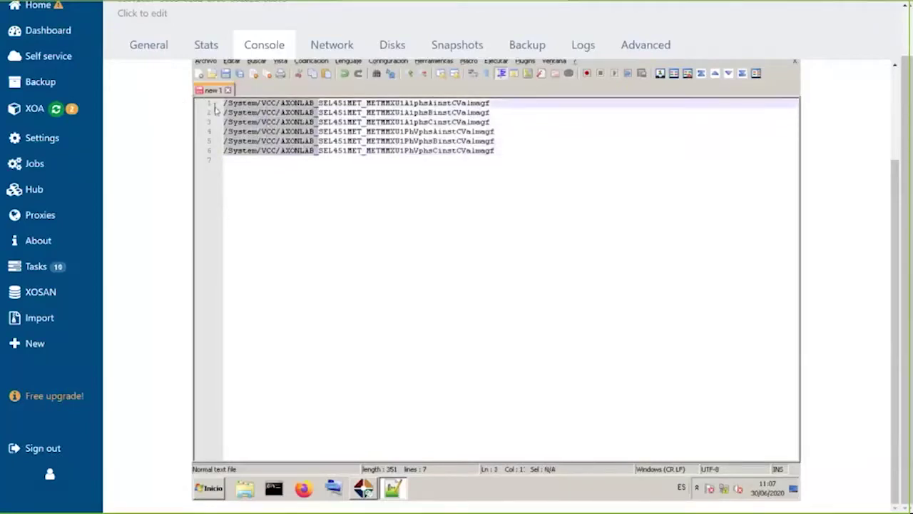
{"action": "key", "text": "Delete"}
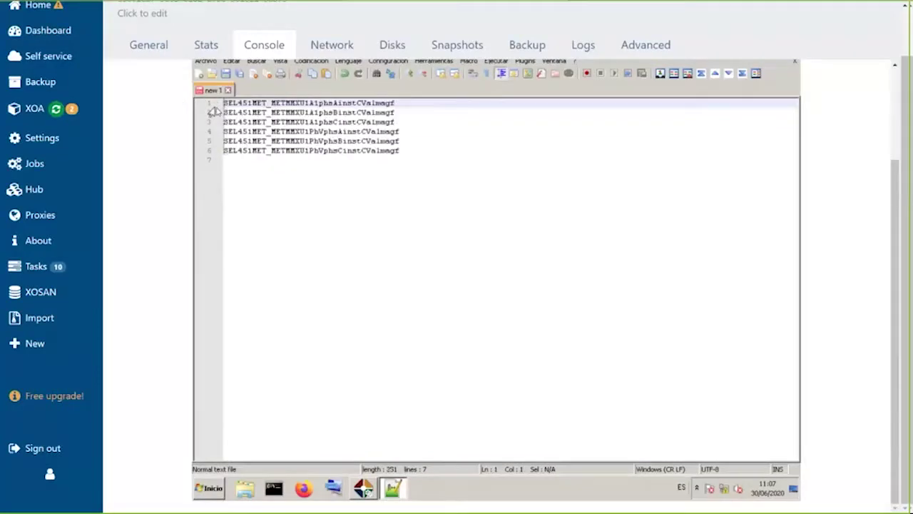
Copy the shortened analog names and paste them into the Item column of Unit_1's Analog table in Axon Builder.
{"action": "key", "text": "ctrl+a"}
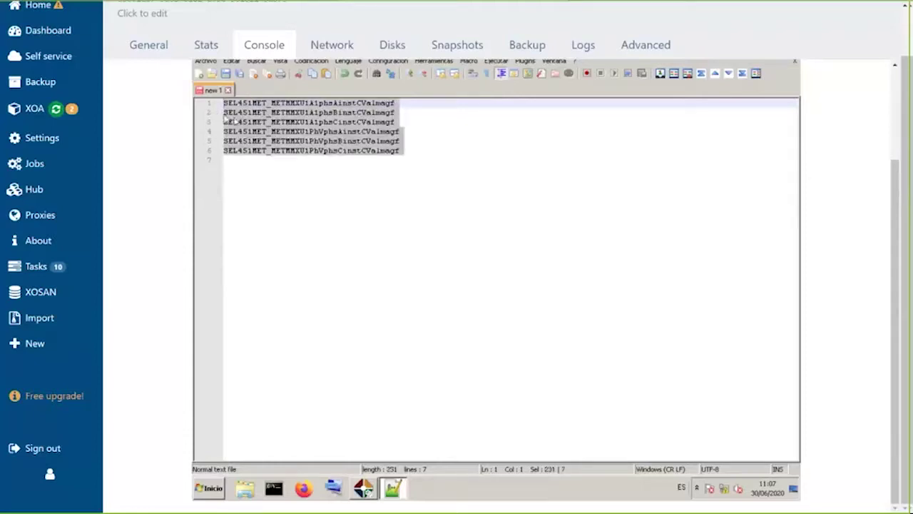
{"action": "left_click", "coordinate": [363, 489]}
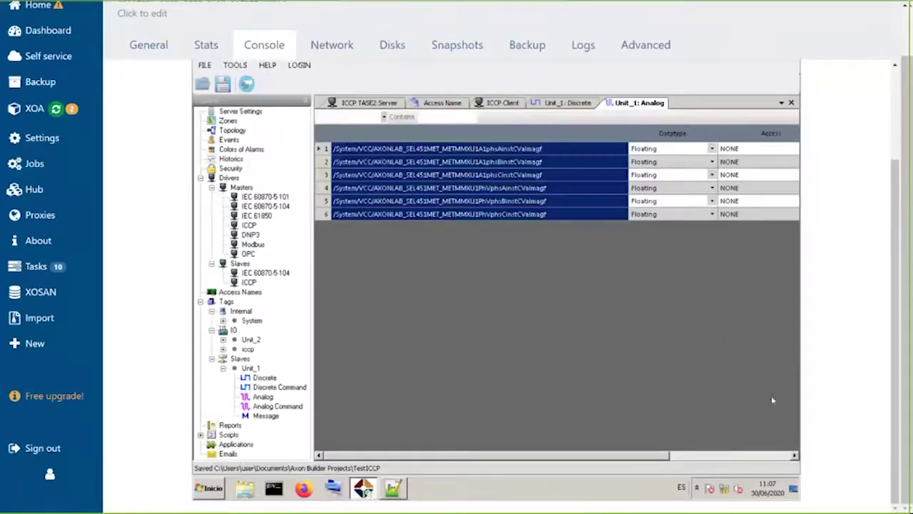
{"action": "left_click", "coordinate": [788, 454]}
{"action": "left_click", "coordinate": [768, 148]}
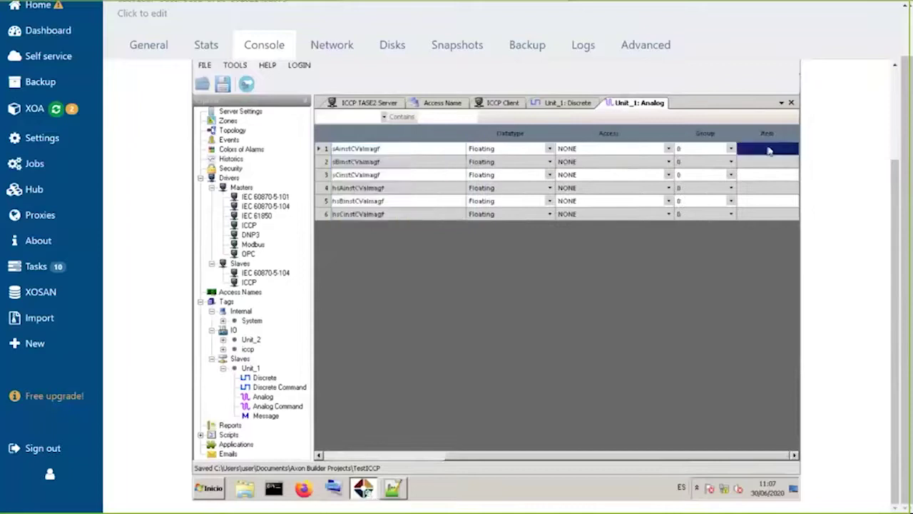
{"action": "key", "text": "ctrl+v"}
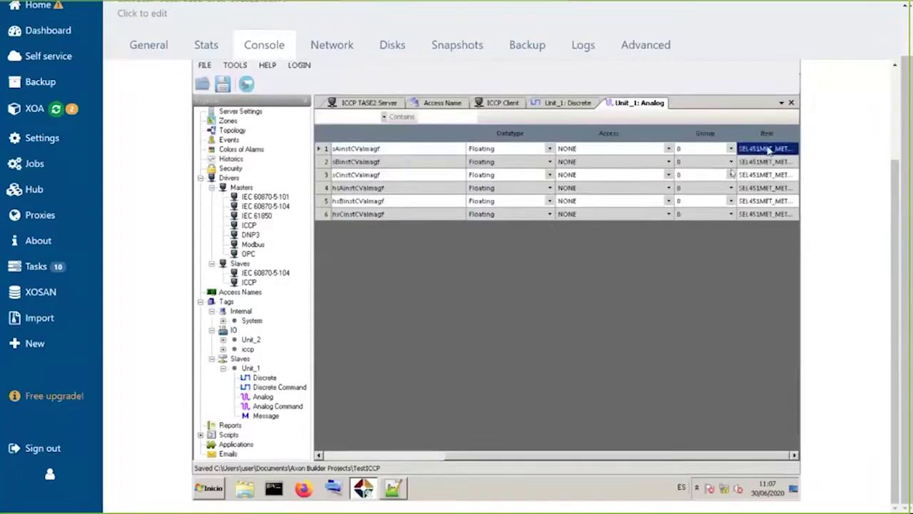
Set the Access of all Unit_1 analog signals to IccpSlave and save the project.
{"action": "left_click", "coordinate": [669, 148]}
{"action": "left_click", "coordinate": [668, 149]}
{"action": "left_click", "coordinate": [637, 172]}
{"action": "left_click", "coordinate": [637, 211], "text": "shift"}
{"action": "right_click", "coordinate": [637, 210]}
{"action": "left_click", "coordinate": [666, 223]}
{"action": "left_click", "coordinate": [224, 85]}
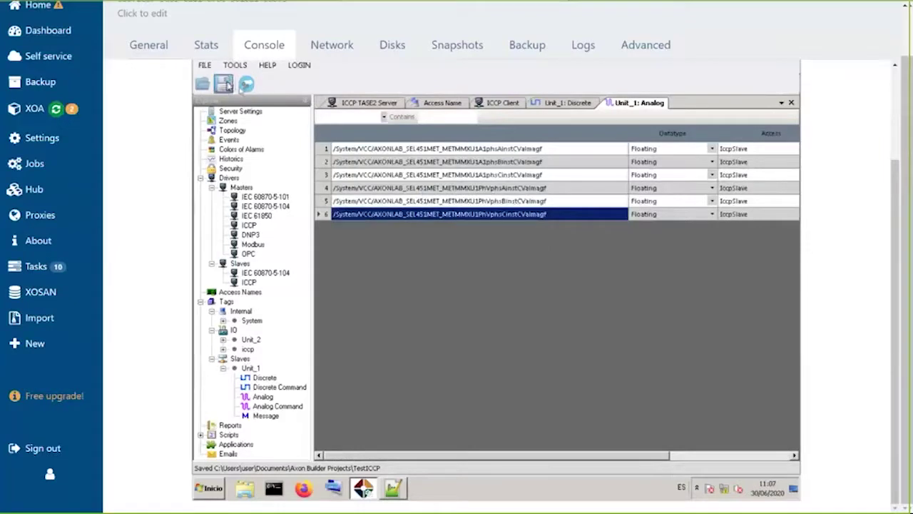
Launch the server runtime for the TestICCP project.
{"action": "left_click", "coordinate": [246, 85]}
{"action": "left_click", "coordinate": [535, 303]}
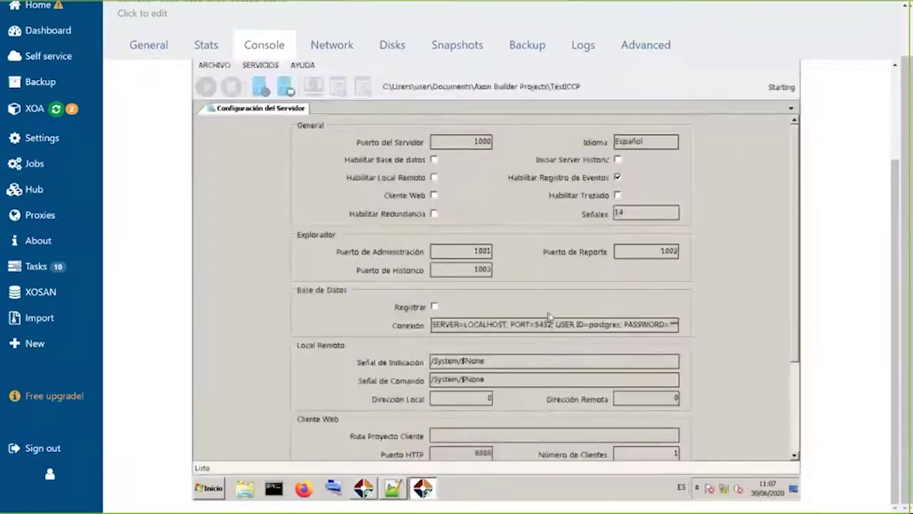
{"action": "left_click", "coordinate": [526, 303]}
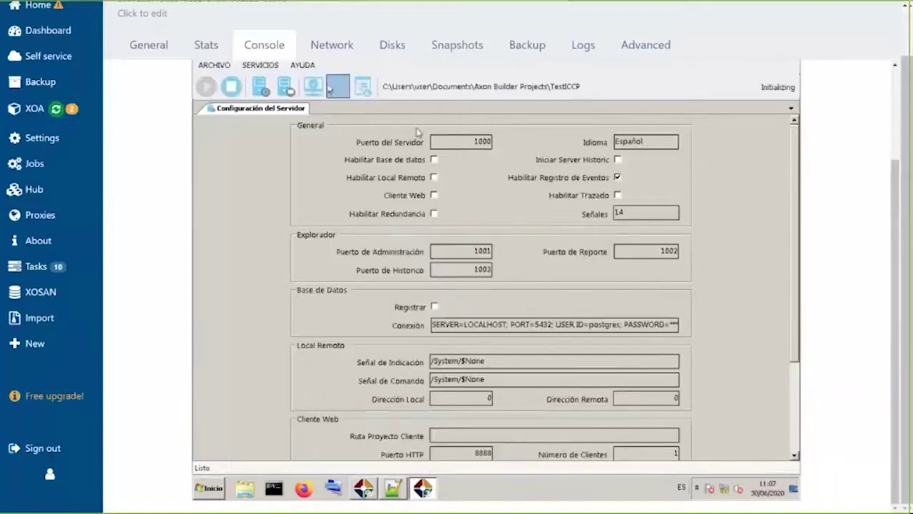
Open the runtime's tag explorer and examine the values and quality of the /System/VCC signals.
{"action": "left_click", "coordinate": [339, 88]}
{"action": "left_click_drag", "start_coordinate": [798, 266], "coordinate": [796, 403]}
{"action": "left_click", "coordinate": [475, 379]}
{"action": "left_click", "coordinate": [484, 391]}
{"action": "left_click", "coordinate": [487, 341]}
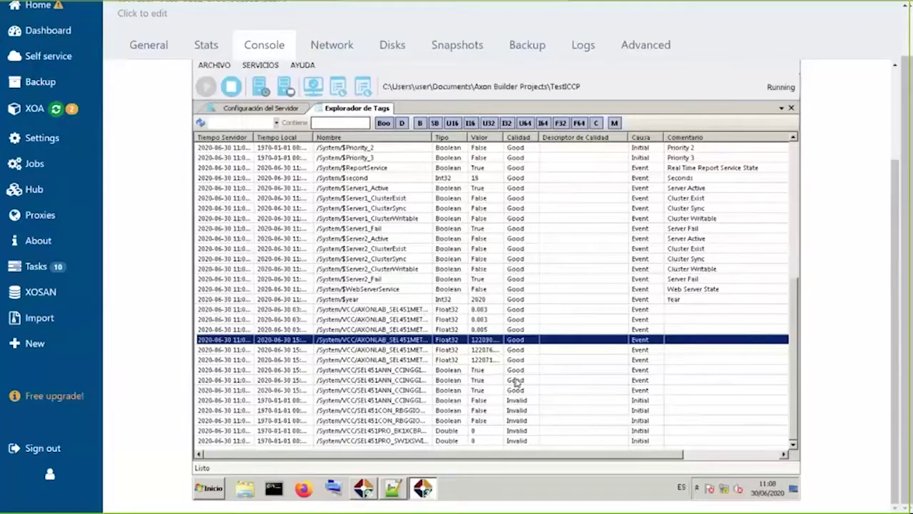
Switch to the console of the running virtual machine 88 - User8 in Xen Orchestra.
{"action": "scroll", "coordinate": [778, 249], "scroll_direction": "up", "scroll_amount": 3}
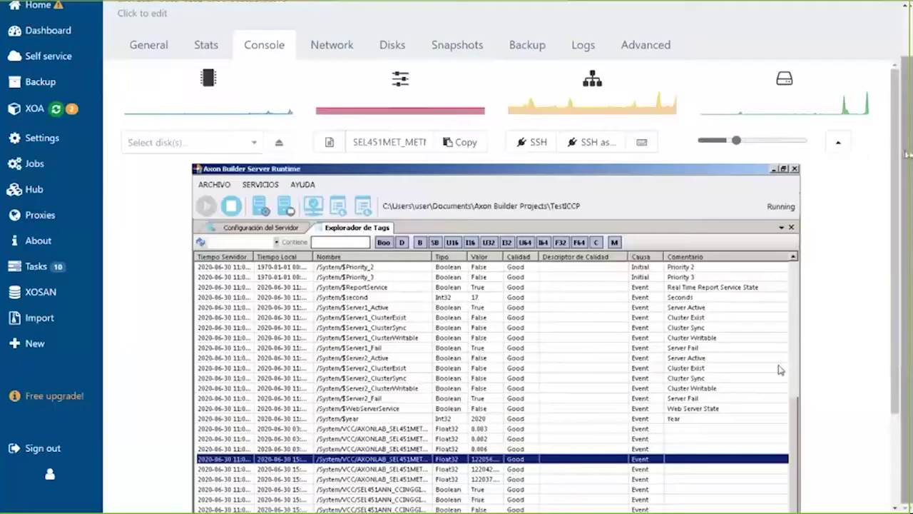
{"action": "scroll", "coordinate": [780, 369], "scroll_direction": "up", "scroll_amount": 1}
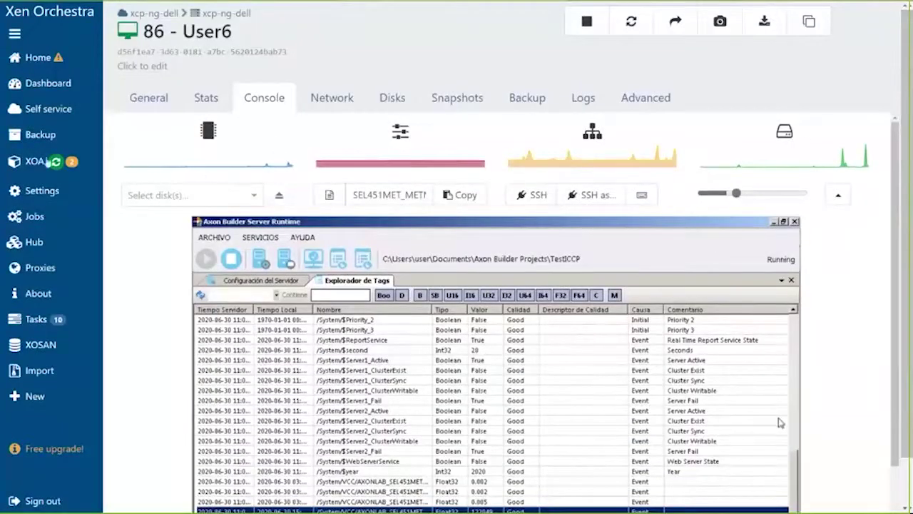
{"action": "left_click", "coordinate": [38, 57]}
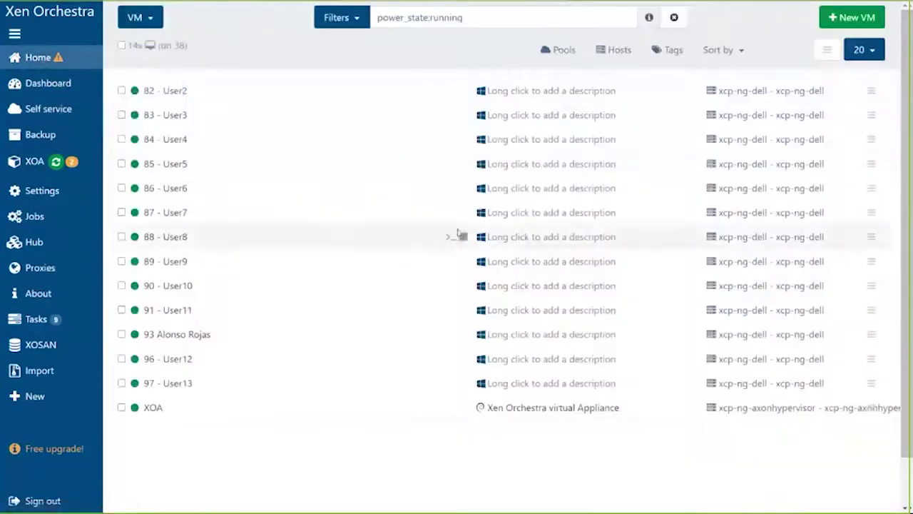
{"action": "left_click", "coordinate": [449, 237]}
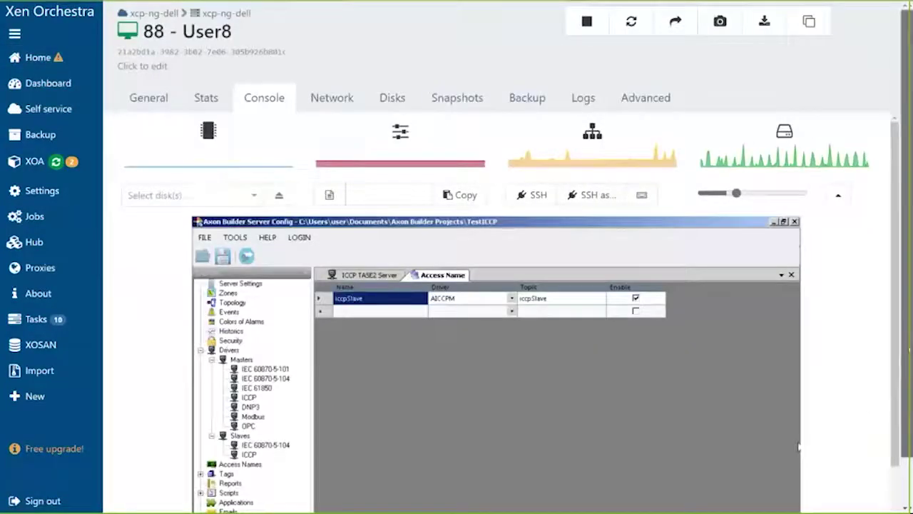
{"action": "scroll", "coordinate": [798, 446], "scroll_direction": "down", "scroll_amount": 1}
Open the ICCP master driver configuration and add a new device under ICCP Client.
{"action": "left_click", "coordinate": [250, 345]}
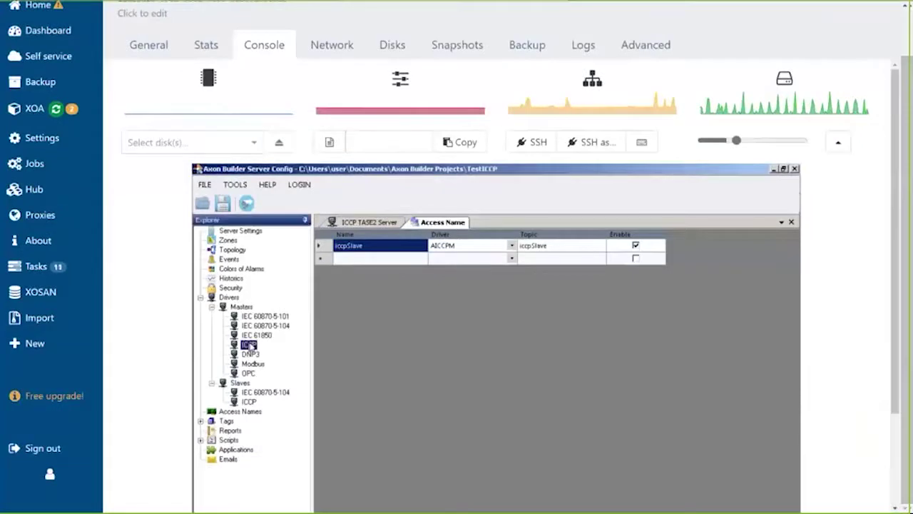
{"action": "double_click", "coordinate": [250, 345]}
{"action": "right_click", "coordinate": [367, 257]}
{"action": "left_click", "coordinate": [389, 264]}
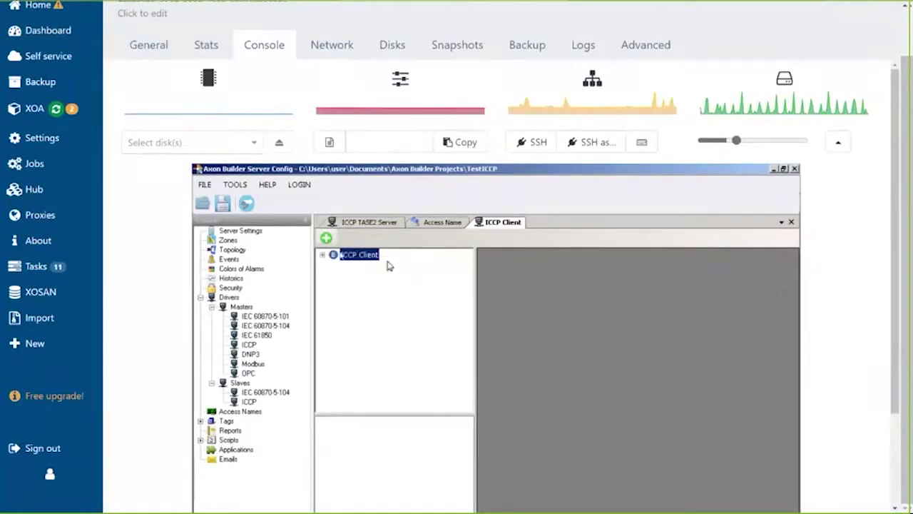
Set the connection IP of the iccp device to 192.168.0.86.
{"action": "left_click", "coordinate": [322, 255]}
{"action": "scroll", "coordinate": [776, 259], "scroll_direction": "down", "scroll_amount": 2}
{"action": "left_click", "coordinate": [359, 147]}
{"action": "left_click_drag", "start_coordinate": [473, 335], "coordinate": [473, 369]}
{"action": "left_click", "coordinate": [431, 357]}
{"action": "type", "text": "192.168.0."}
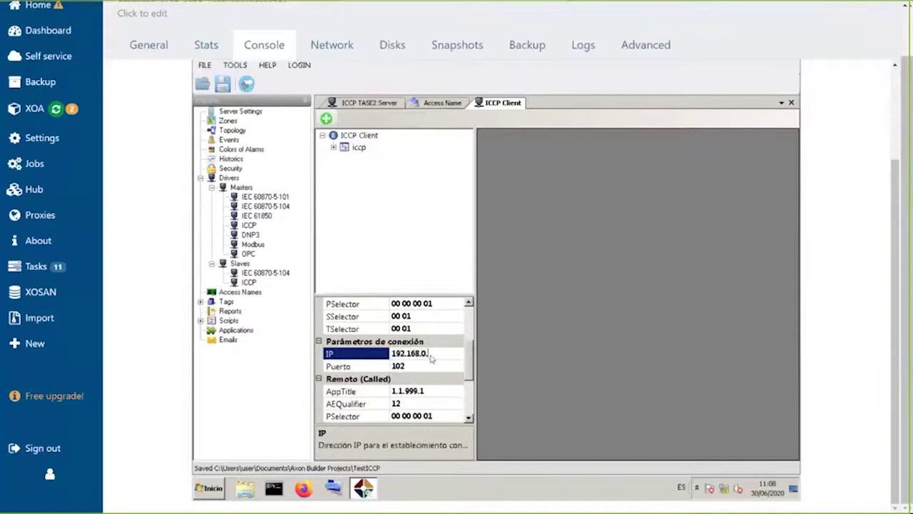
Load the signals from the remote server into the iccp device.
{"action": "right_click", "coordinate": [361, 148]}
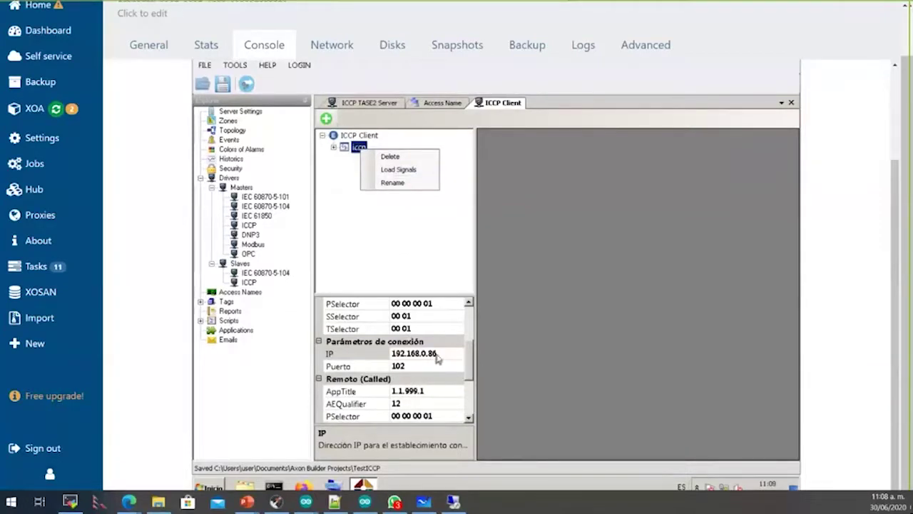
{"action": "left_click", "coordinate": [402, 171]}
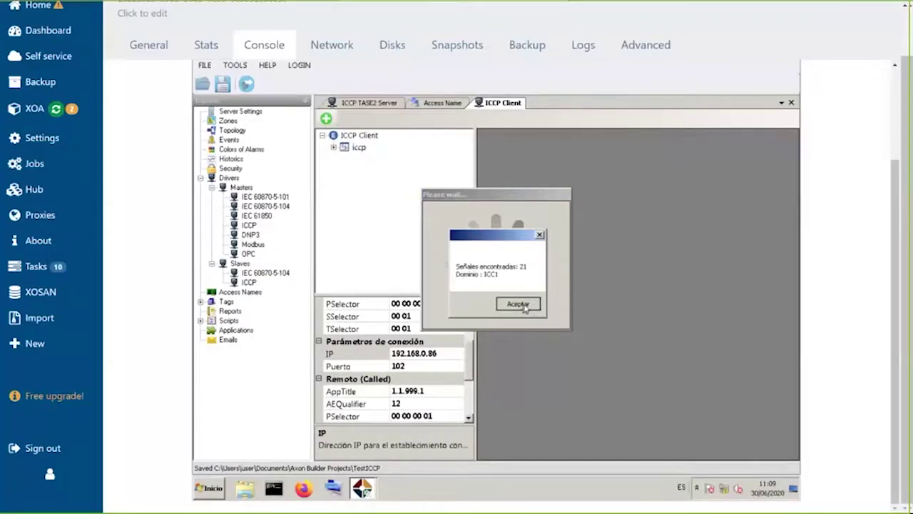
{"action": "left_click", "coordinate": [518, 304]}
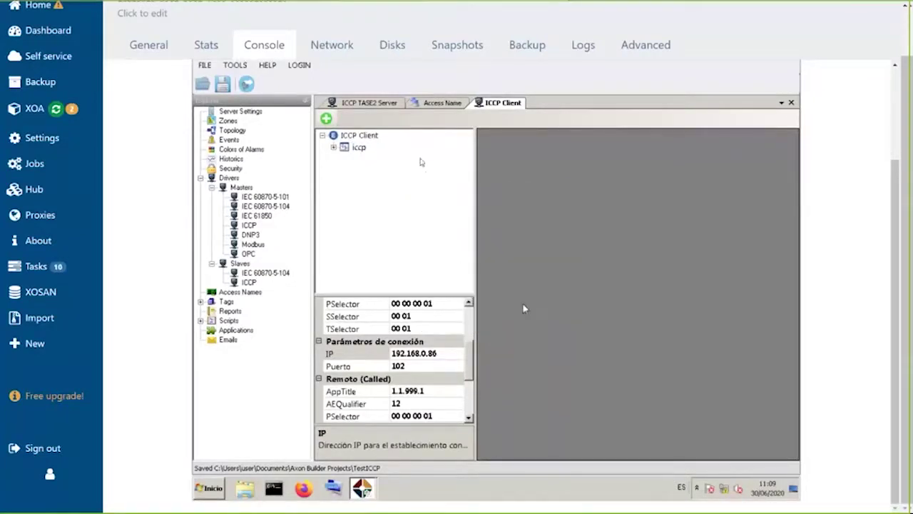
Create a new dataset under the iccp device and expand the dataset list.
{"action": "double_click", "coordinate": [360, 147]}
{"action": "right_click", "coordinate": [388, 200]}
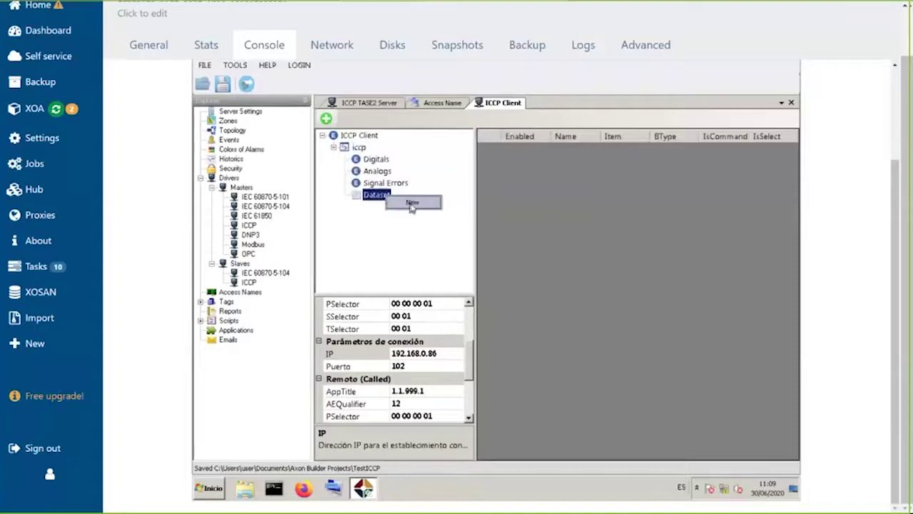
{"action": "left_click", "coordinate": [415, 202]}
{"action": "left_click", "coordinate": [333, 147]}
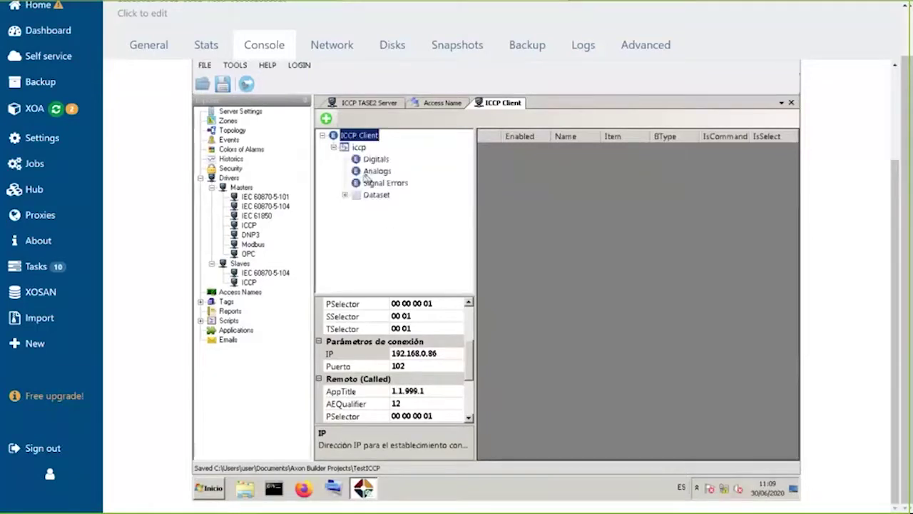
{"action": "double_click", "coordinate": [377, 195]}
Set BufferTim to 0 in the new dataset's TransferSet properties.
{"action": "left_click", "coordinate": [385, 207]}
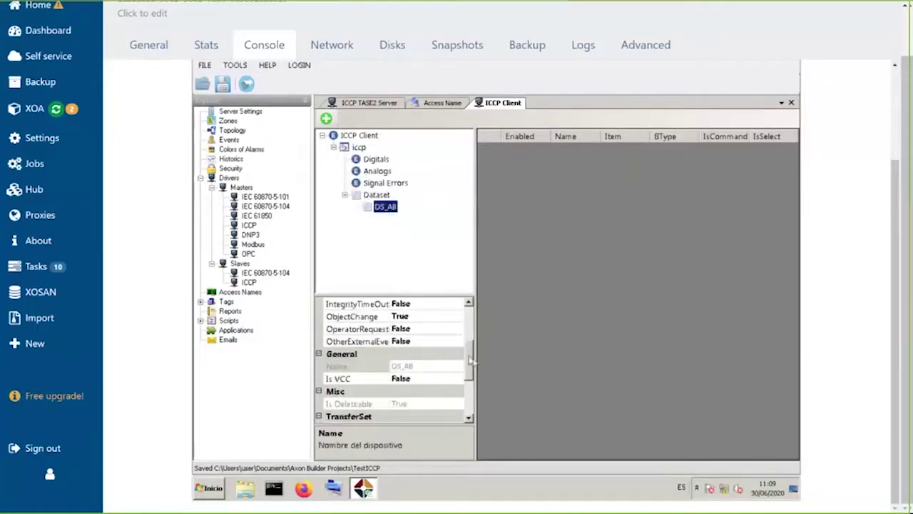
{"action": "scroll", "coordinate": [474, 363], "scroll_direction": "down", "scroll_amount": 3}
{"action": "left_click", "coordinate": [414, 379]}
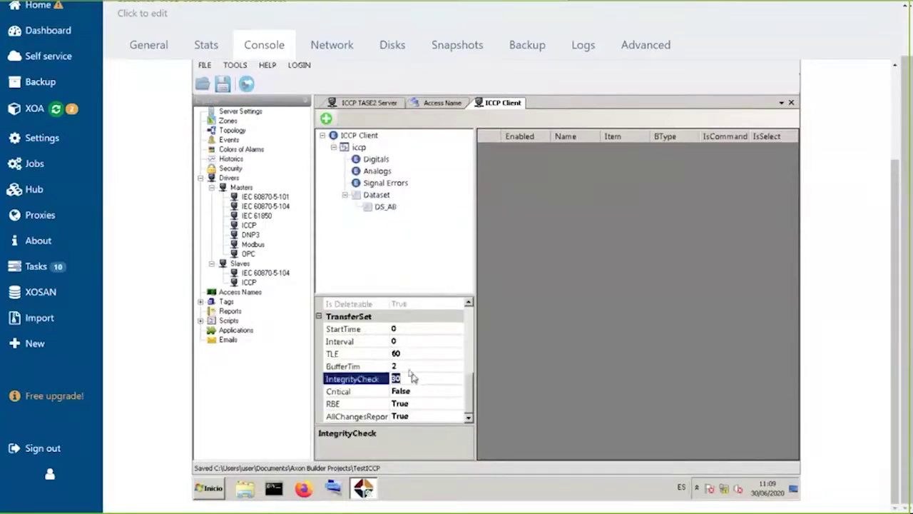
{"action": "left_click", "coordinate": [408, 366]}
{"action": "type", "text": "0"}
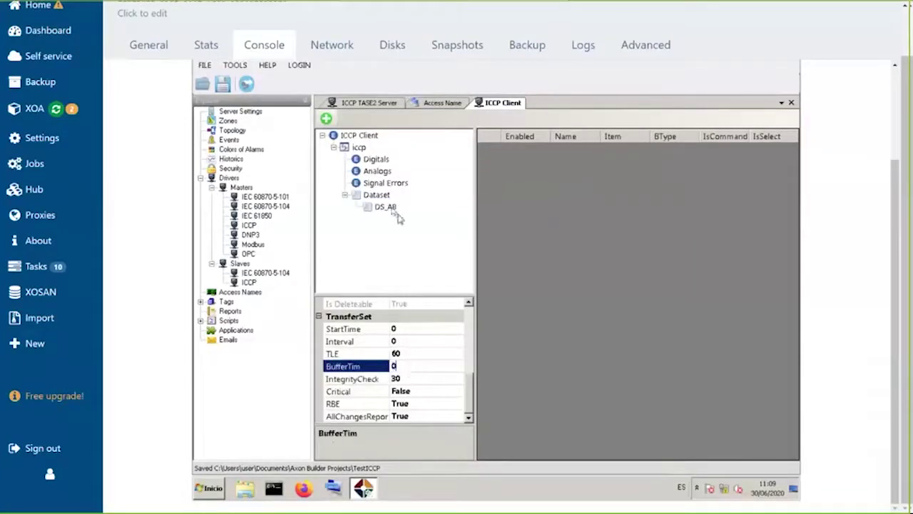
Add all Digital and Analog signals to the new dataset.
{"action": "right_click", "coordinate": [391, 208]}
{"action": "left_click", "coordinate": [438, 240]}
{"action": "left_click", "coordinate": [409, 157]}
{"action": "left_click", "coordinate": [409, 169]}
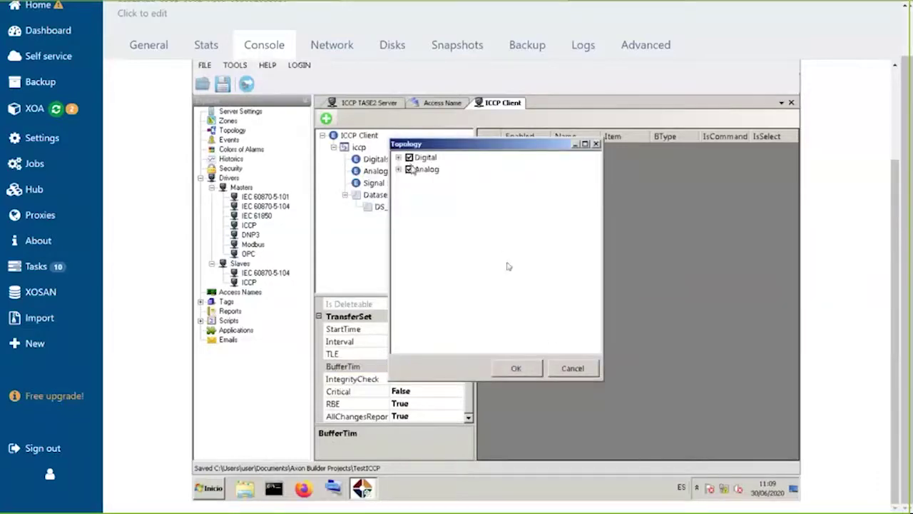
{"action": "left_click", "coordinate": [536, 371]}
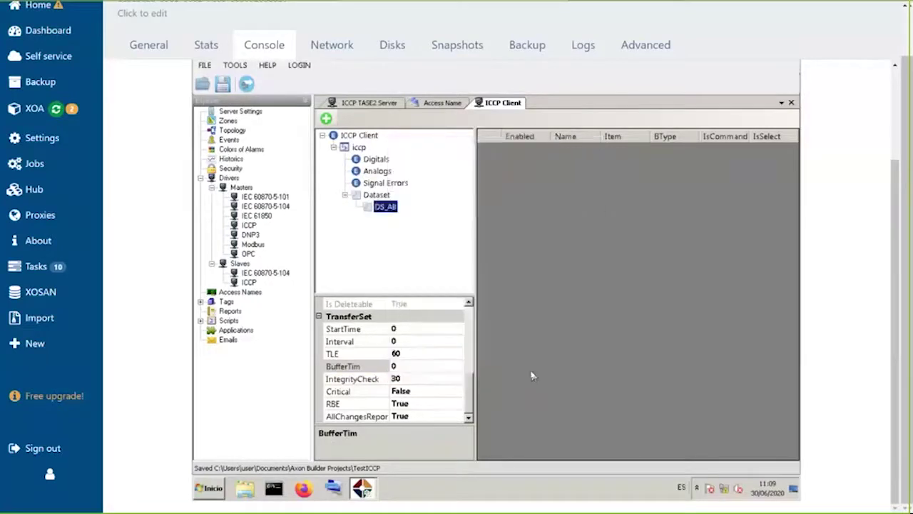
Check the iccp digital and analog signals and load the ICCP master configuration into the tags under the /System topology.
{"action": "left_click", "coordinate": [376, 159]}
{"action": "left_click", "coordinate": [377, 171]}
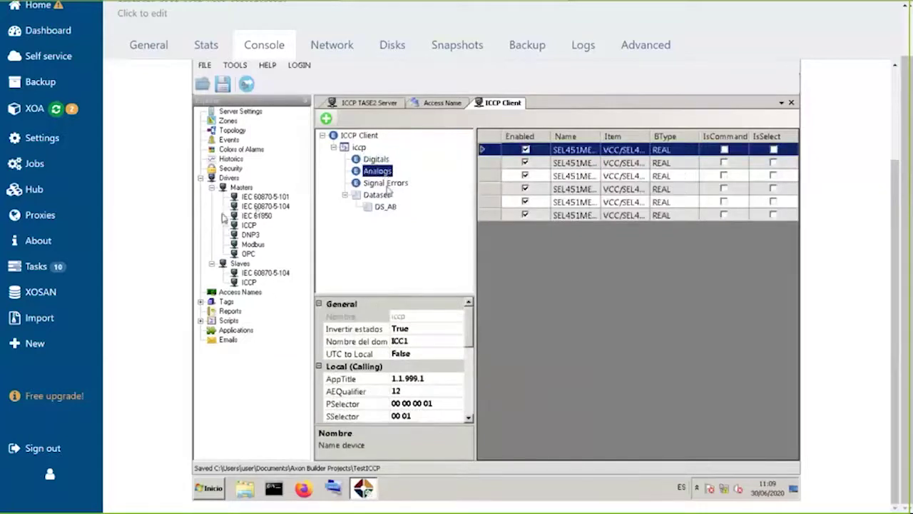
{"action": "right_click", "coordinate": [253, 225]}
{"action": "left_click", "coordinate": [282, 235]}
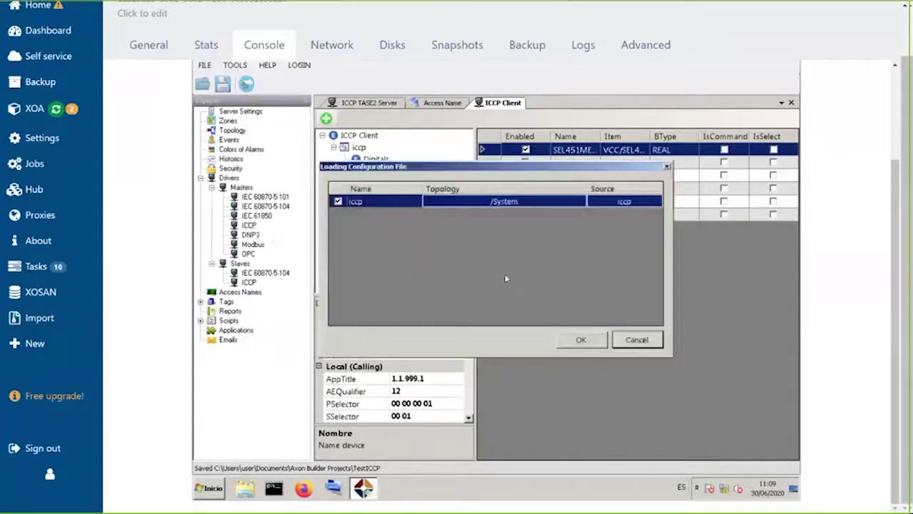
{"action": "left_click", "coordinate": [580, 339]}
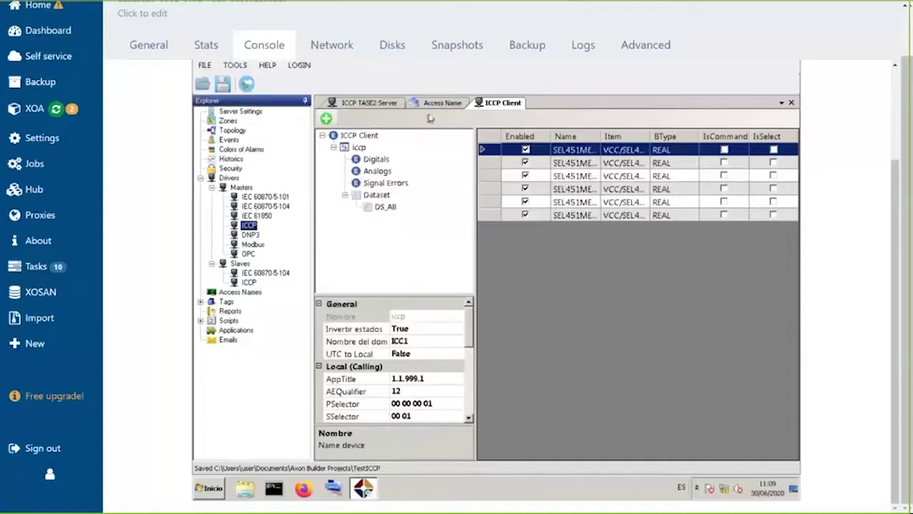
Check the ICCP slave server entry and set the driver of the iccpSlave access name to AICCPS.
{"action": "left_click", "coordinate": [387, 104]}
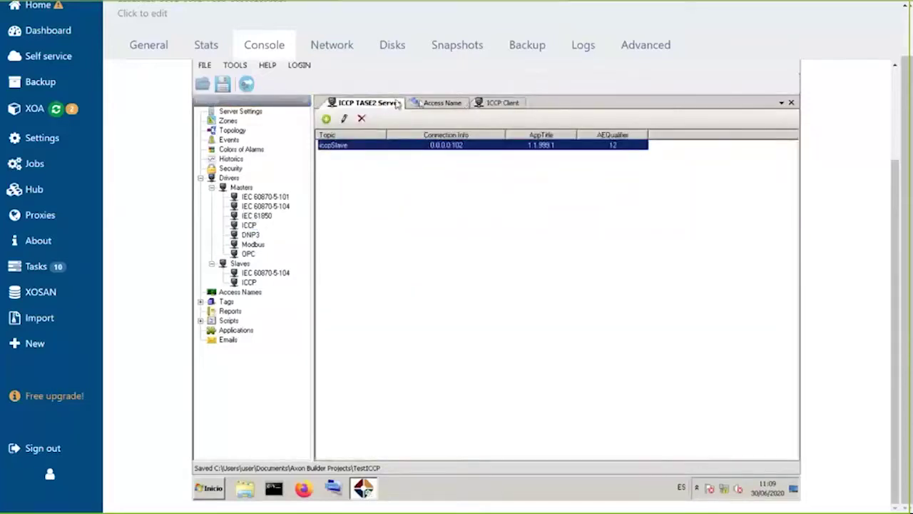
{"action": "left_click", "coordinate": [432, 103]}
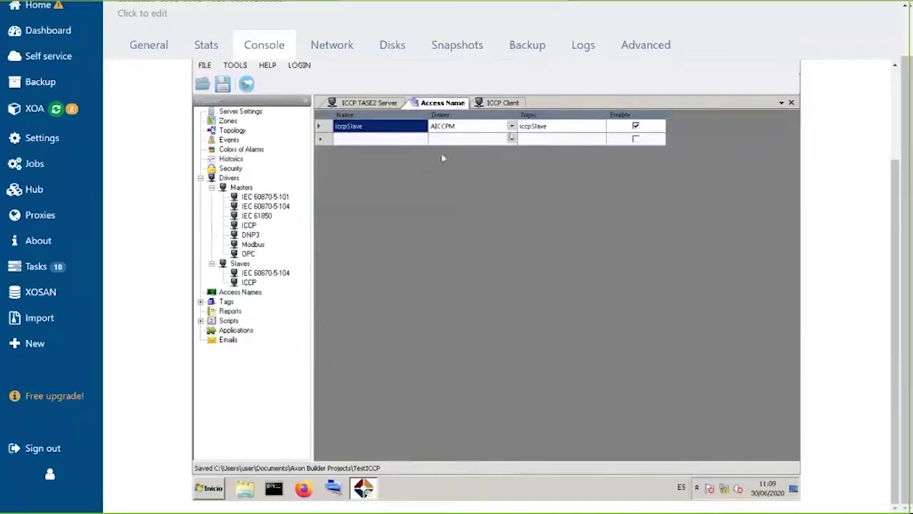
{"action": "key", "text": "Tab"}
{"action": "left_click", "coordinate": [510, 129]}
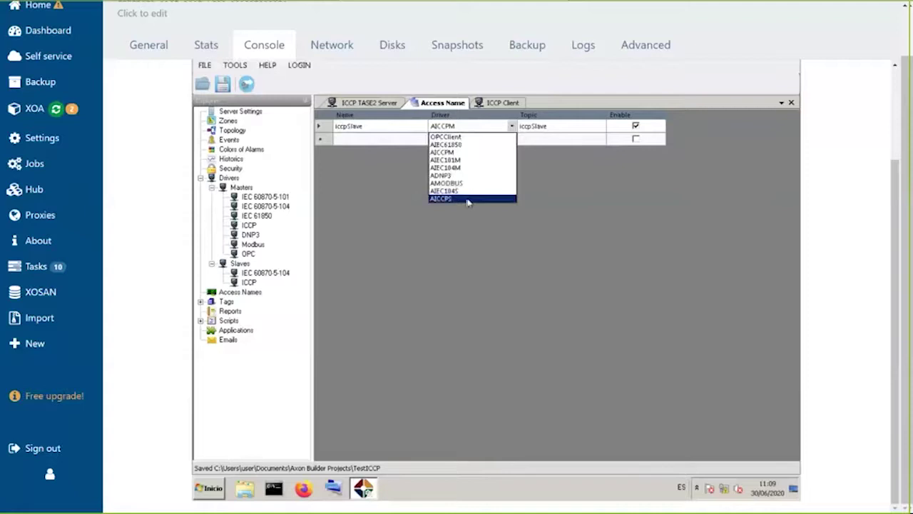
{"action": "left_click", "coordinate": [469, 199]}
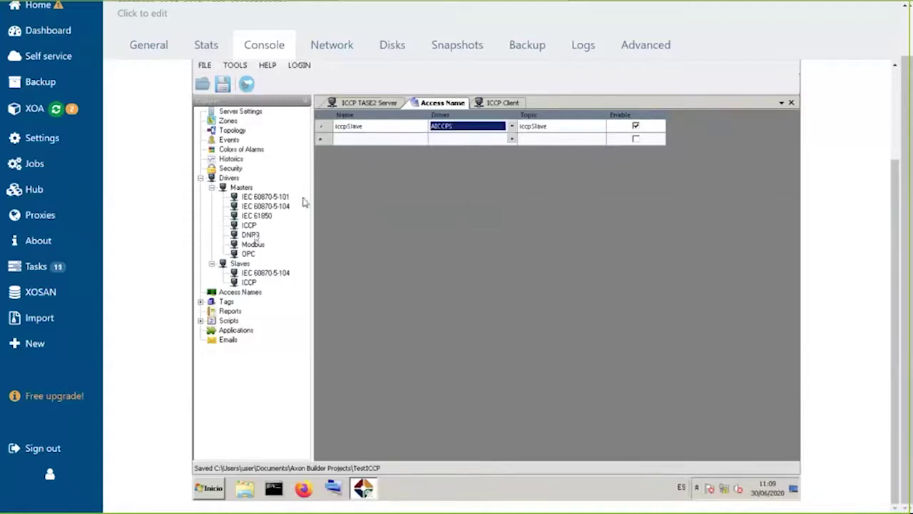
Expand the iccp tag group under IO and examine the IEC 61850 master configuration.
{"action": "left_click", "coordinate": [253, 274]}
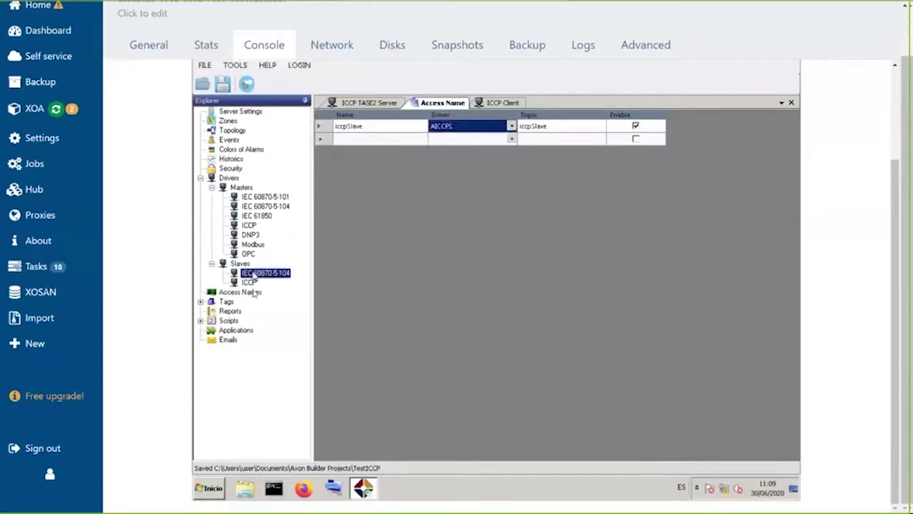
{"action": "left_click", "coordinate": [246, 292]}
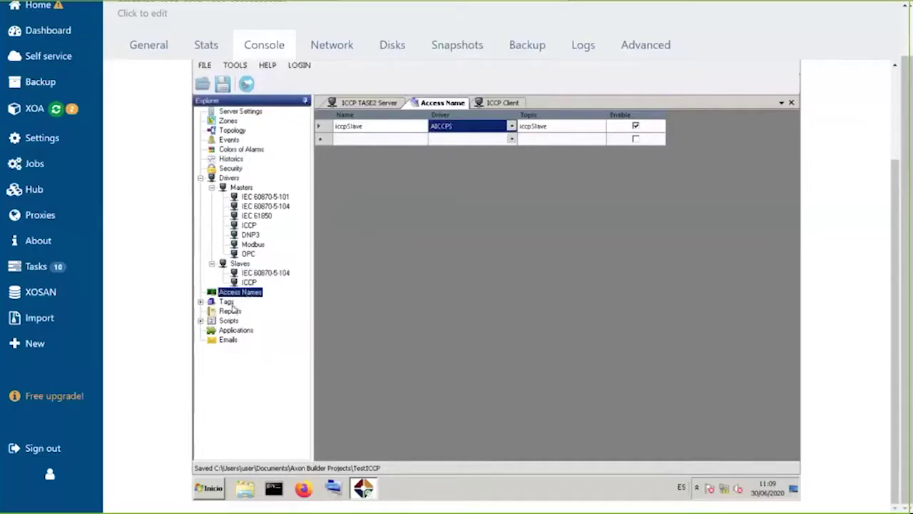
{"action": "double_click", "coordinate": [228, 303]}
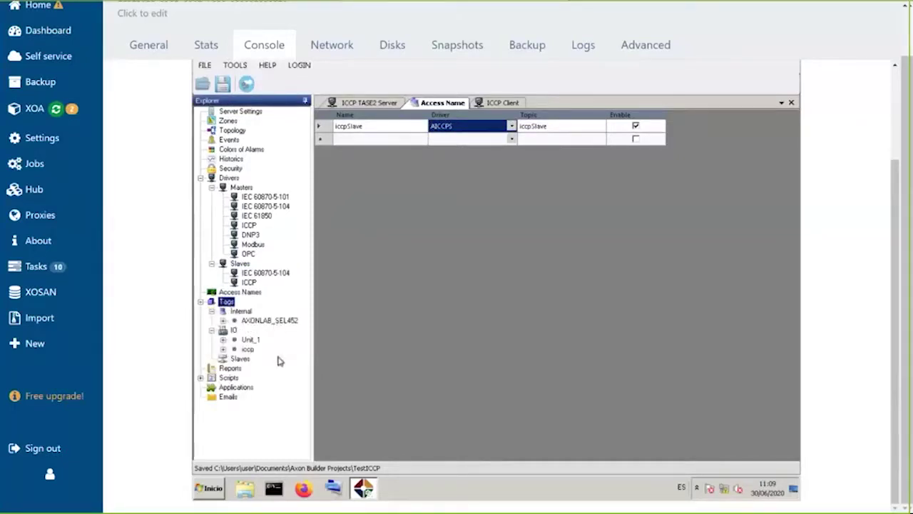
{"action": "double_click", "coordinate": [245, 350]}
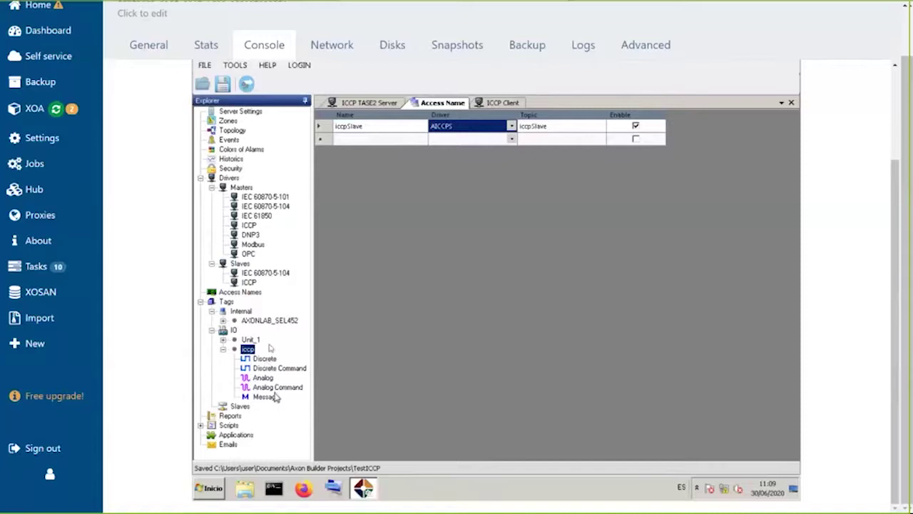
{"action": "left_click", "coordinate": [262, 217]}
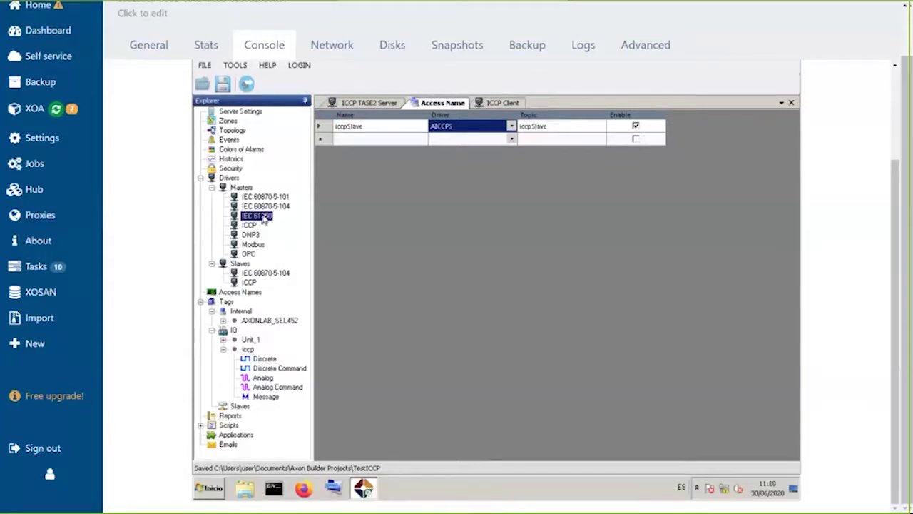
{"action": "double_click", "coordinate": [262, 217]}
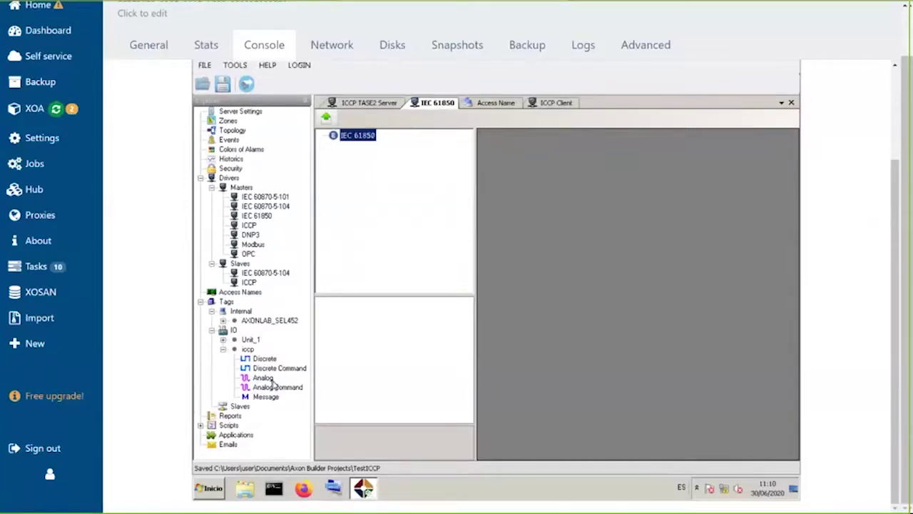
Collapse the IO tag group, add a new unit under the Slaves tags and expand it.
{"action": "left_click", "coordinate": [247, 349]}
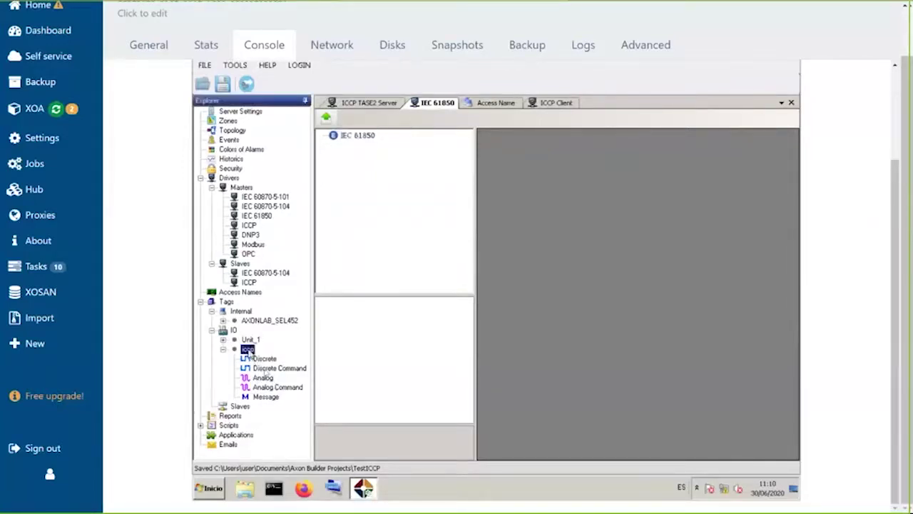
{"action": "left_click", "coordinate": [265, 359]}
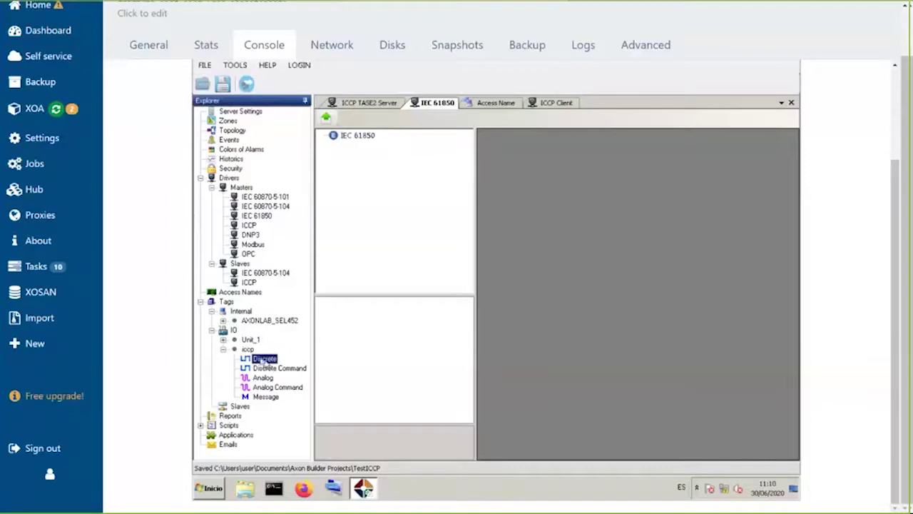
{"action": "left_click", "coordinate": [223, 330]}
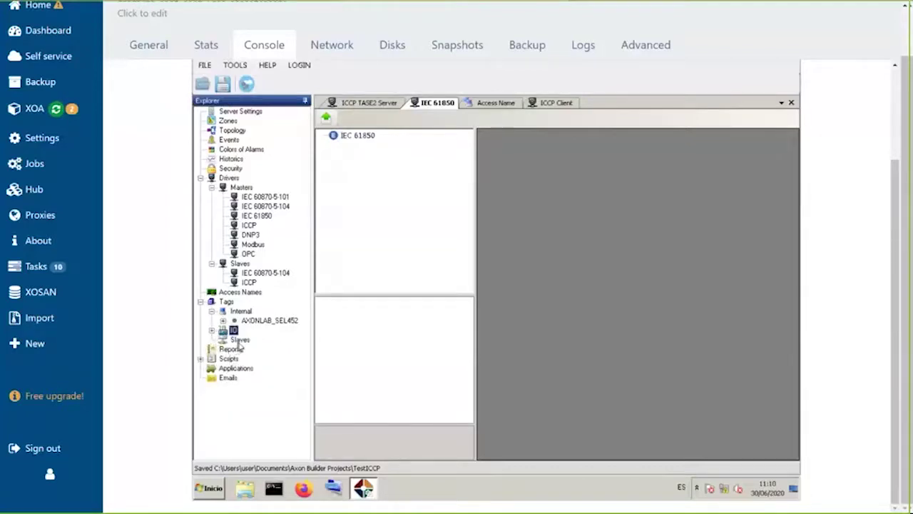
{"action": "right_click", "coordinate": [240, 342]}
{"action": "left_click", "coordinate": [263, 349]}
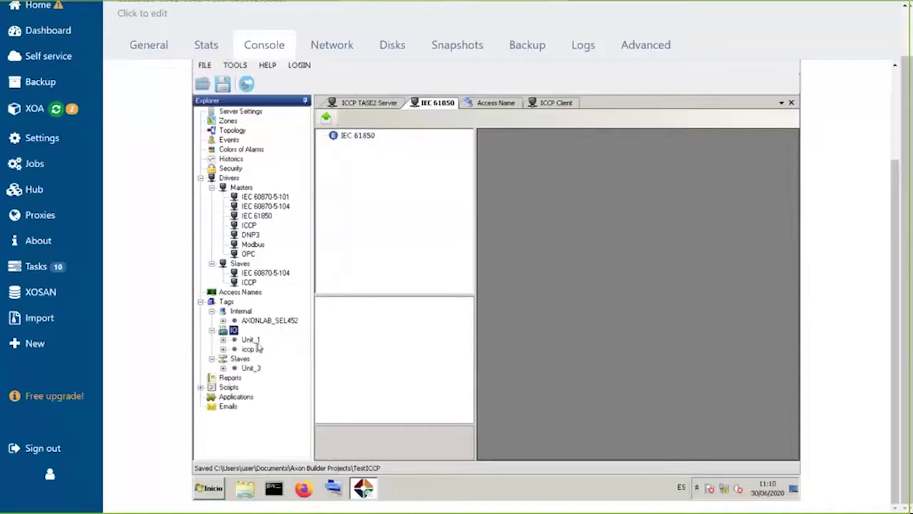
{"action": "double_click", "coordinate": [249, 368]}
Subscribe the new slave unit to all signals of the iccp master unit, checking the transferred Discrete signals.
{"action": "right_click", "coordinate": [238, 358]}
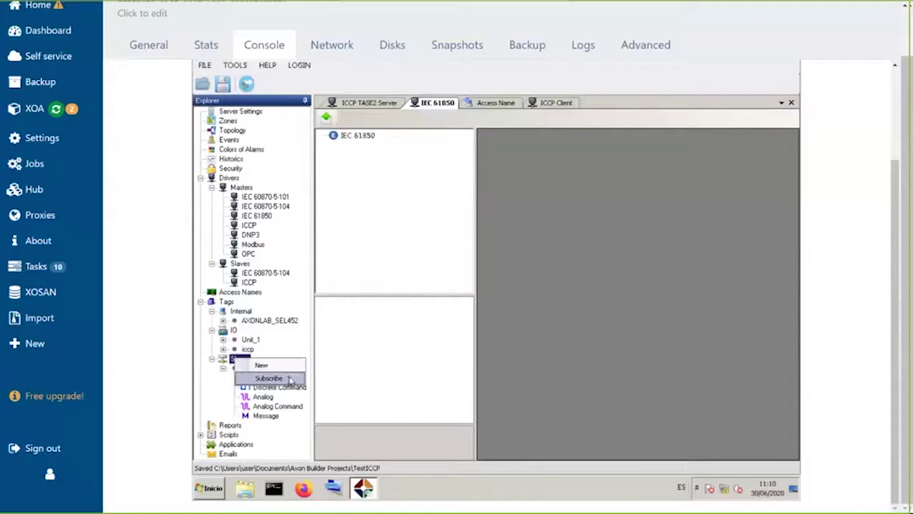
{"action": "left_click", "coordinate": [289, 380]}
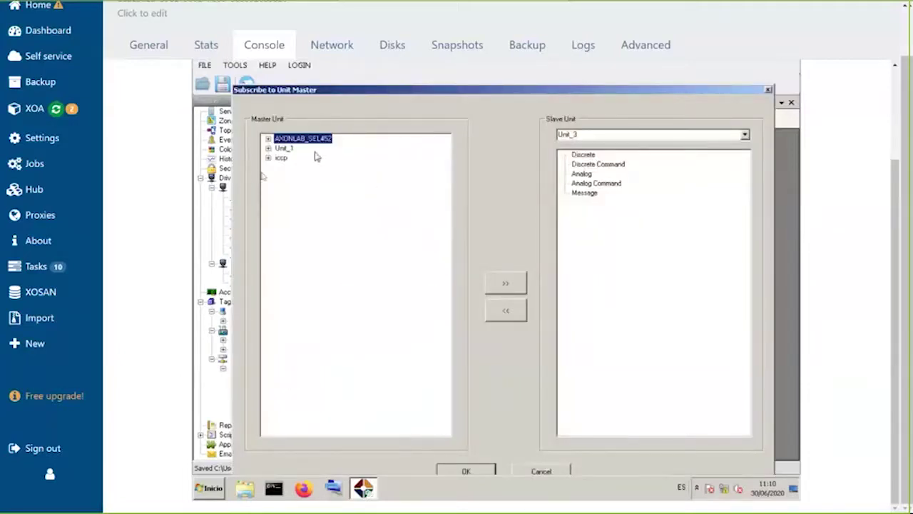
{"action": "left_click", "coordinate": [282, 158]}
{"action": "left_click", "coordinate": [505, 284]}
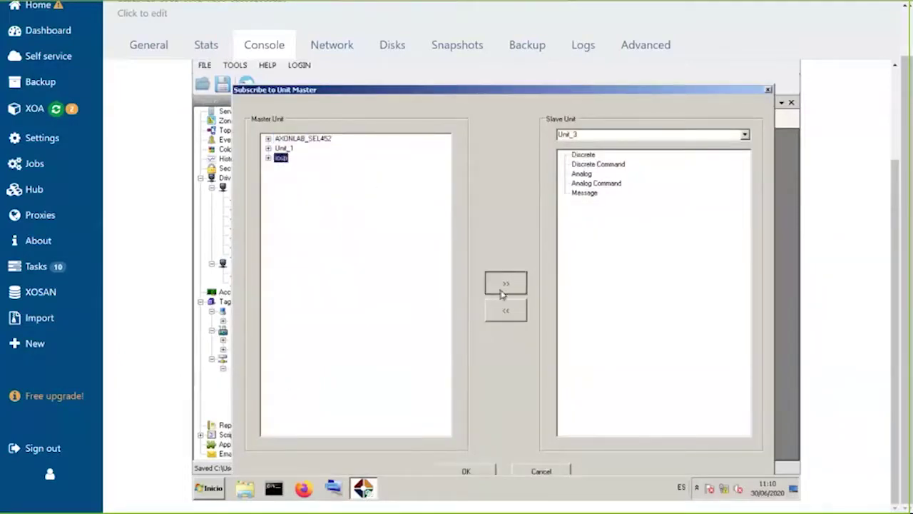
{"action": "left_click", "coordinate": [580, 156]}
{"action": "double_click", "coordinate": [581, 155]}
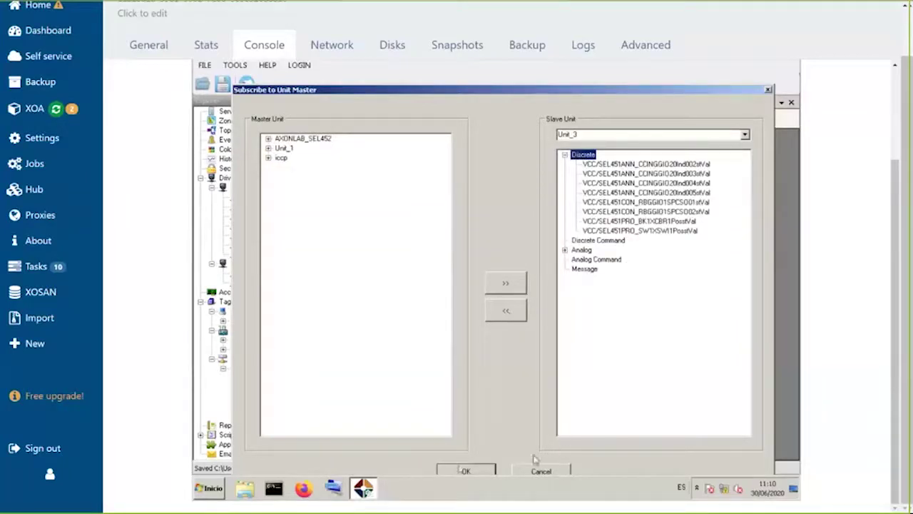
{"action": "left_click", "coordinate": [460, 470]}
Set the access name of all Discrete tags in the slave unit to iccpSlave by cloning the first row's value.
{"action": "double_click", "coordinate": [264, 377]}
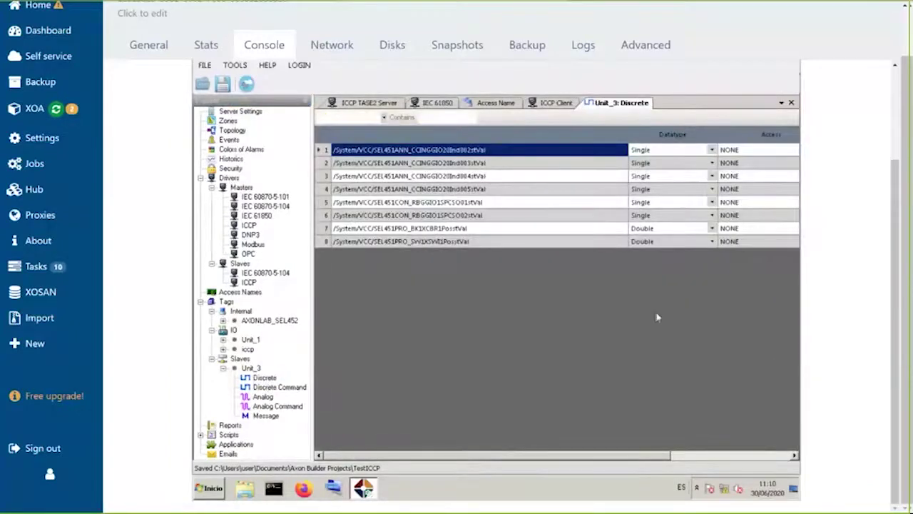
{"action": "left_click", "coordinate": [760, 150]}
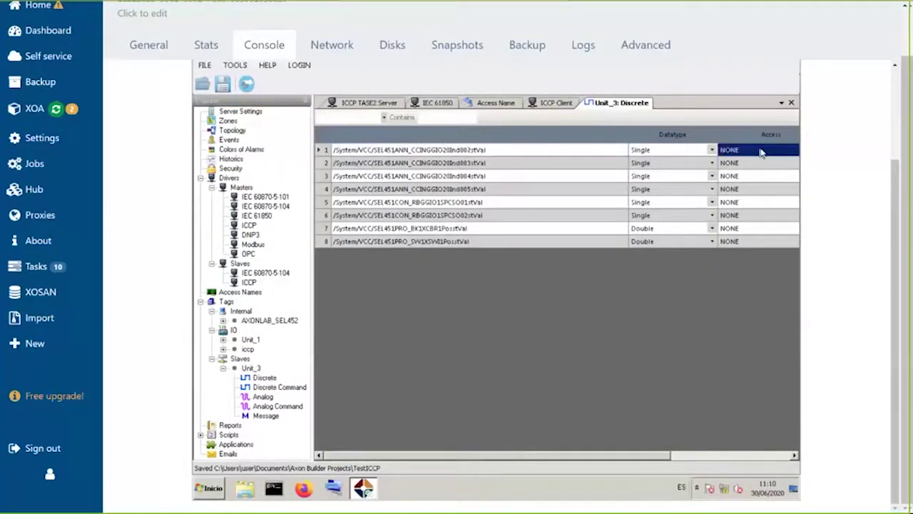
{"action": "left_click", "coordinate": [761, 151]}
{"action": "left_click", "coordinate": [755, 169]}
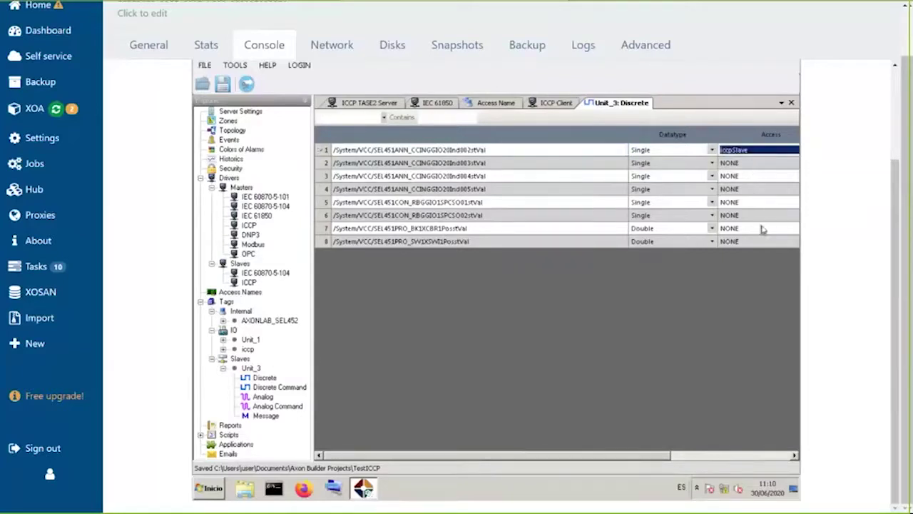
{"action": "left_click", "coordinate": [762, 232], "text": "shift"}
{"action": "right_click", "coordinate": [762, 239]}
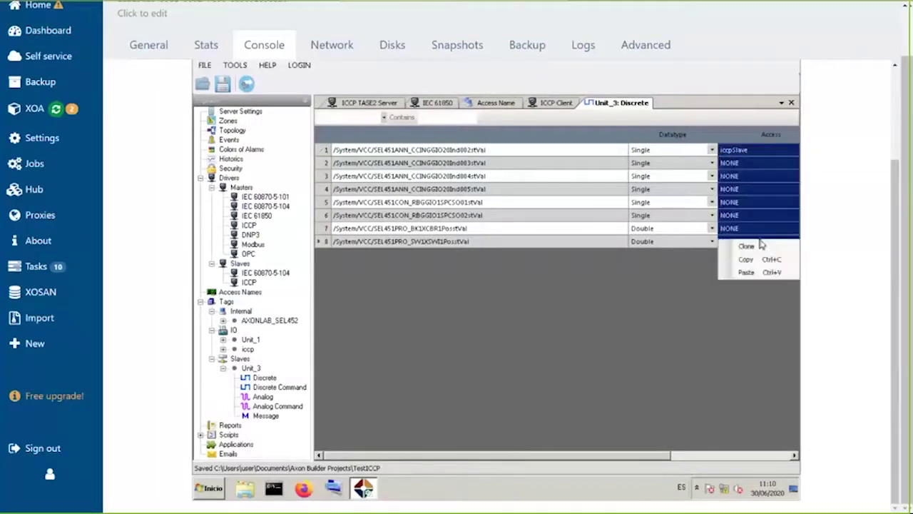
{"action": "left_click", "coordinate": [762, 248]}
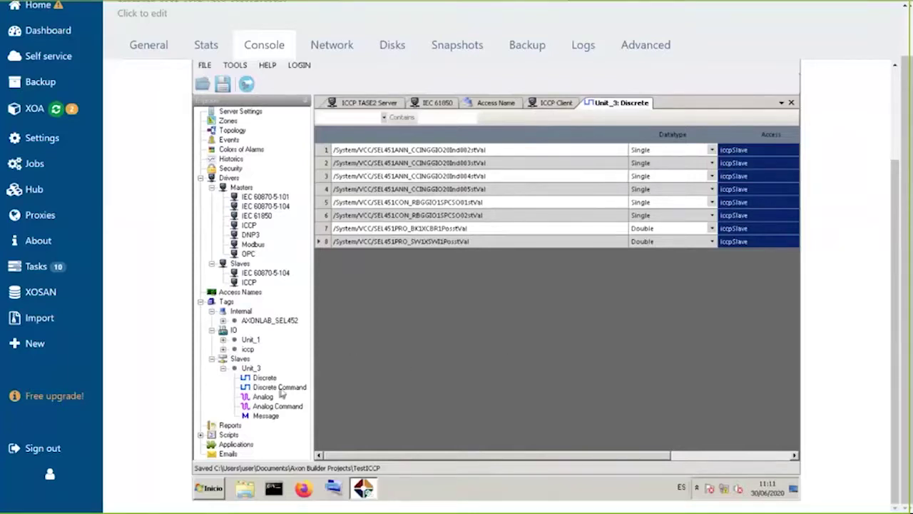
Set the access name of all Analog tags in the slave unit to iccpSlave by cloning the first row's value.
{"action": "double_click", "coordinate": [261, 397]}
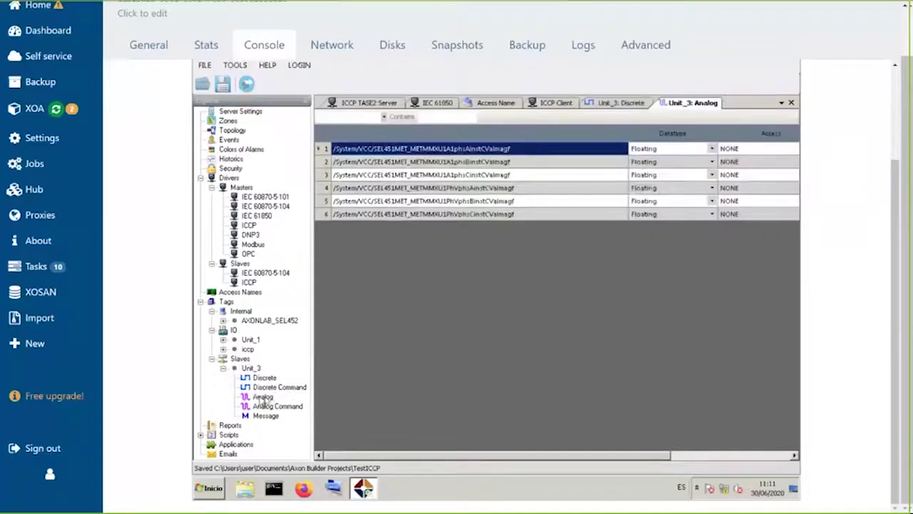
{"action": "left_click", "coordinate": [765, 150]}
{"action": "left_click", "coordinate": [767, 152]}
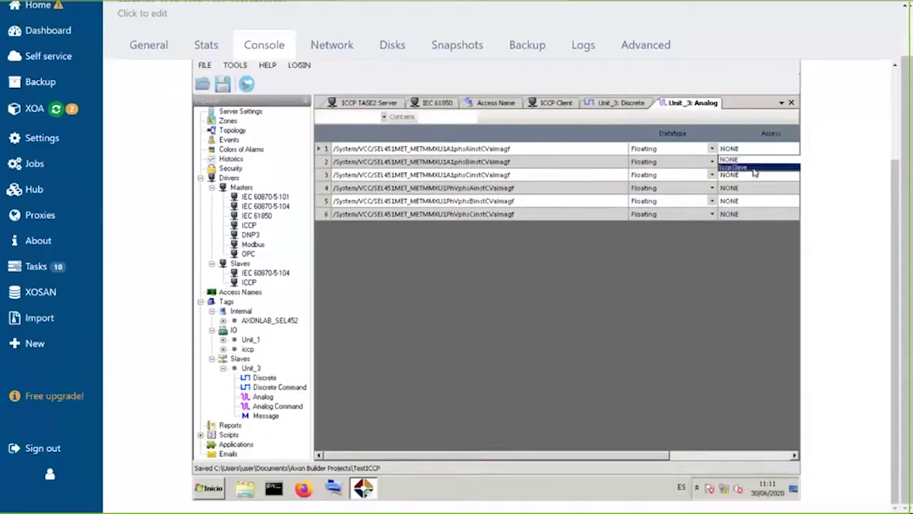
{"action": "left_click", "coordinate": [752, 168]}
{"action": "left_click", "coordinate": [754, 216], "text": "shift"}
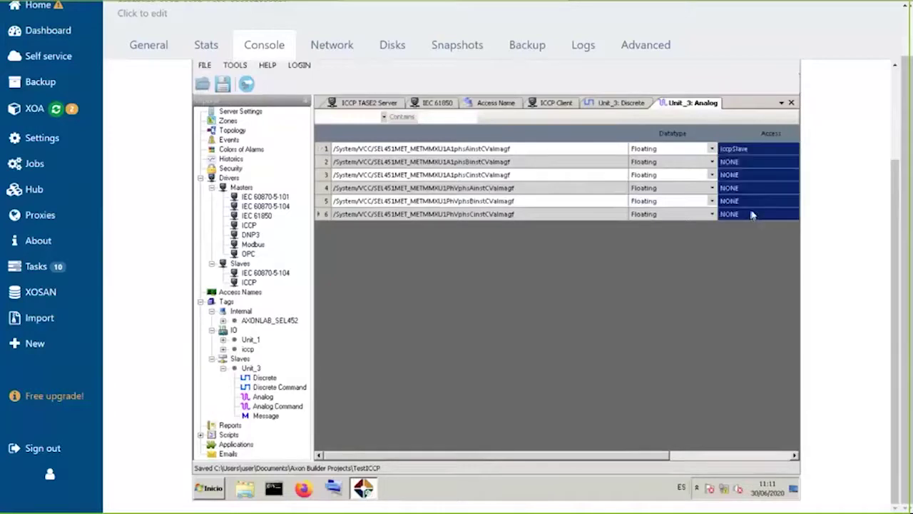
{"action": "right_click", "coordinate": [753, 215]}
{"action": "left_click", "coordinate": [746, 241]}
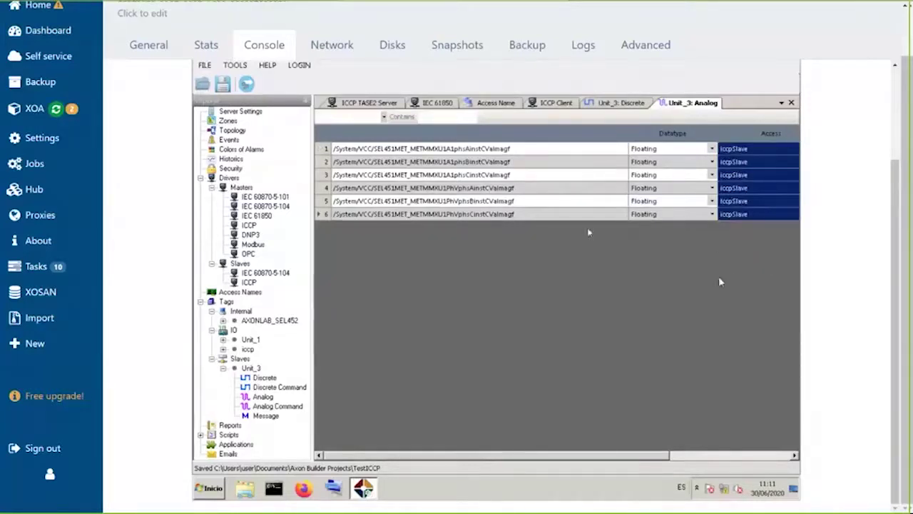
Save the project and send the configuration to the runtime, accepting the server restart and the 24-hour demo version.
{"action": "left_click", "coordinate": [223, 84]}
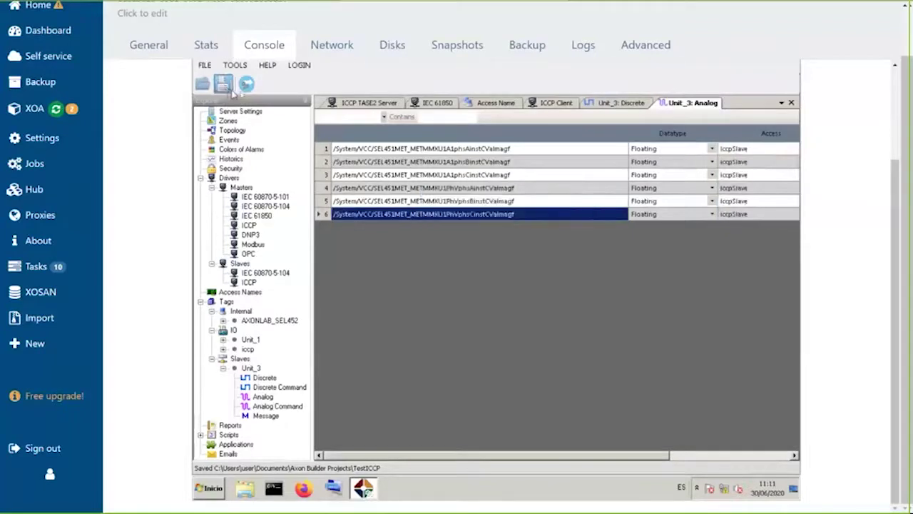
{"action": "left_click", "coordinate": [247, 84]}
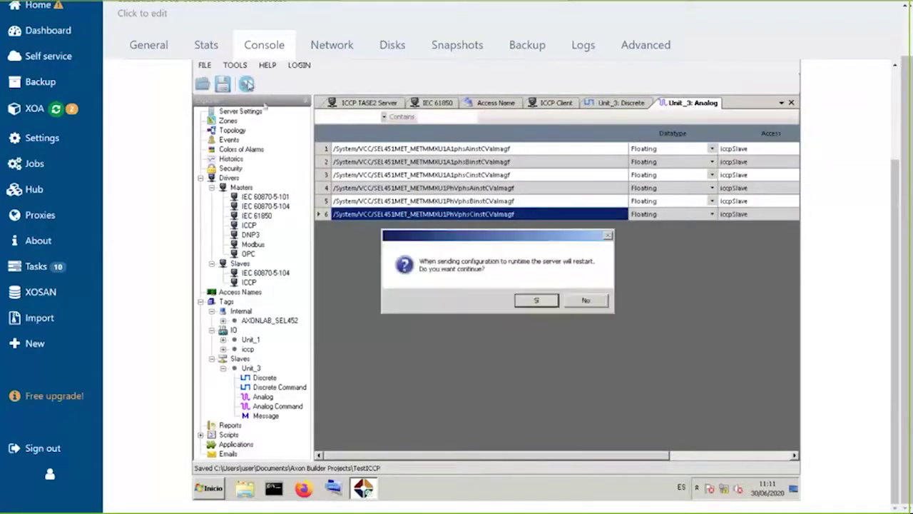
{"action": "left_click", "coordinate": [536, 300]}
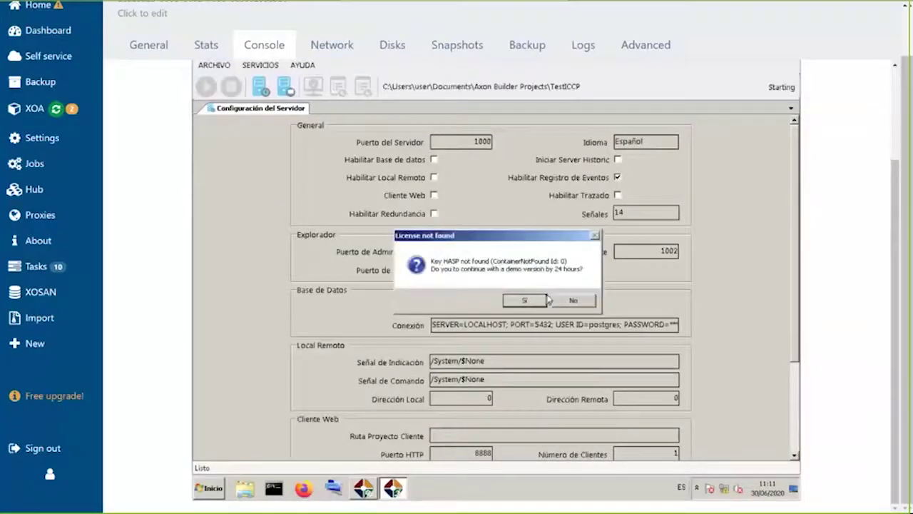
{"action": "left_click", "coordinate": [526, 301]}
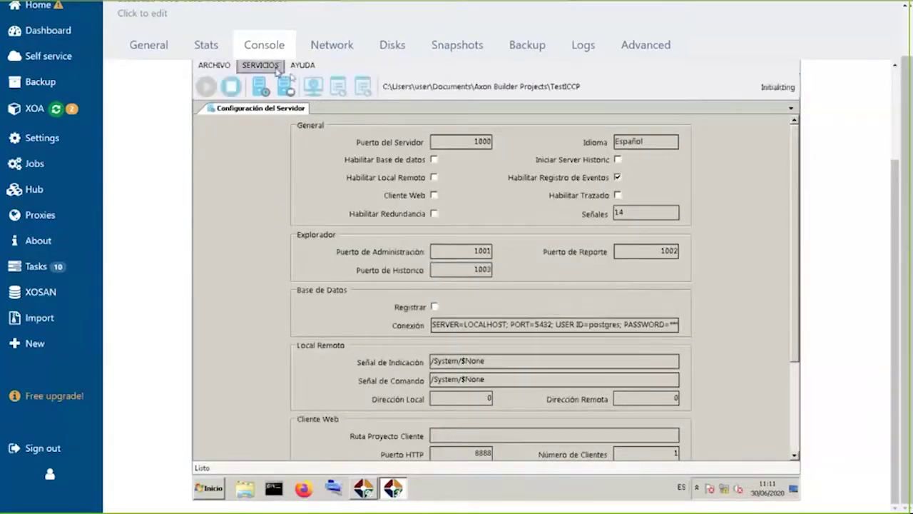
Examine the iccp communication tags and the received VCC signals in the runtime's tag explorer.
{"action": "left_click", "coordinate": [338, 87]}
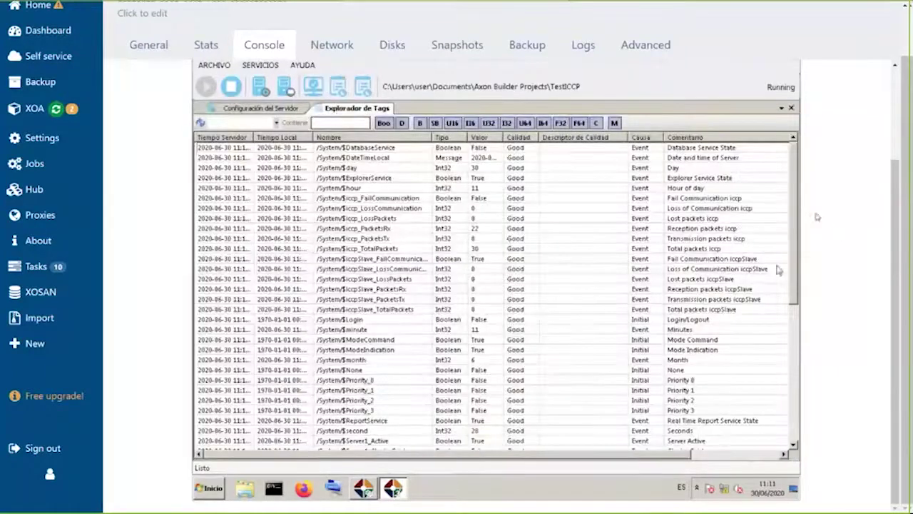
{"action": "left_click_drag", "start_coordinate": [796, 221], "coordinate": [799, 410]}
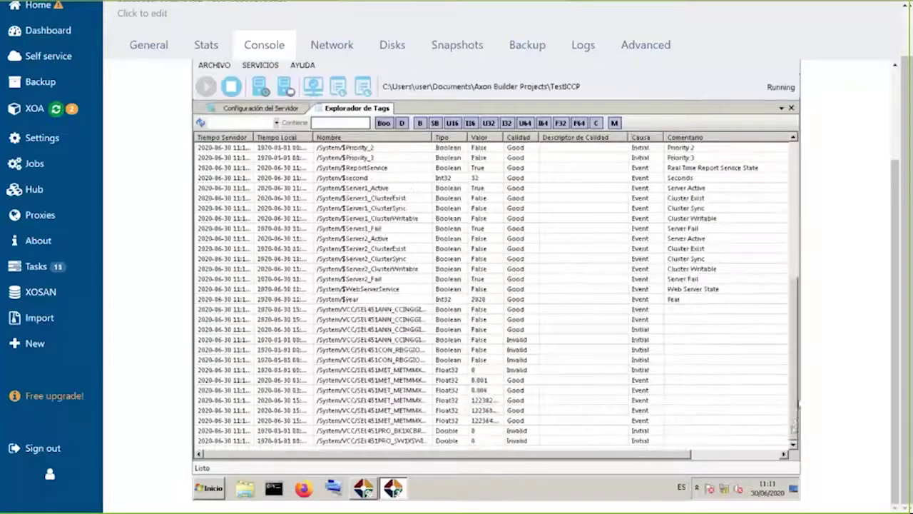